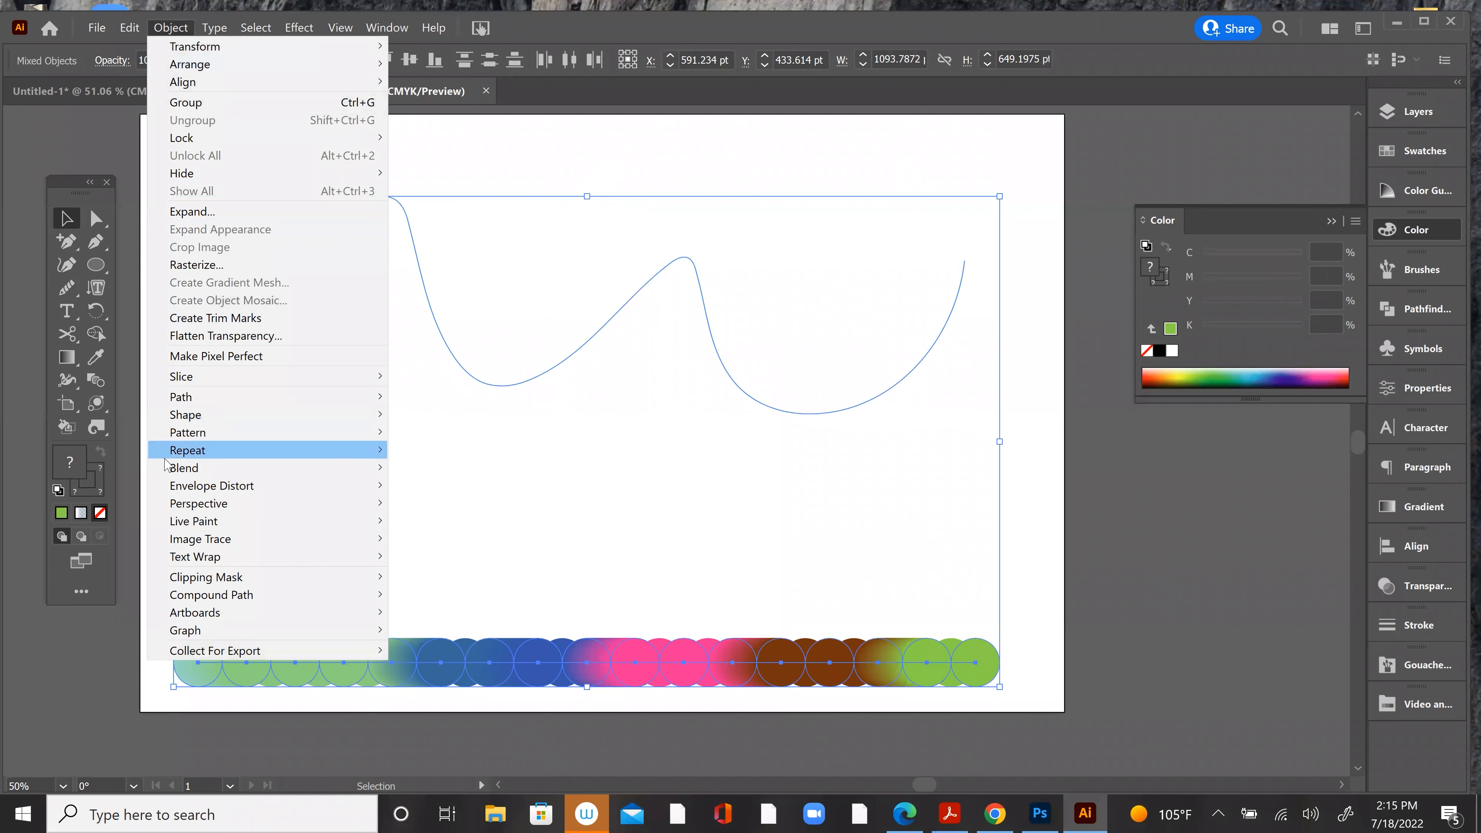
Step: Replace the multicolour circle blend's straight spine with the selected wavy path and clear the selection
mouse_move(169, 468)
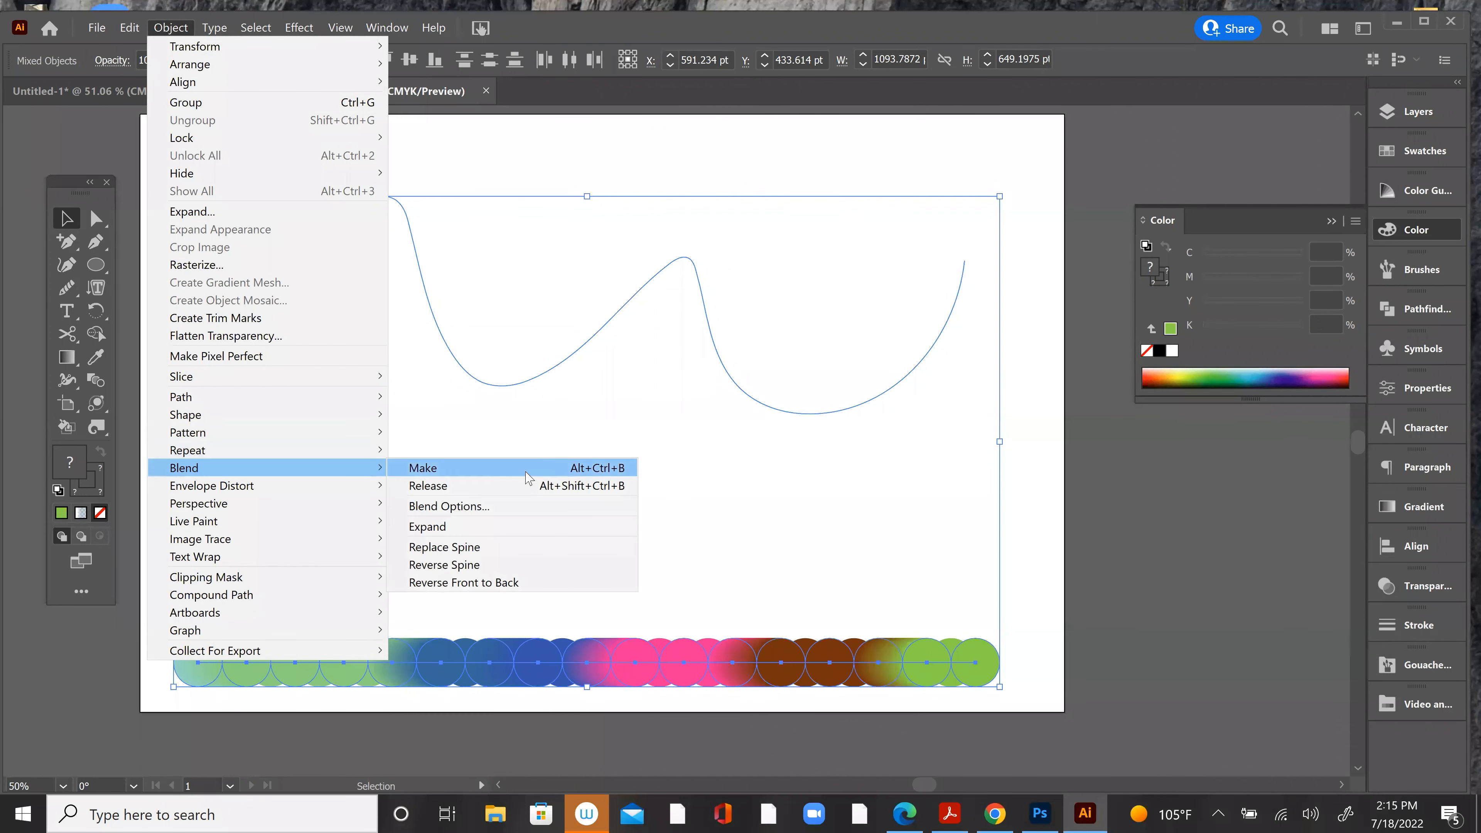
left_click(538, 550)
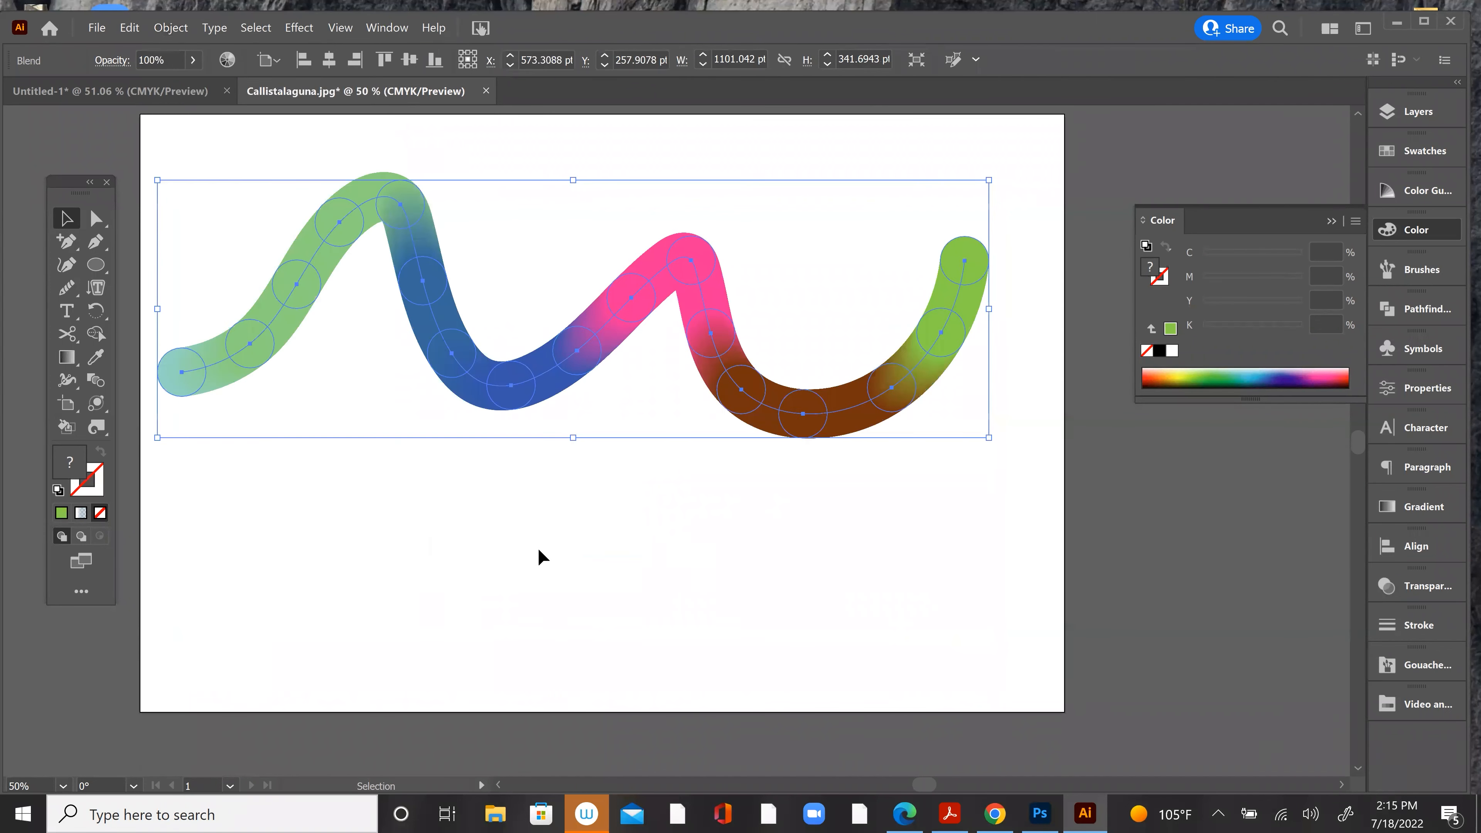
left_click(347, 467)
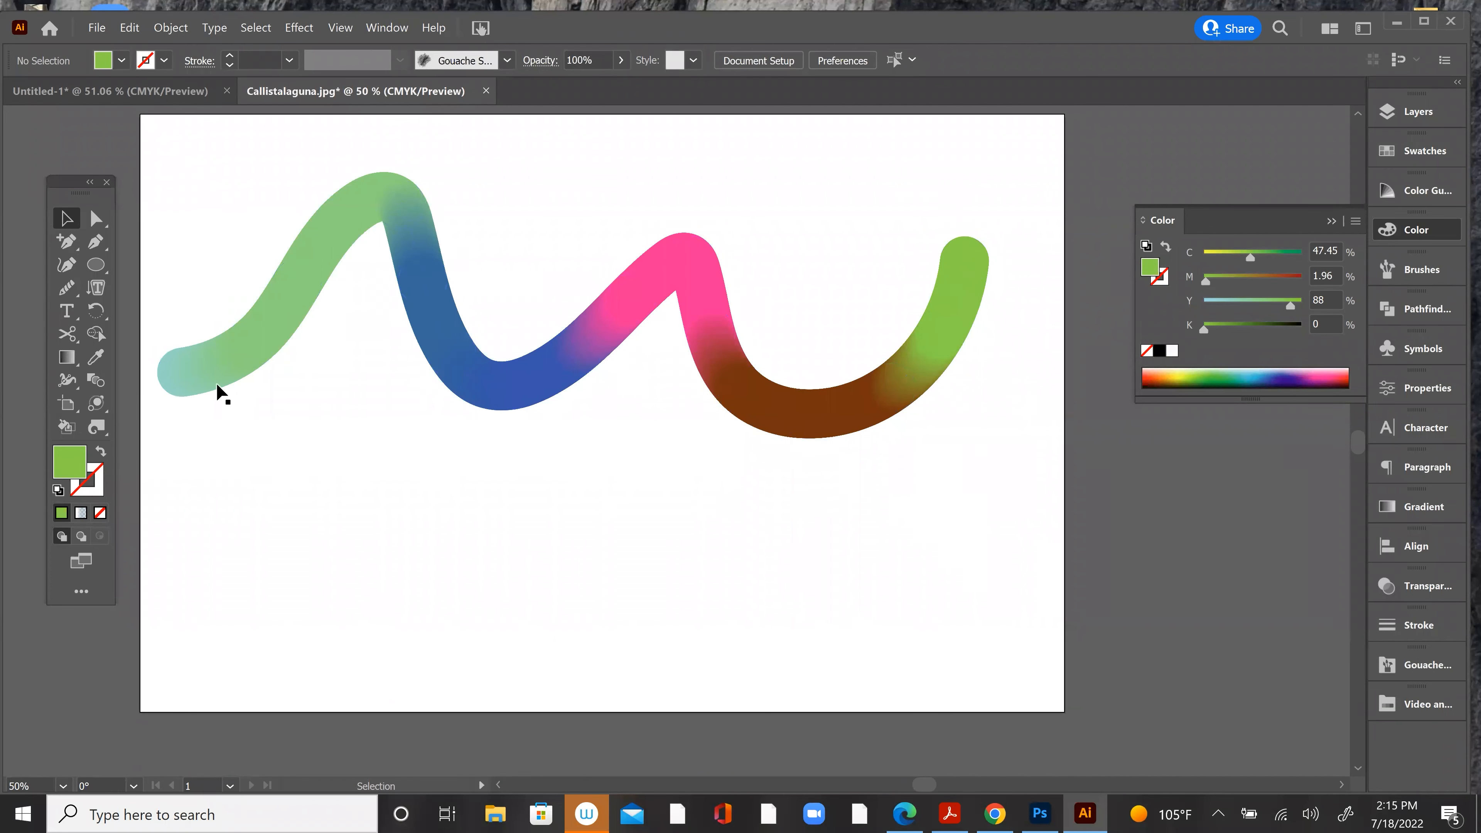
Step: Duplicate the straight multicolour blend below the artboard and place the copy just above it, inside the artboard's lower edge
scroll(672, 651, "down", 1)
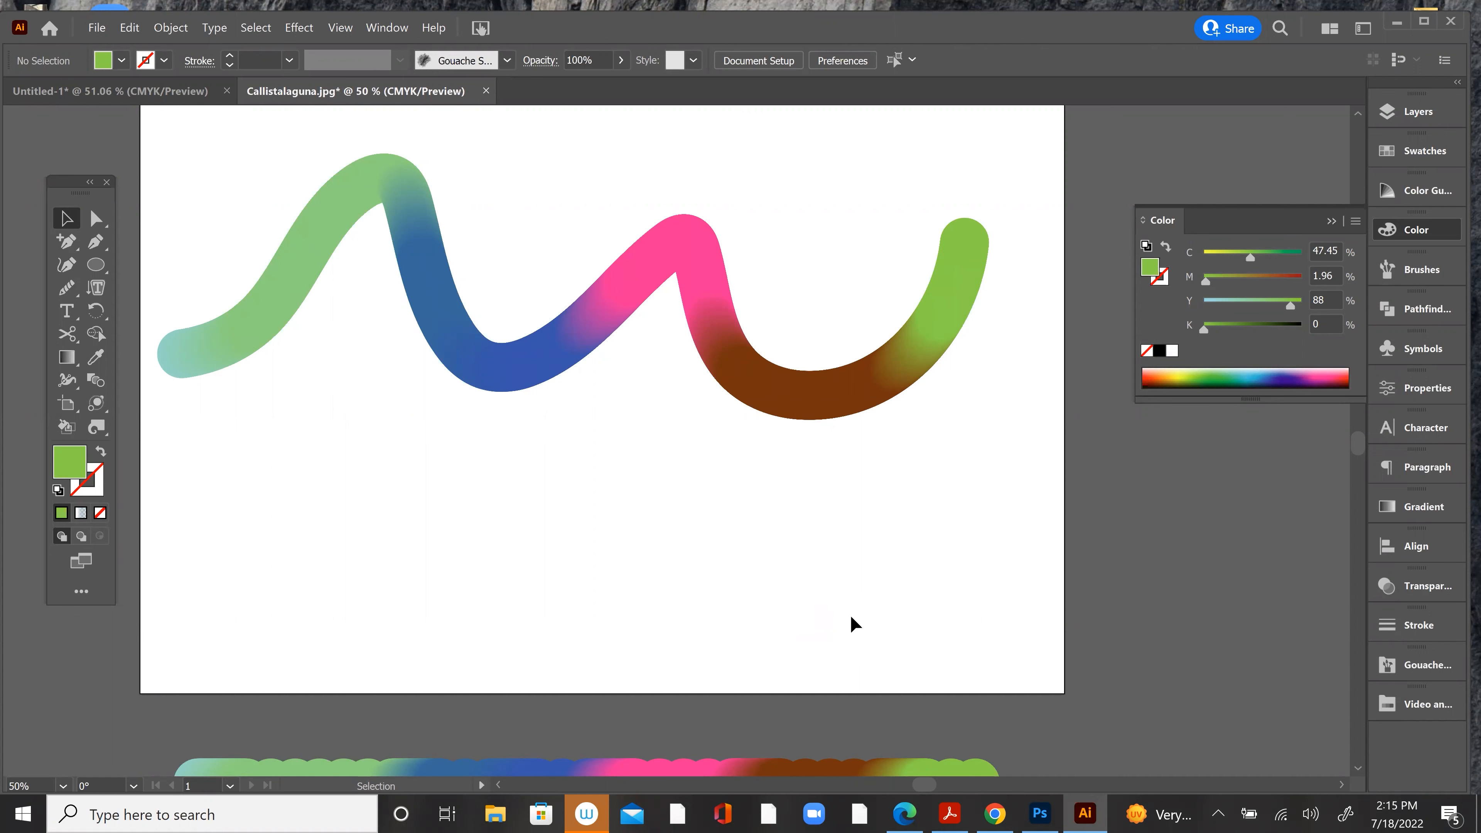
scroll(851, 615, "up", 1)
scroll(845, 618, "down", 2)
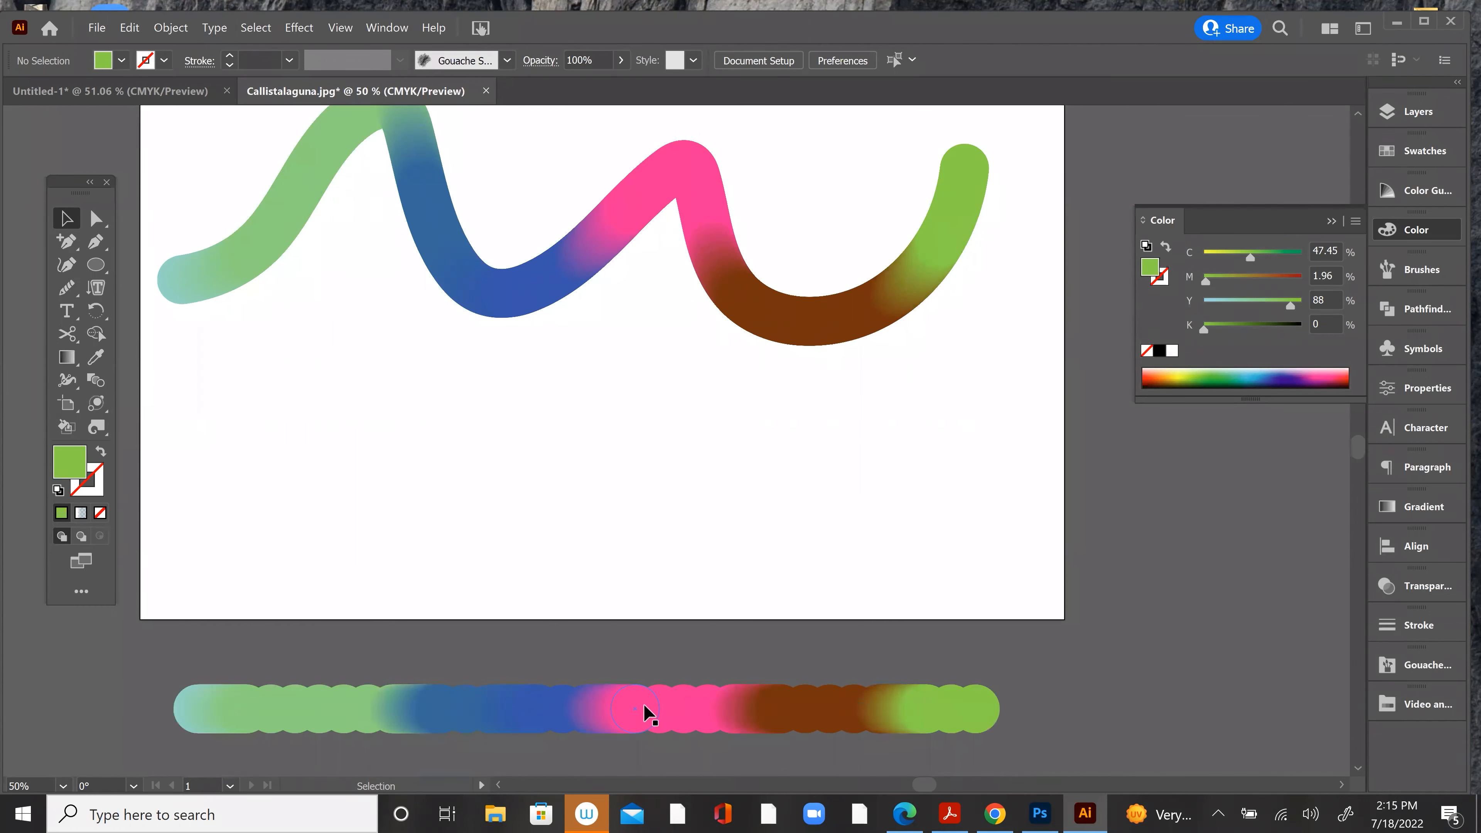
left_click(646, 714)
left_click_drag(646, 714, 690, 578)
Step: Draw an open wavy path with the Pen tool between the large blended wave and the copied straight blend
left_click(66, 241)
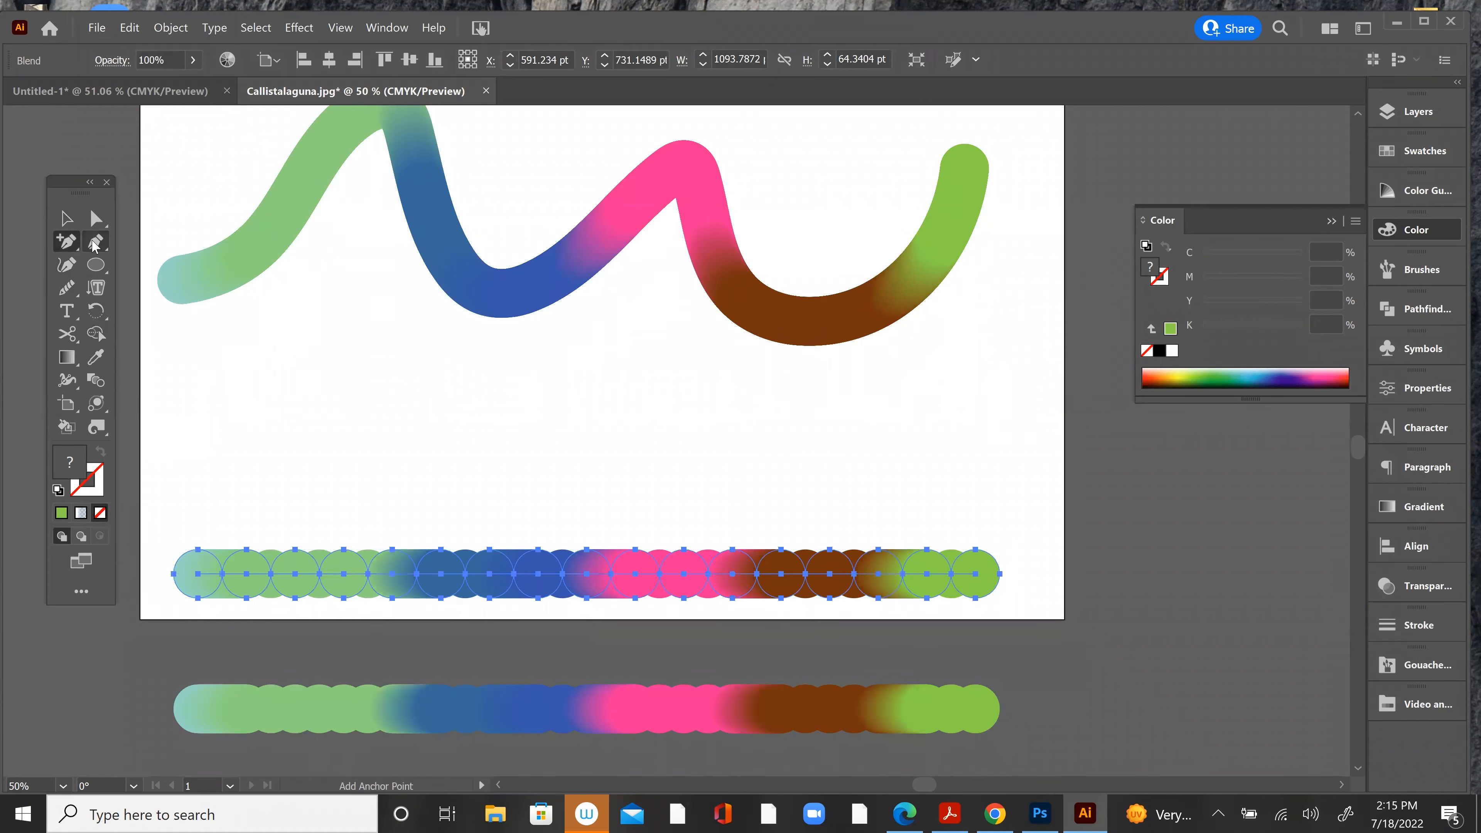
left_click(96, 241)
left_click(222, 457)
left_click_drag(388, 406, 463, 461)
left_click_drag(684, 462, 727, 438)
left_click_drag(884, 417, 928, 441)
Step: Select the new wavy path together with the copied blend and reverse the blend's spine
key("v")
left_click_drag(558, 364, 627, 605)
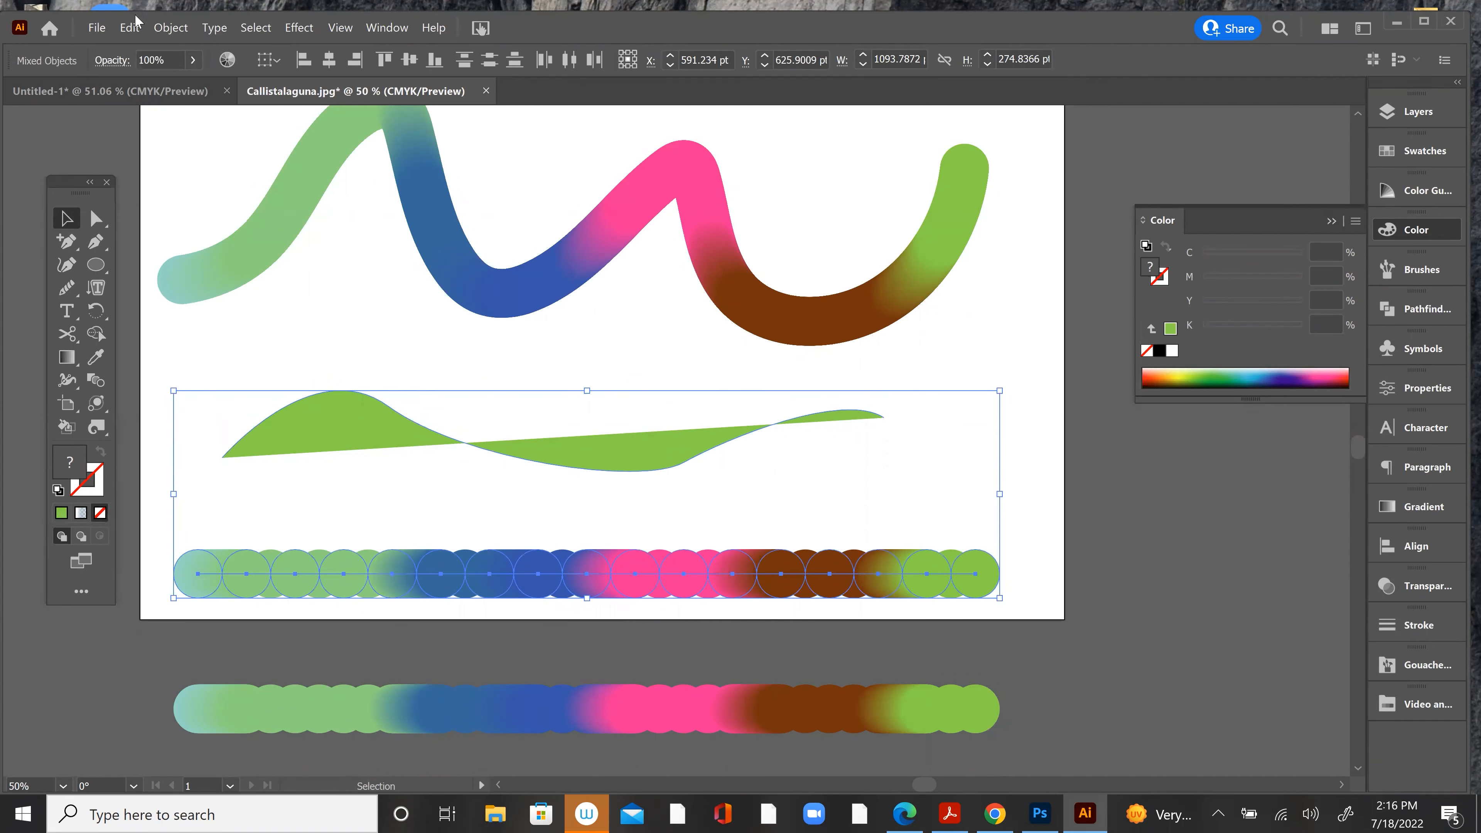
left_click(170, 27)
mouse_move(216, 451)
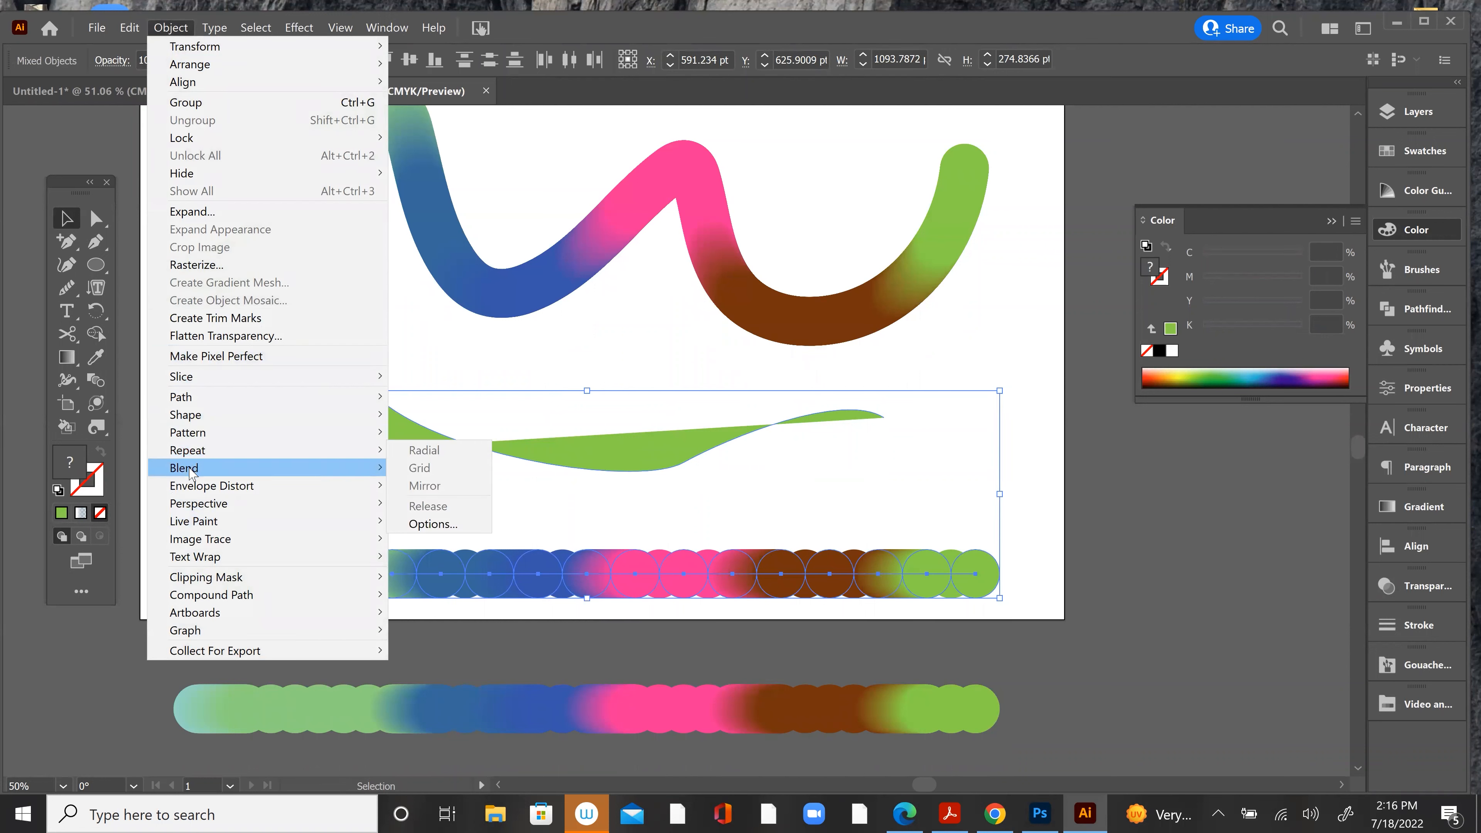
mouse_move(190, 473)
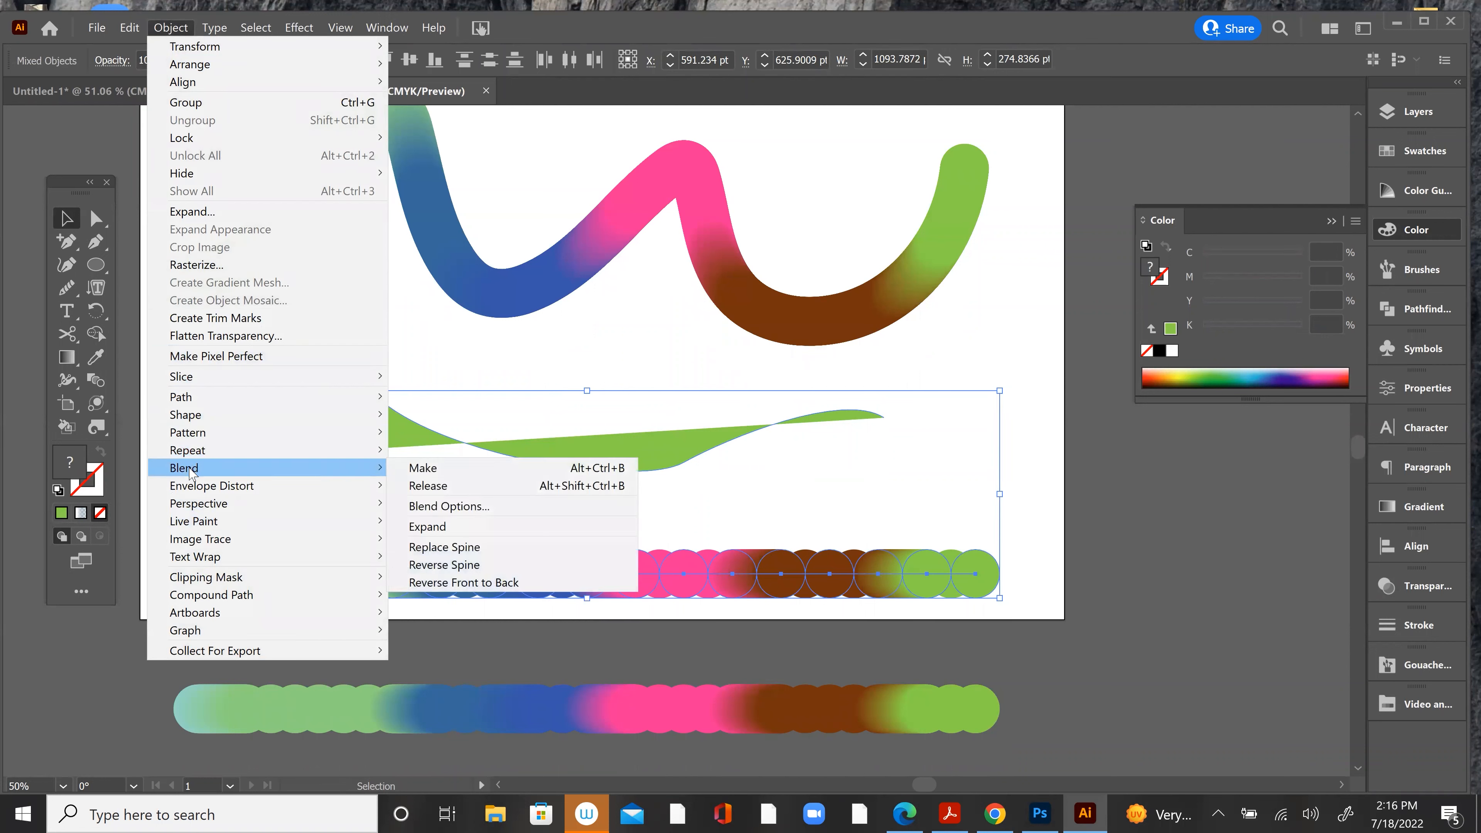
left_click(527, 565)
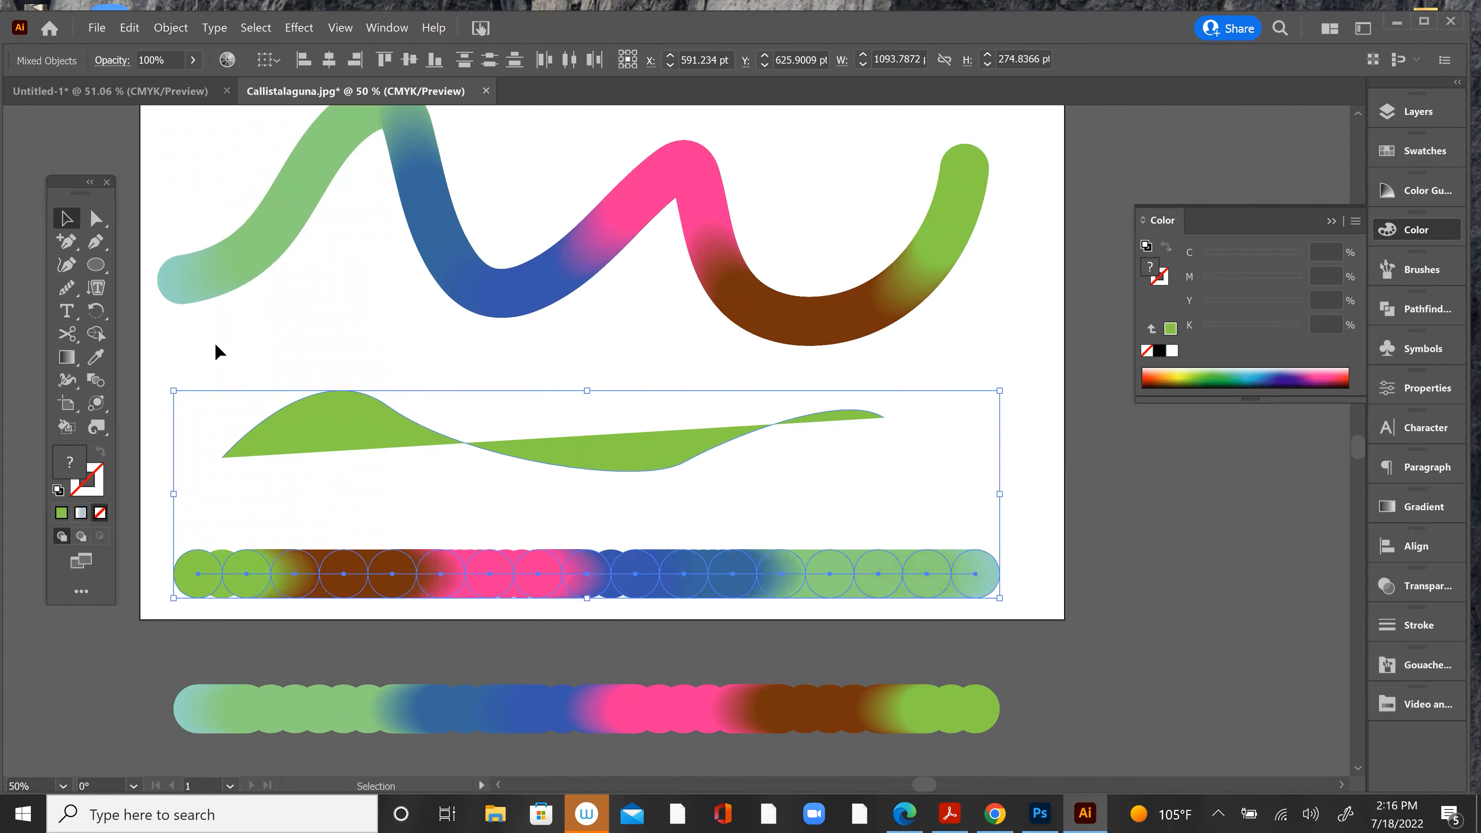
Step: Replace the reversed blend's spine with the new wavy path and clear the selection
left_click(172, 28)
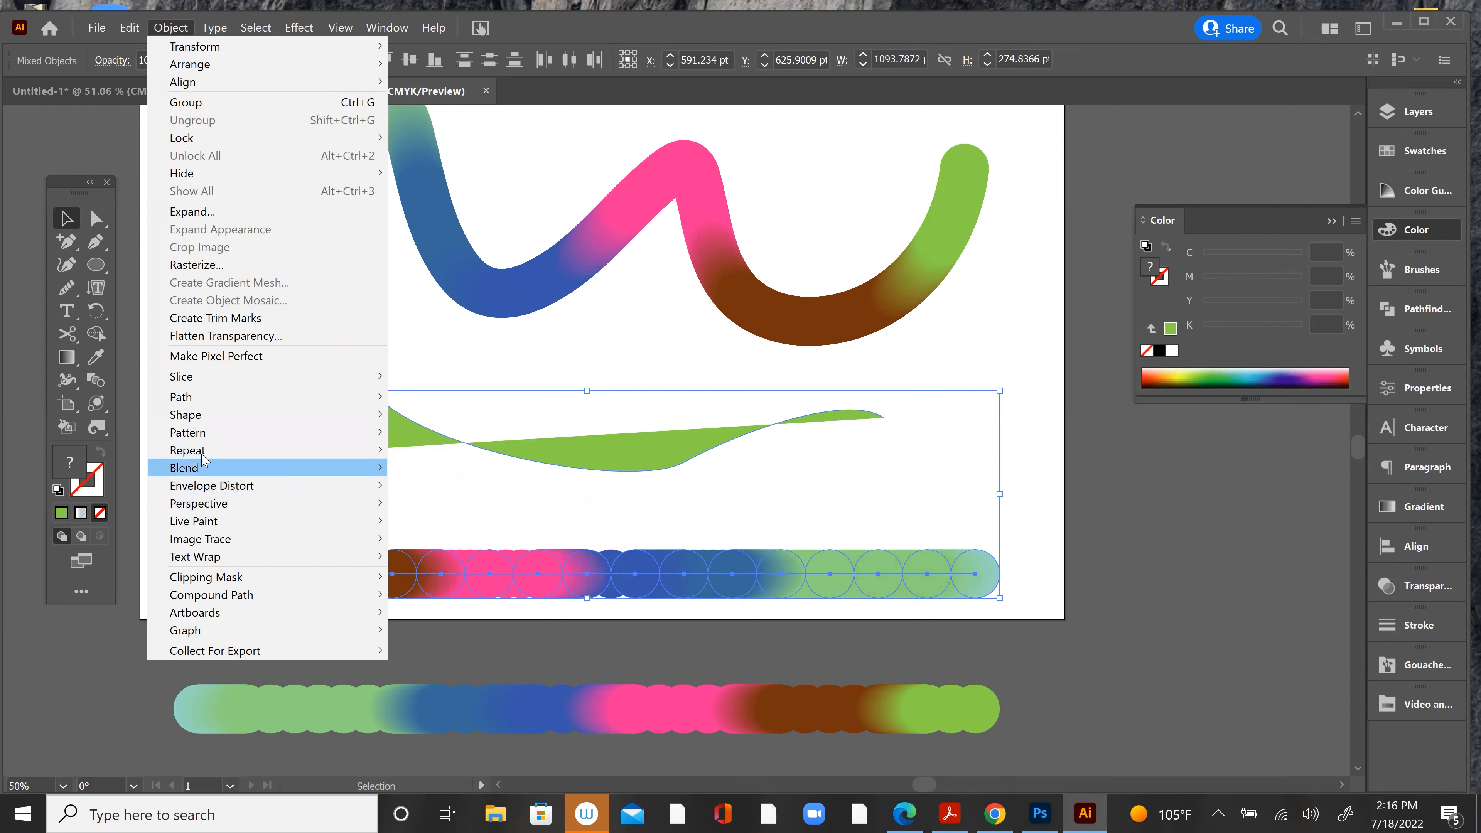
mouse_move(210, 468)
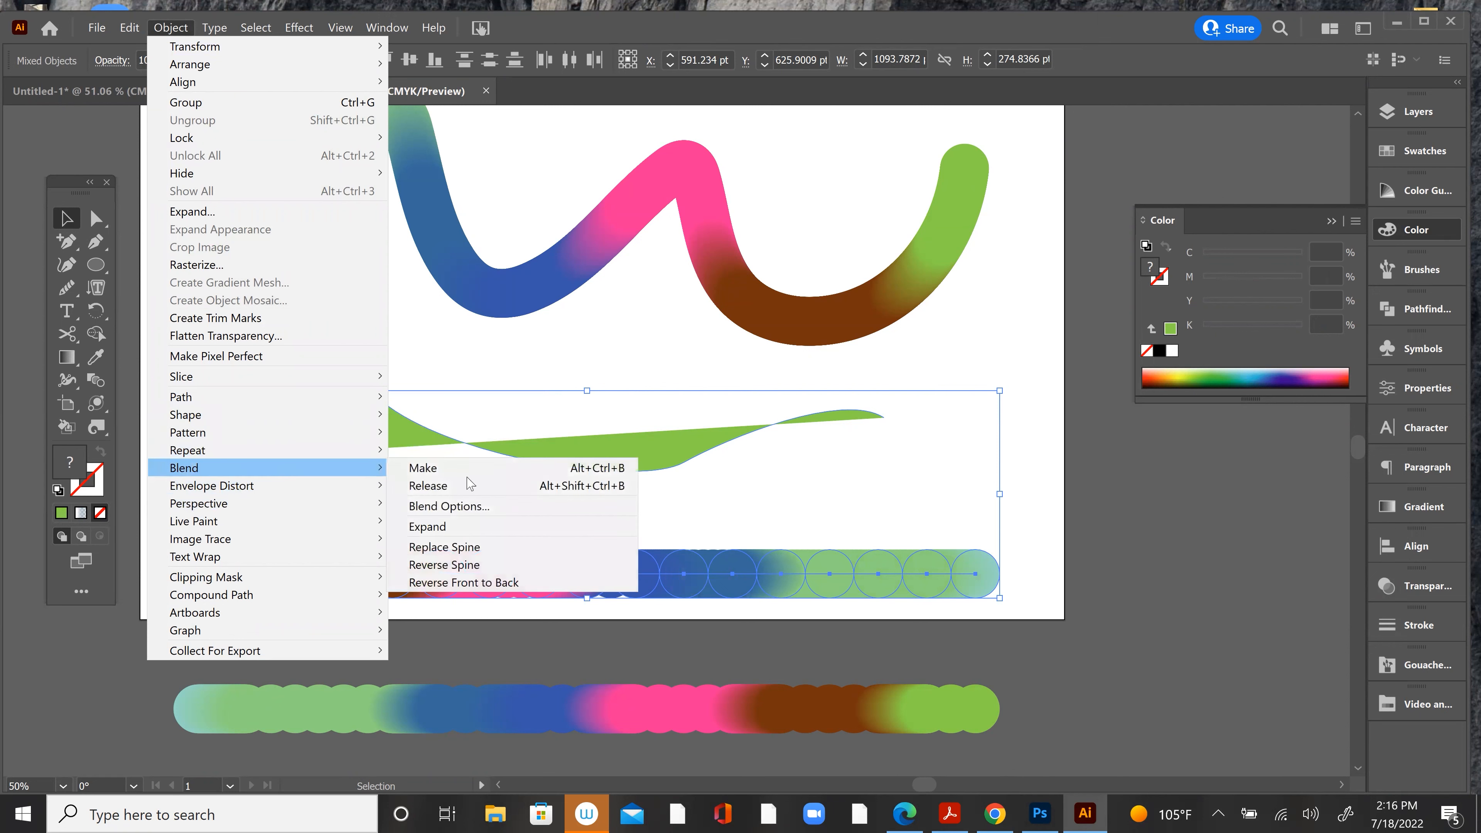
left_click(502, 548)
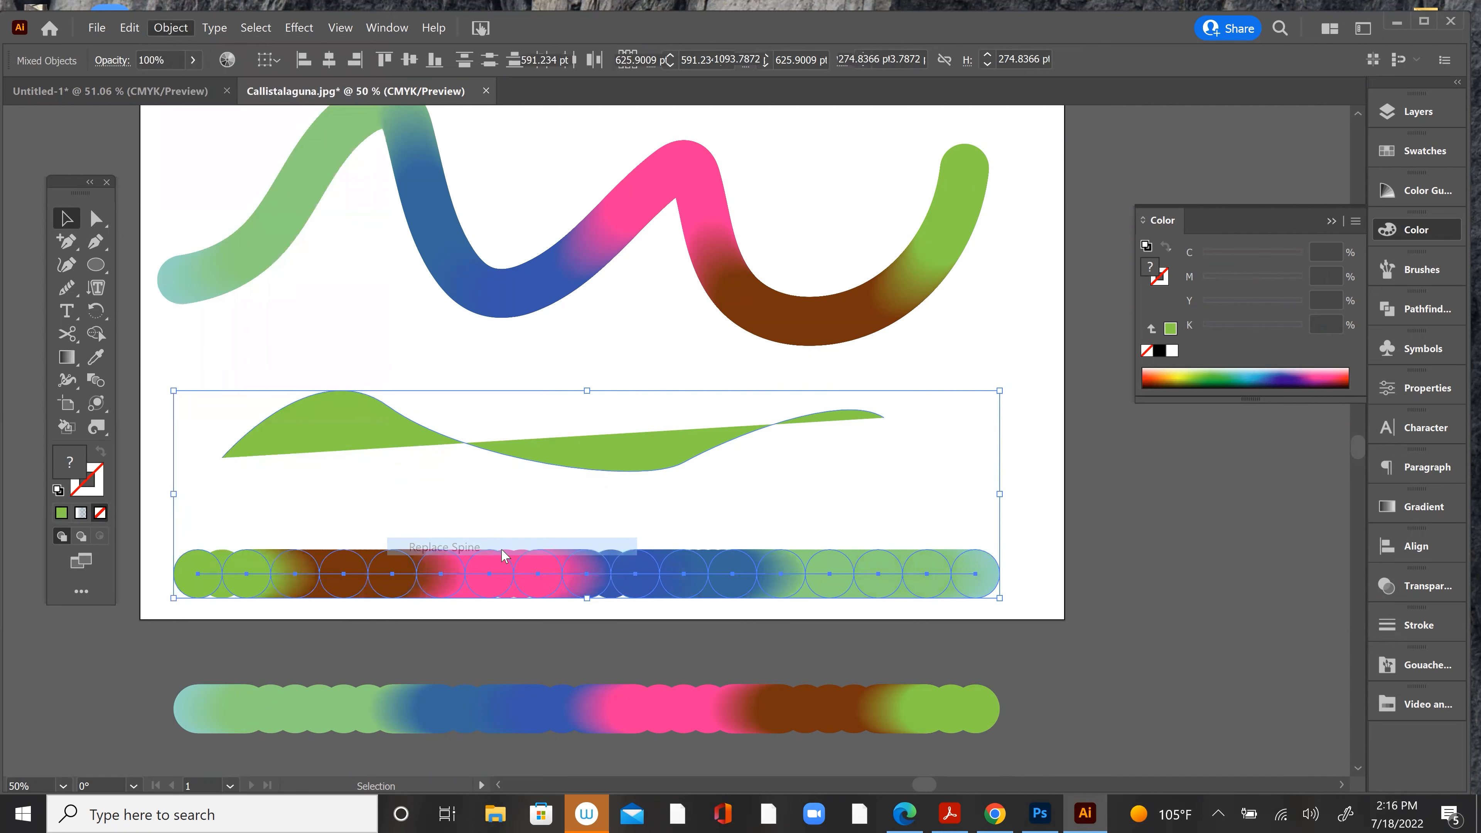
left_click(615, 599)
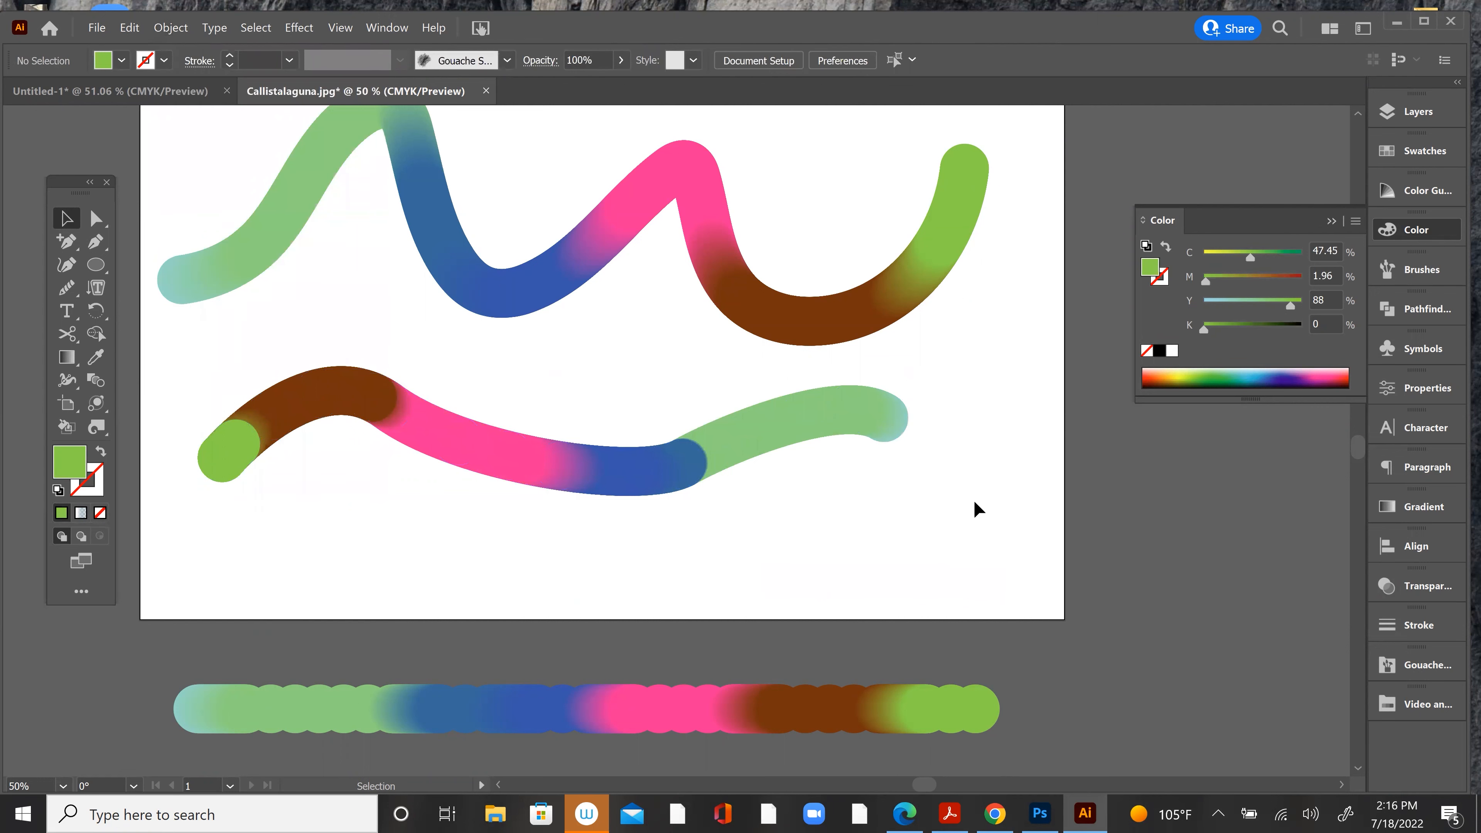
Step: Bend the middle segment of the lower blend's spine with Direct Selection, reshaping the pink and blue stretch
left_click_drag(658, 387, 736, 539)
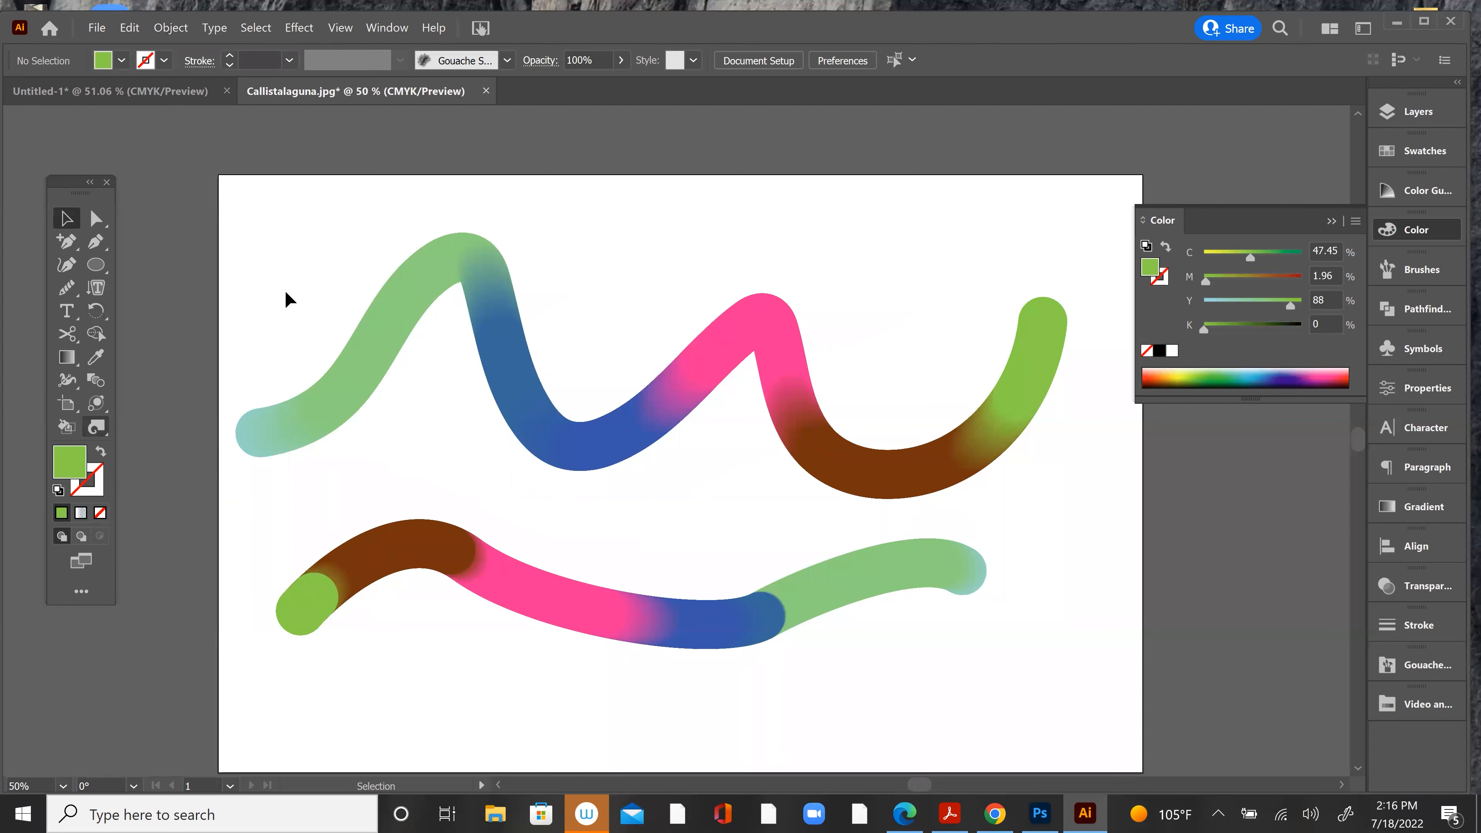
left_click(563, 604)
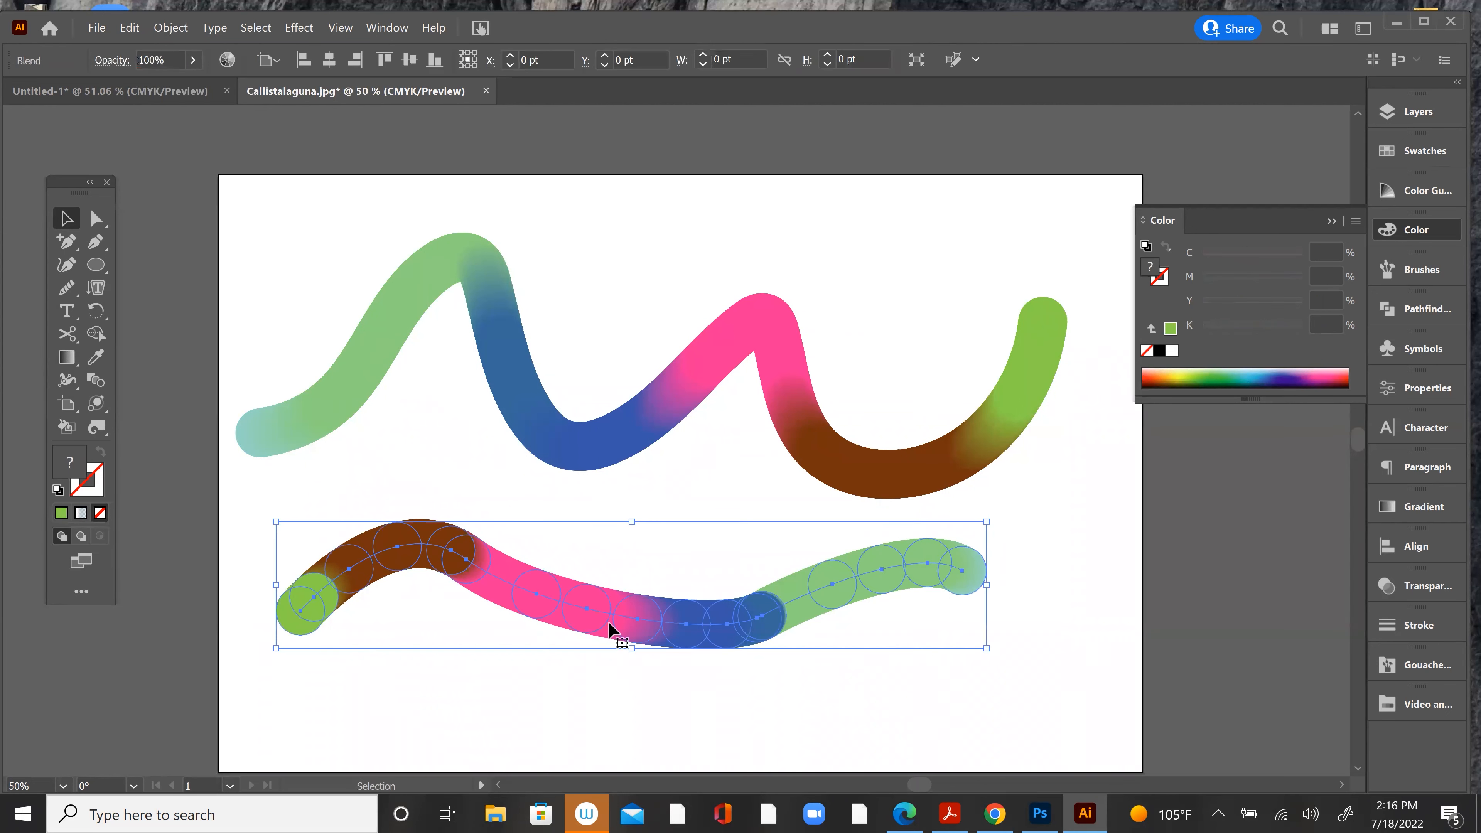
left_click(133, 288)
key("a")
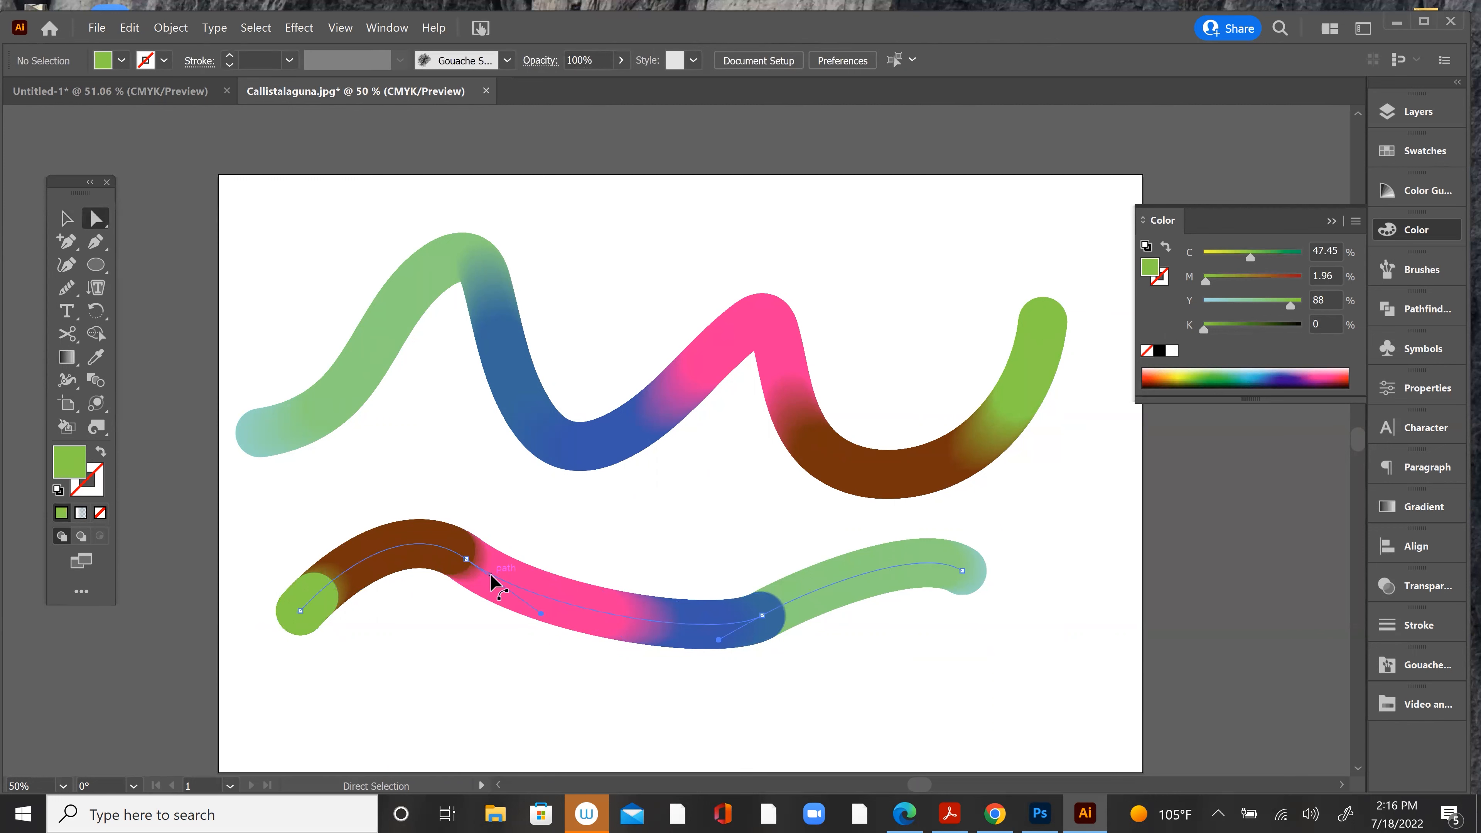
left_click(536, 593)
left_click_drag(540, 591, 643, 690)
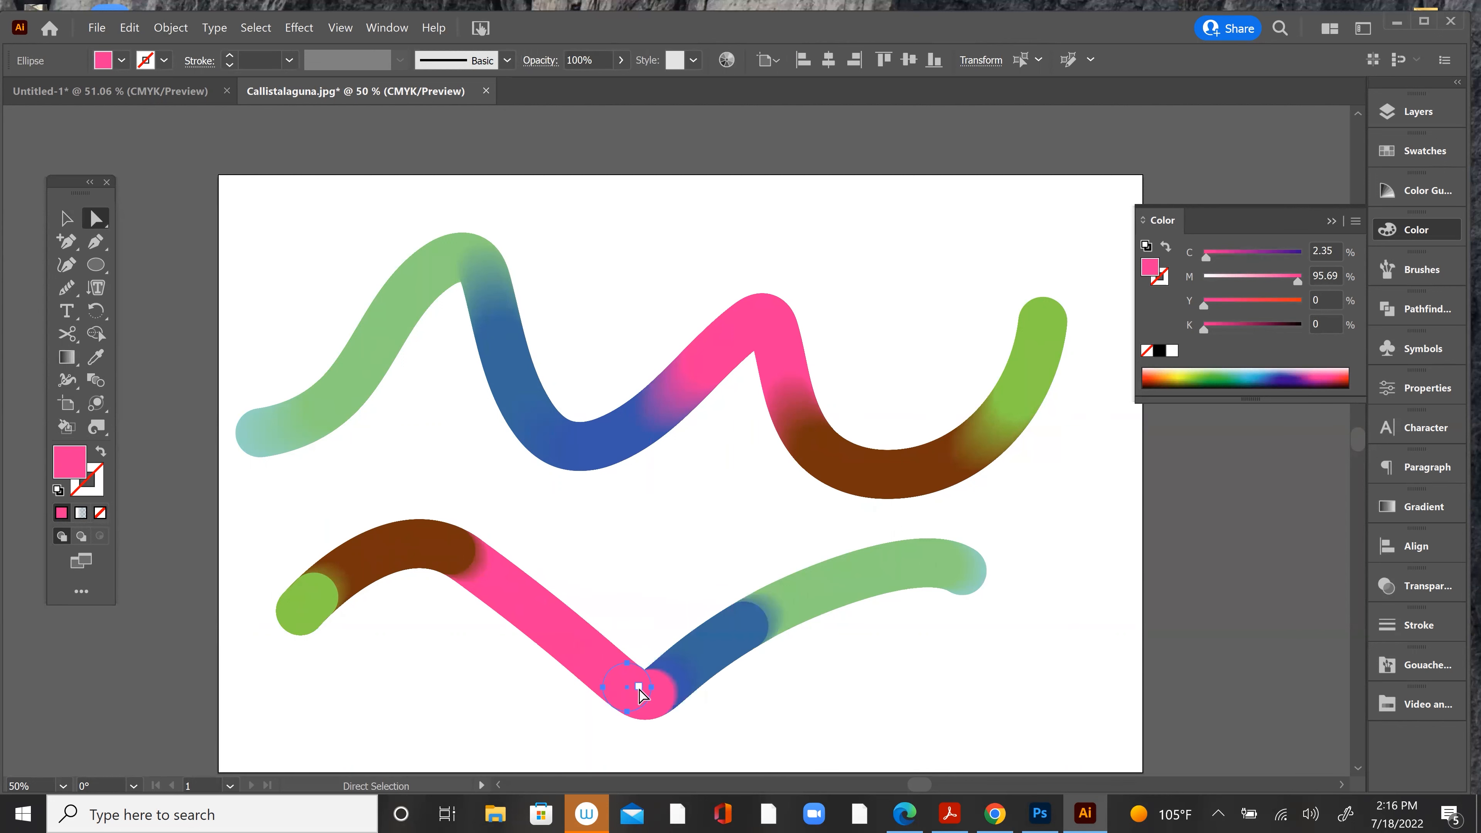
left_click(718, 604)
left_click_drag(717, 591, 741, 662)
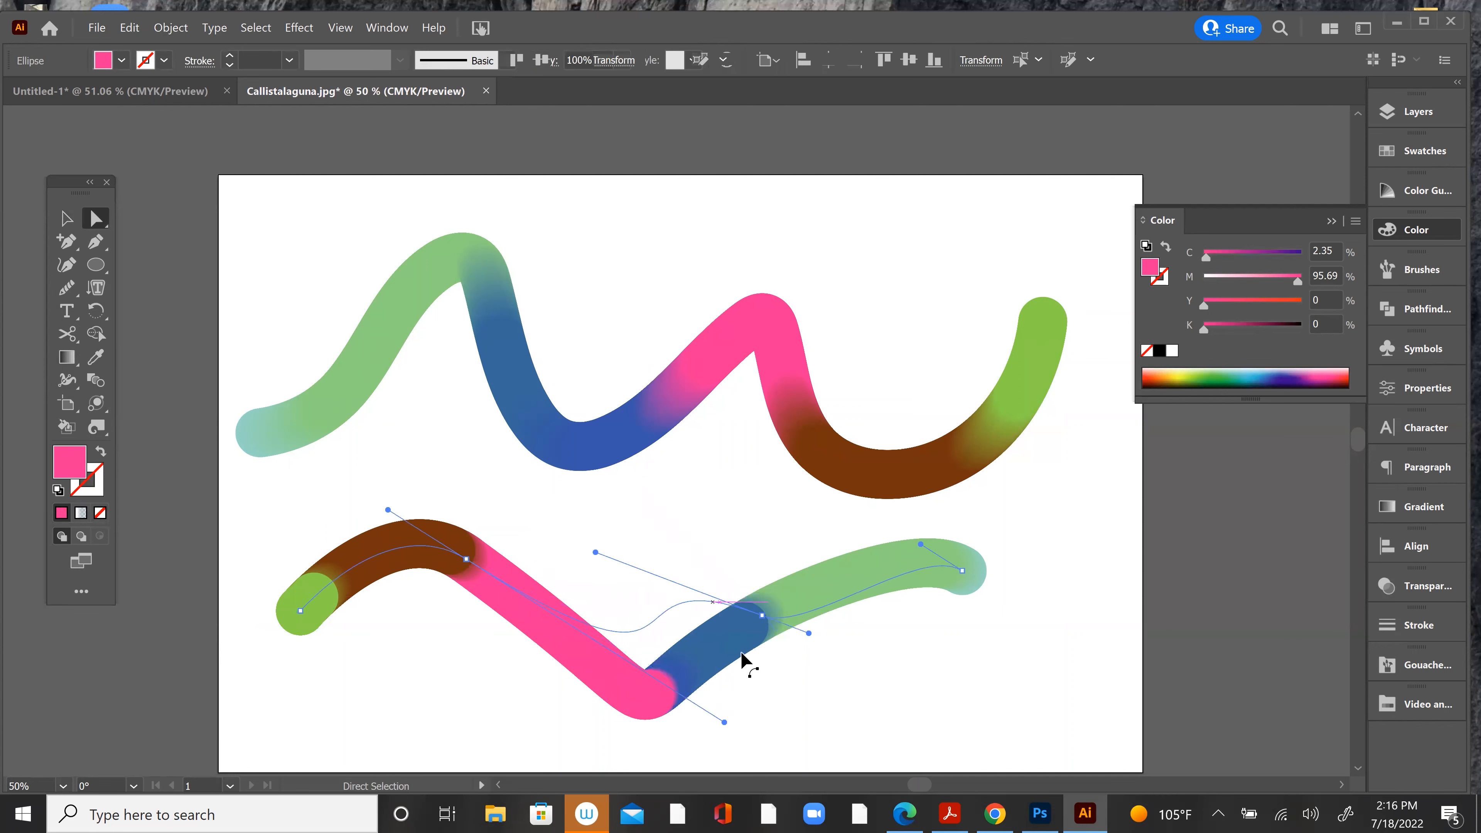
Step: Curl the lower blend's light green end segment, then lower the bright green end anchor and extend the adjoining bend's handle
left_click(832, 601)
left_click_drag(830, 599, 1057, 505)
left_click_drag(319, 620, 421, 714)
left_click_drag(389, 512, 260, 484)
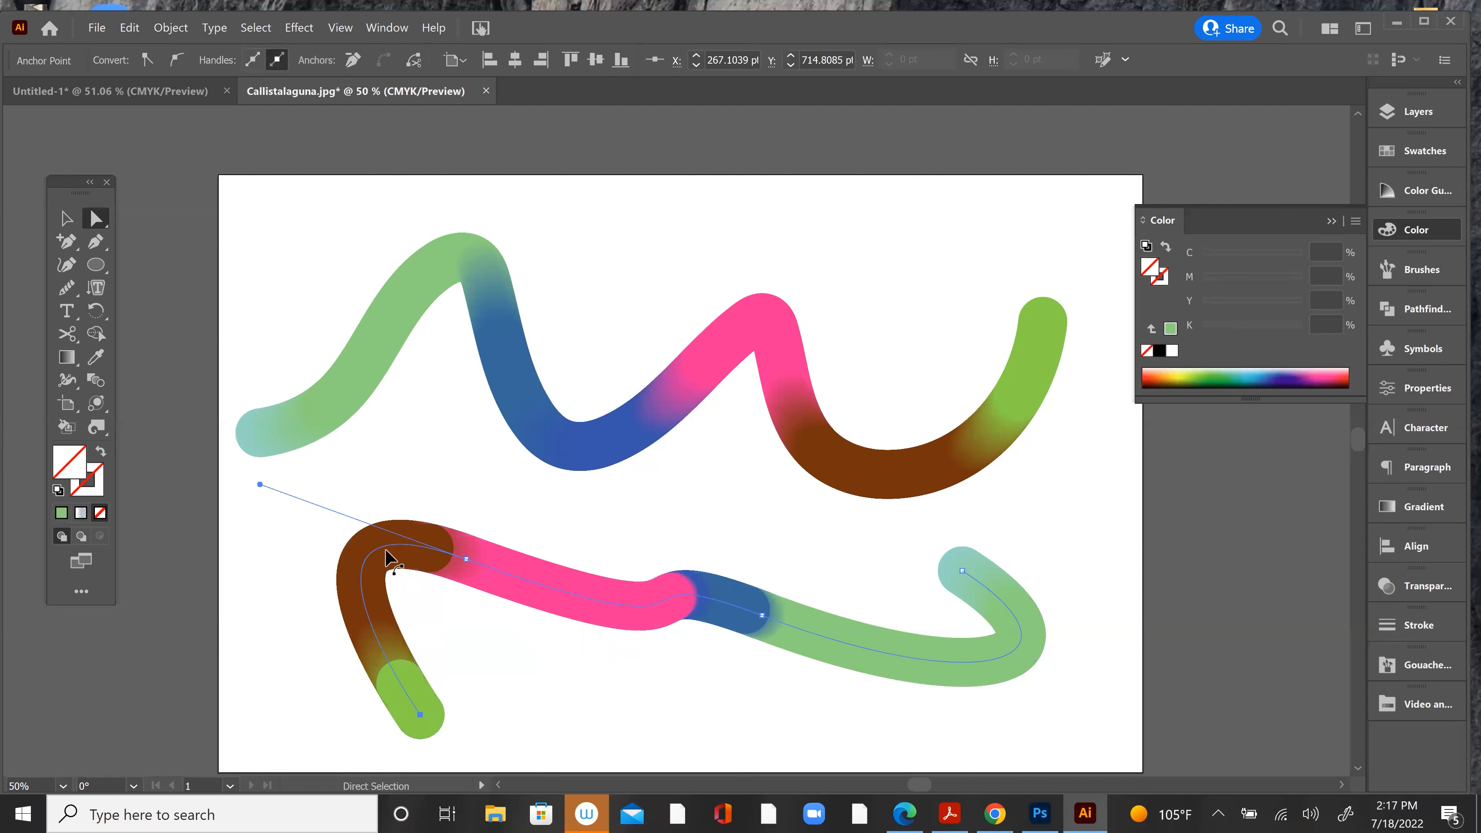
Step: Move the brown circle at the lower blend's bend outward and shift a pink circle left toward the brown section
left_click(376, 567)
left_click_drag(376, 567, 290, 522)
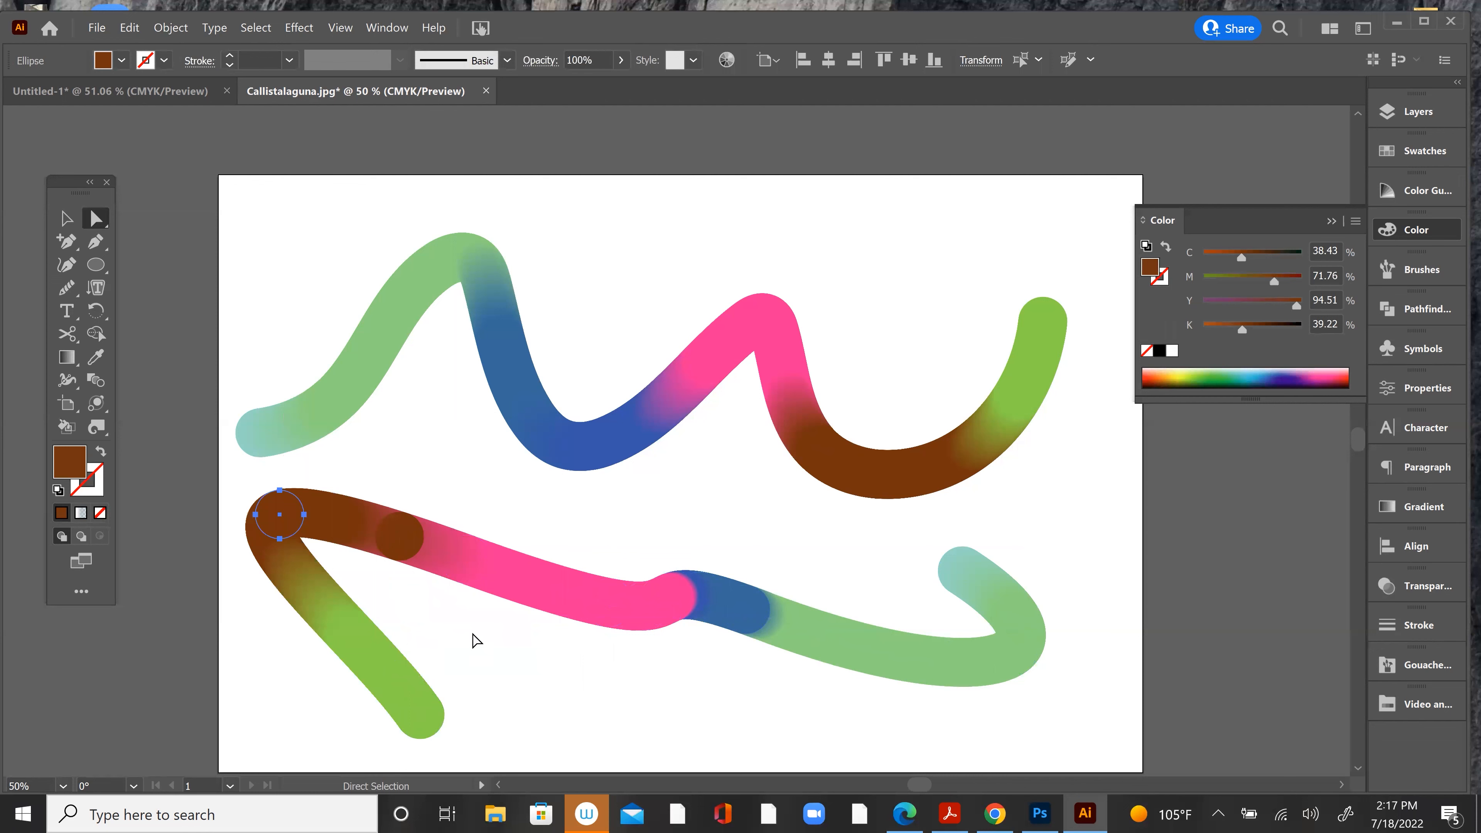
left_click(566, 607)
left_click(560, 609)
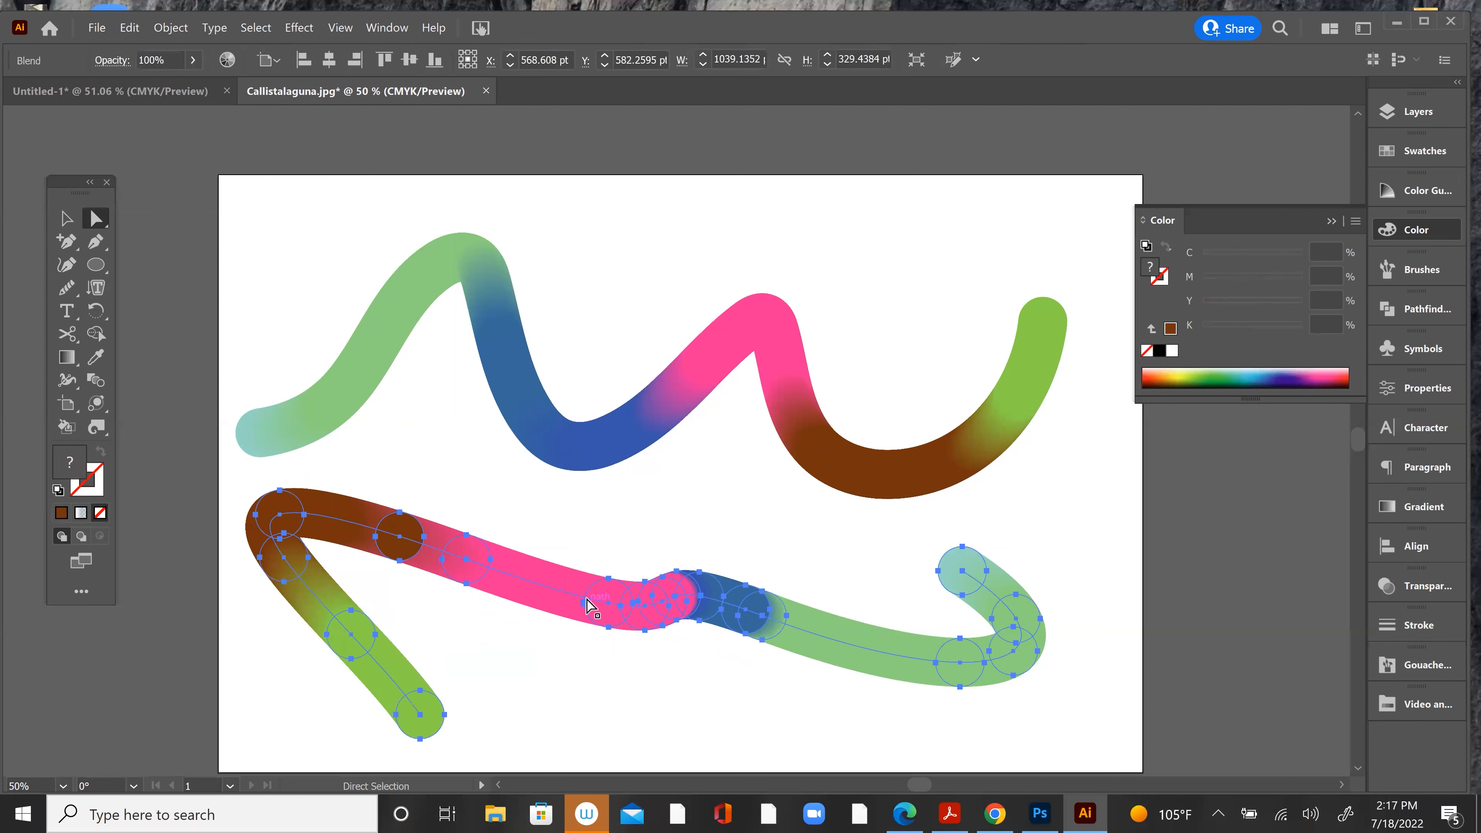
left_click_drag(598, 616, 528, 633)
left_click(661, 652)
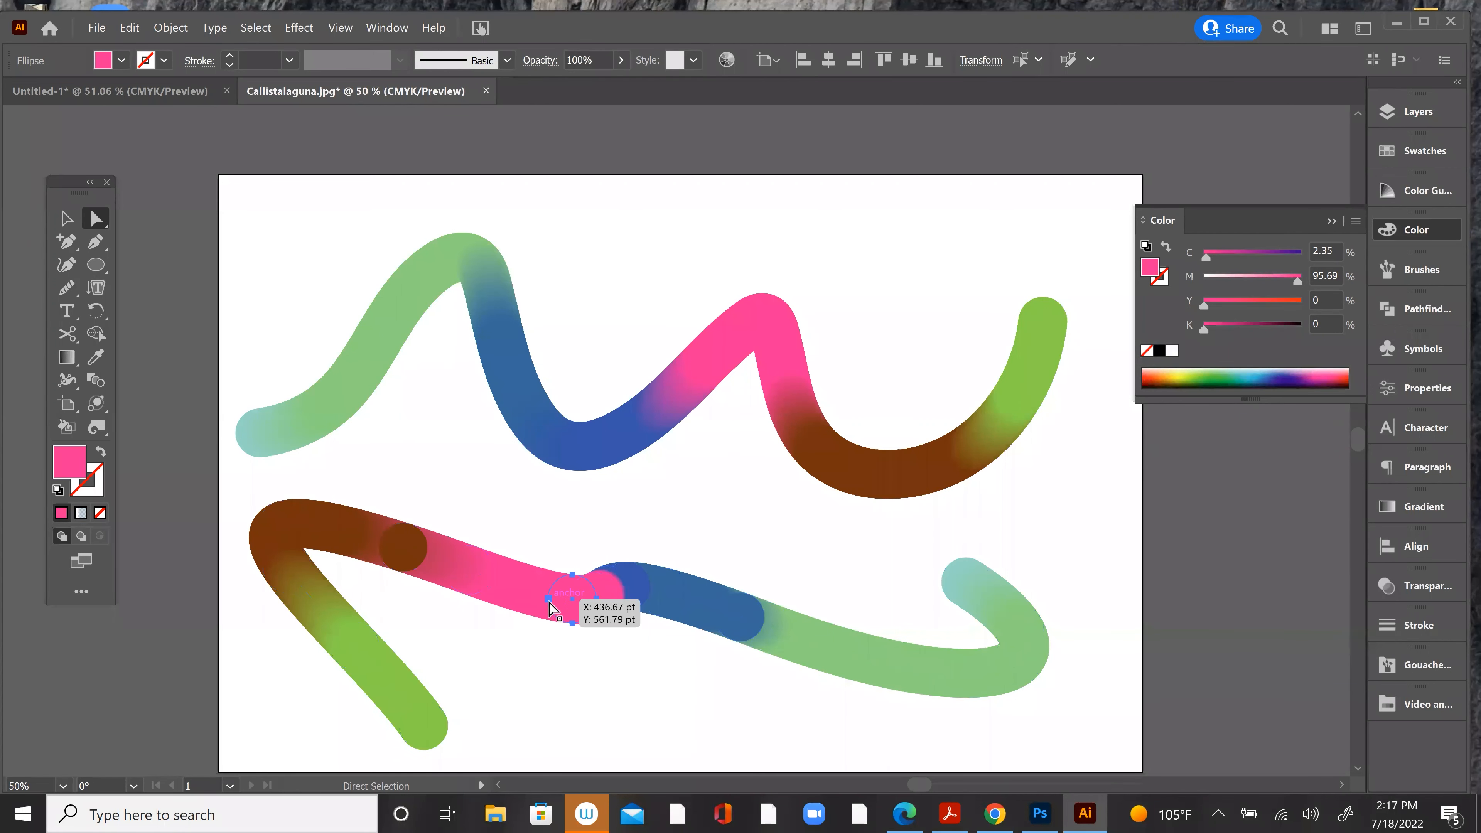
left_click(407, 505)
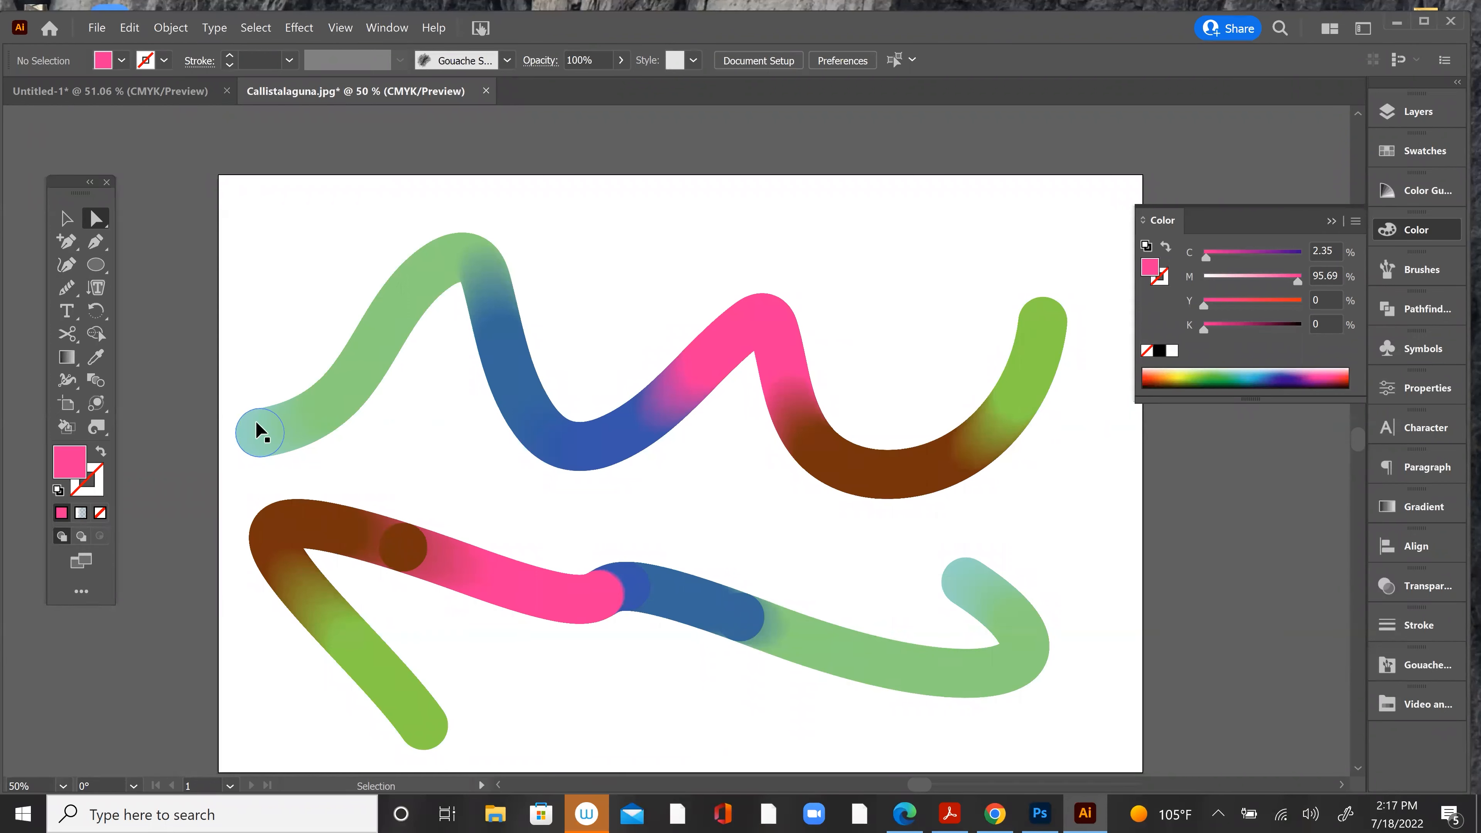
key("ctrl+plus")
left_click(287, 279)
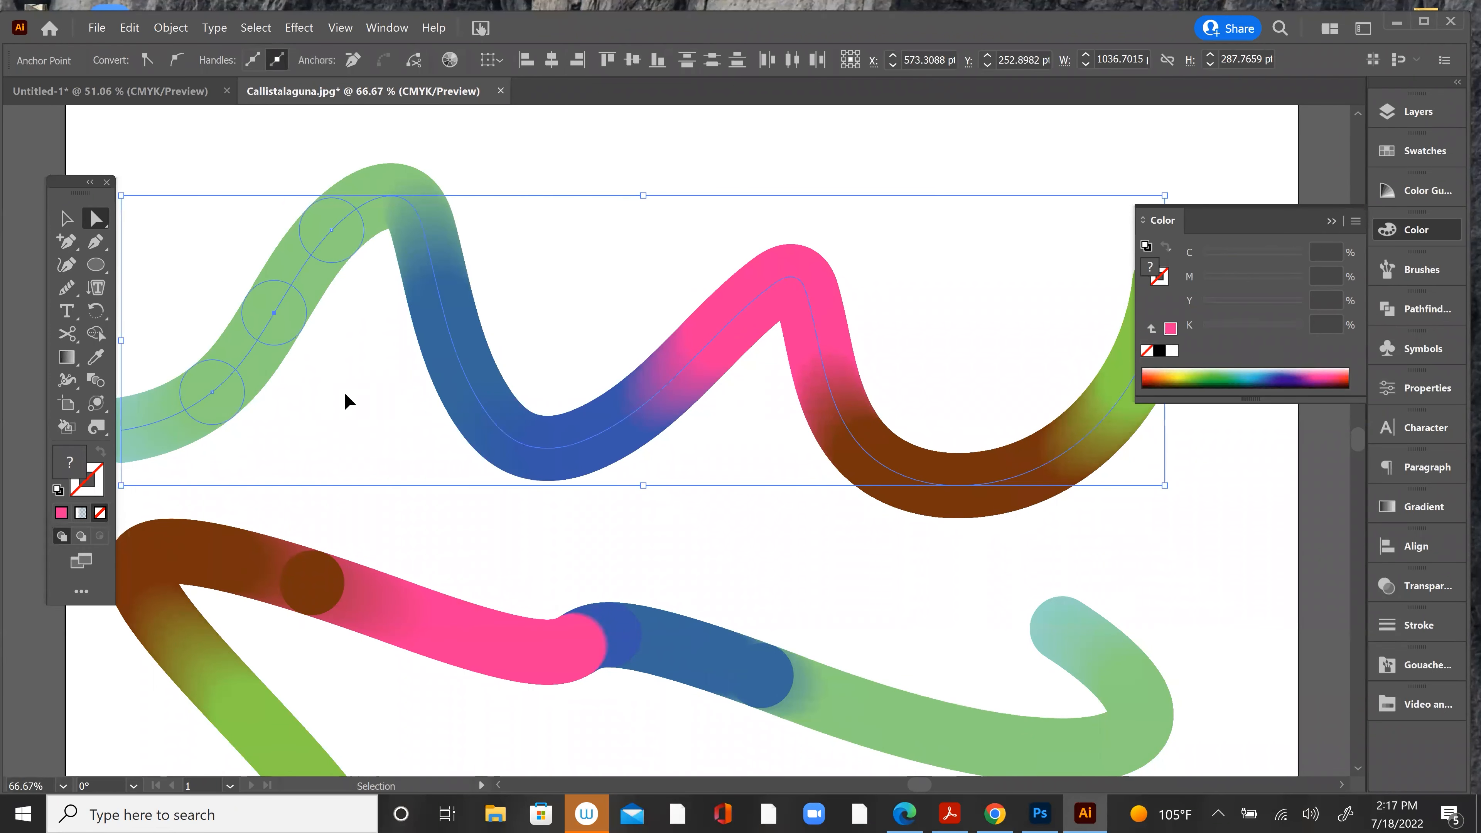
left_click(344, 395)
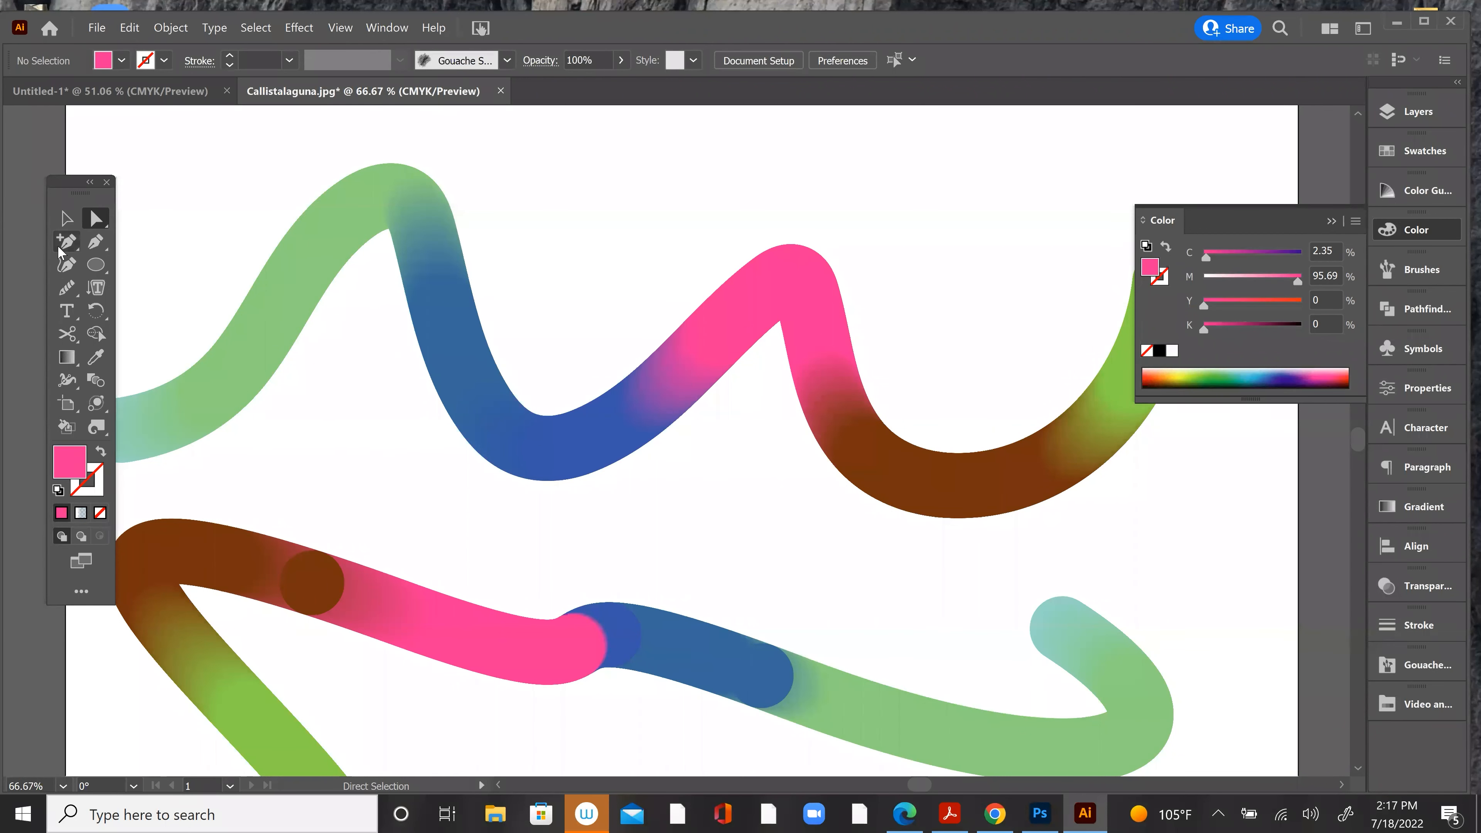
left_click(98, 235)
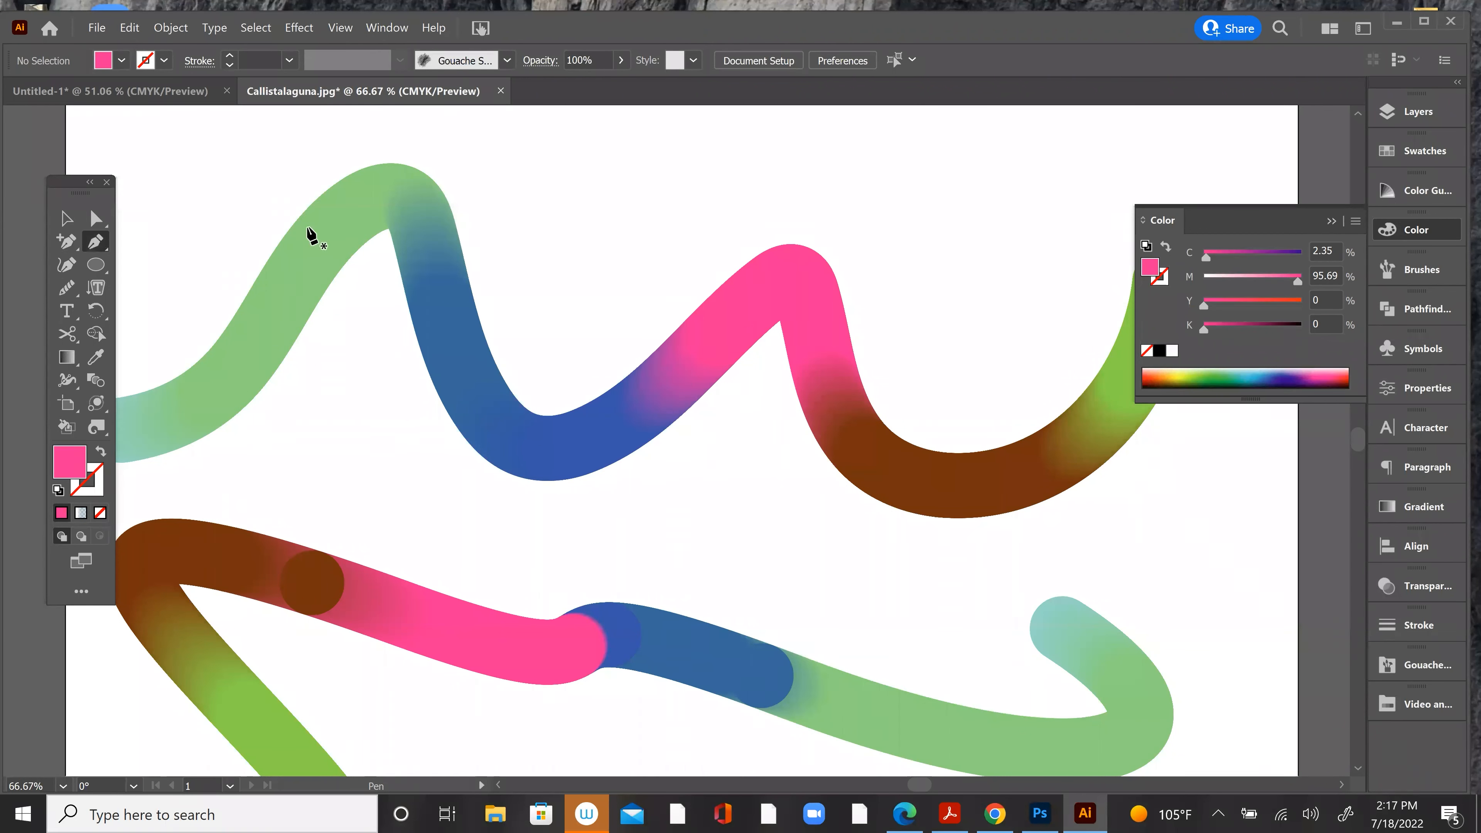
left_click(391, 230)
key("v")
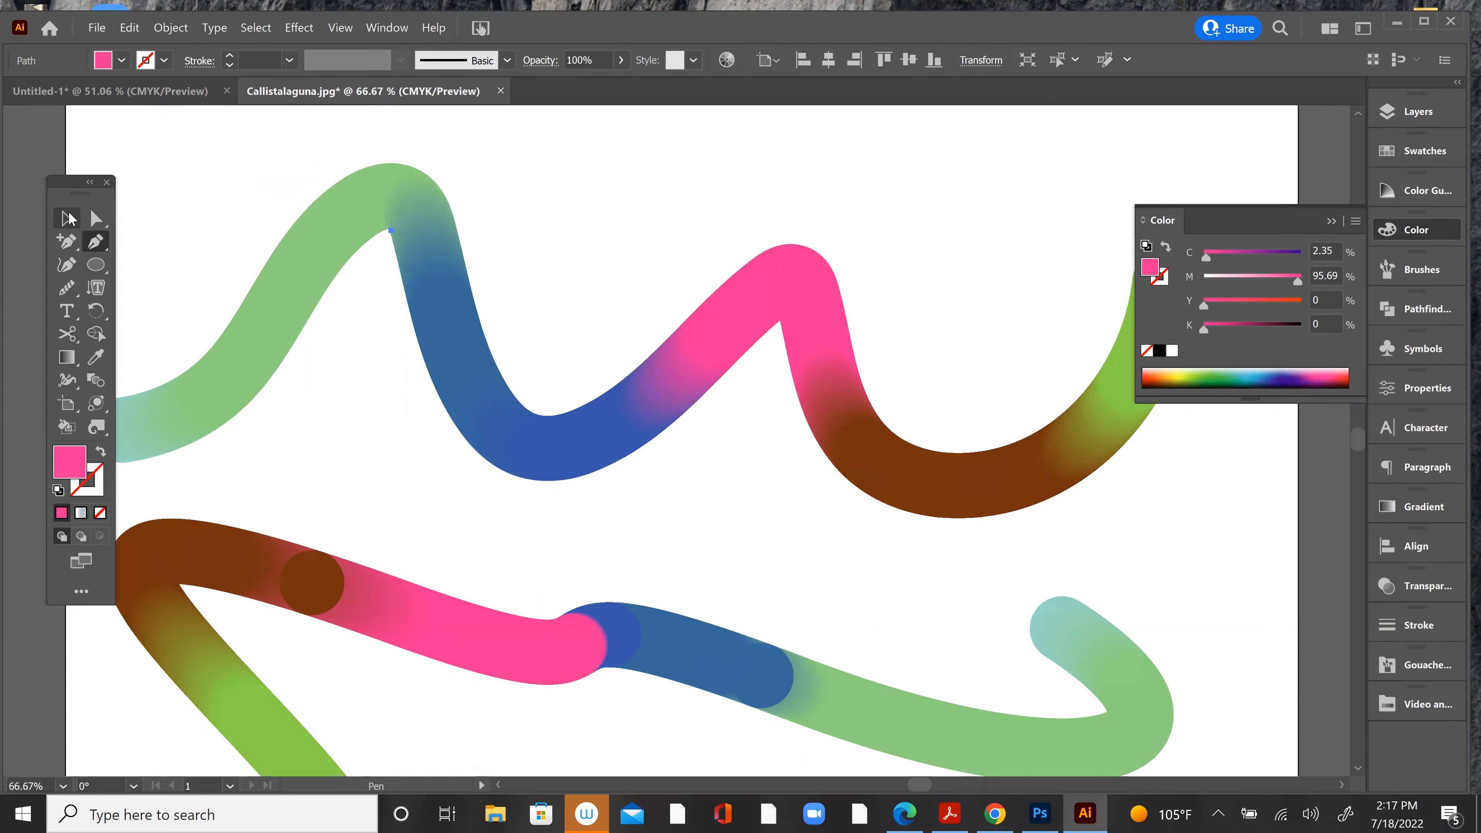
Step: Select both the upper and lower wavy blends and lock the selection
left_click_drag(312, 170, 563, 366)
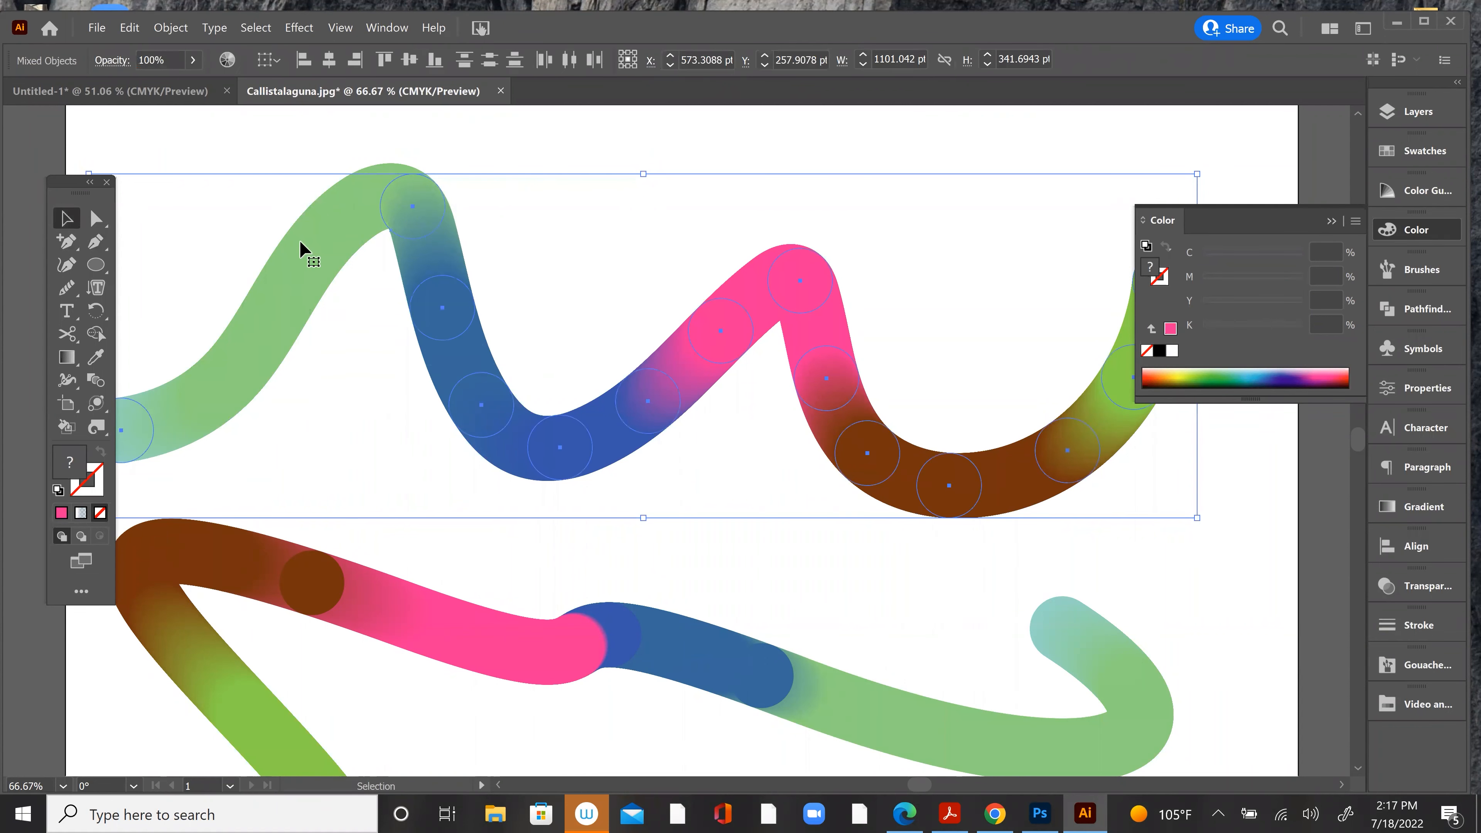
left_click(606, 627, "shift")
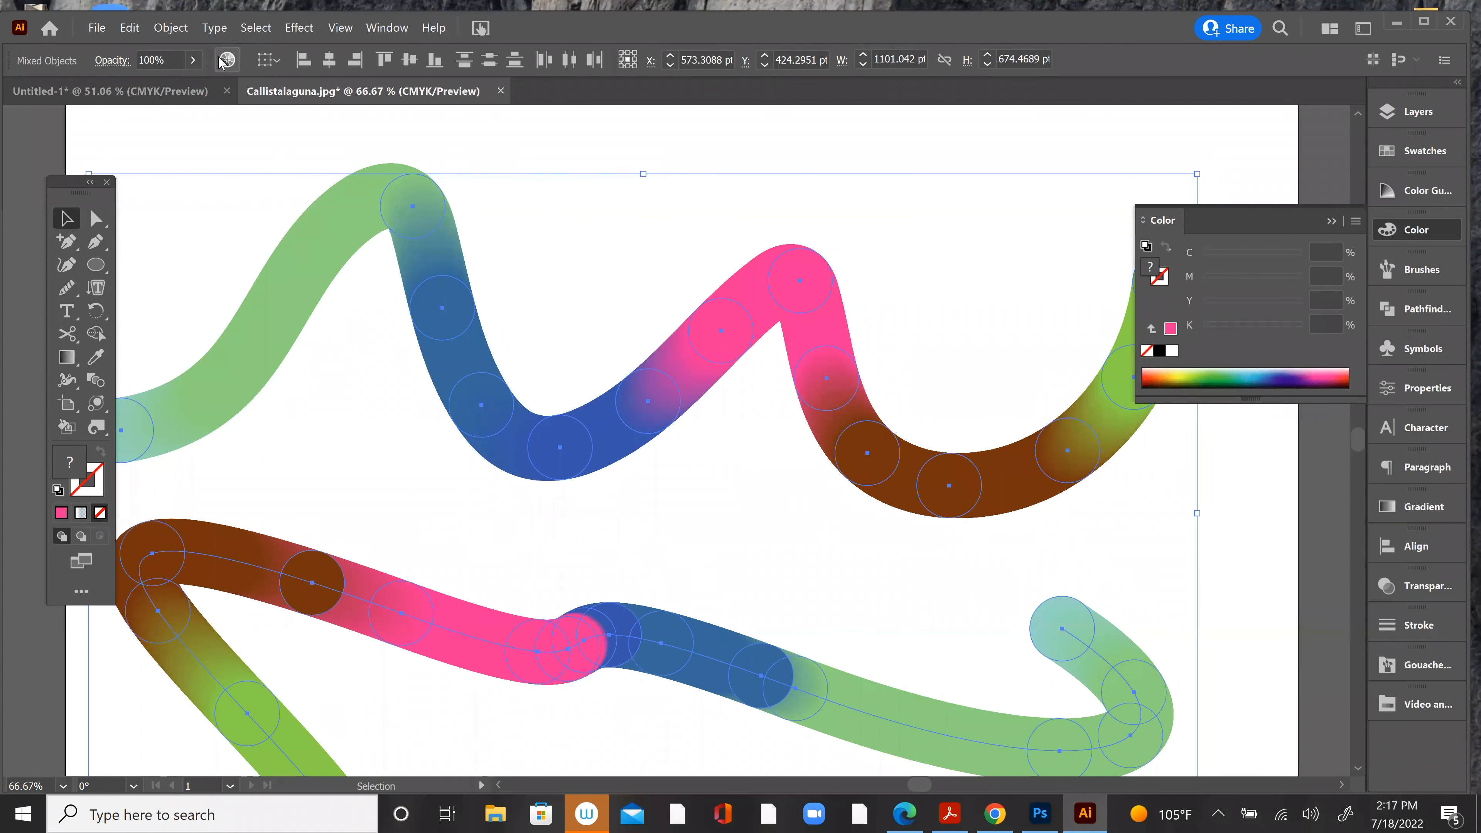
left_click(157, 28)
mouse_move(175, 143)
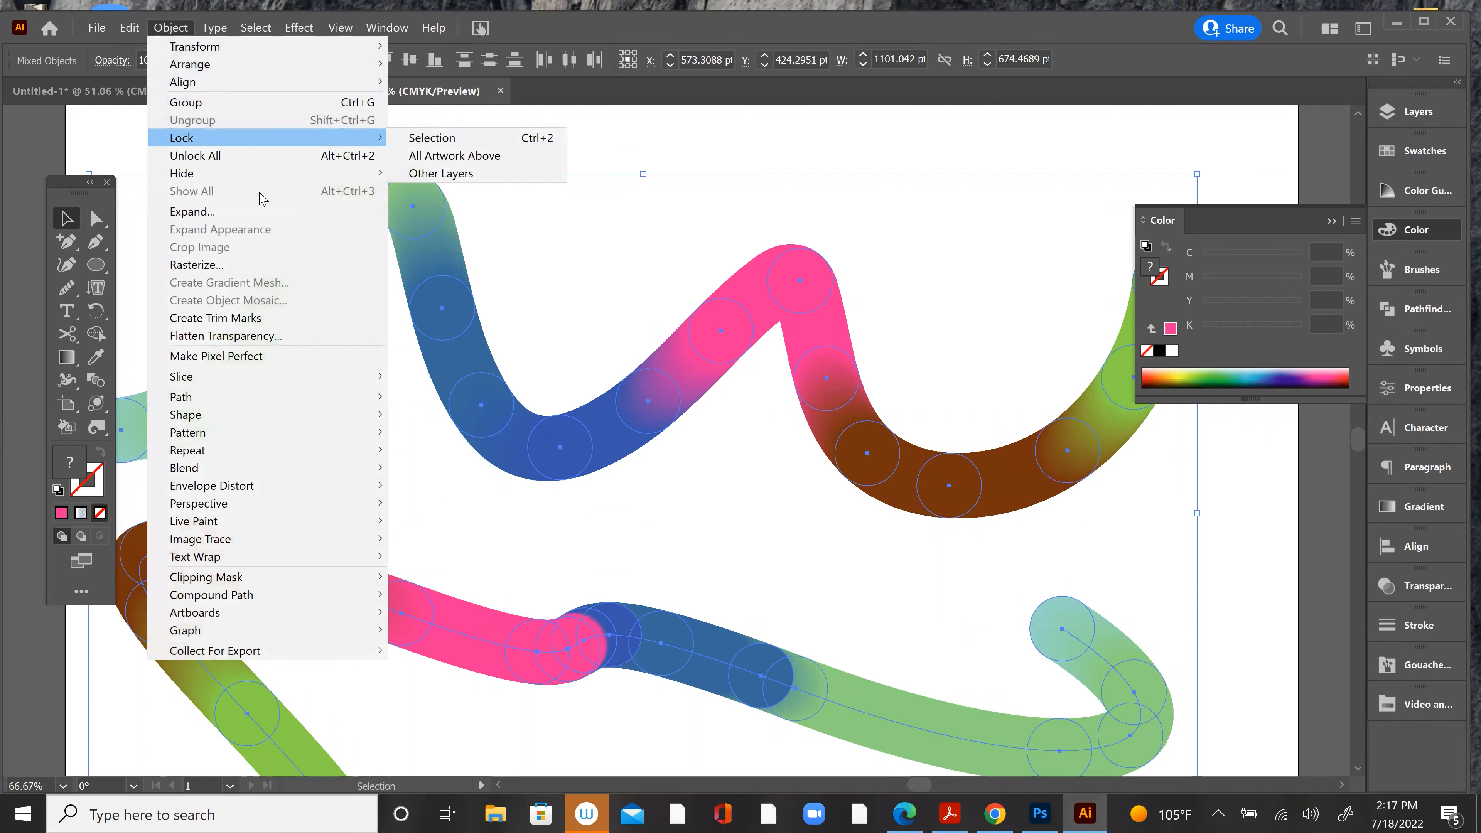
left_click(444, 138)
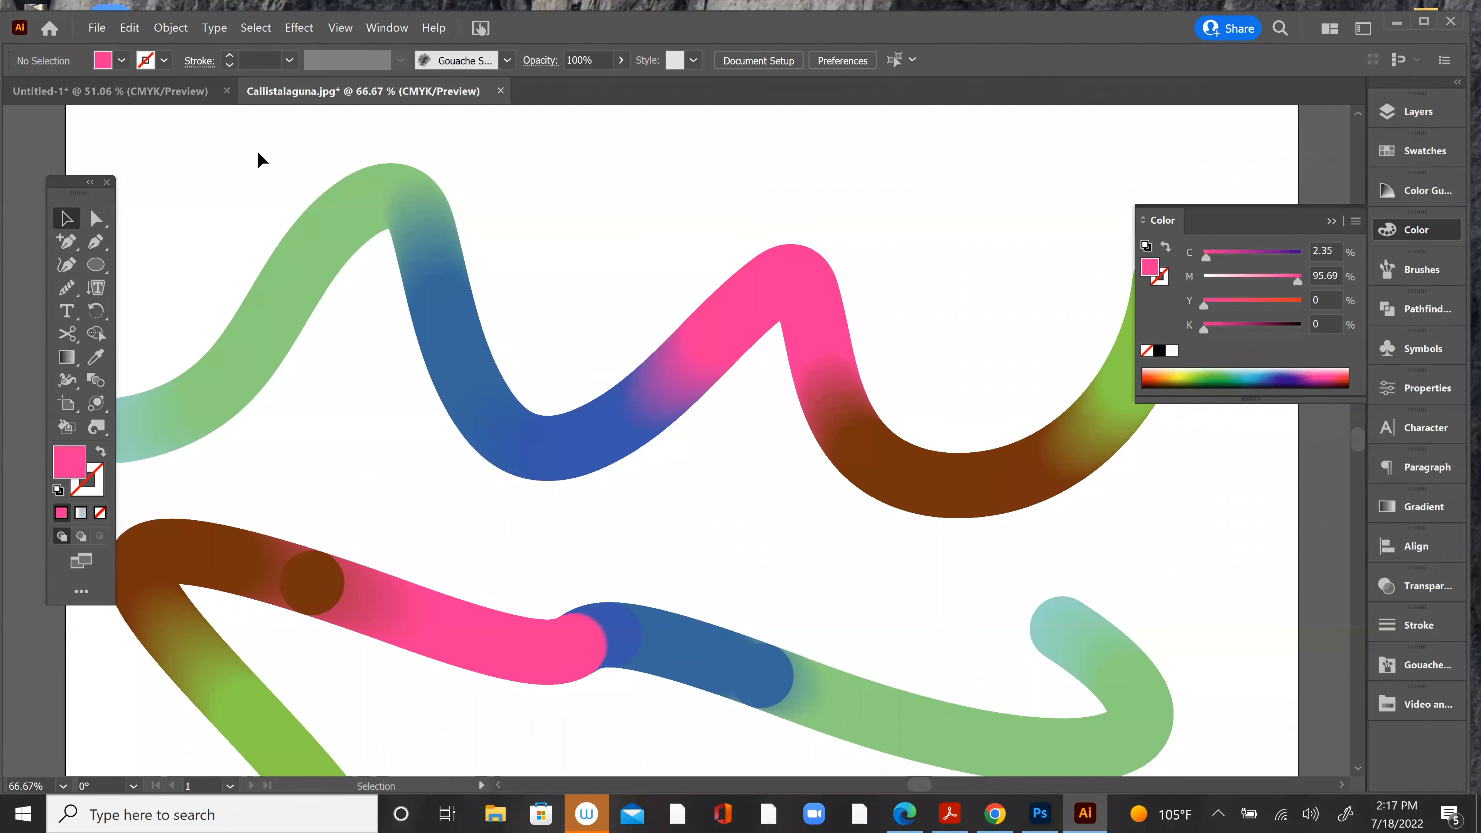
Step: Draw a closed curved shadow shape, about 85 by 108 pt, with the Pen tool along the inner edge of the upper ribbon's green crest
left_click(95, 241)
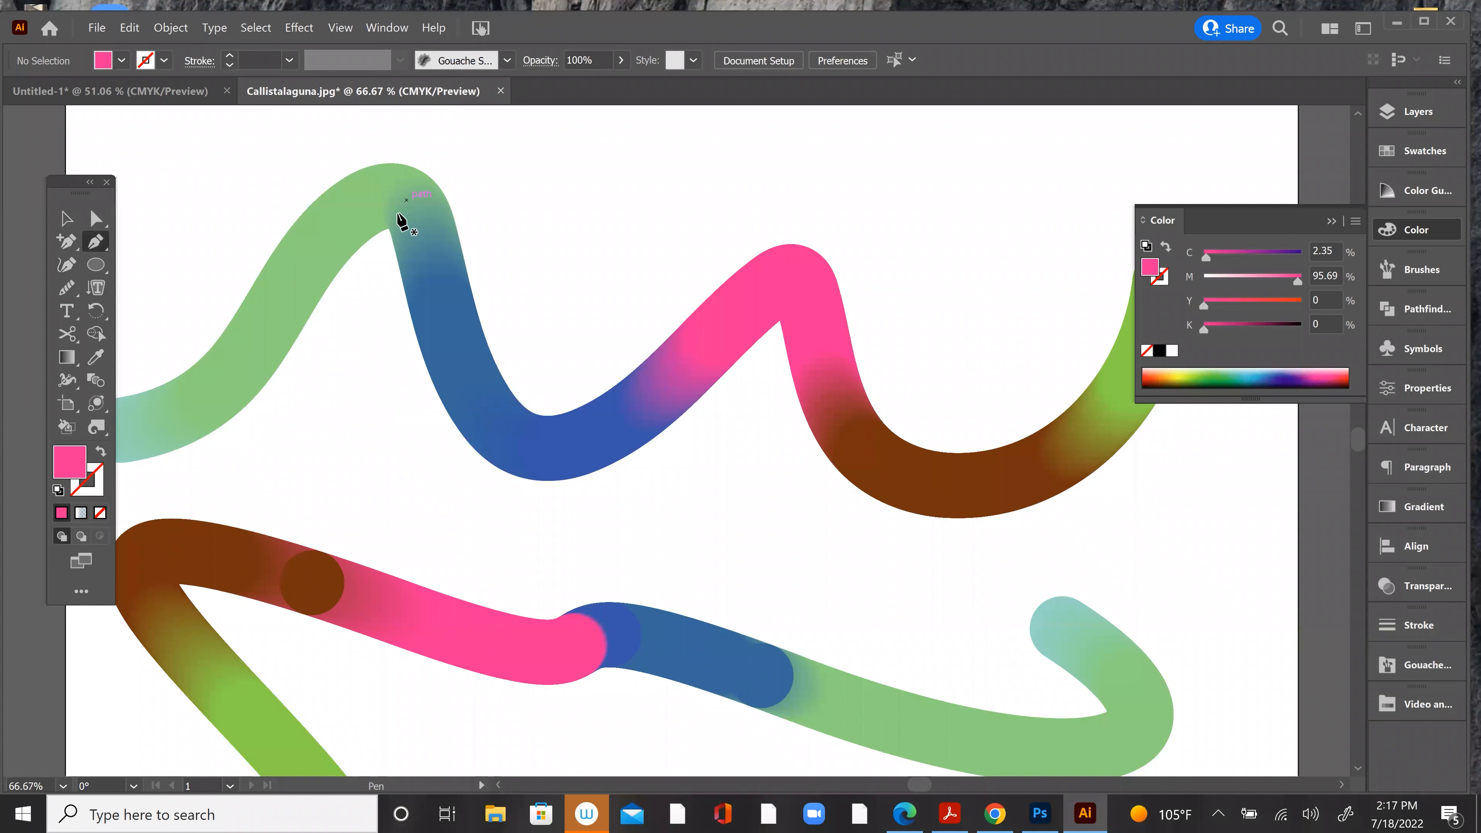
left_click_drag(391, 233, 358, 213)
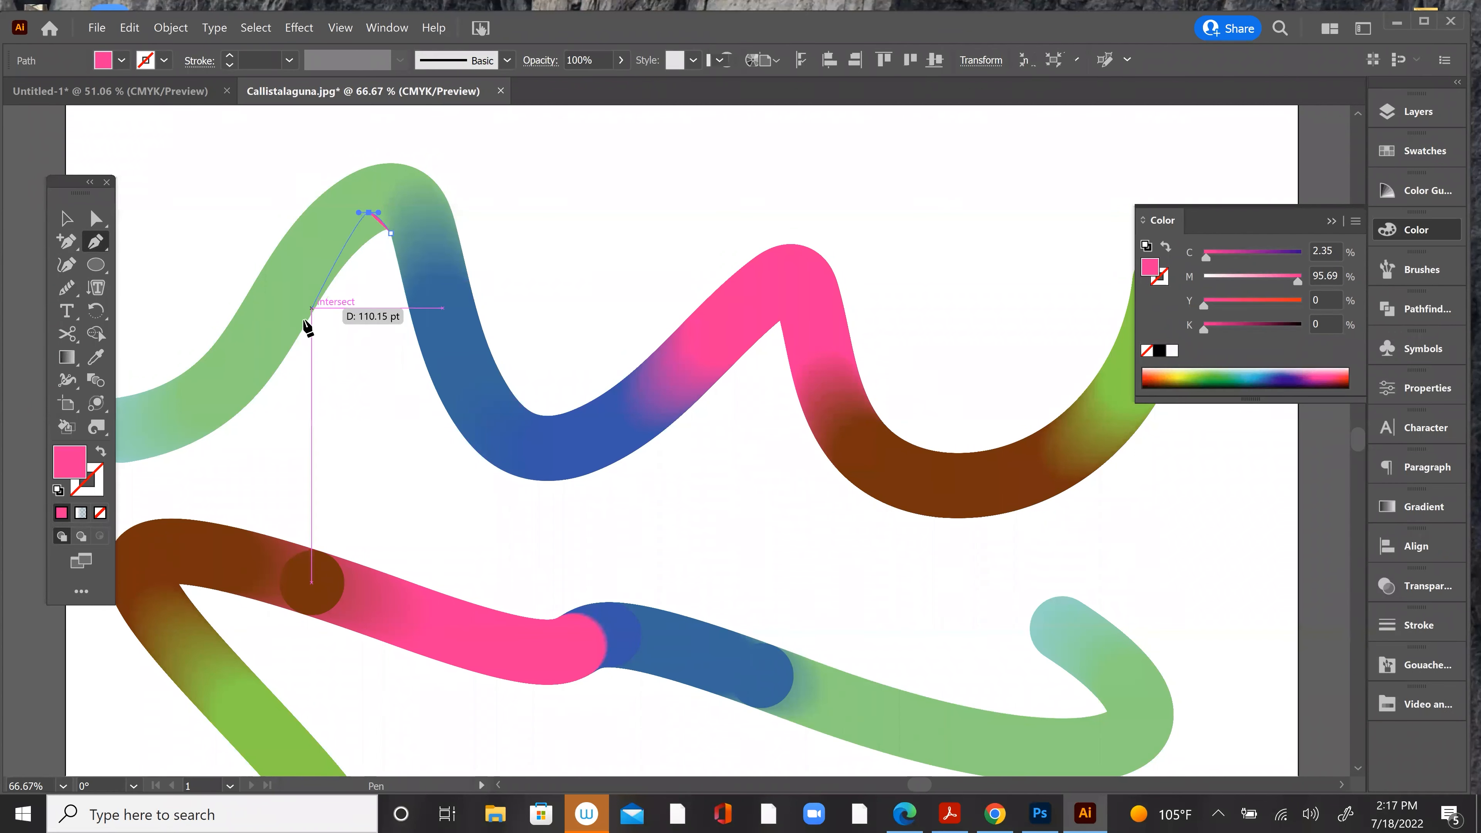
left_click_drag(306, 320, 283, 394)
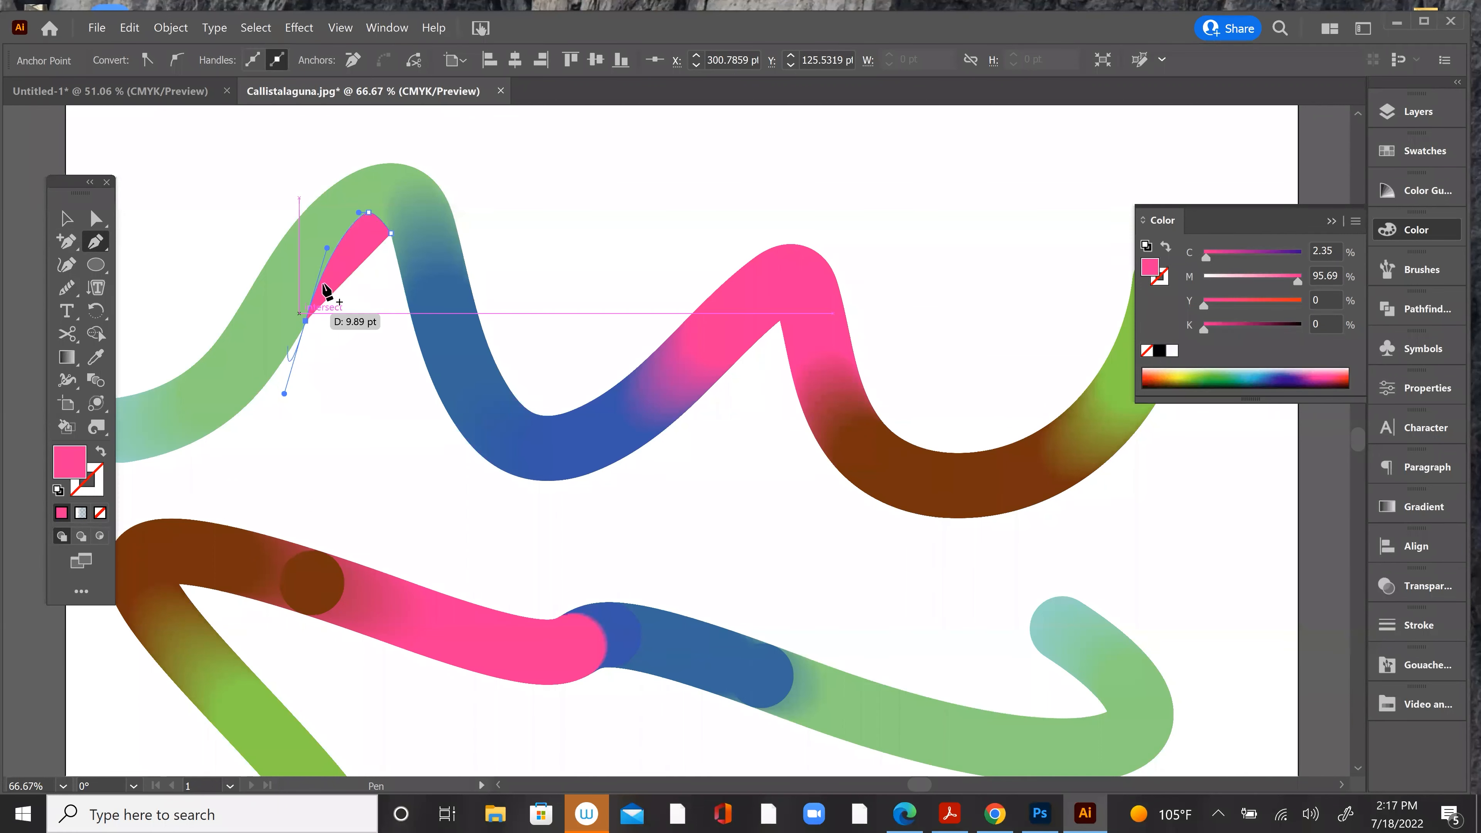
left_click_drag(391, 233, 421, 225)
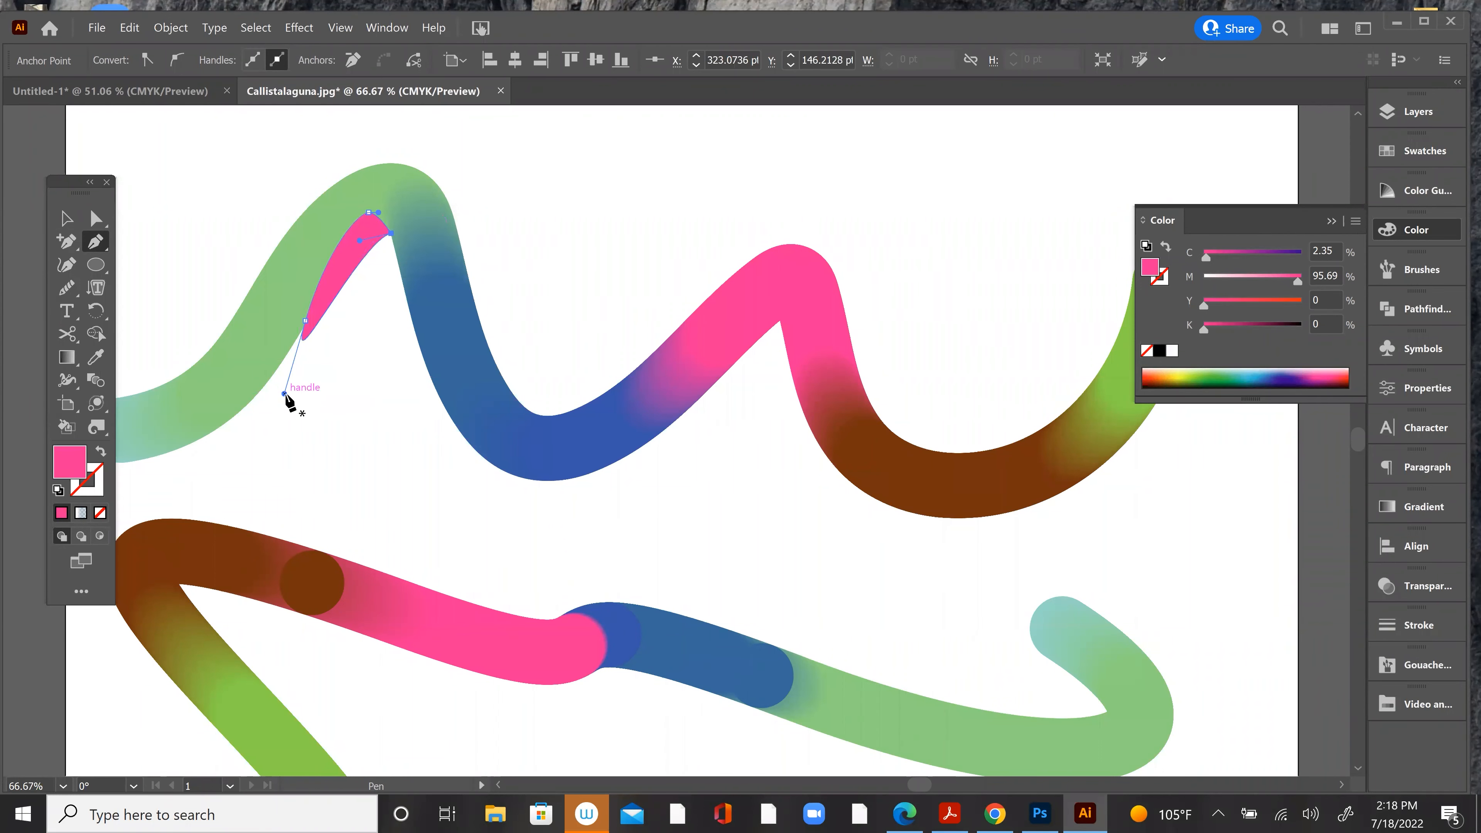
key("alt")
left_click_drag(291, 395, 330, 270)
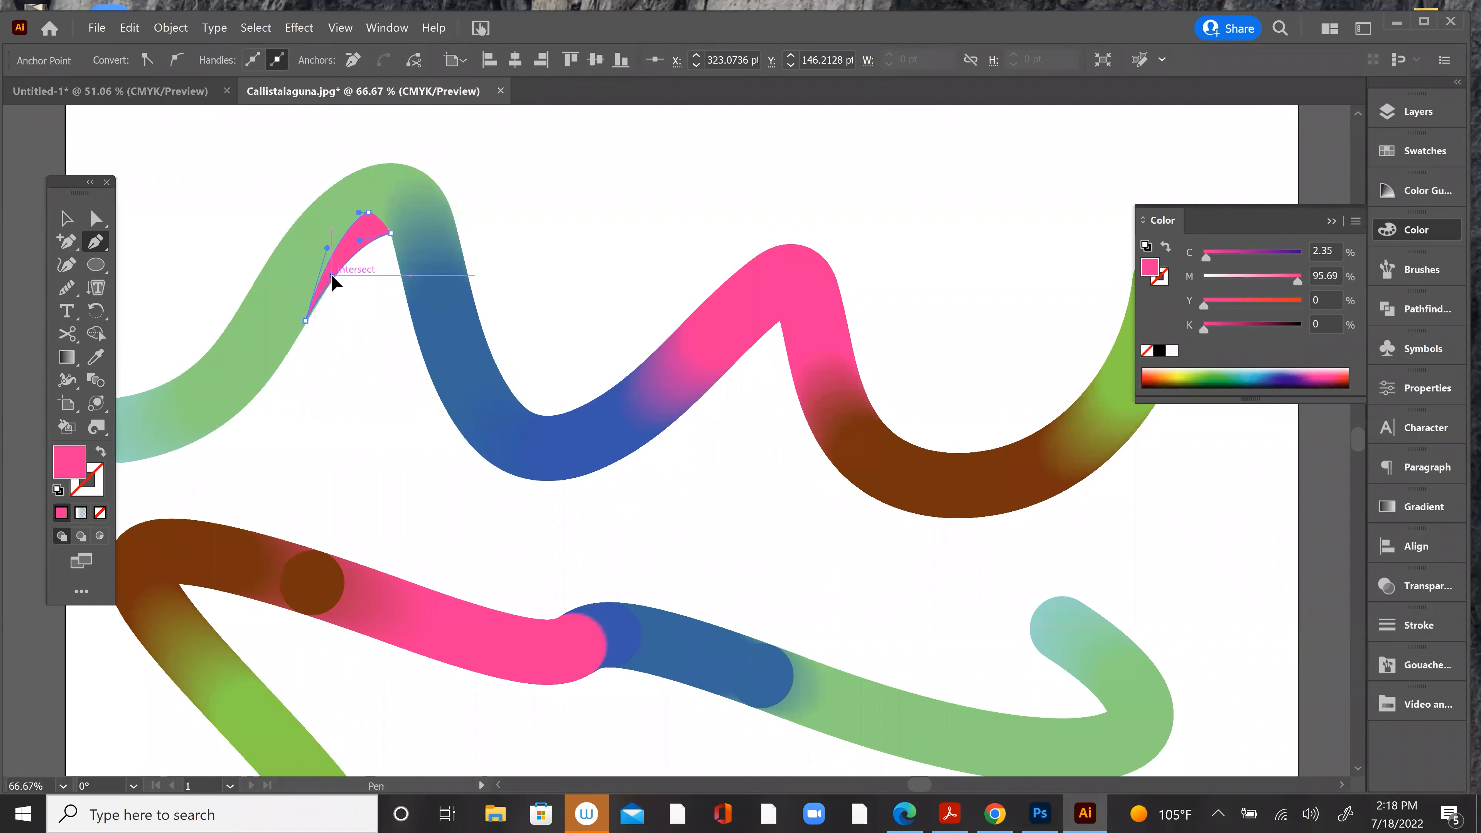
Step: Fill the new shadow shape with a gray of 34% black and deselect it
left_click(66, 218)
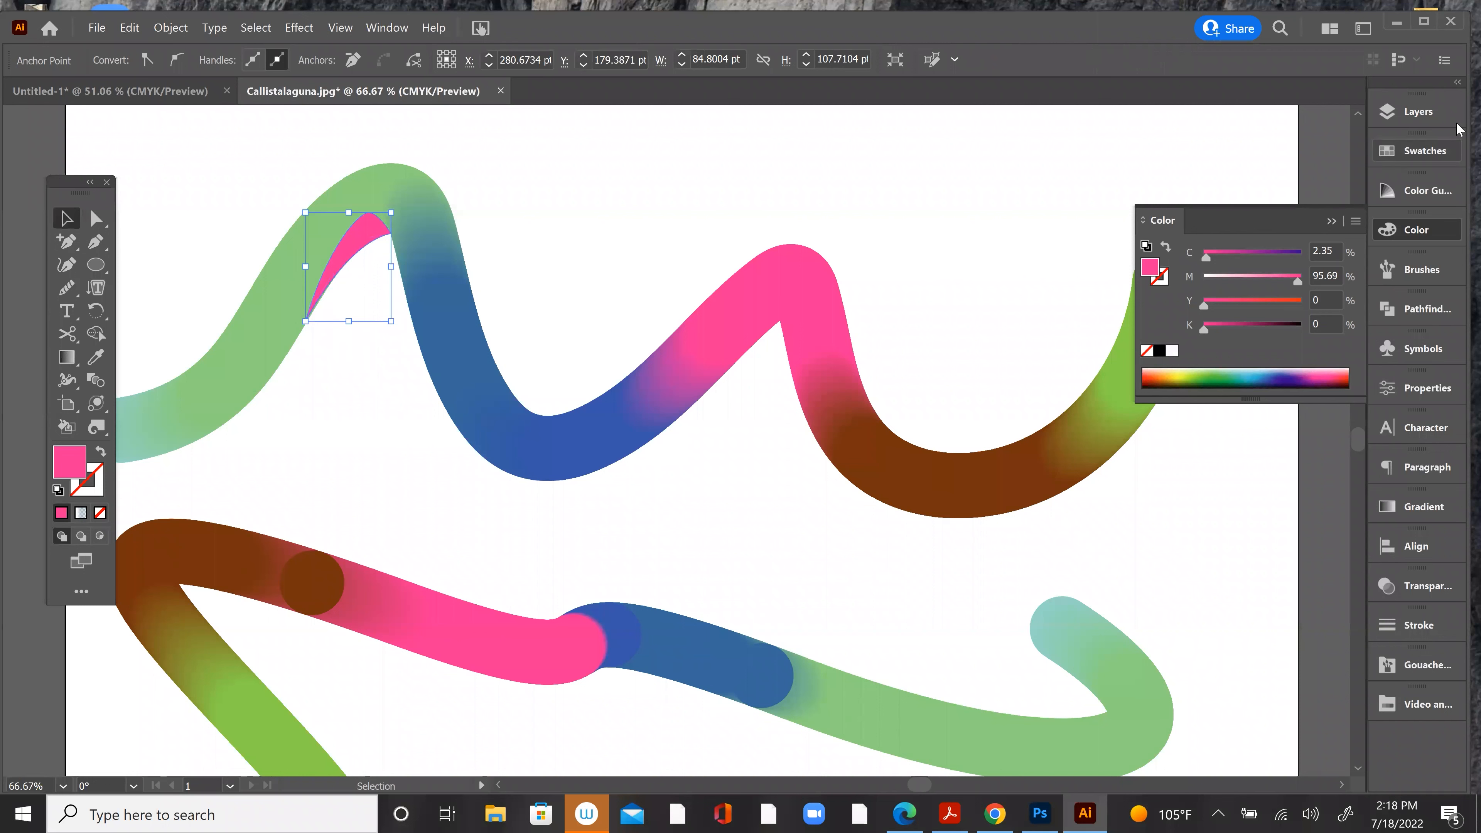
left_click(1440, 155)
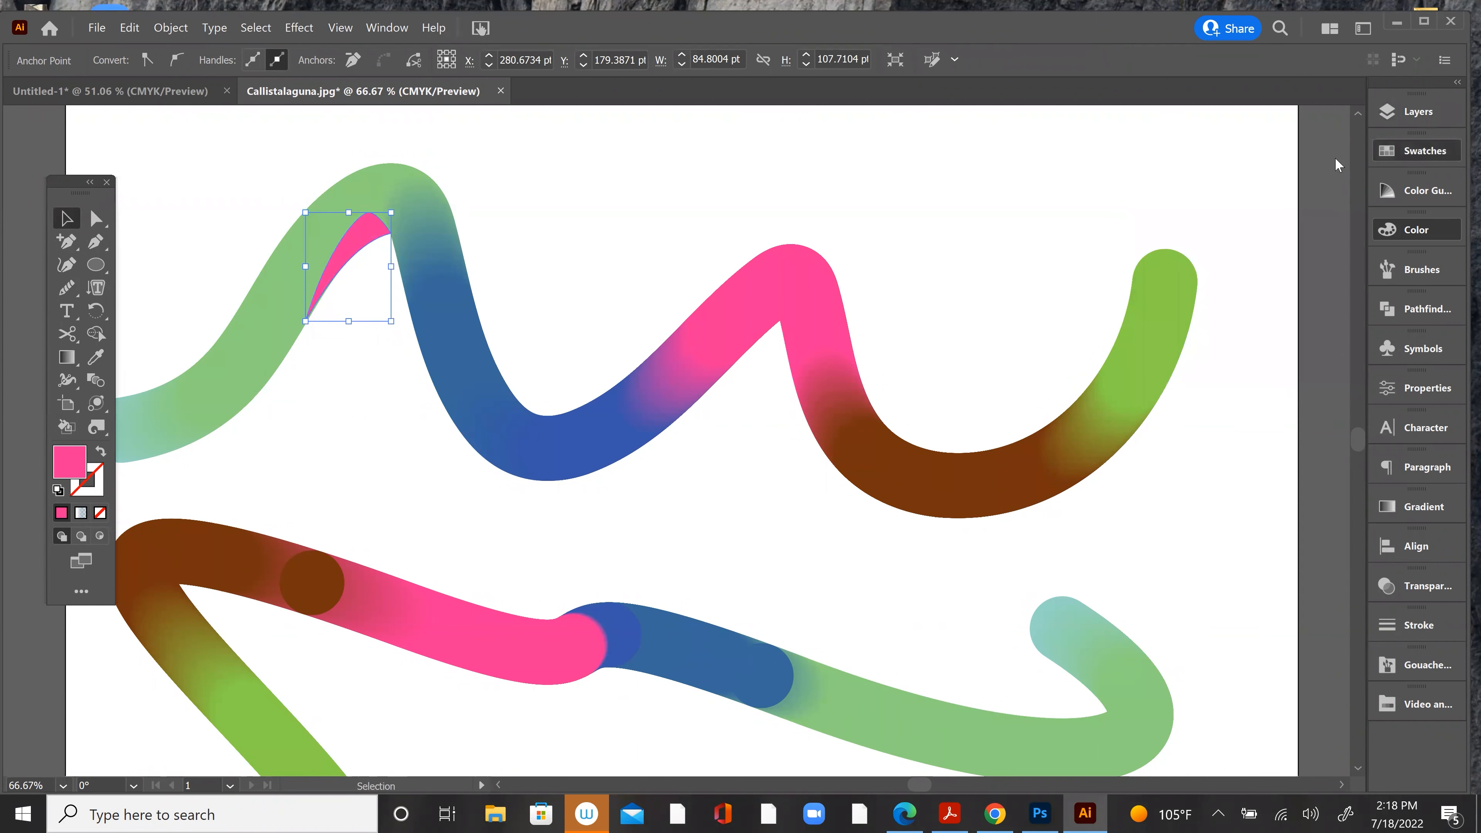
left_click(1444, 153)
left_click(1427, 231)
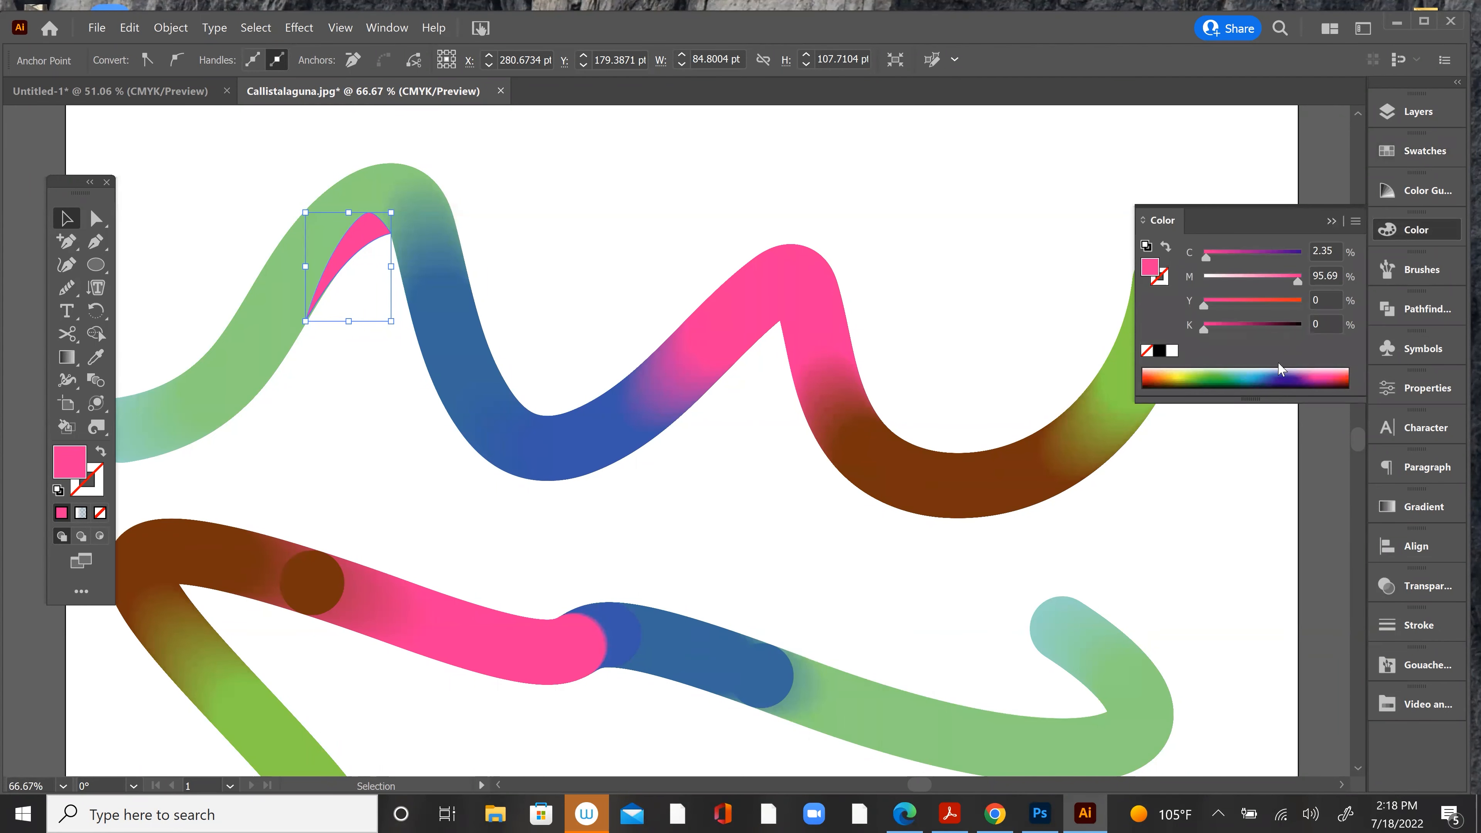
left_click(1159, 351)
left_click_drag(1293, 331, 1237, 332)
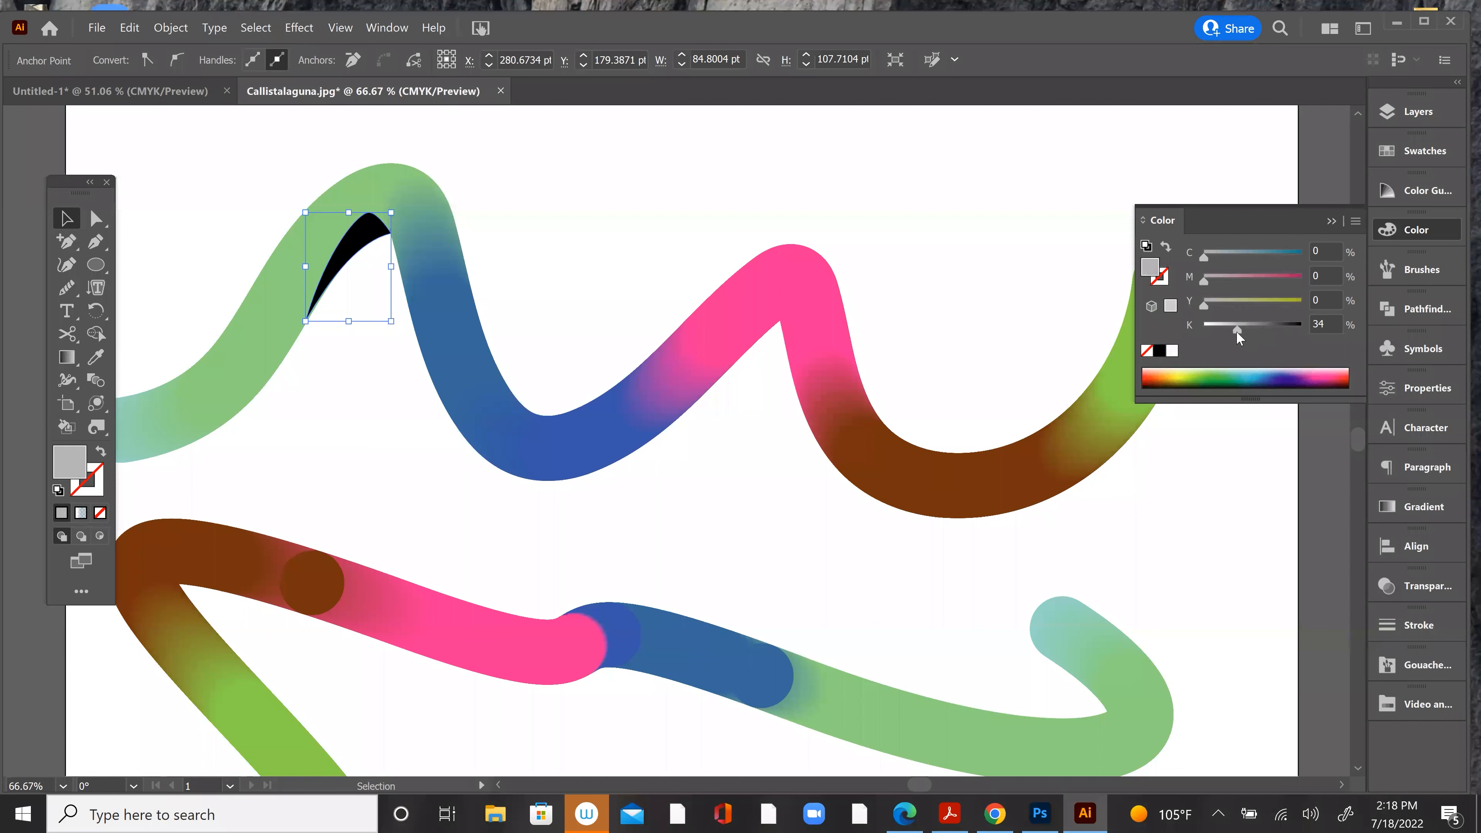
left_click(1013, 191)
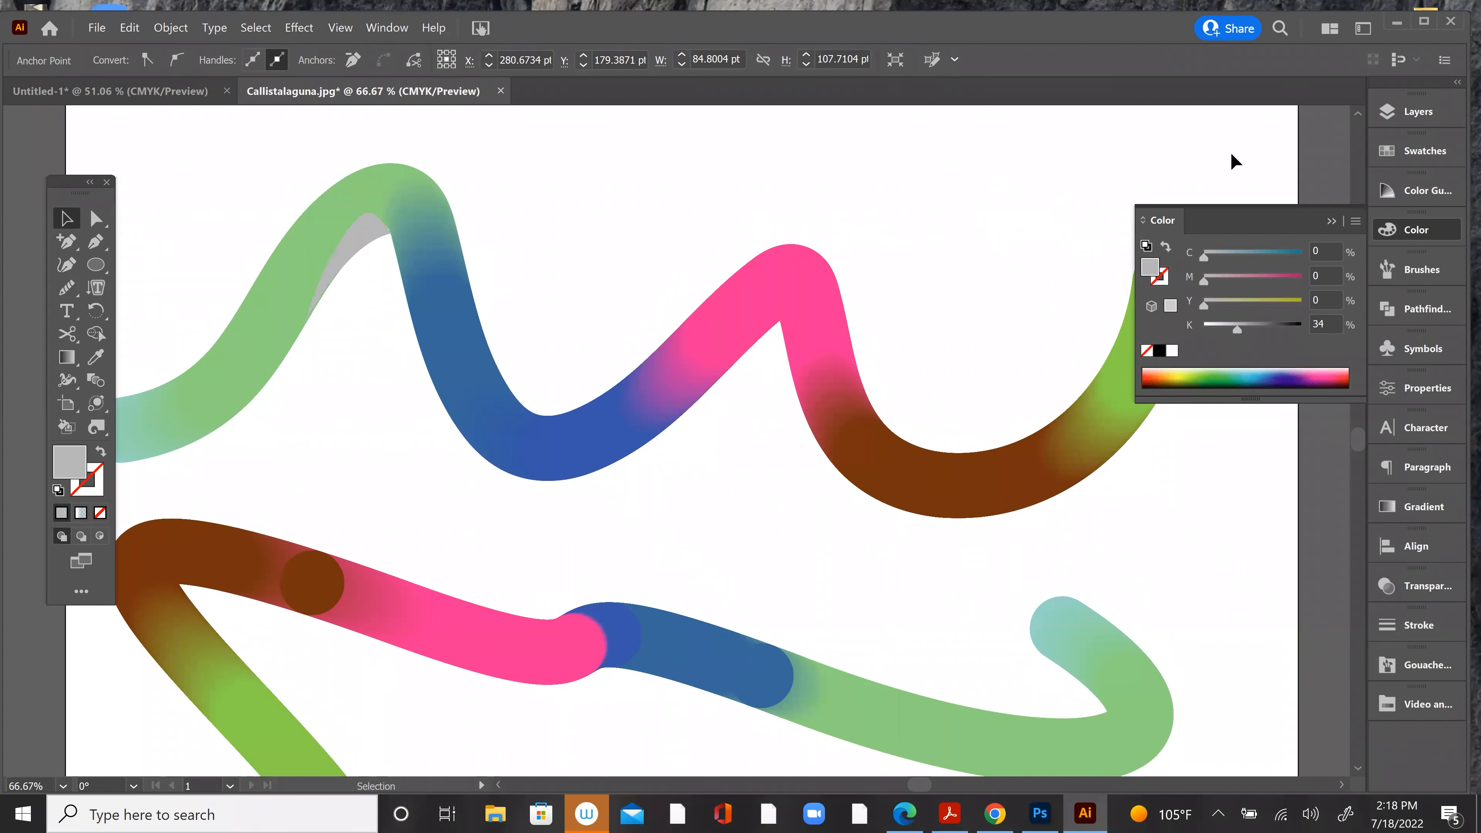
Step: Set the gray shadow shape's blending mode to Multiply and deselect it
left_click(1431, 588)
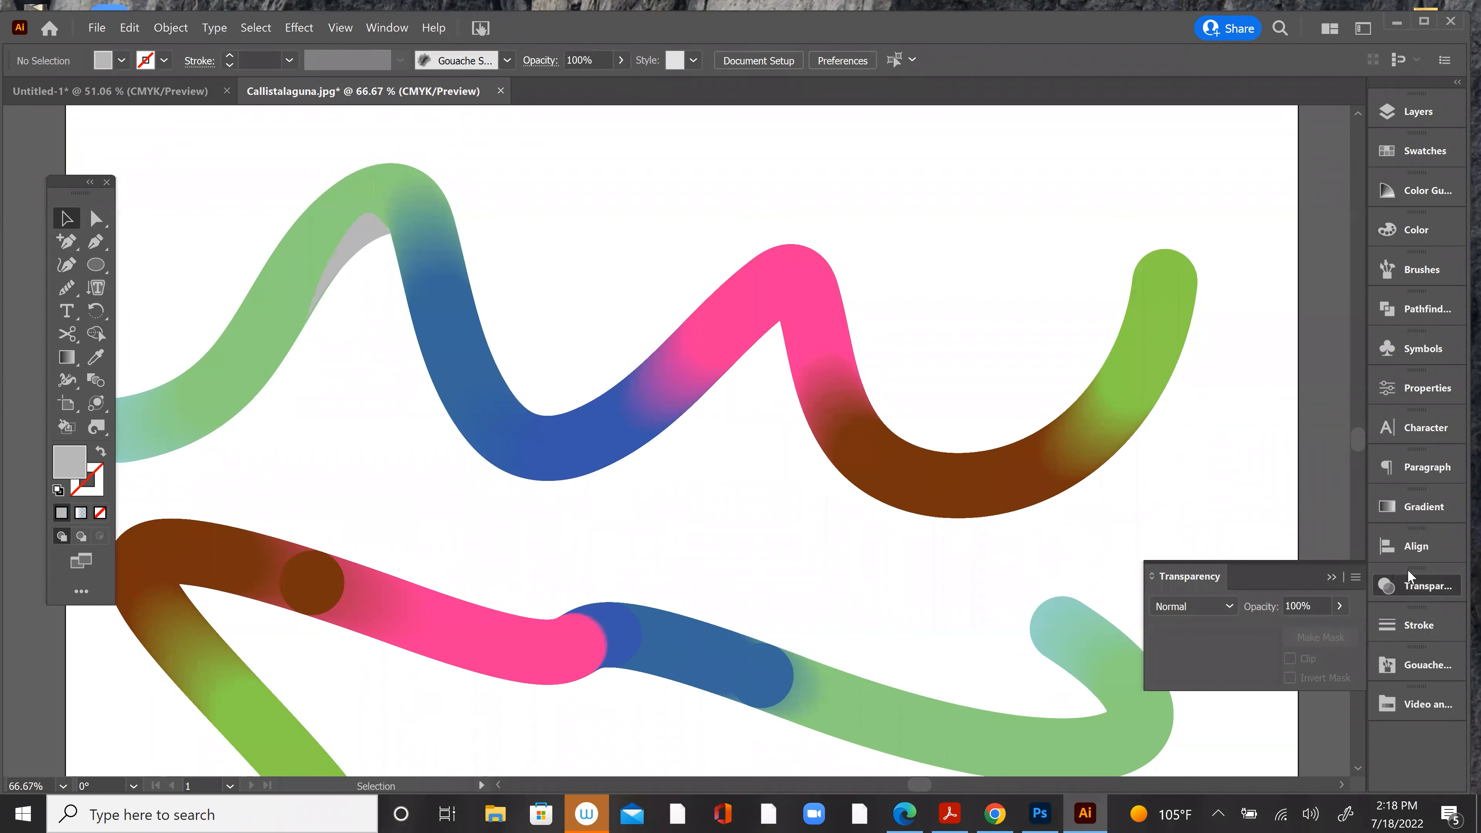
left_click(1218, 609)
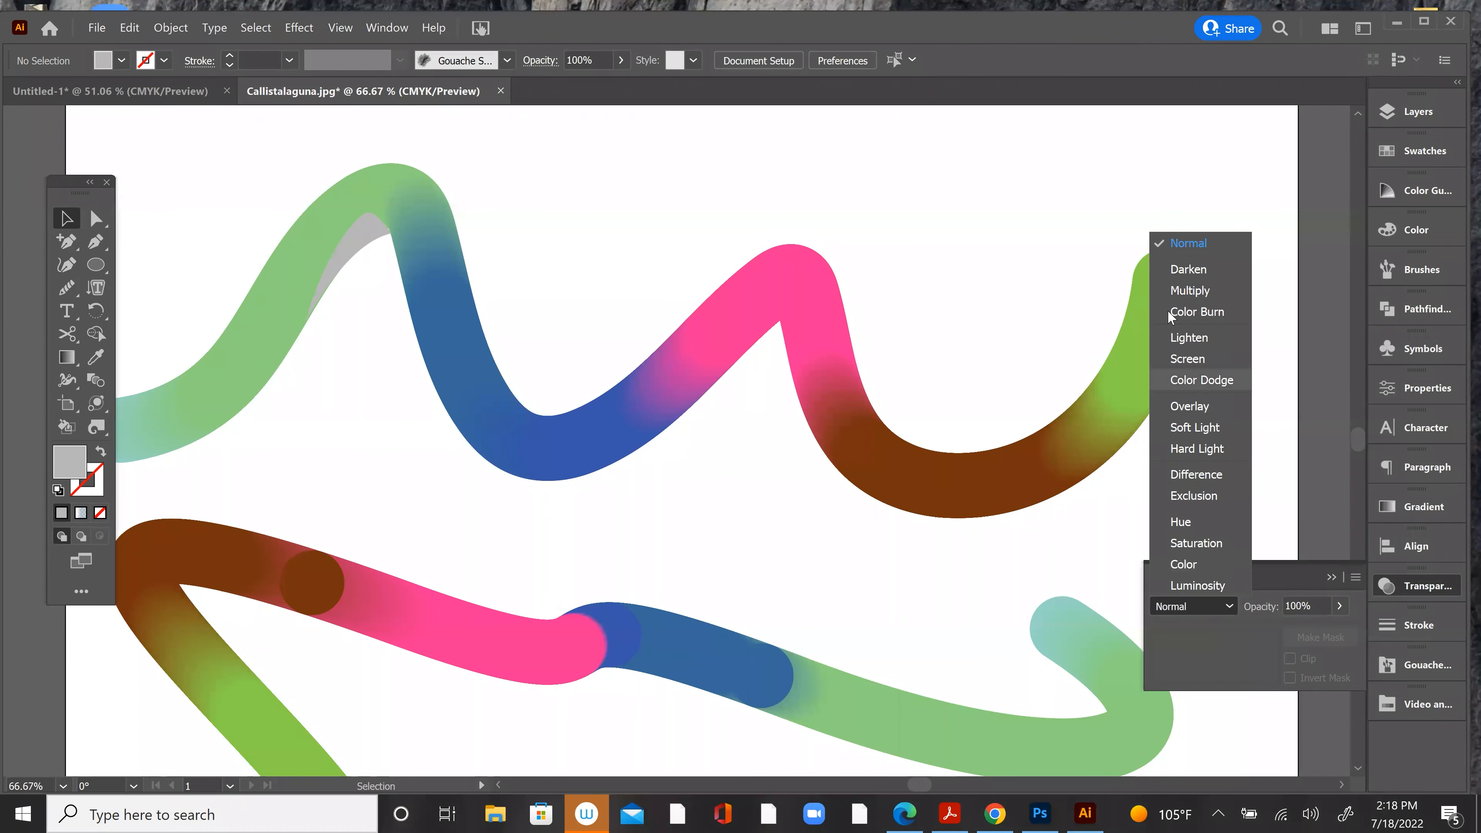
left_click(1174, 291)
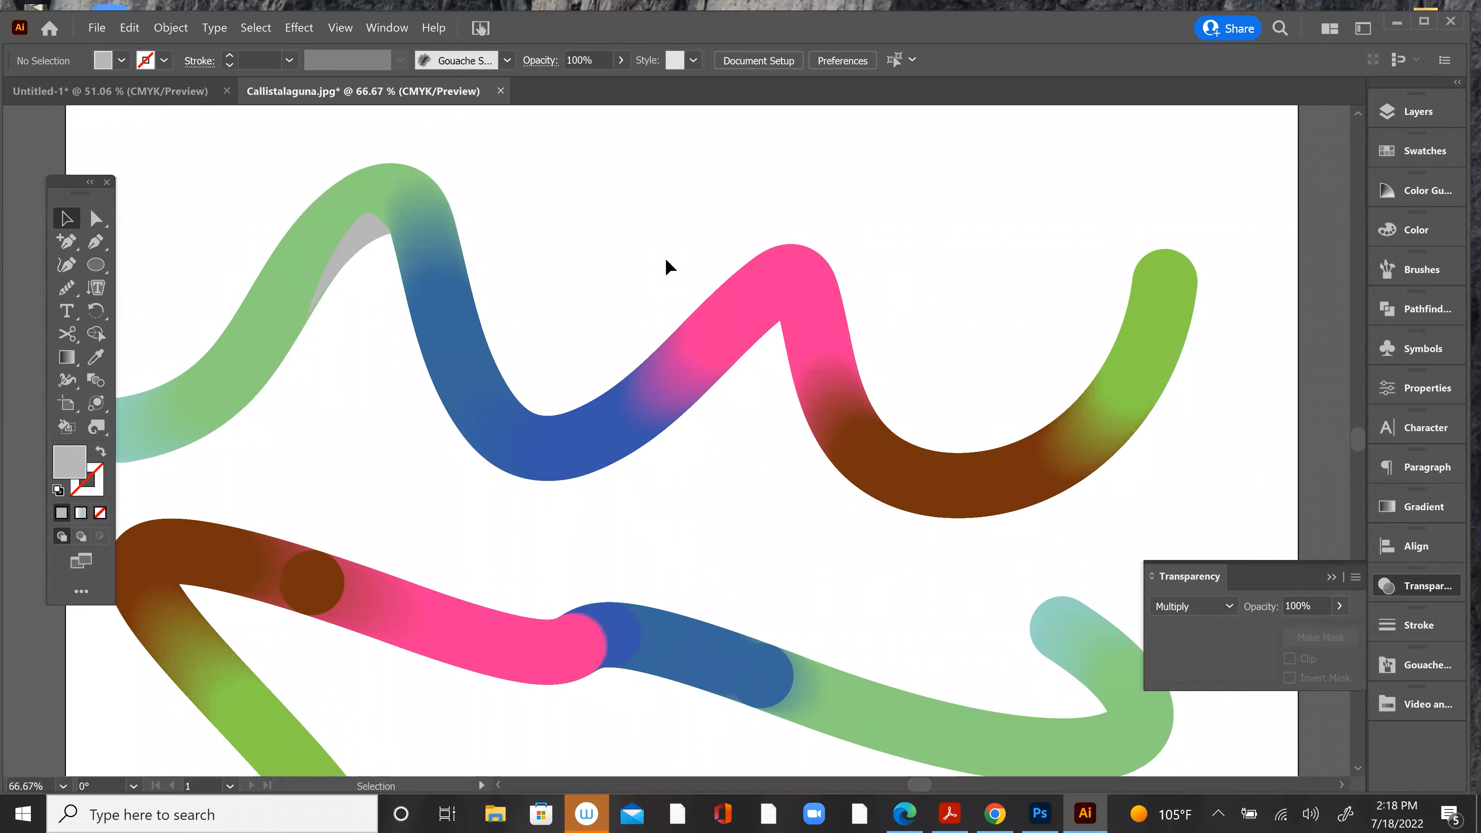
left_click(377, 239)
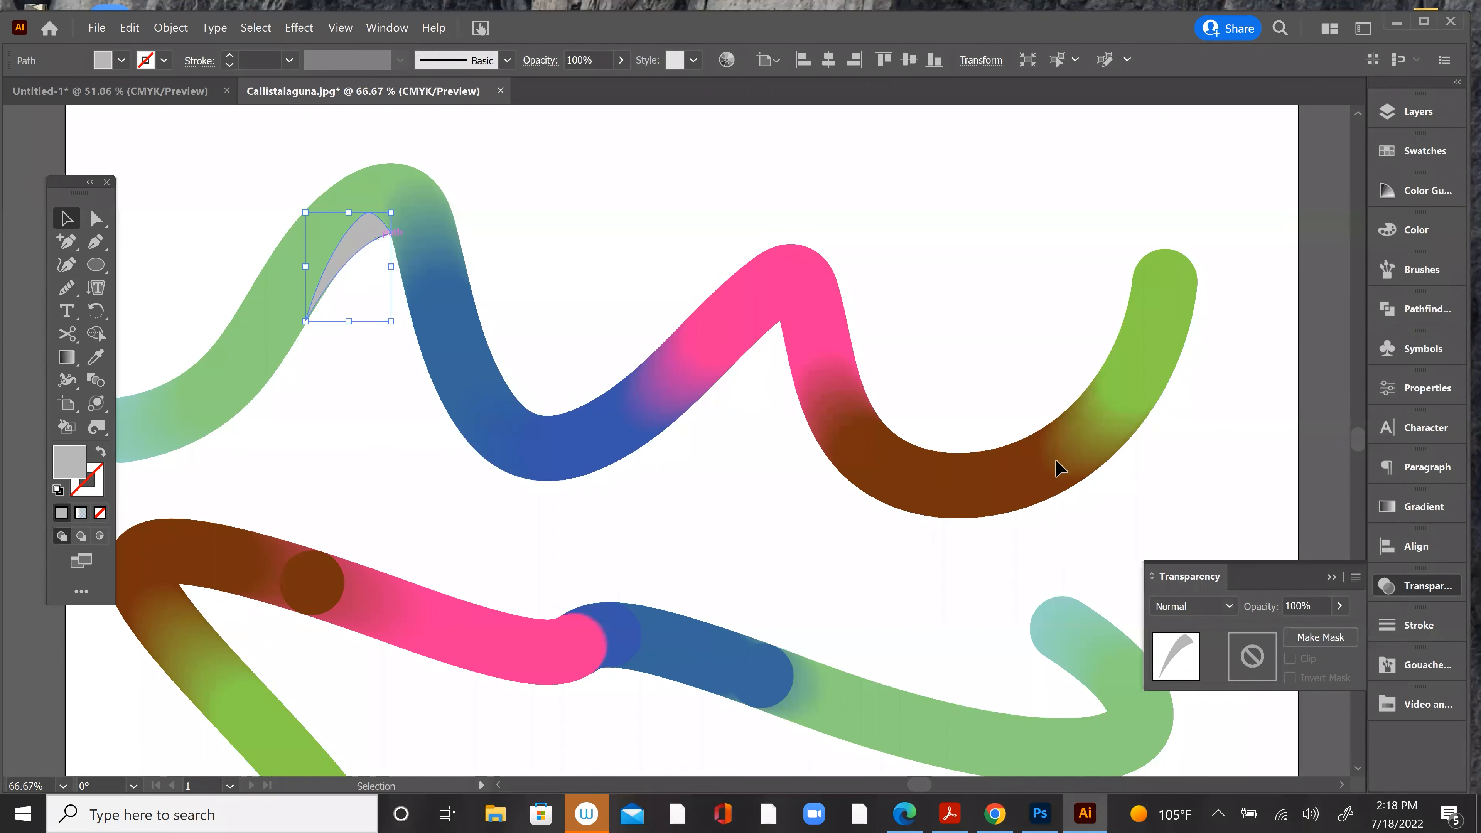
left_click(1213, 608)
left_click(1183, 295)
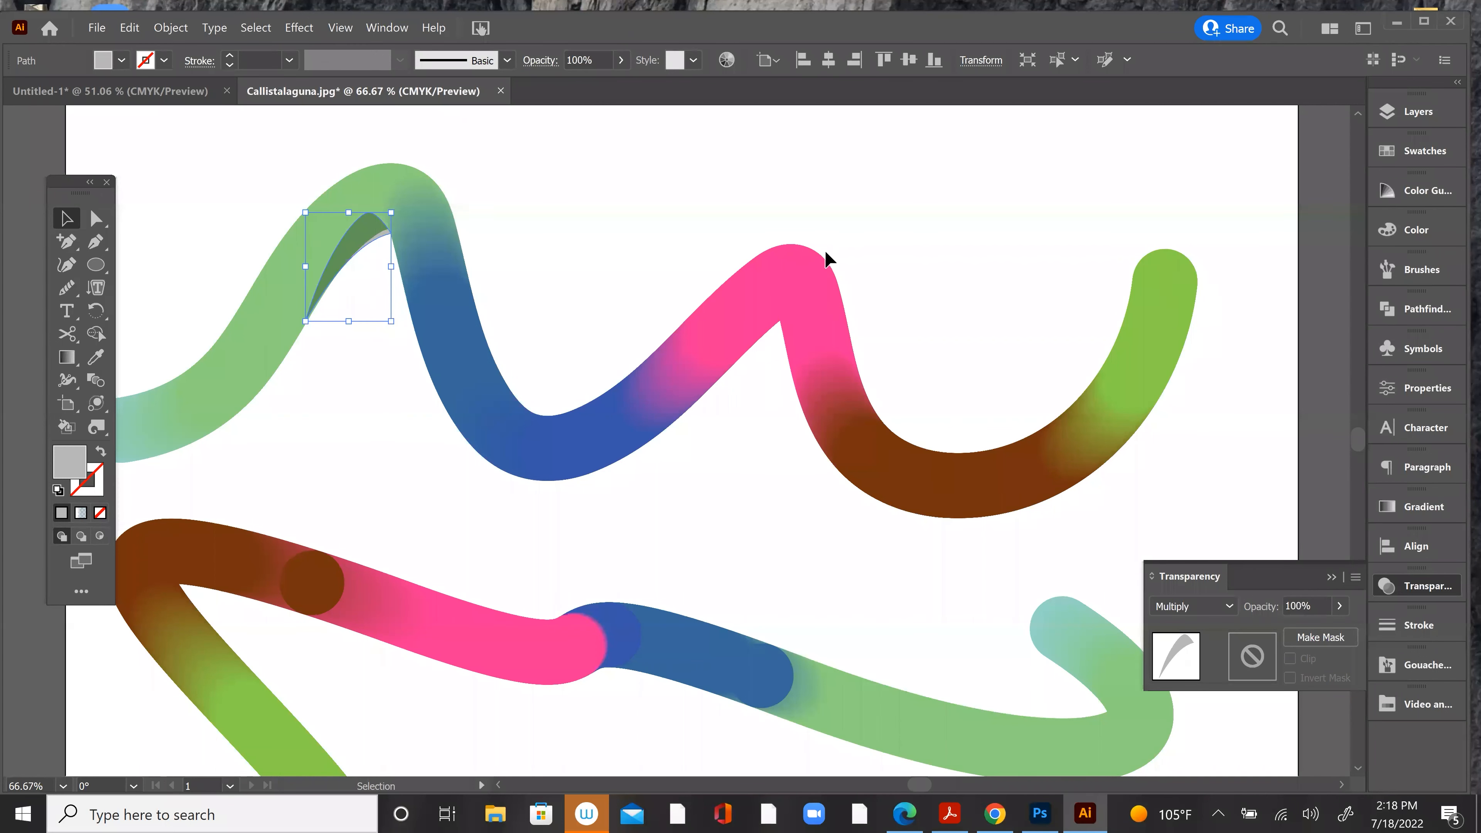
left_click(752, 189)
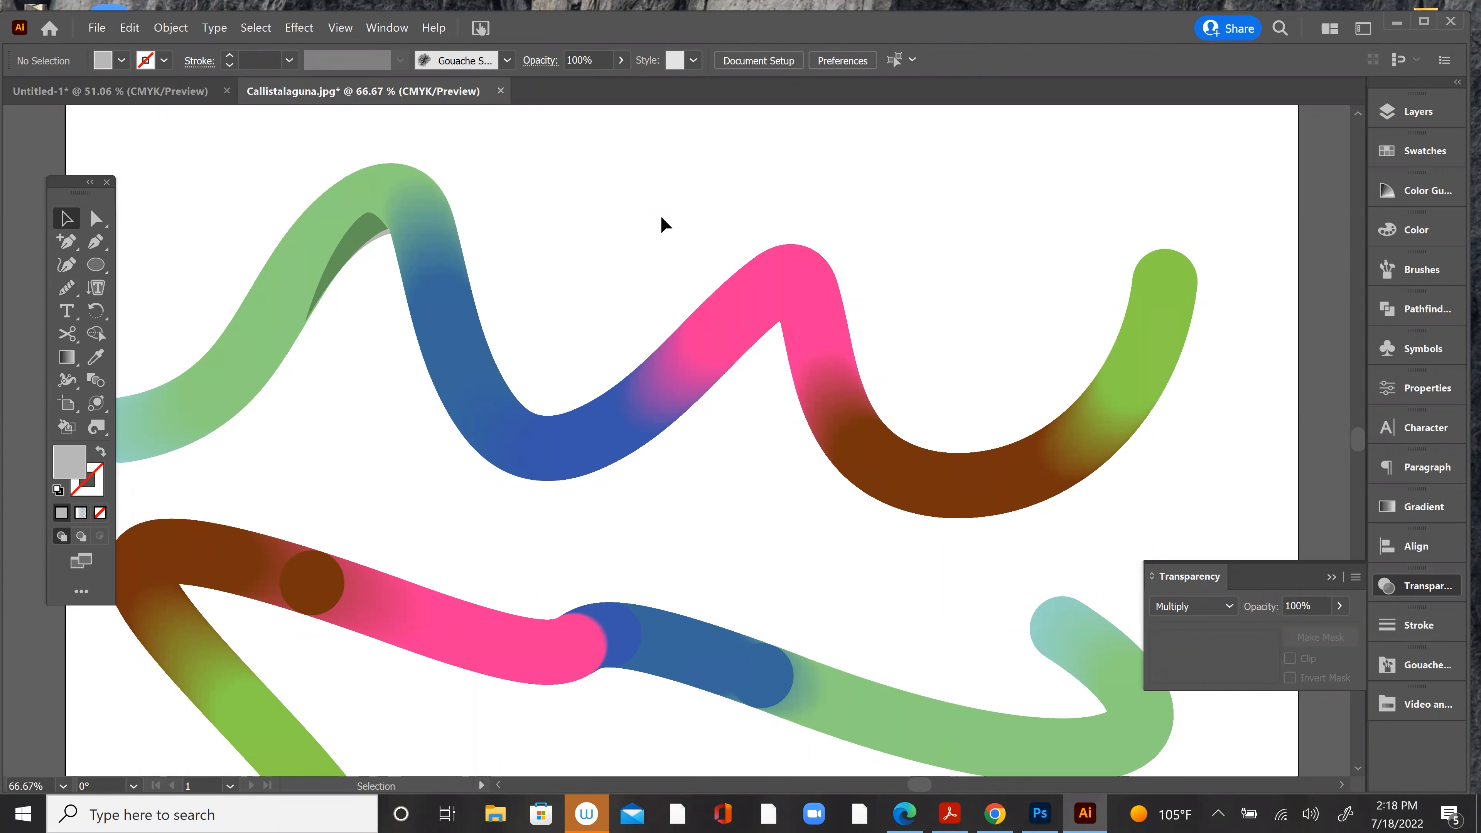
Step: Rotate the shadow shape slightly to fit the inside of the green crest and deselect it
key("ctrl+minus")
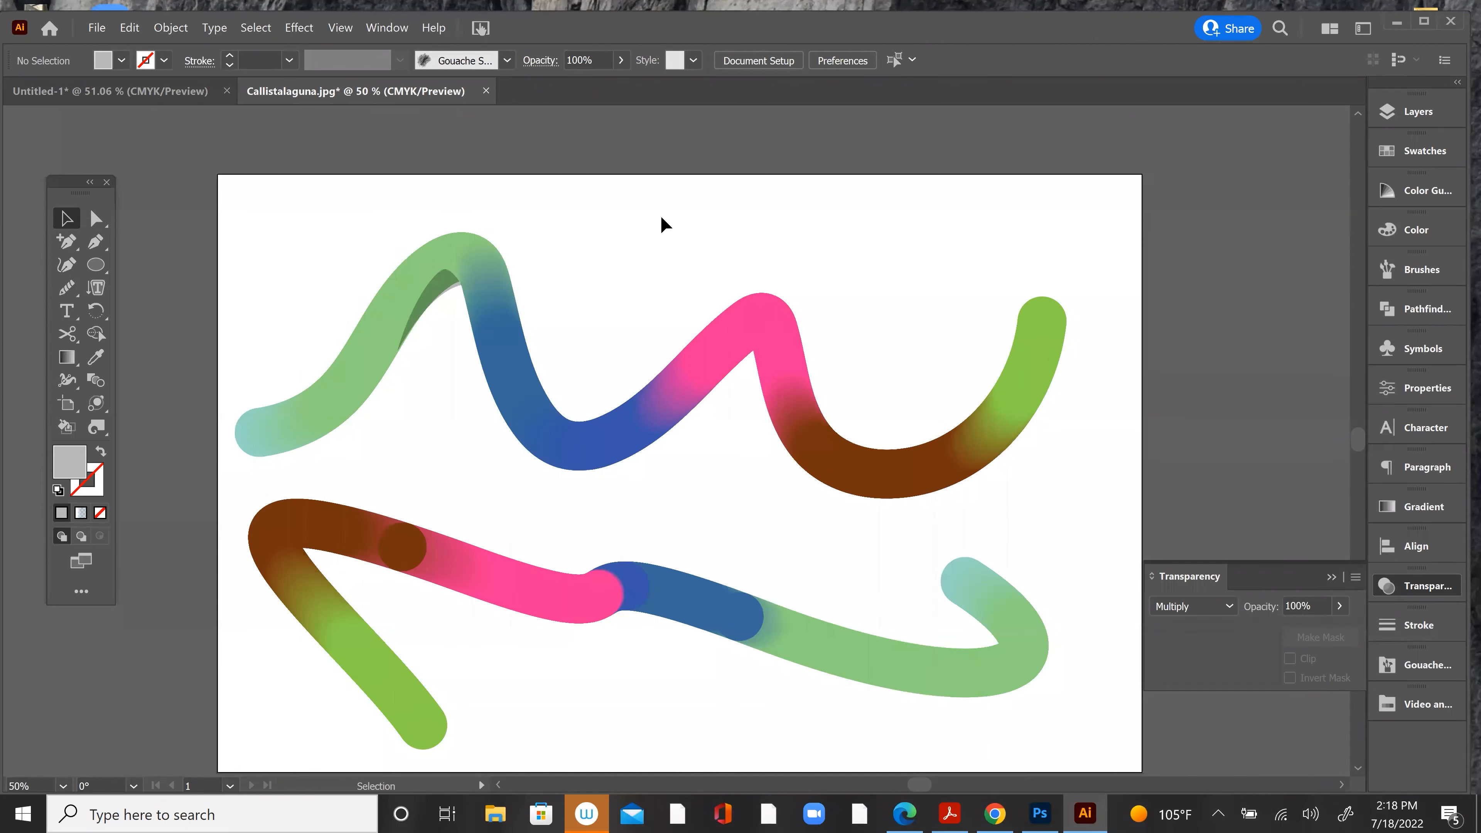
left_click(450, 290)
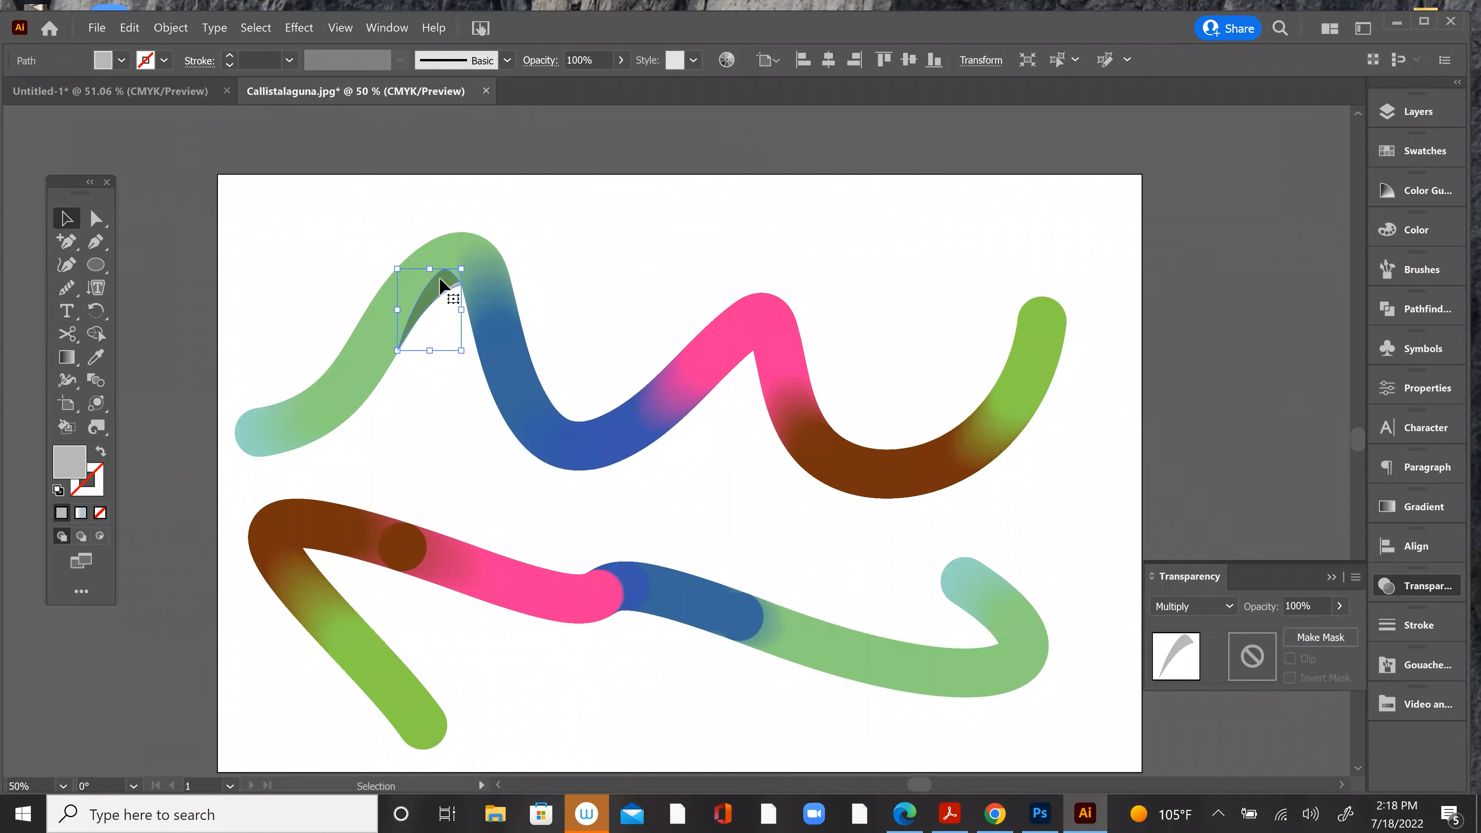
left_click(96, 311)
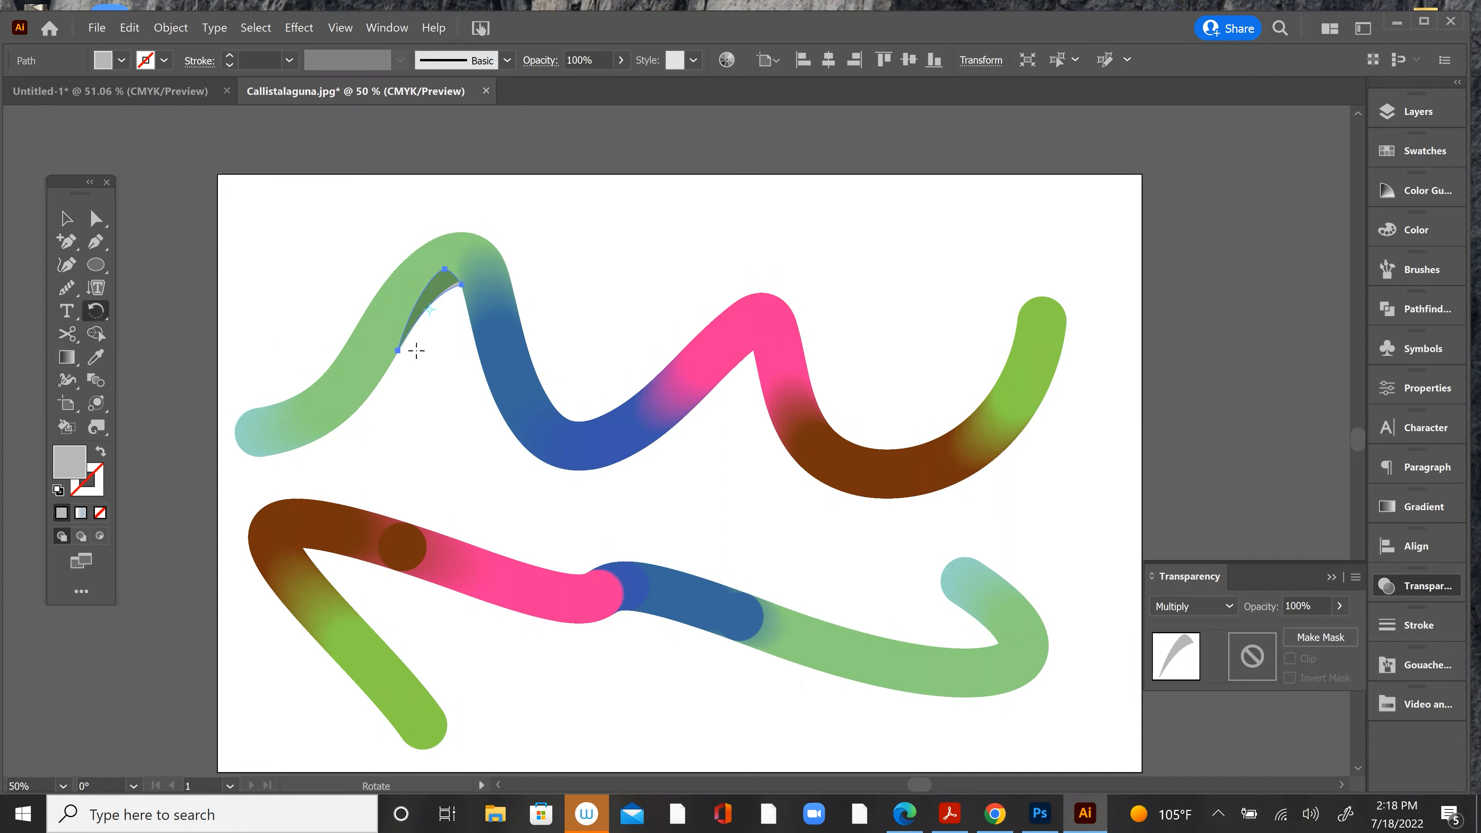
left_click_drag(447, 280, 452, 276)
left_click_drag(454, 273, 450, 273)
left_click(65, 217)
left_click(274, 204)
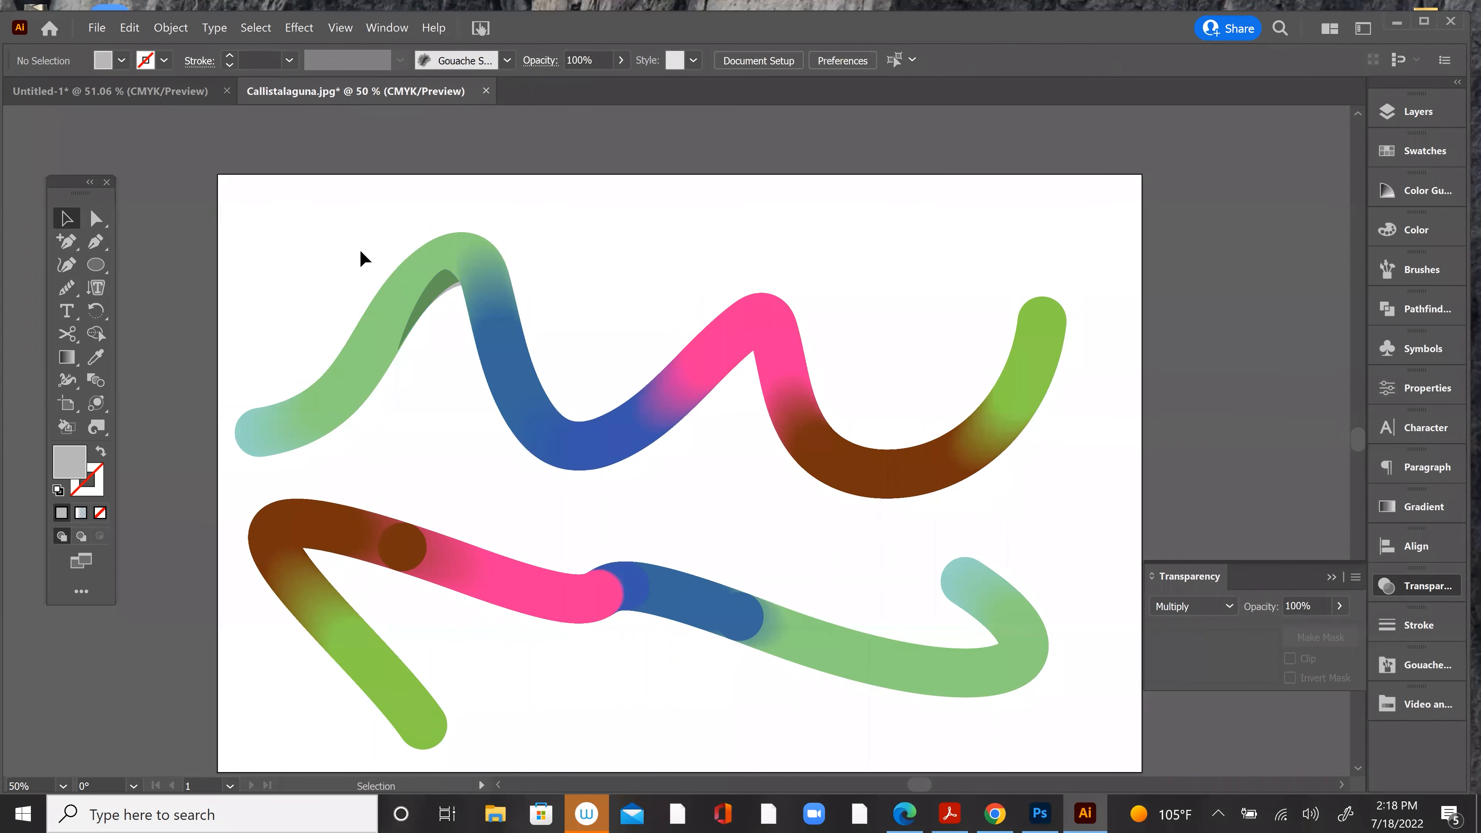
Step: Draw a narrow curved highlight shape with the Pen tool from the top of the green crest down along the blue stretch's outer side
left_click(98, 238)
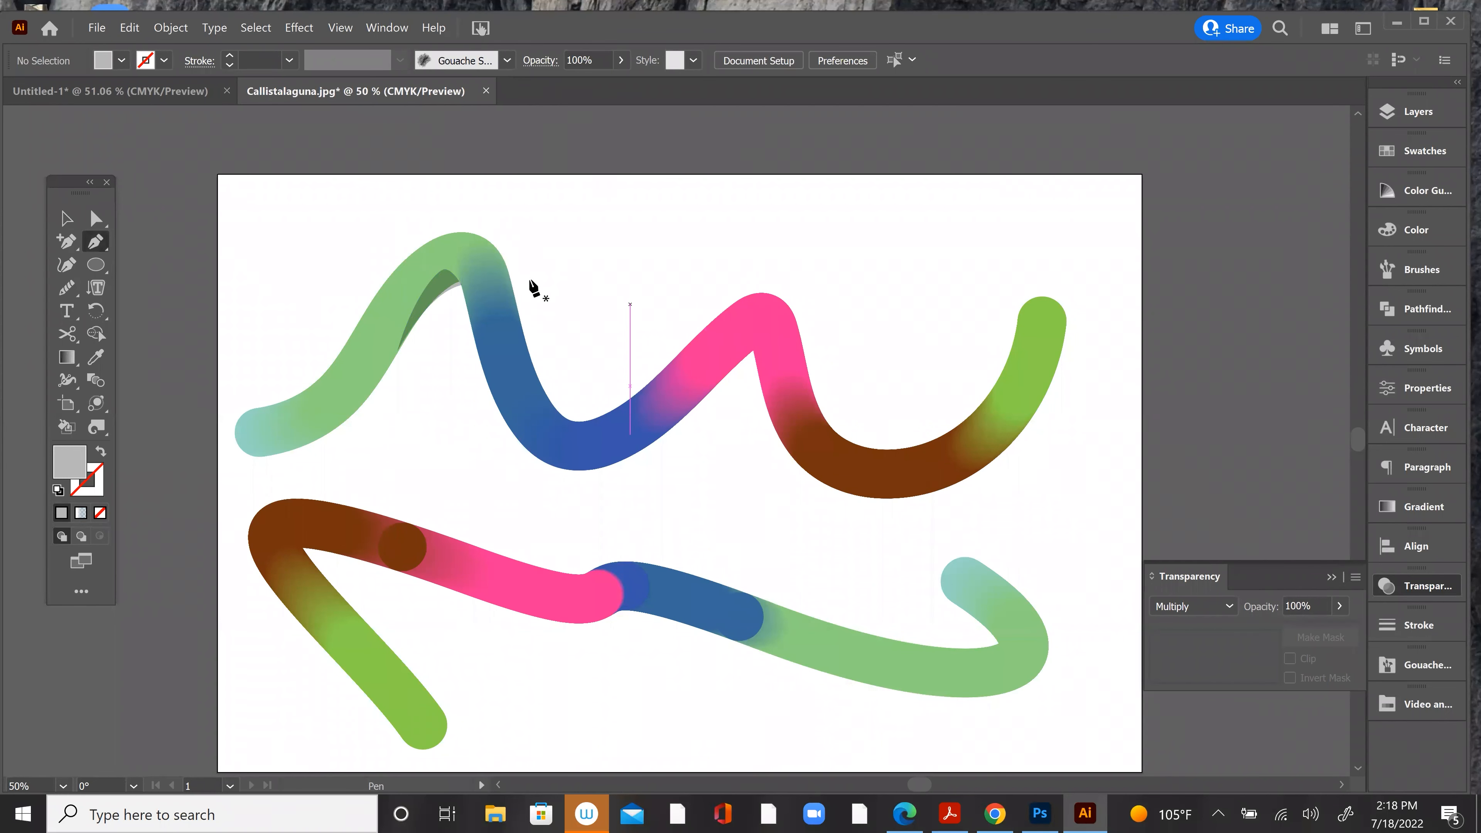
left_click(453, 237)
mouse_move(501, 274)
left_mouse_down()
mouse_move(503, 331)
mouse_move(480, 248)
mouse_move(432, 232)
left_mouse_up()
left_click(516, 340)
key("v")
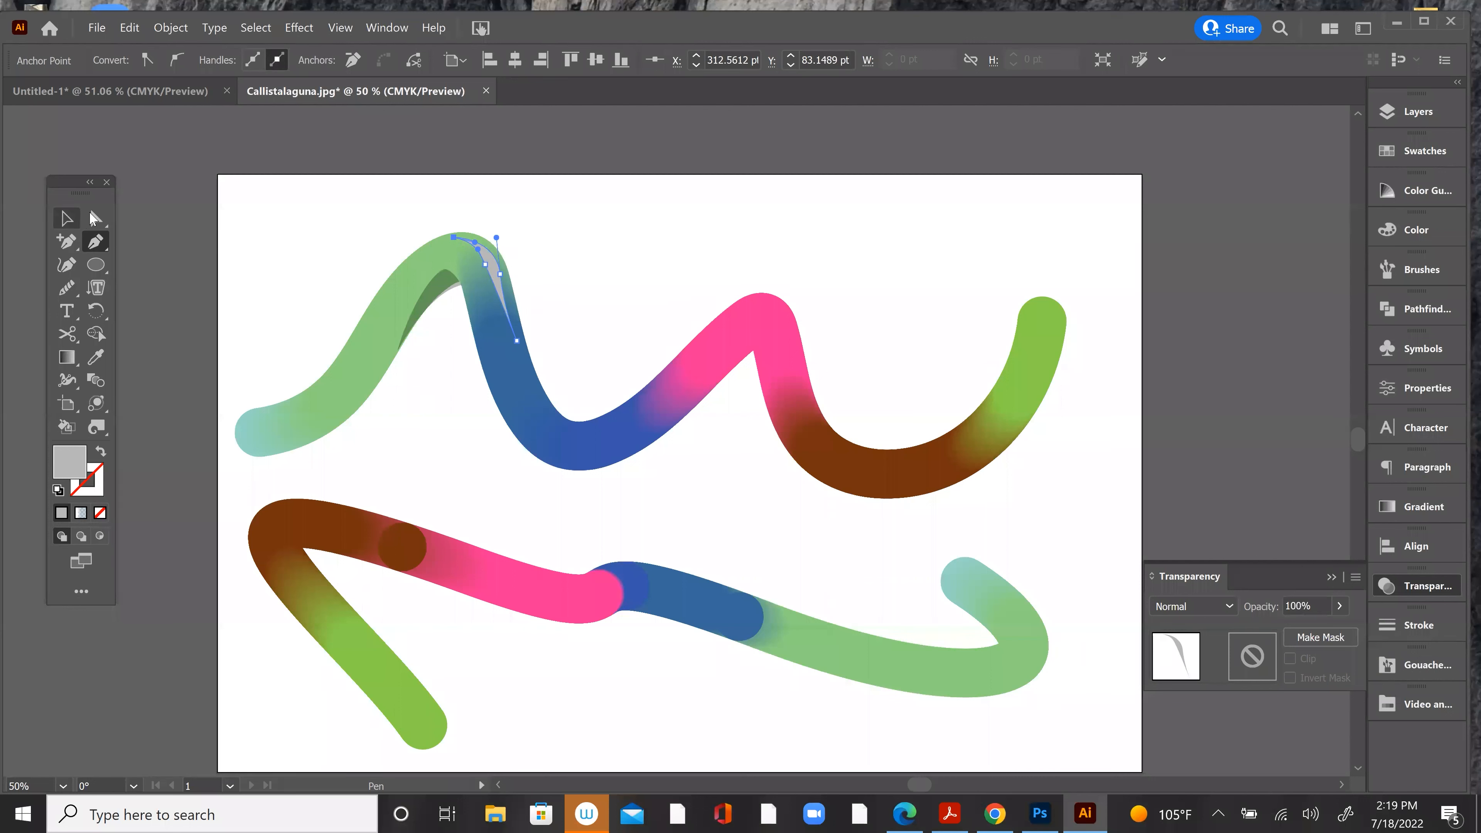
Step: Fill the highlight shape with the white-to-black gradient from the Video and Film swatch library
left_click(1422, 156)
left_click(1419, 155)
left_click(1423, 151)
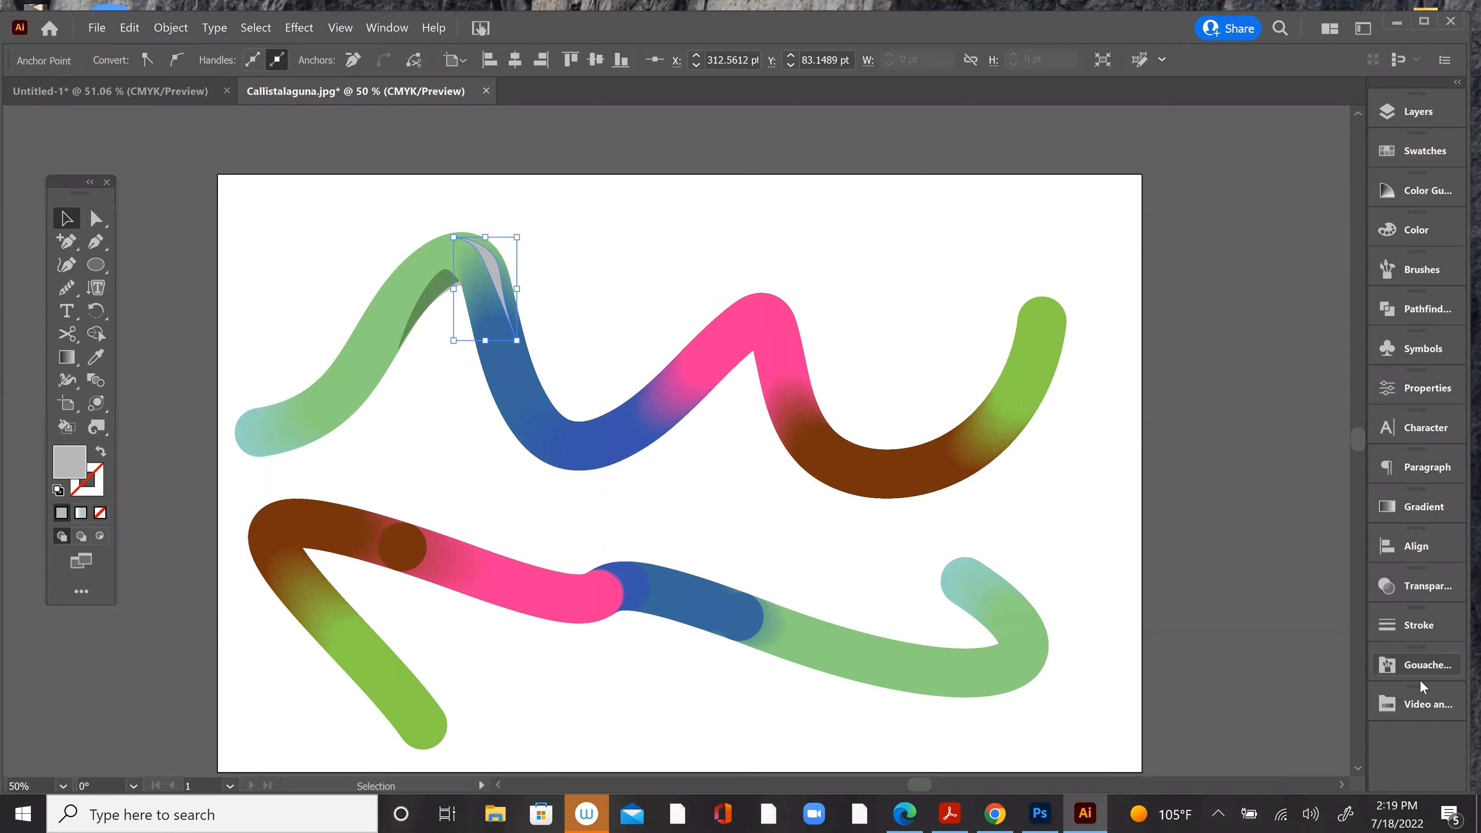
left_click(1424, 703)
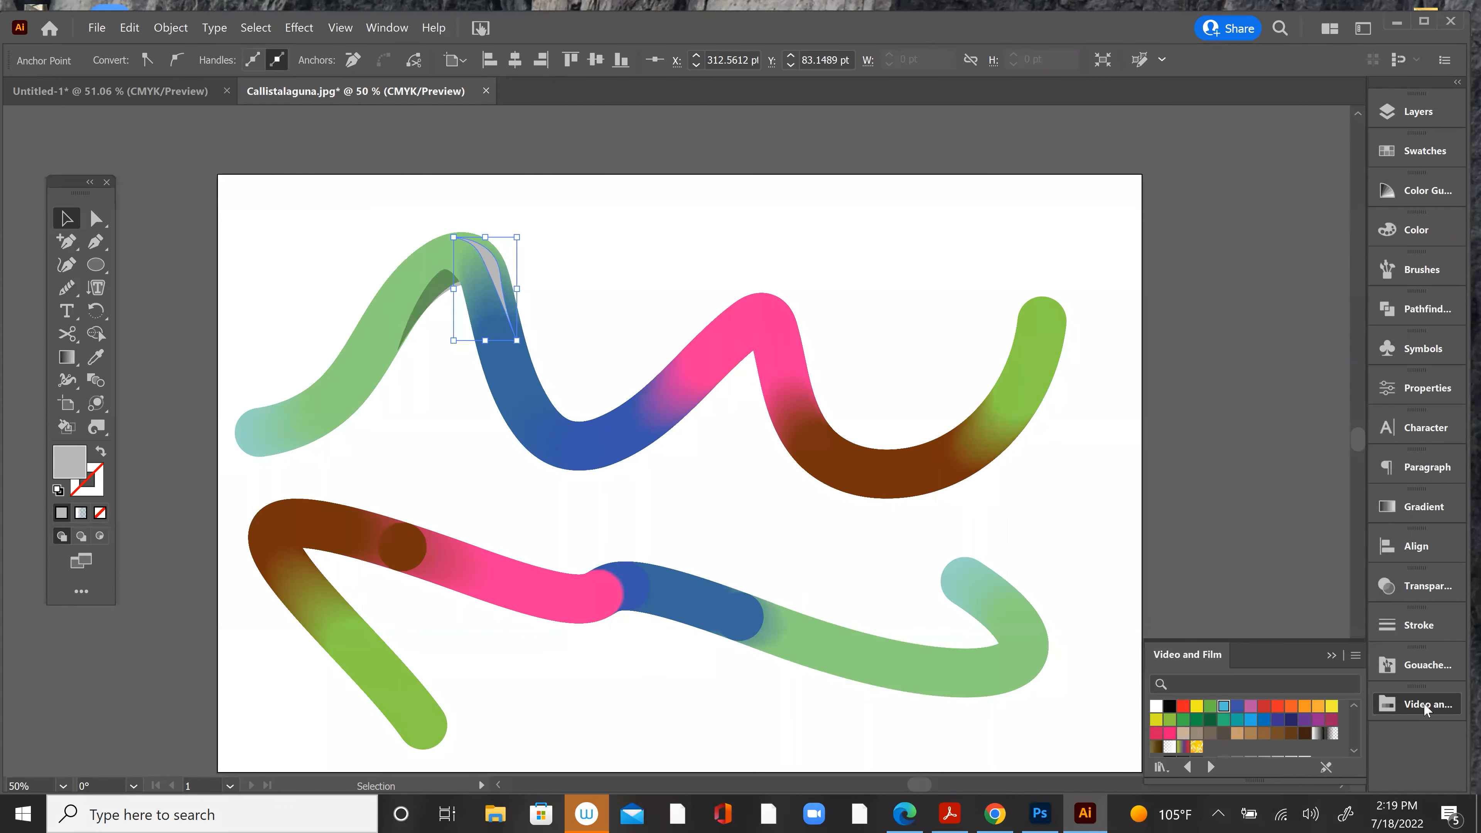
left_click(1319, 733)
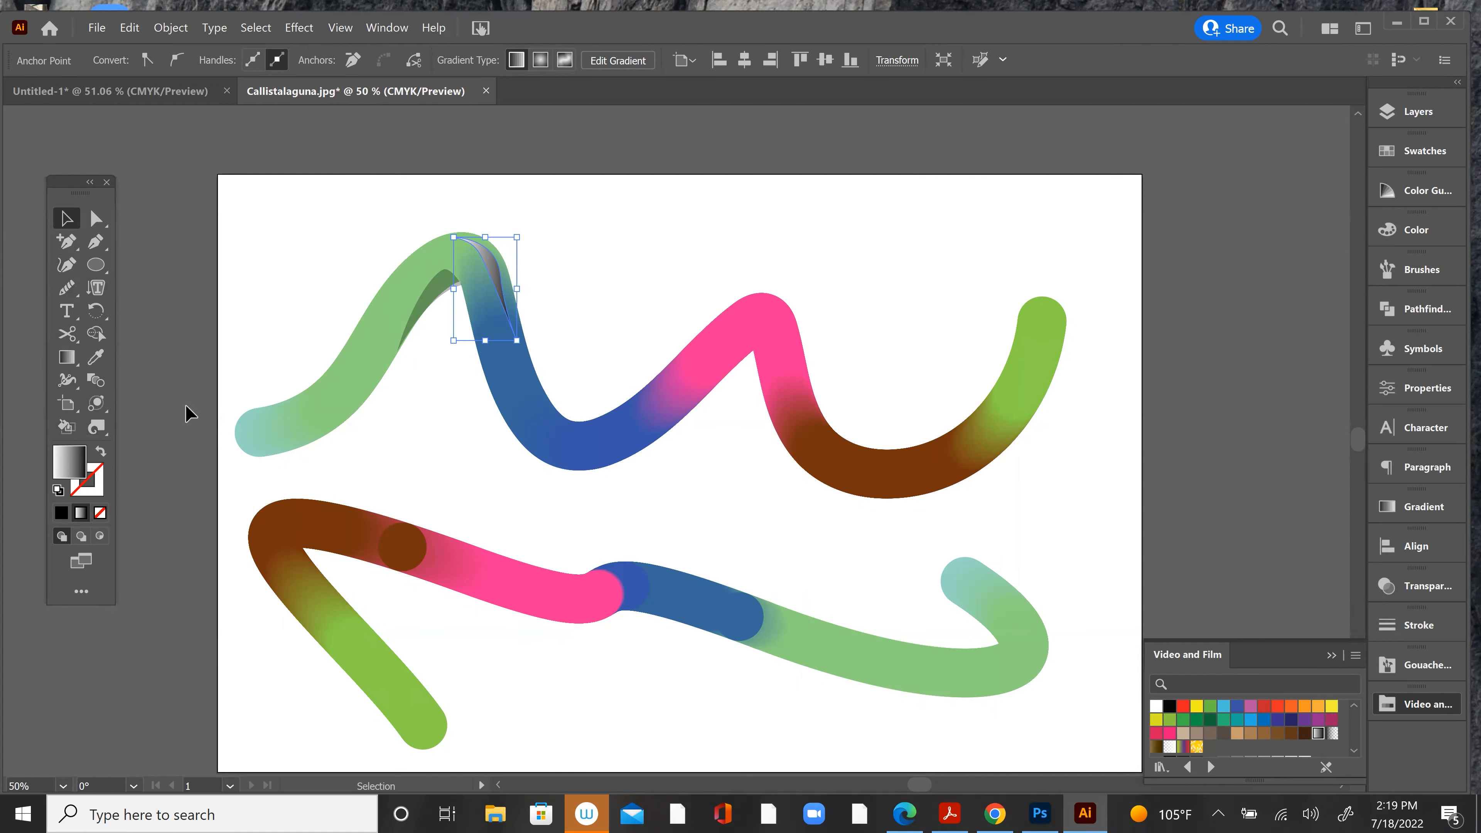
Step: Redirect the highlight shape's linear gradient diagonally from its upper end to its lower tip, at an angle of about -60°
key("z")
left_click_drag(490, 306, 554, 344)
left_click(69, 223)
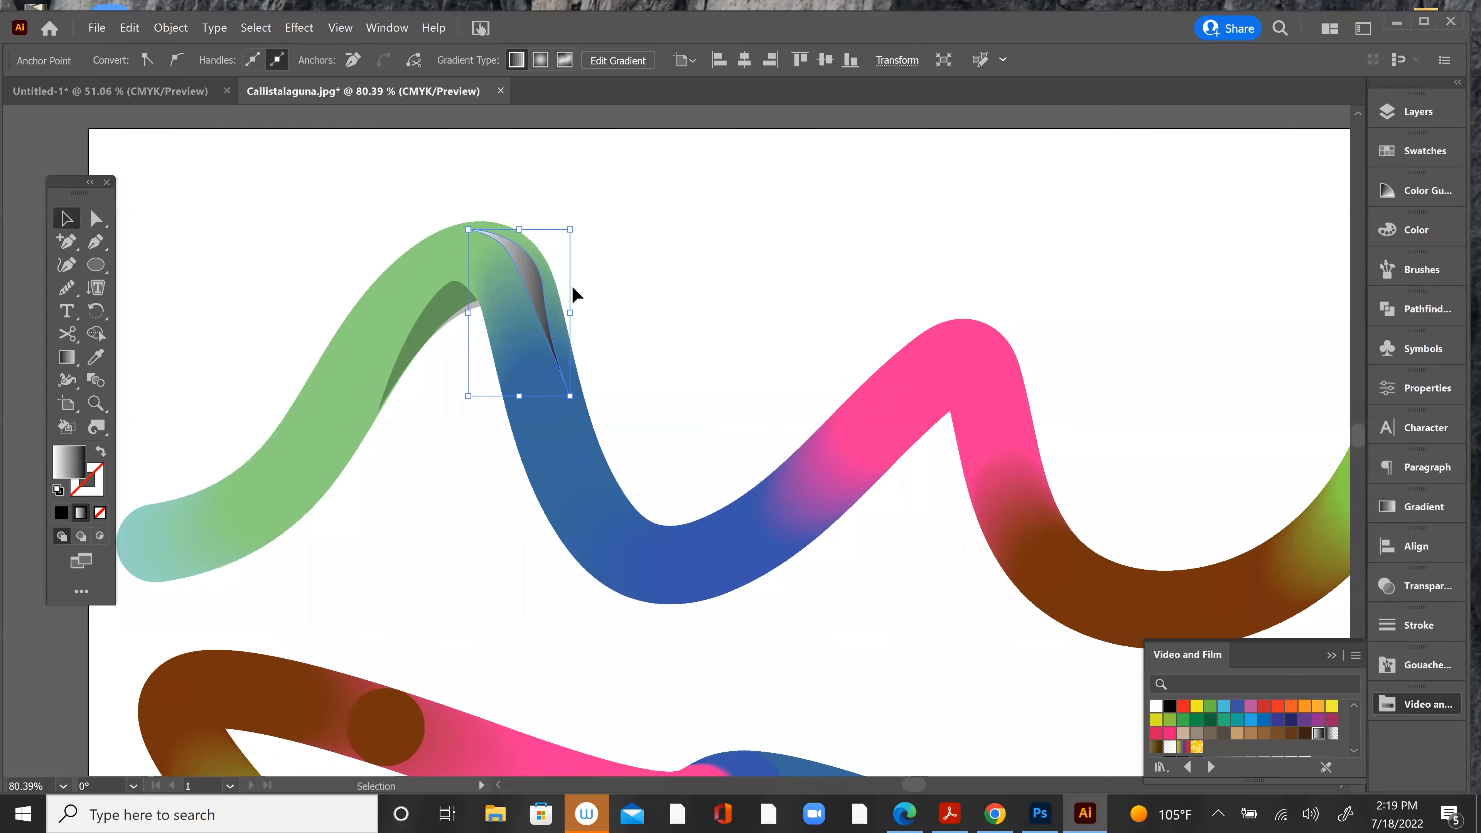
left_click(541, 288)
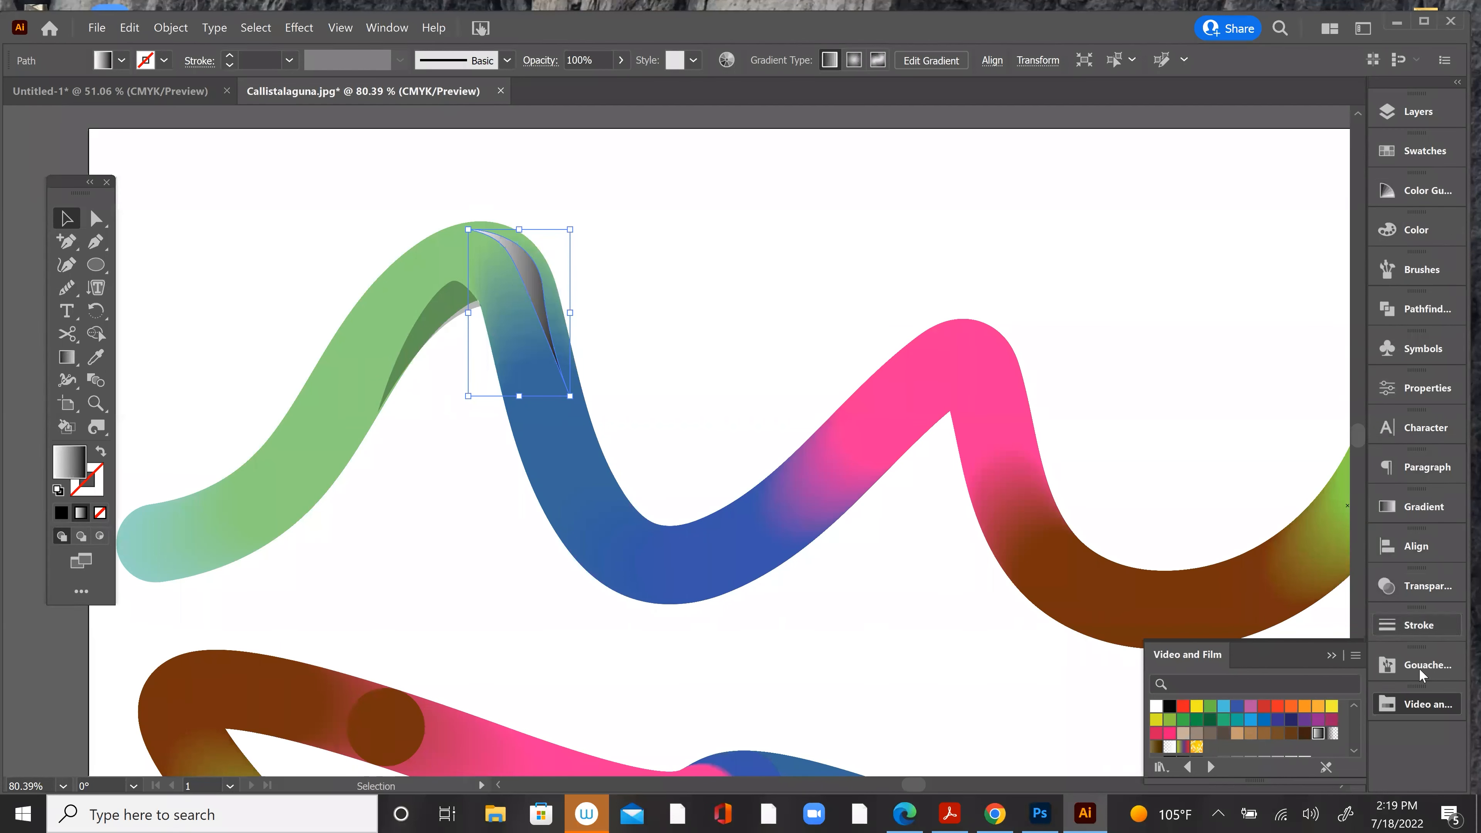
left_click(1423, 497)
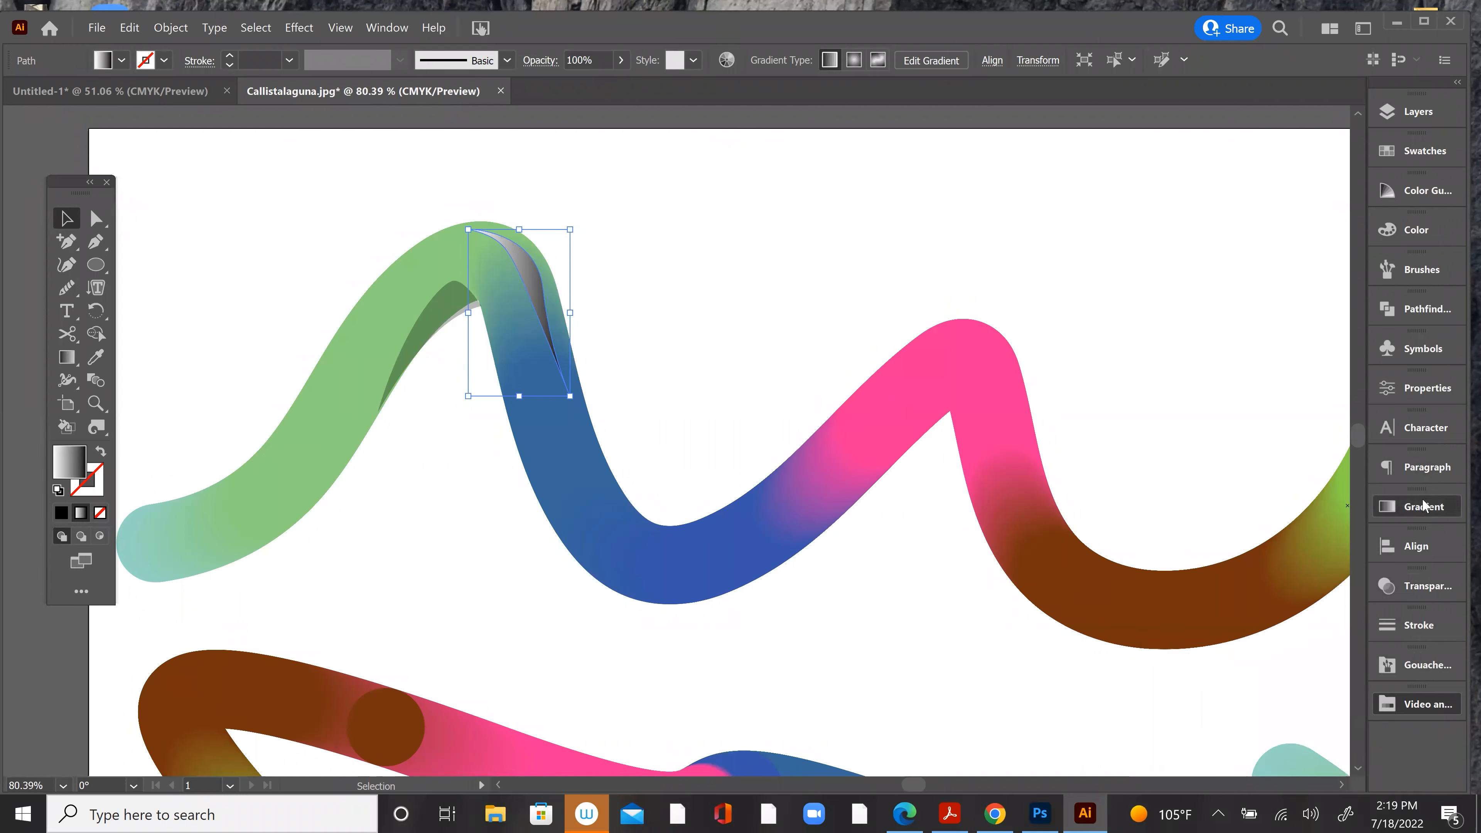
left_click(1420, 503)
left_click(1426, 509)
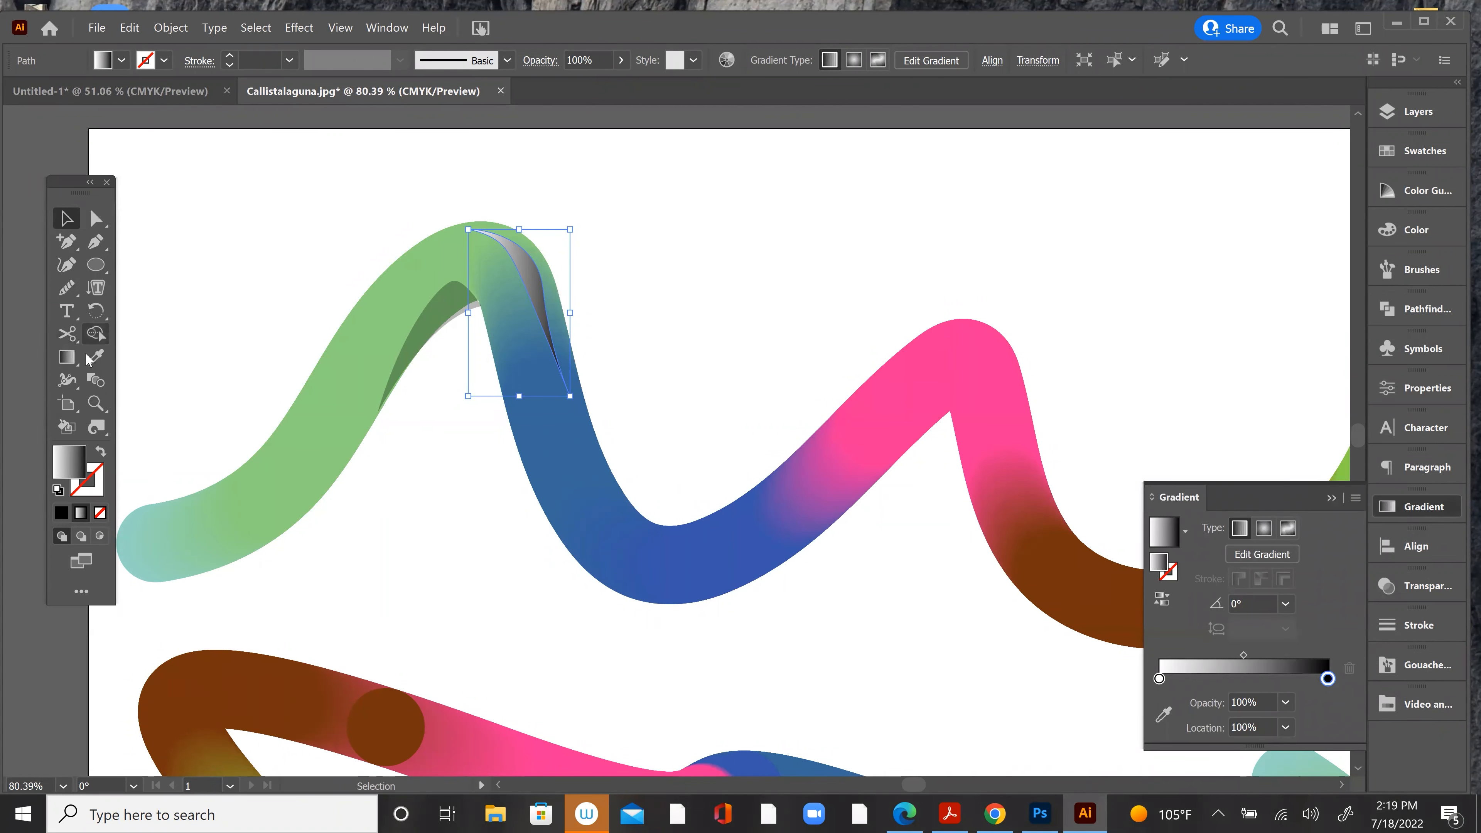
left_click(69, 358)
mouse_move(487, 220)
left_mouse_down()
mouse_move(562, 317)
mouse_move(590, 397)
left_mouse_up()
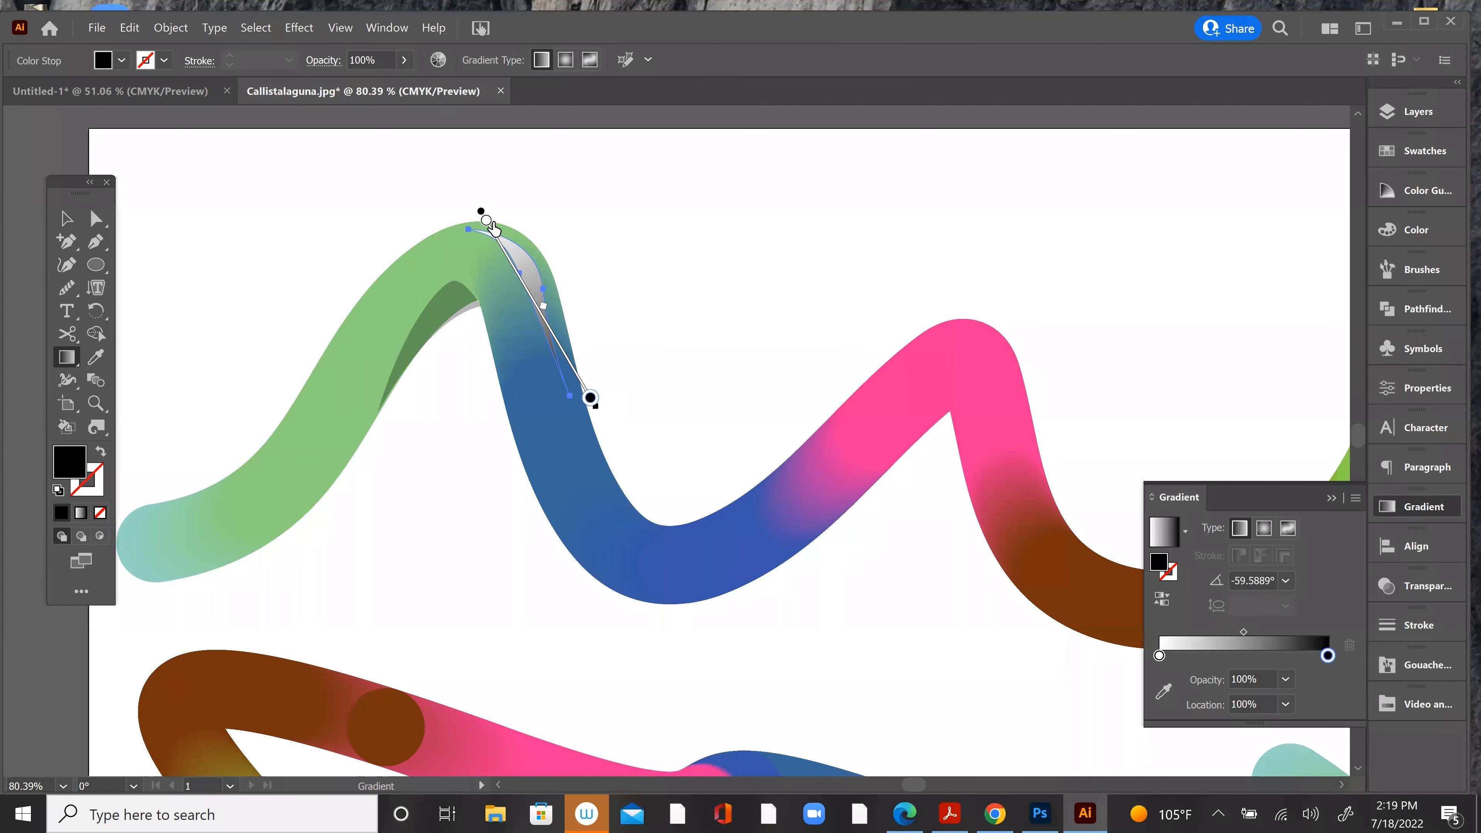
Step: Place the highlight gradient's white stop at about 13% and the black end stop at about 78%, and add a white stop at about 38%
left_click_drag(486, 225, 499, 242)
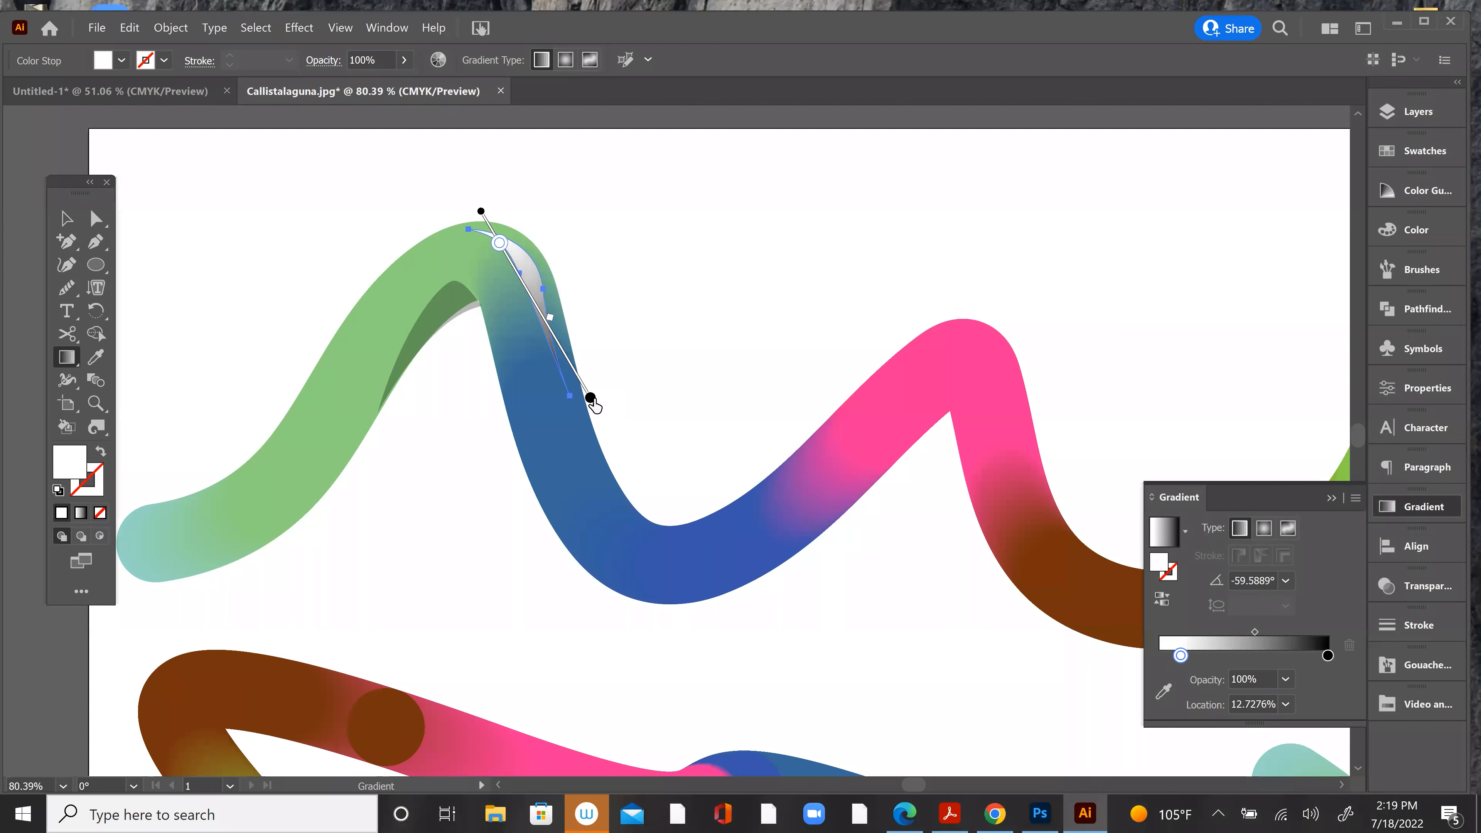
left_click_drag(590, 398, 526, 288)
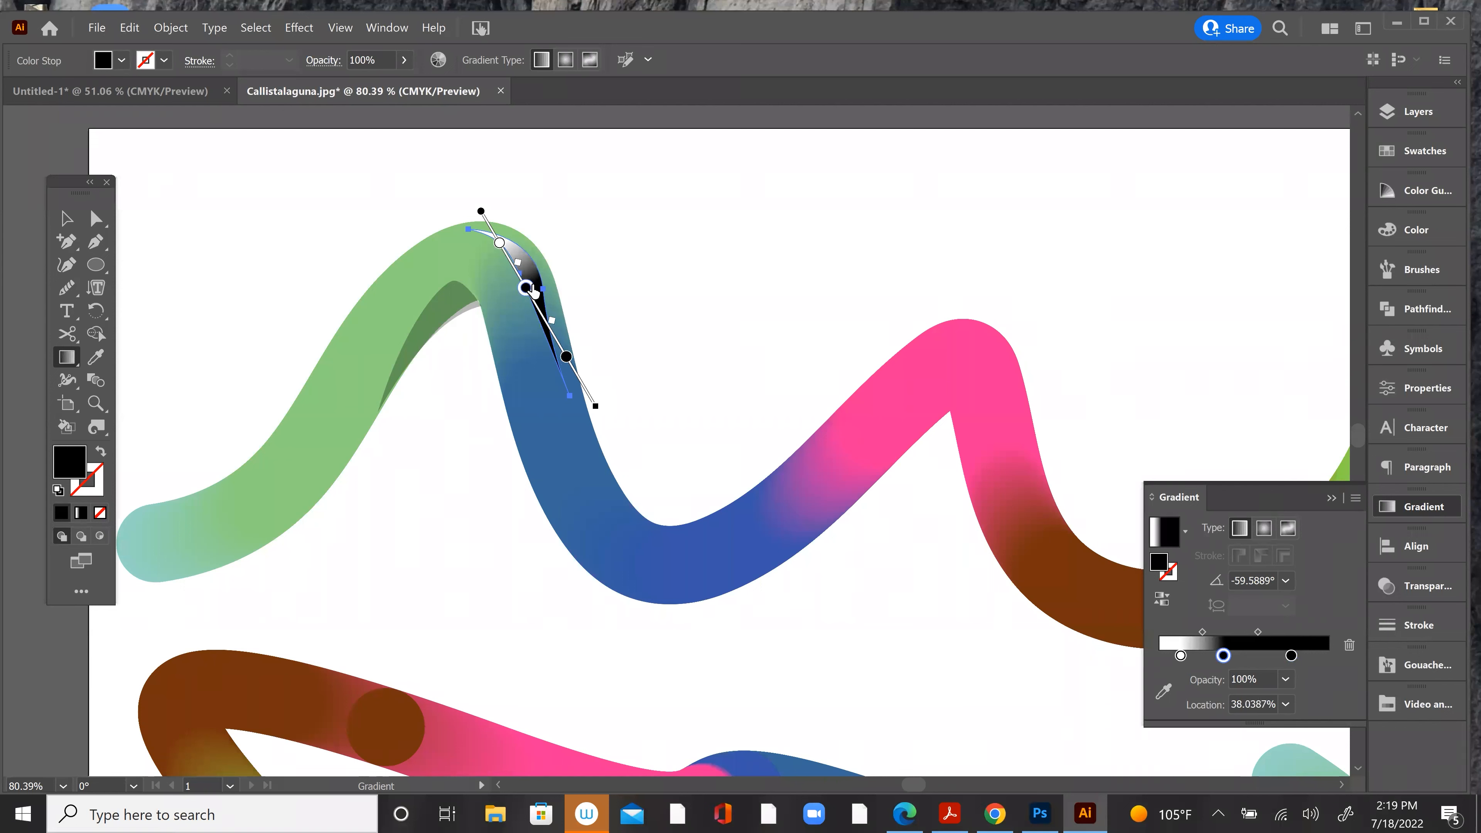
double_click(527, 288)
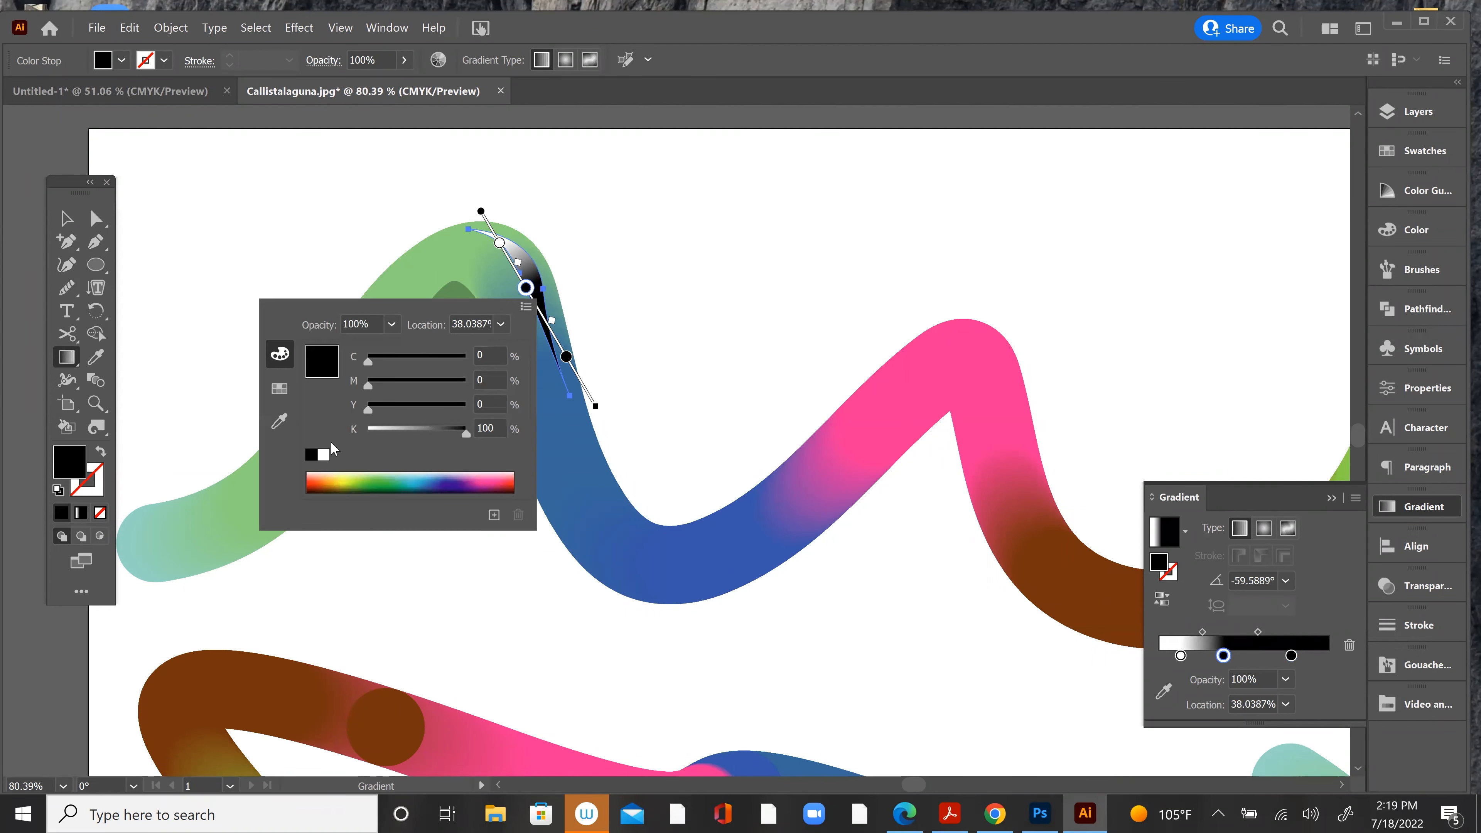
left_click(324, 455)
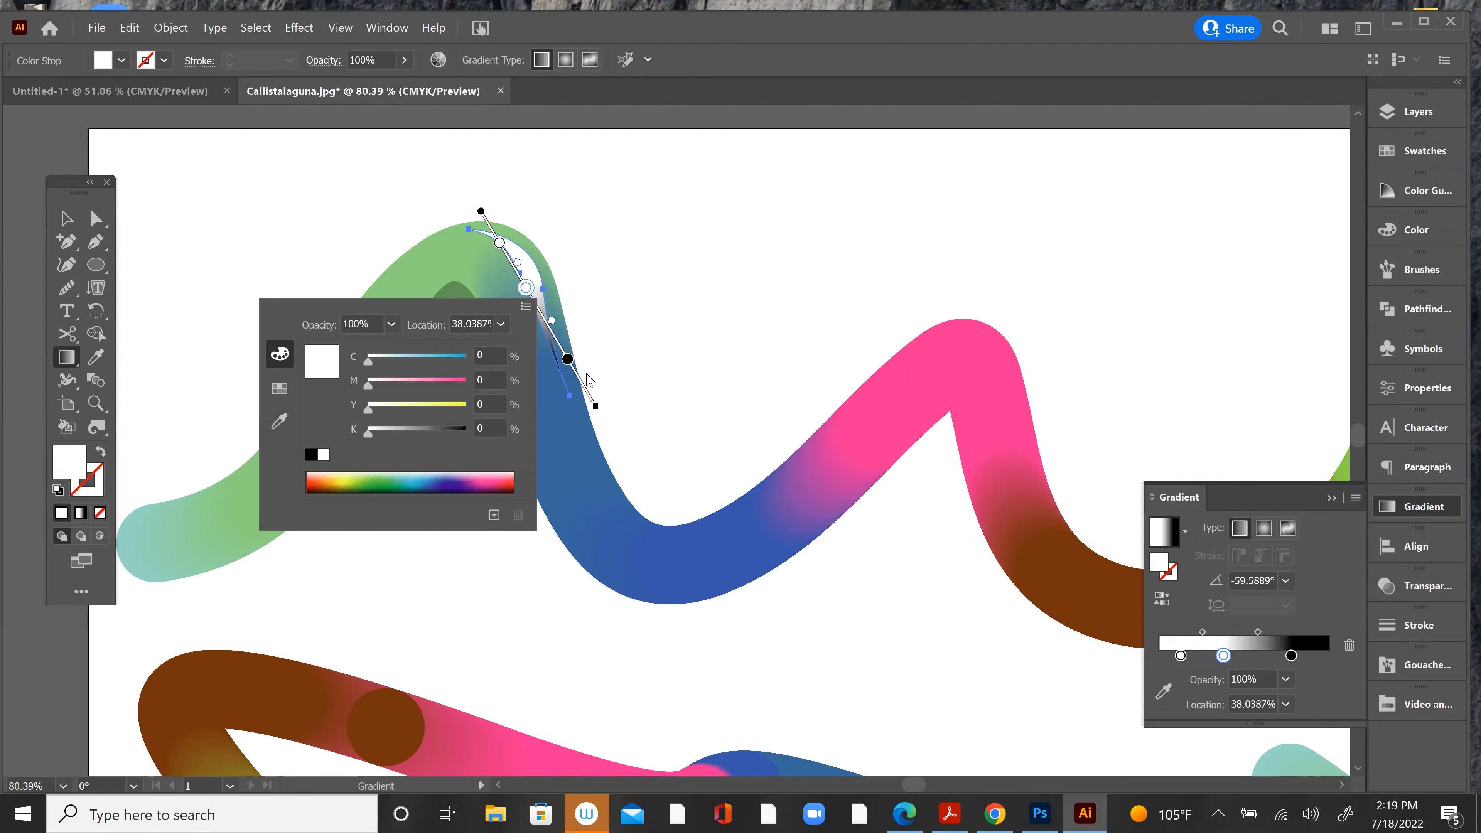
Step: Recolour the highlight gradient's black end stop white and set that stop's opacity to 0%
left_click(568, 359)
double_click(567, 360)
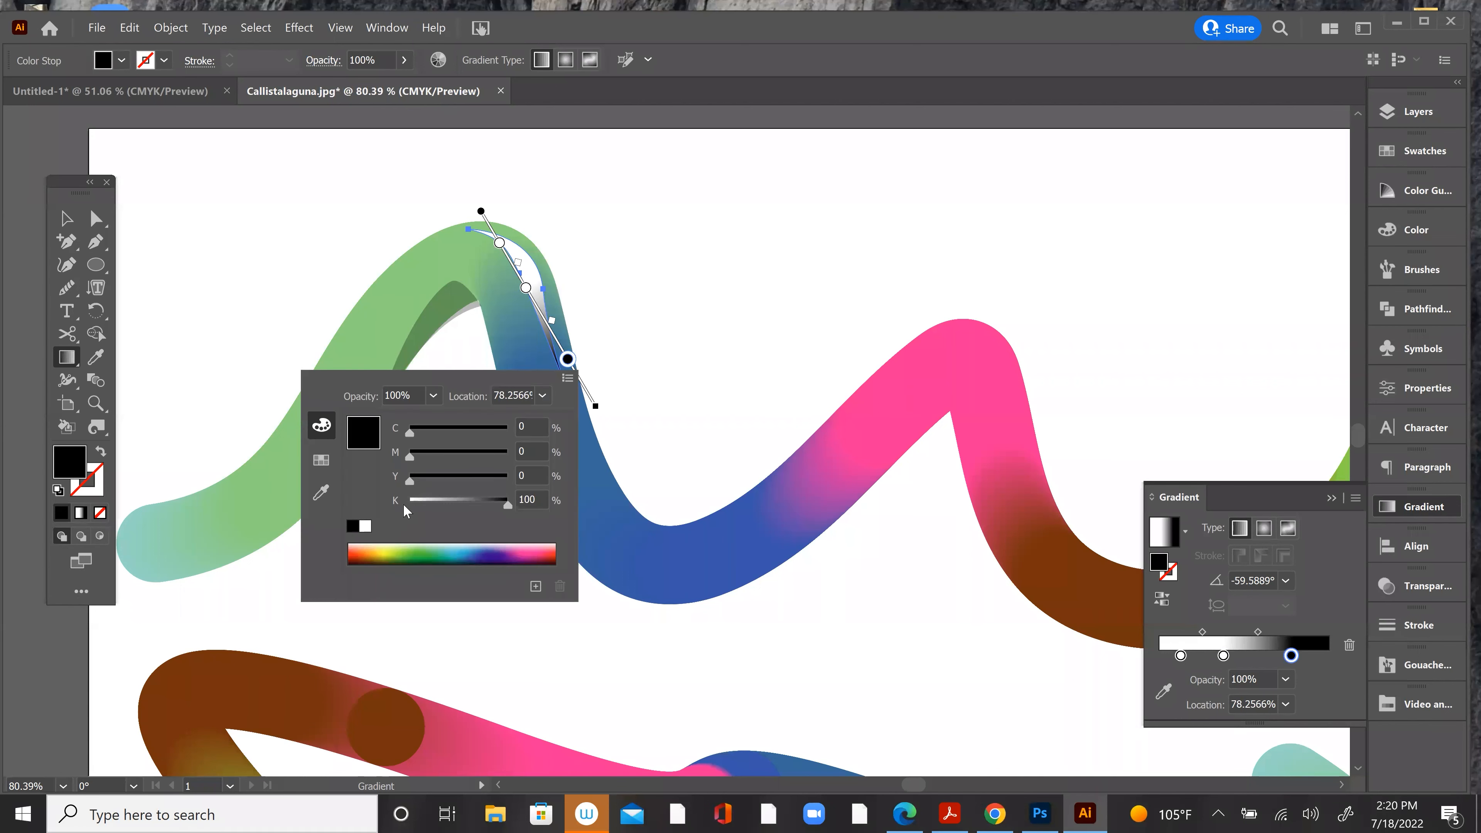
left_click(366, 526)
left_click(434, 396)
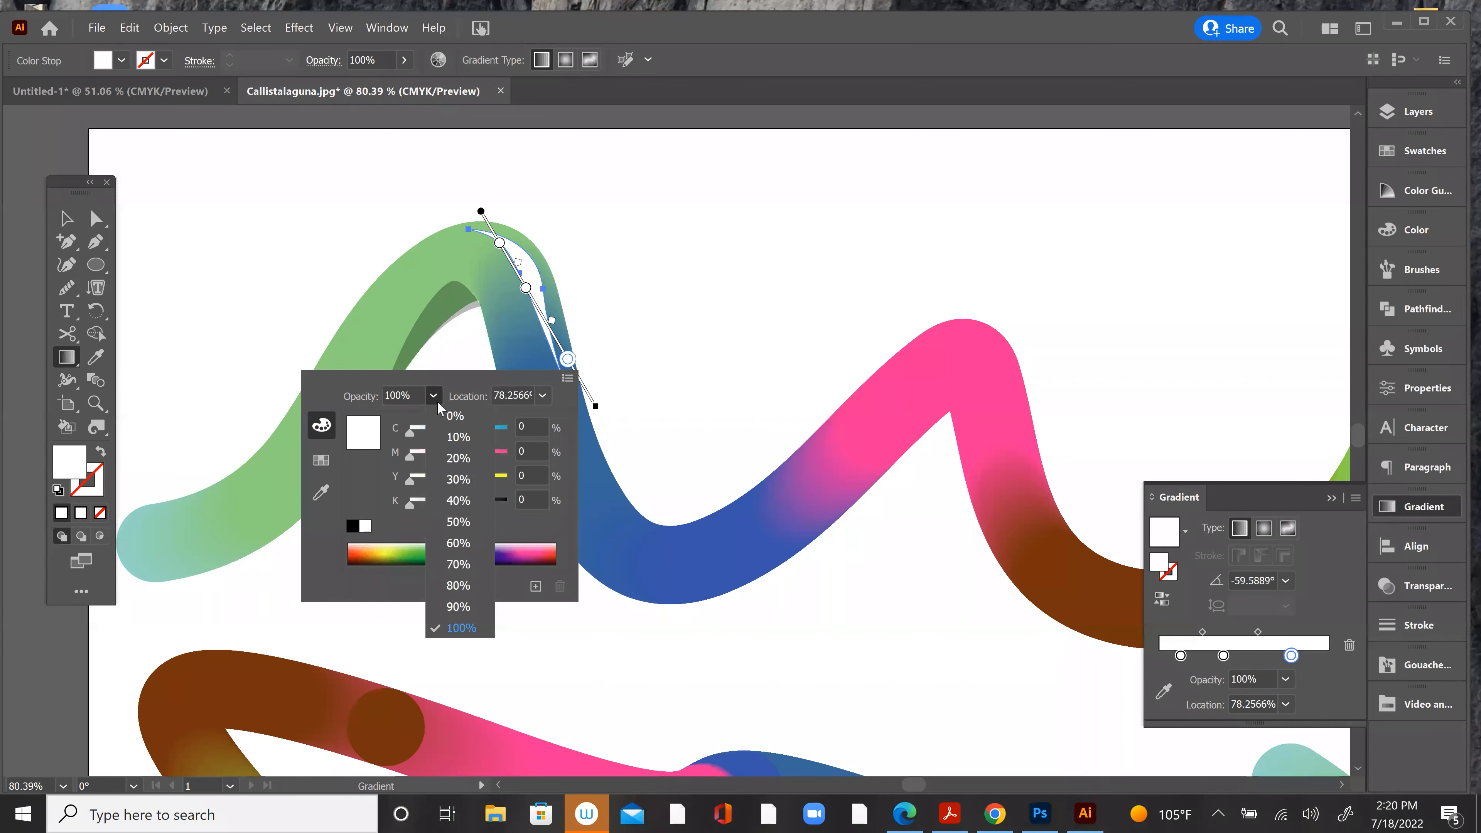
left_click(459, 619)
Step: Set the opacity of the highlight gradient's first white stop, near the crest, to 0%
left_click(500, 244)
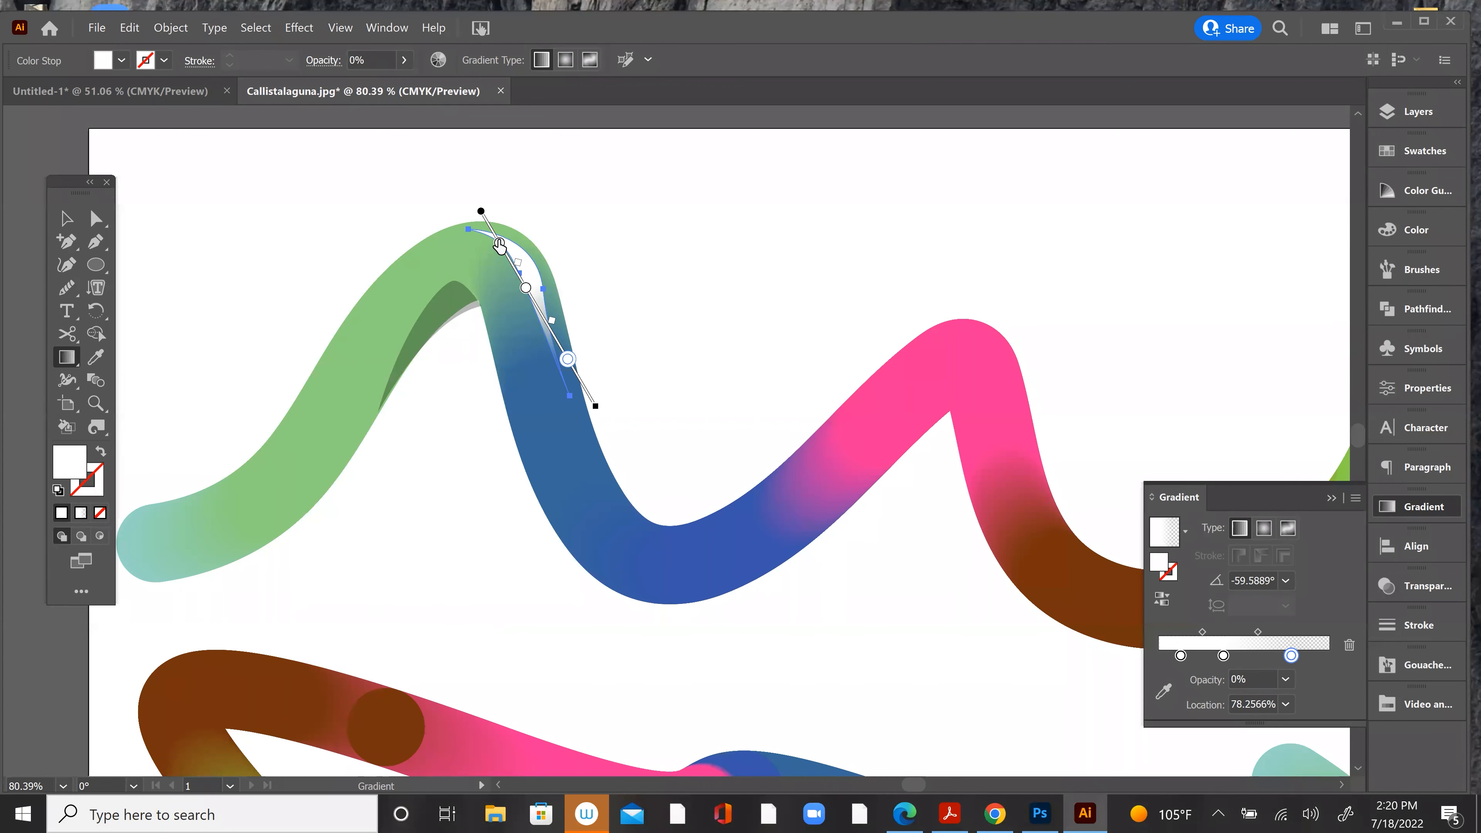
double_click(500, 243)
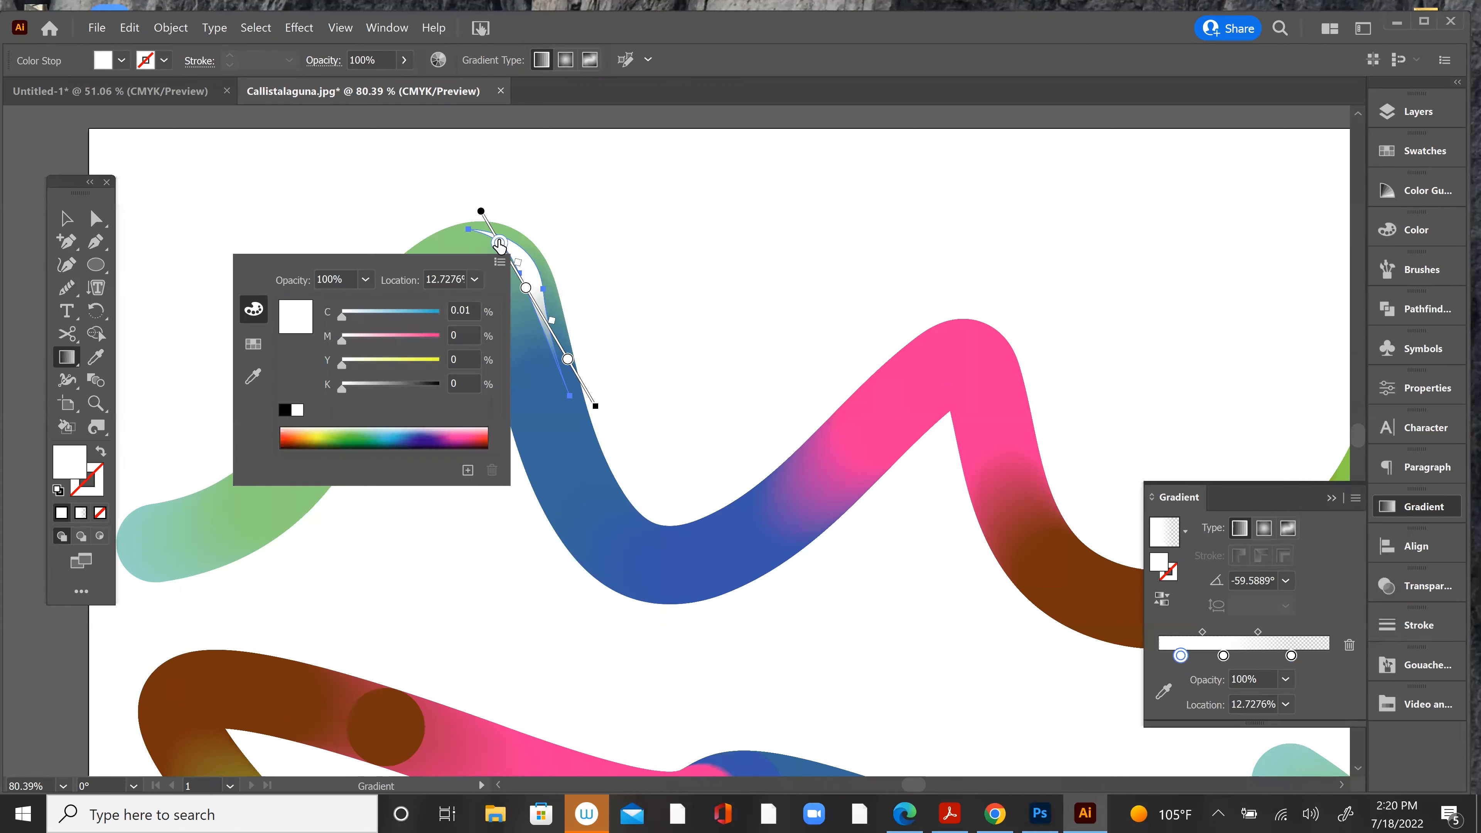
left_click(365, 280)
left_click(387, 301)
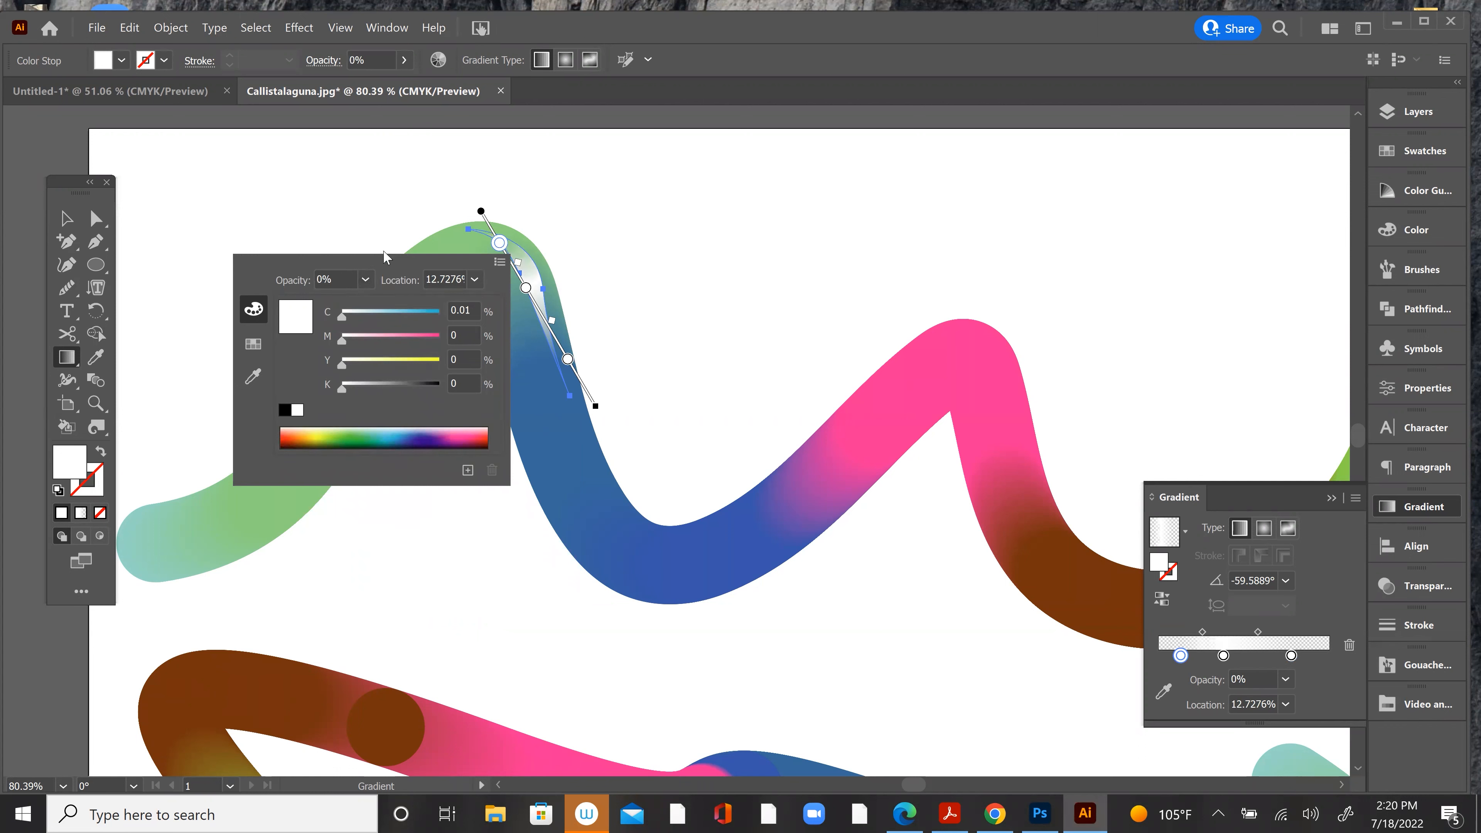
left_click(61, 214)
left_click(204, 186)
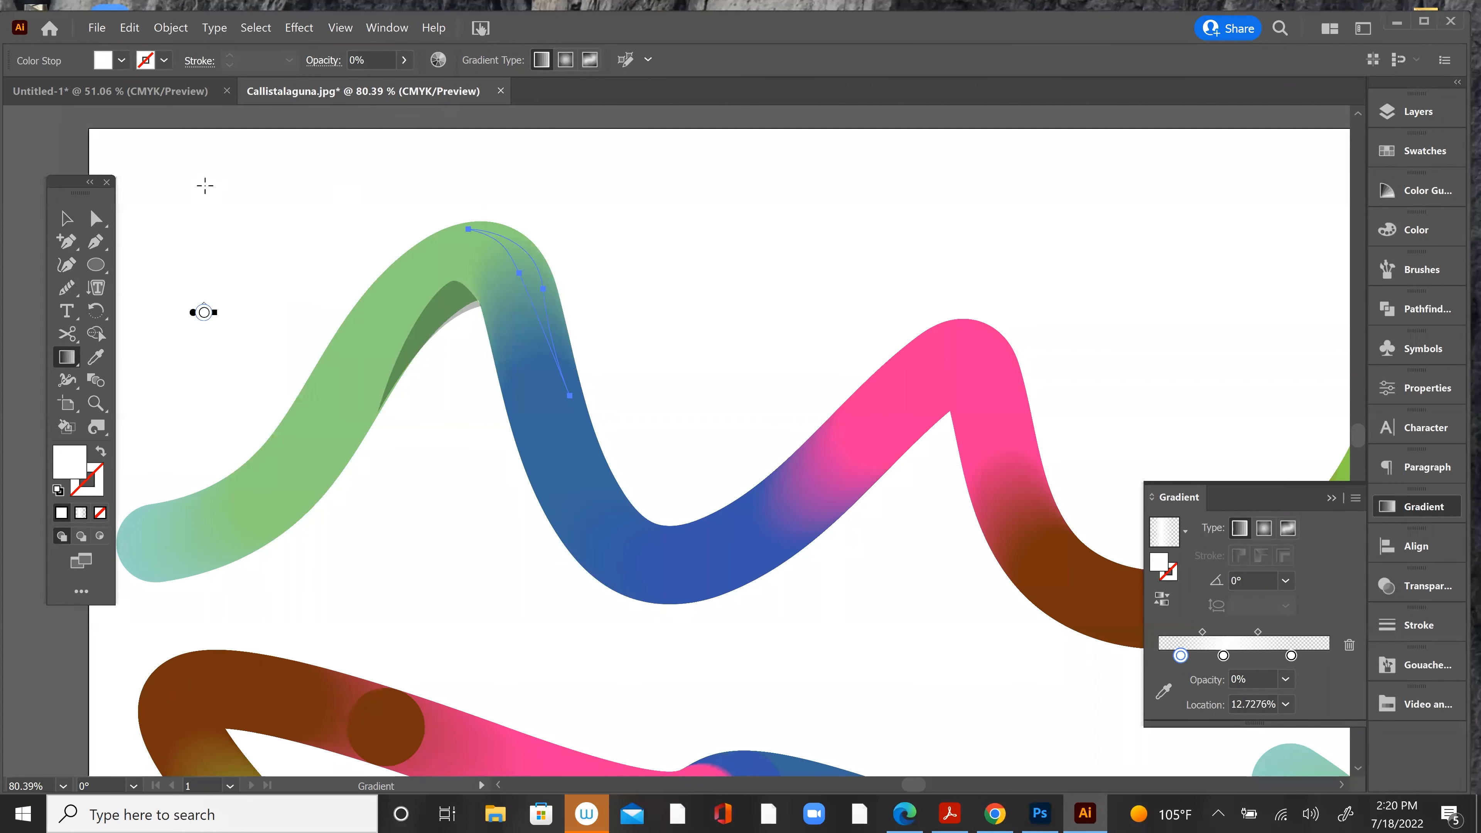
key("ctrl+z")
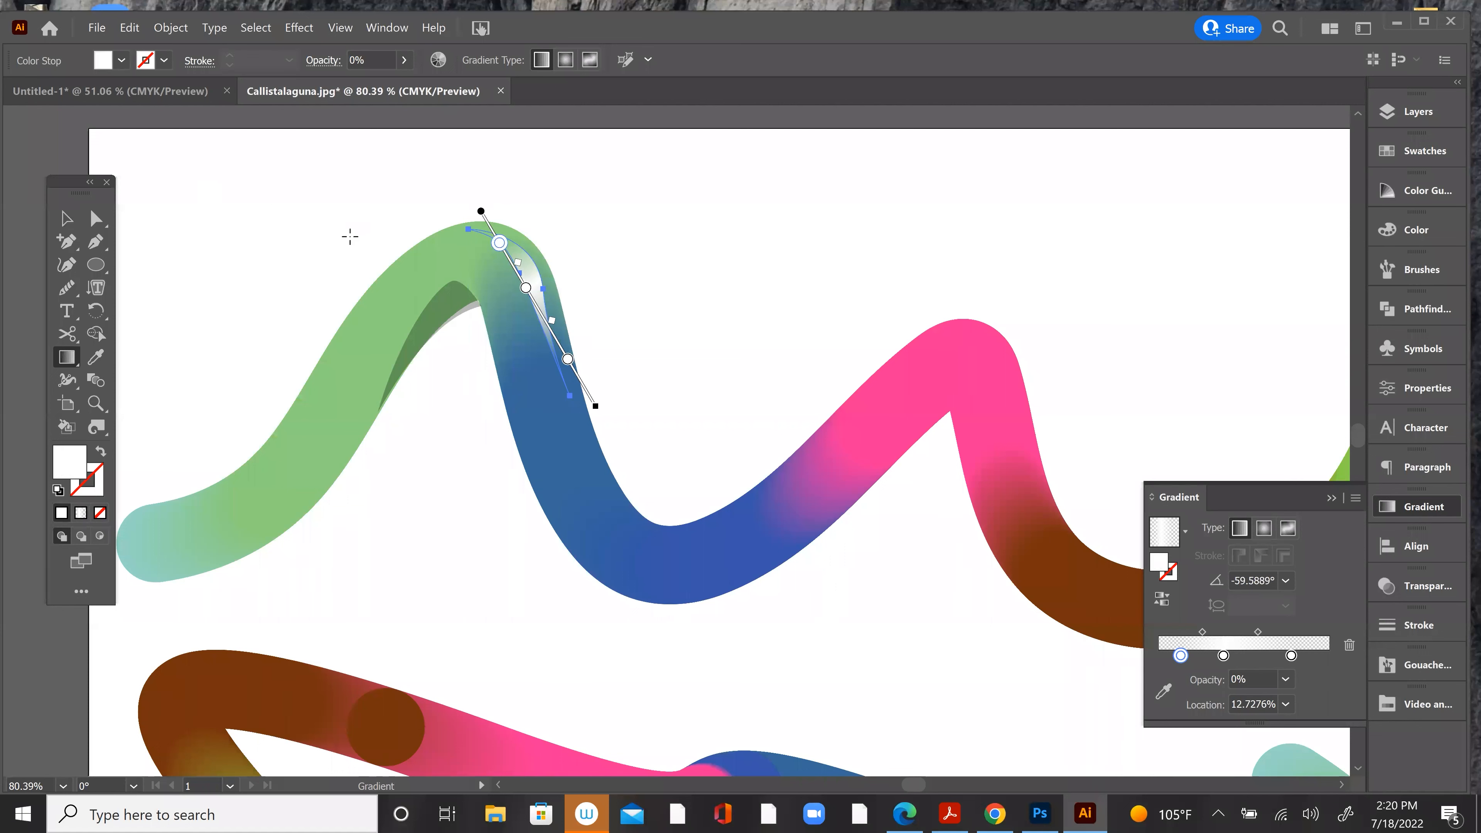
Step: Set the overall opacity of the white highlight shape on the crest to 53%
left_click(66, 218)
left_click(259, 213)
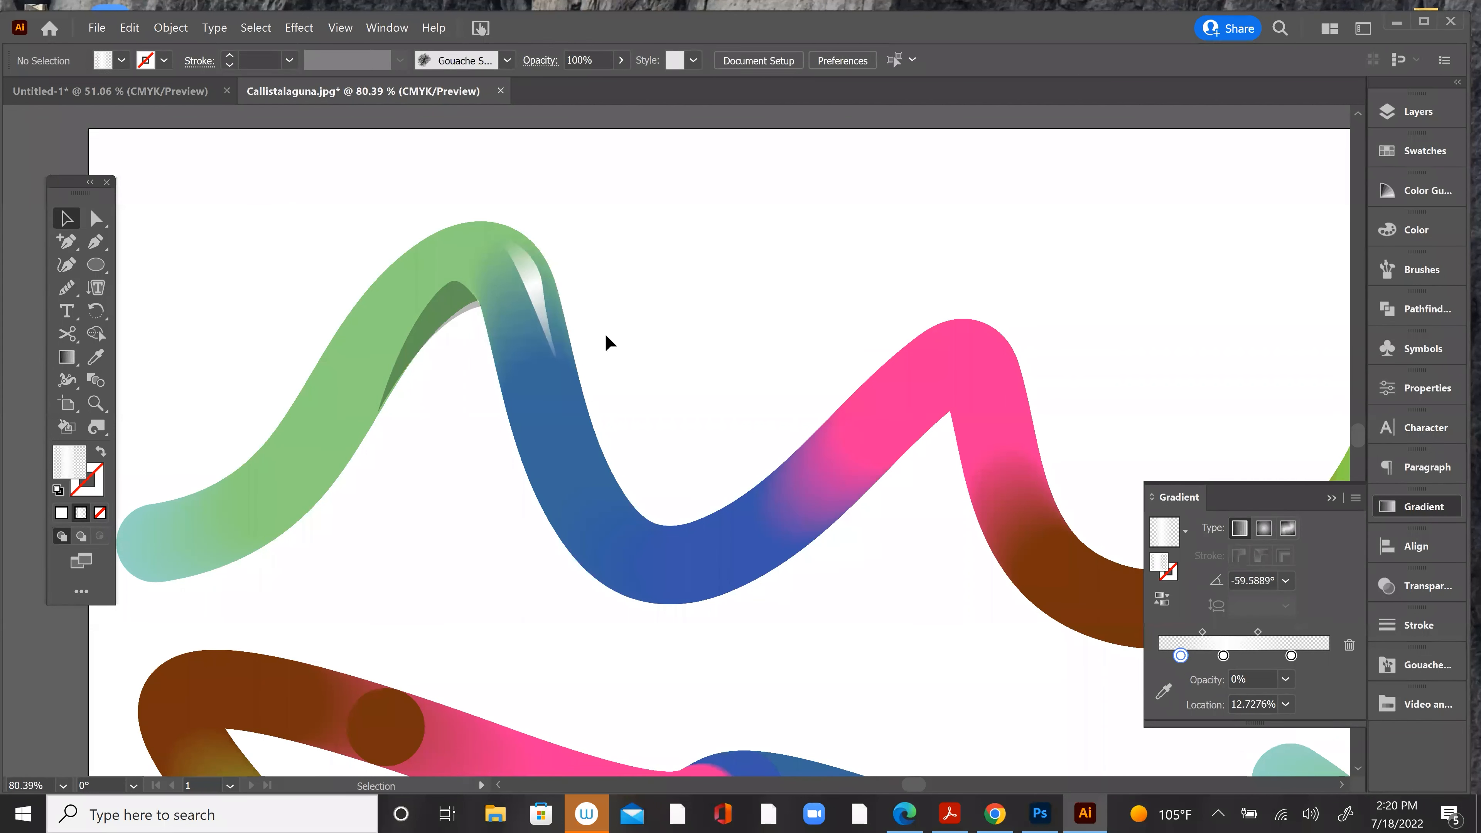
left_click(545, 292)
left_click(778, 301)
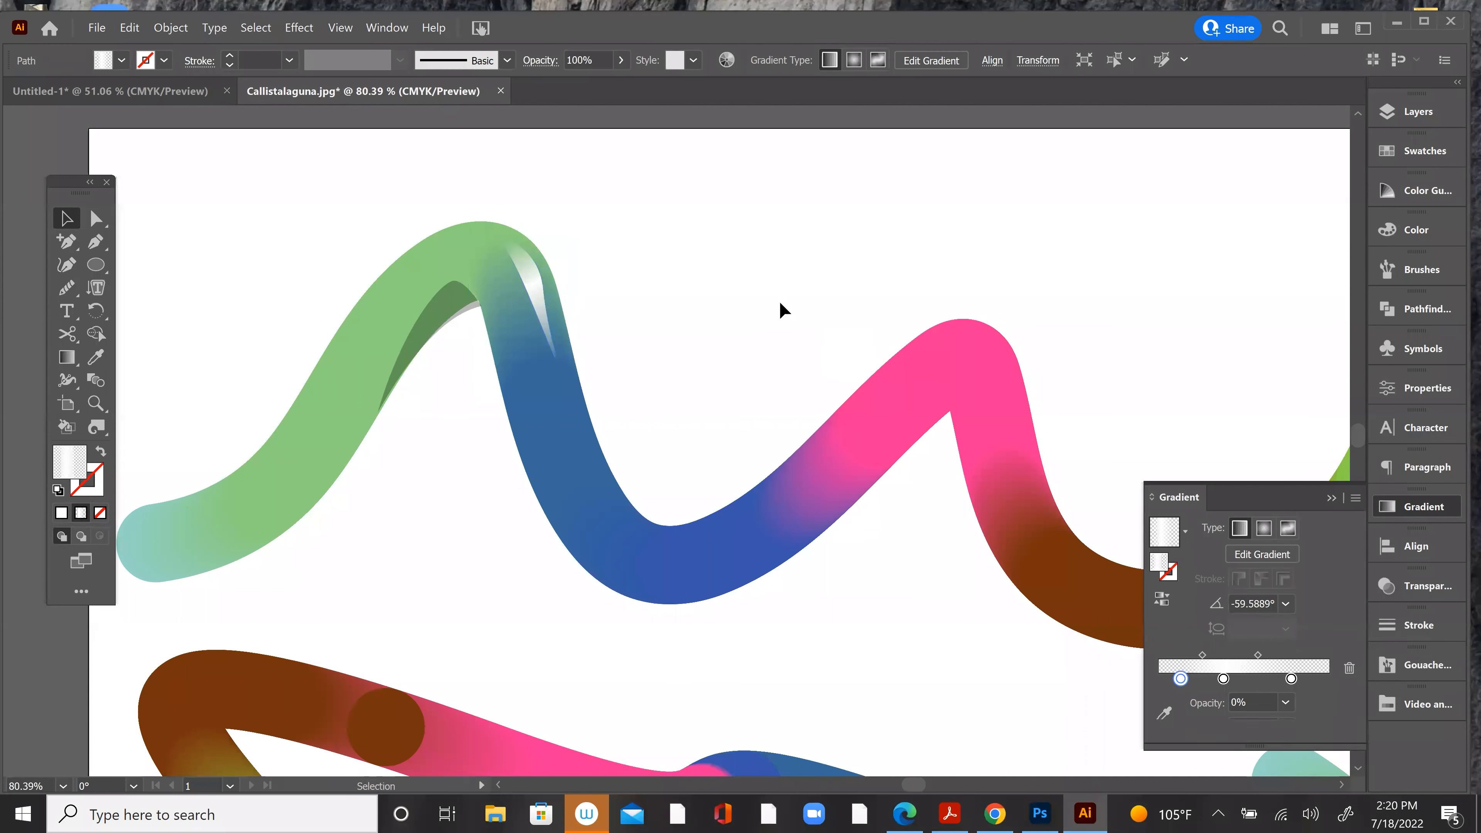
left_click(541, 285)
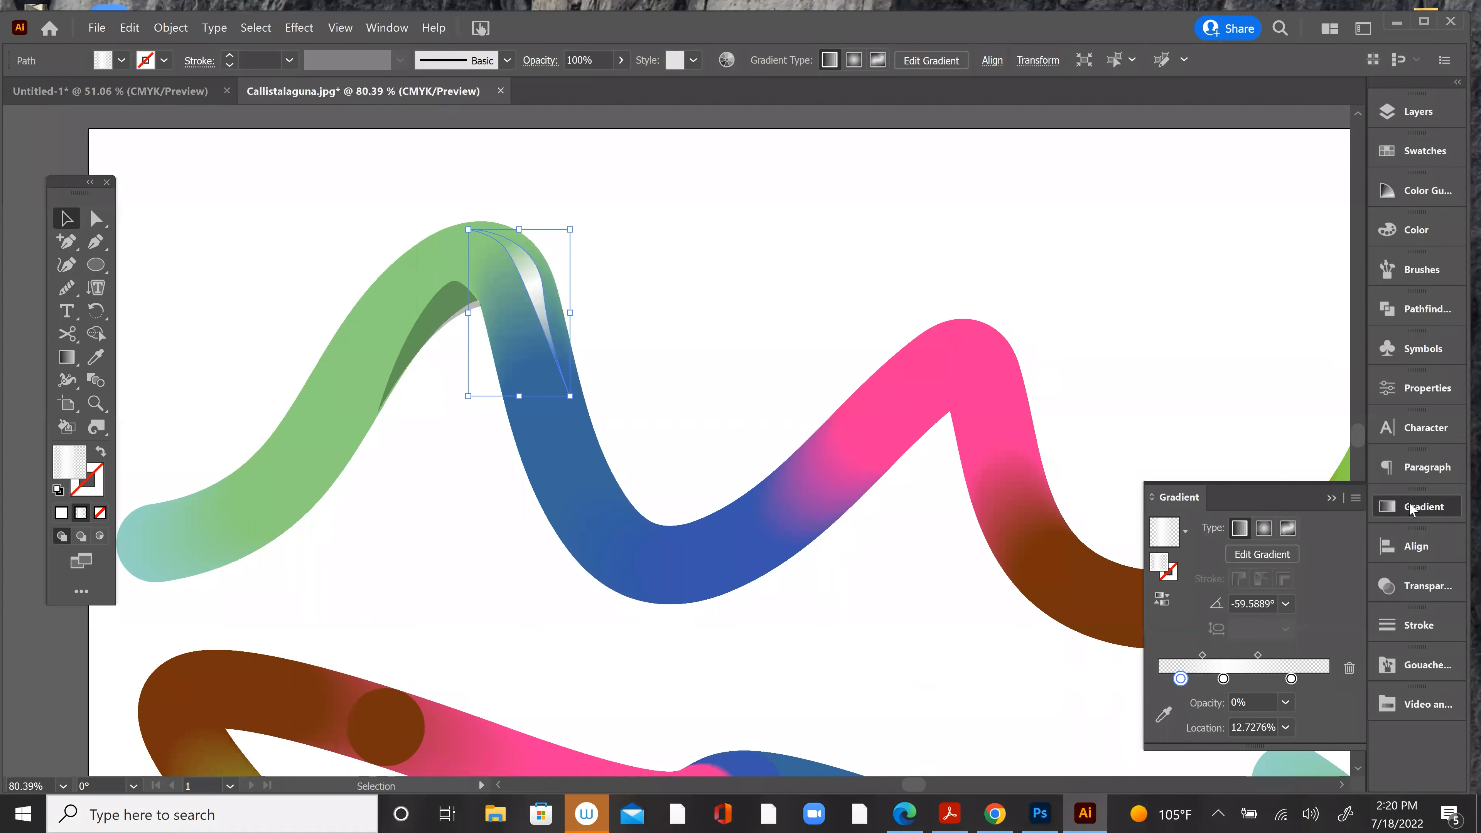
left_click(1448, 512)
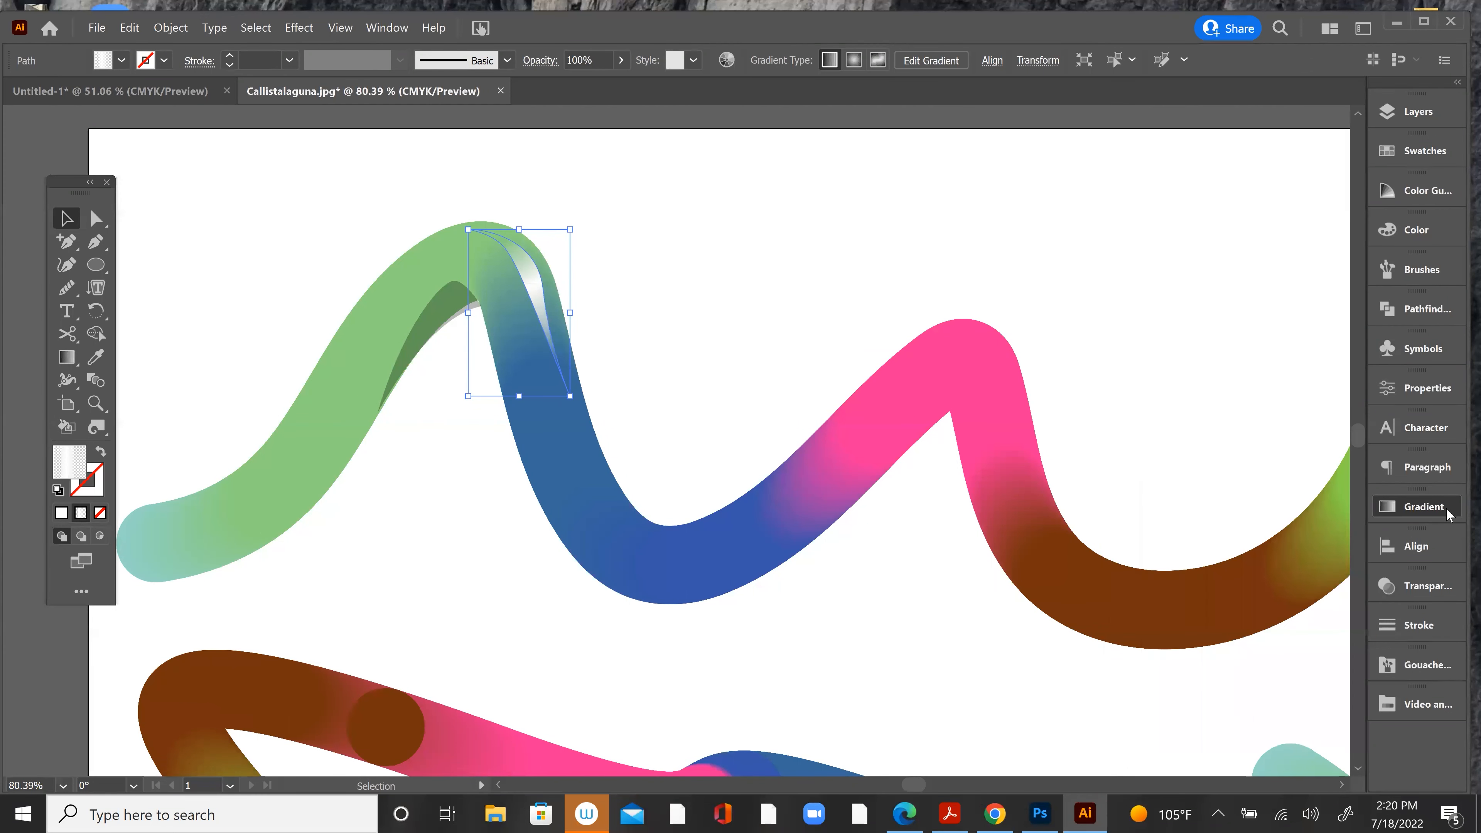
left_click(1406, 587)
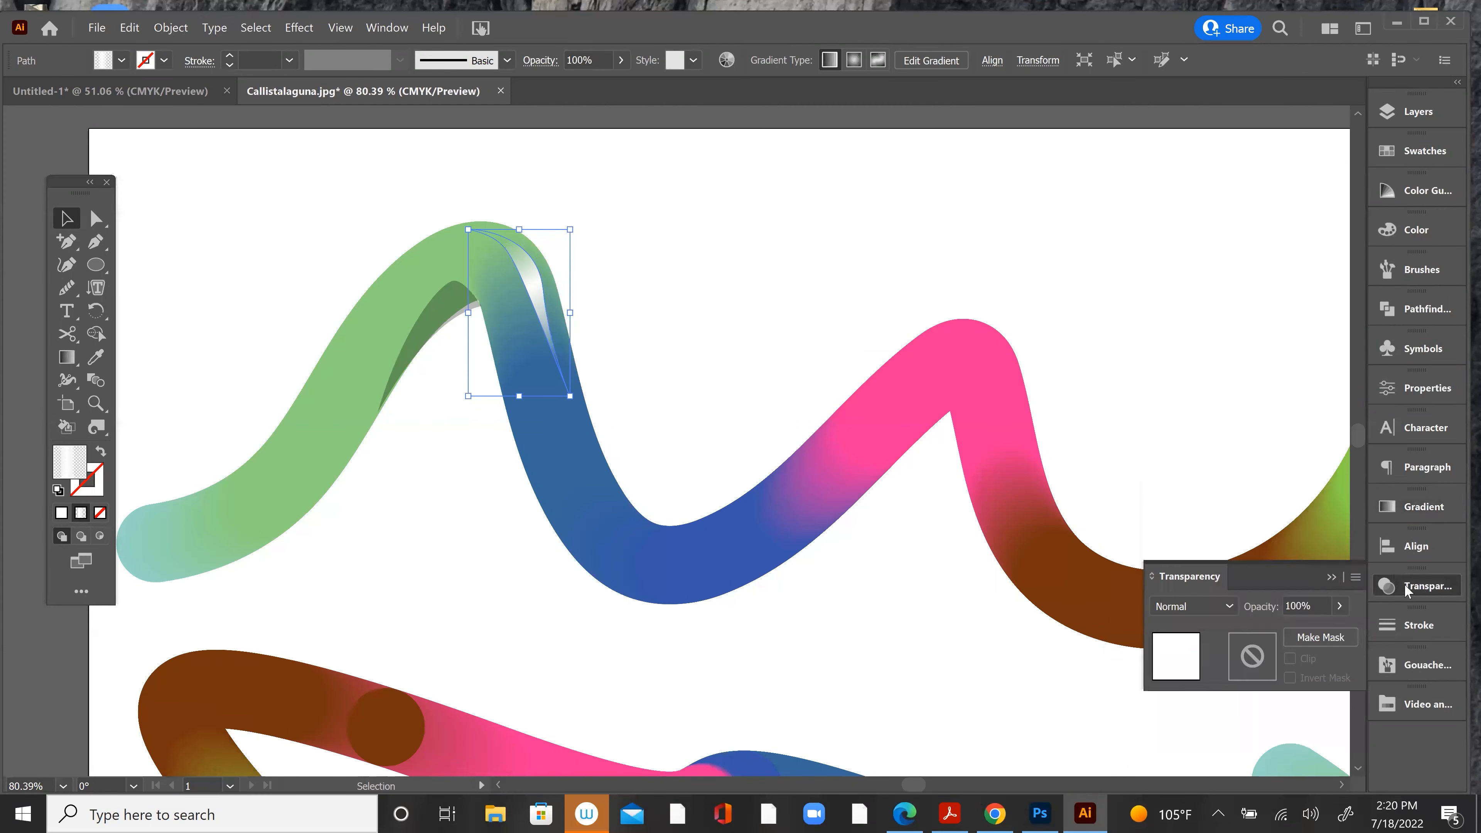
left_click(1226, 605)
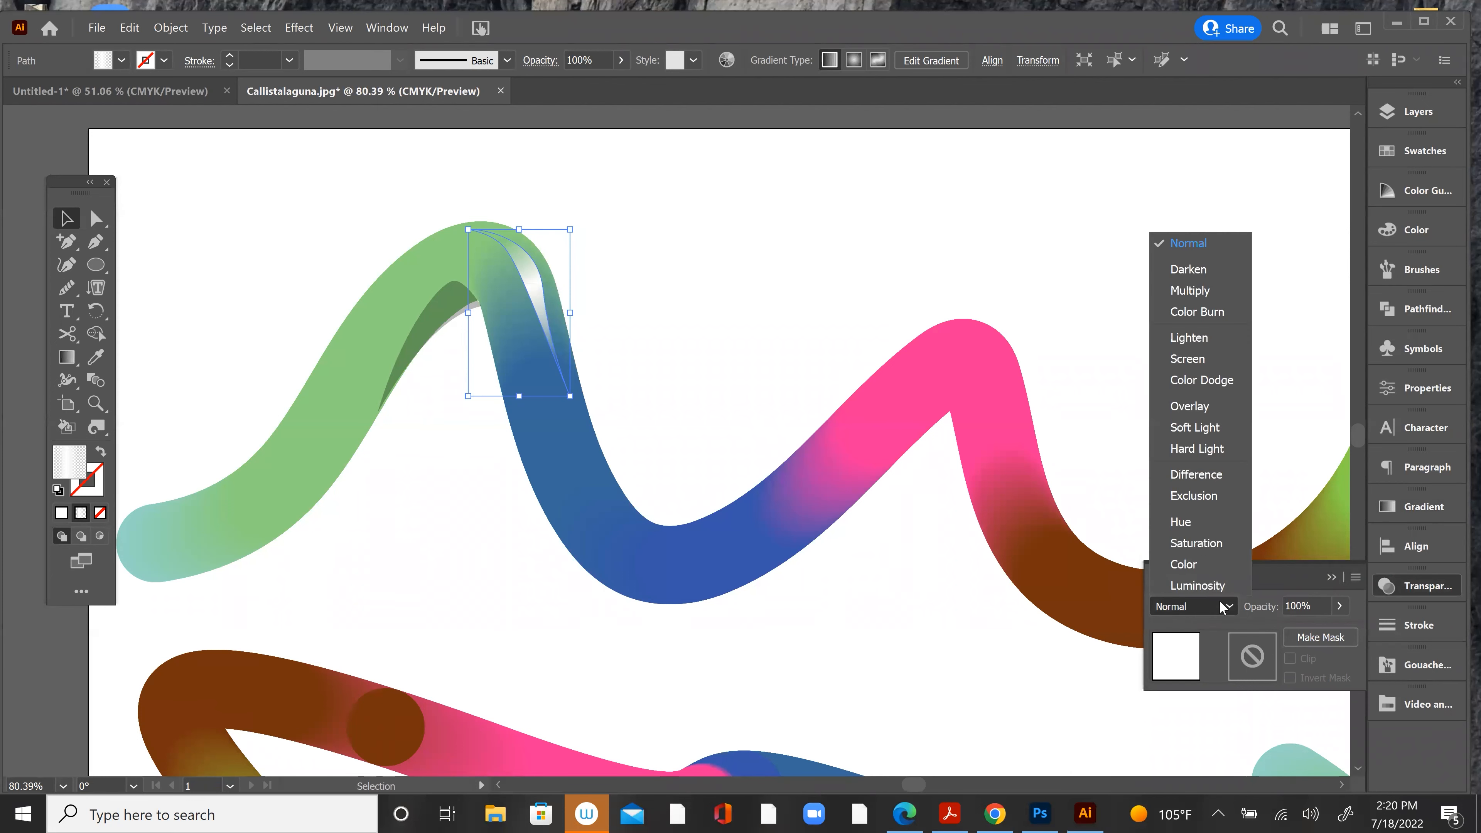
left_click(1210, 628)
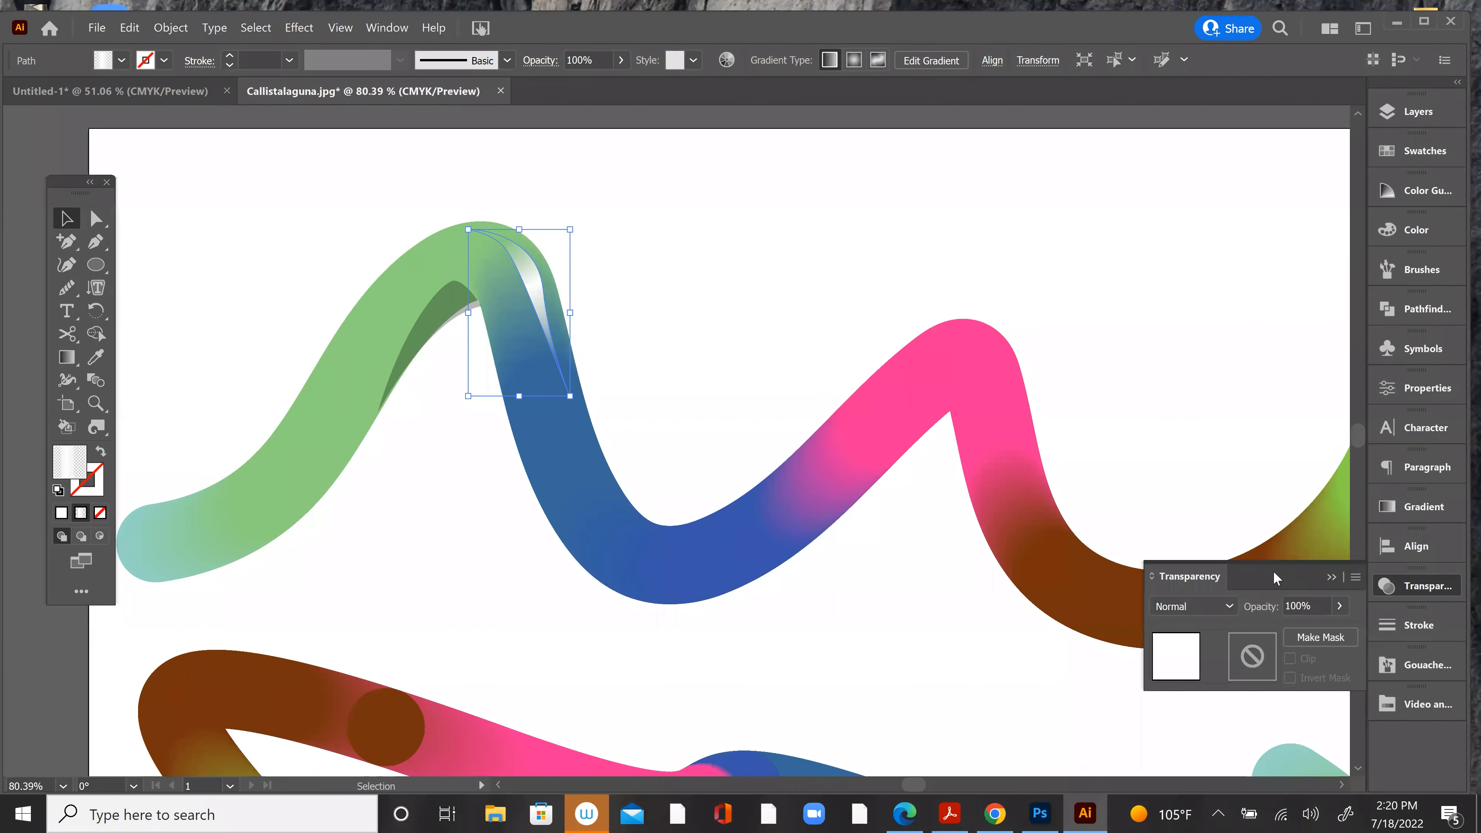
left_click(1342, 605)
left_click_drag(1340, 629, 1306, 636)
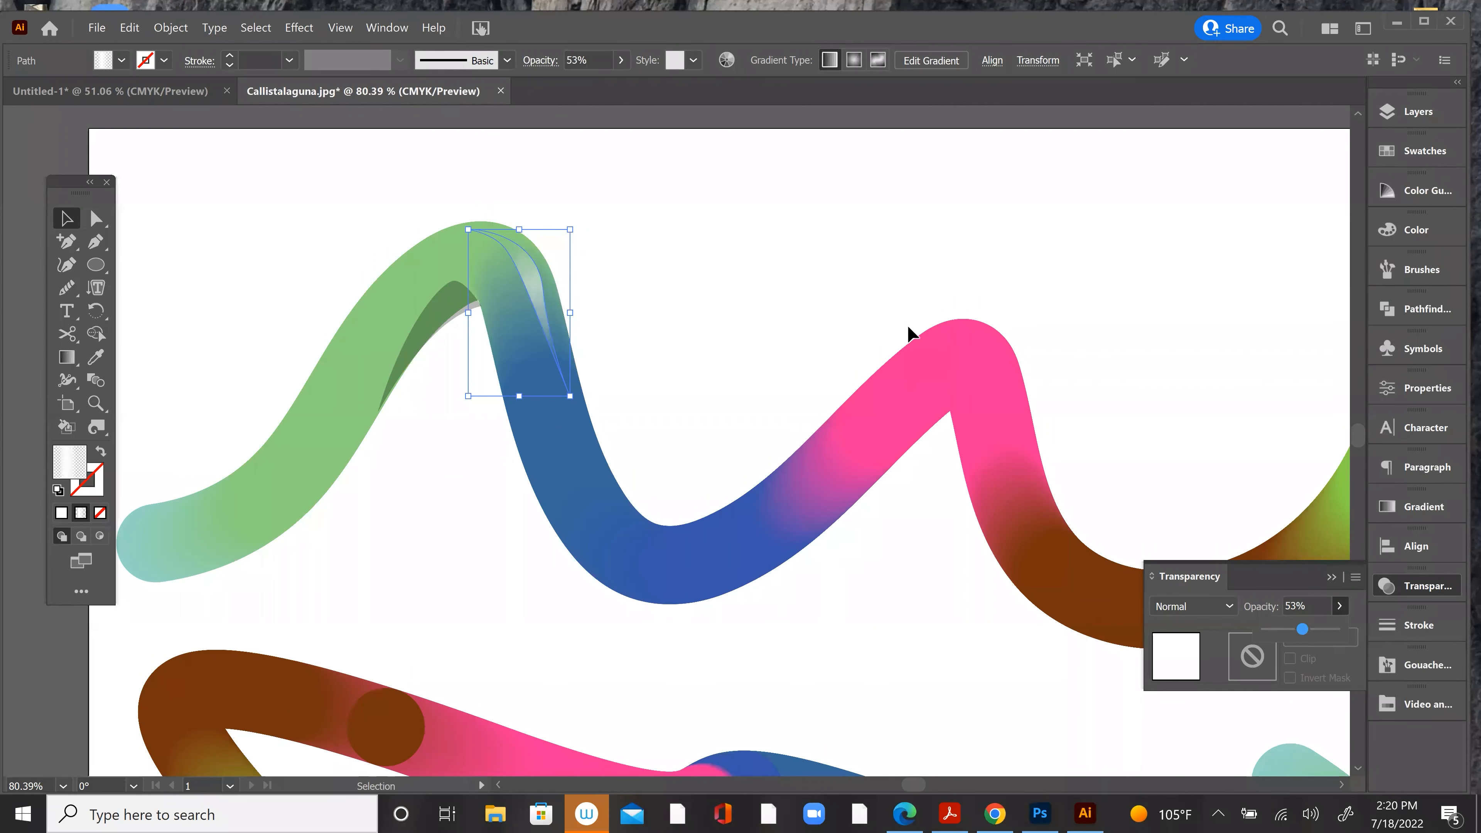
left_click(847, 271)
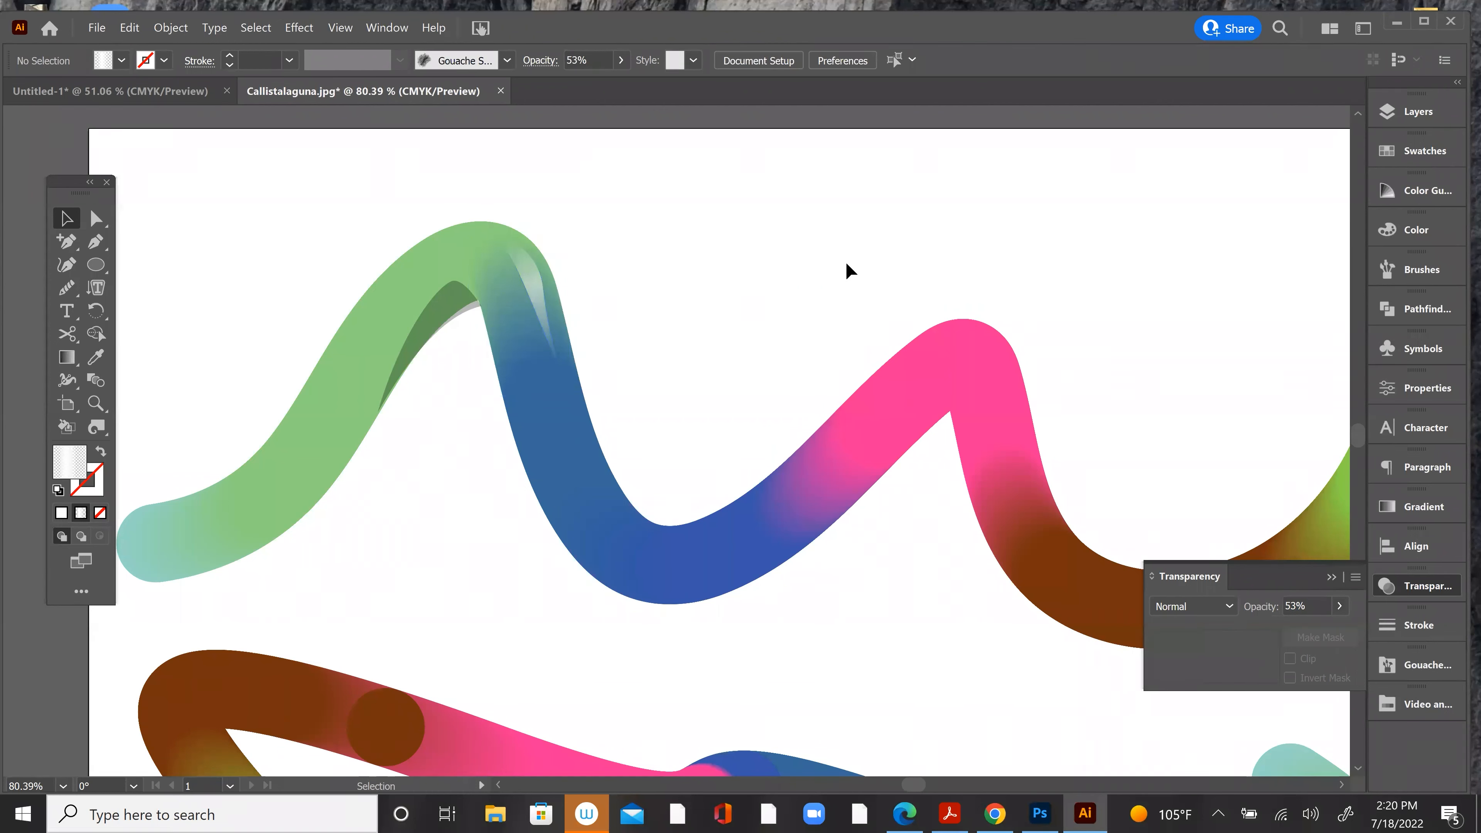
Step: Unlock all the locked blend ribbons on the artboard
key("alt")
key("ctrl+minus")
key("ctrl+minus")
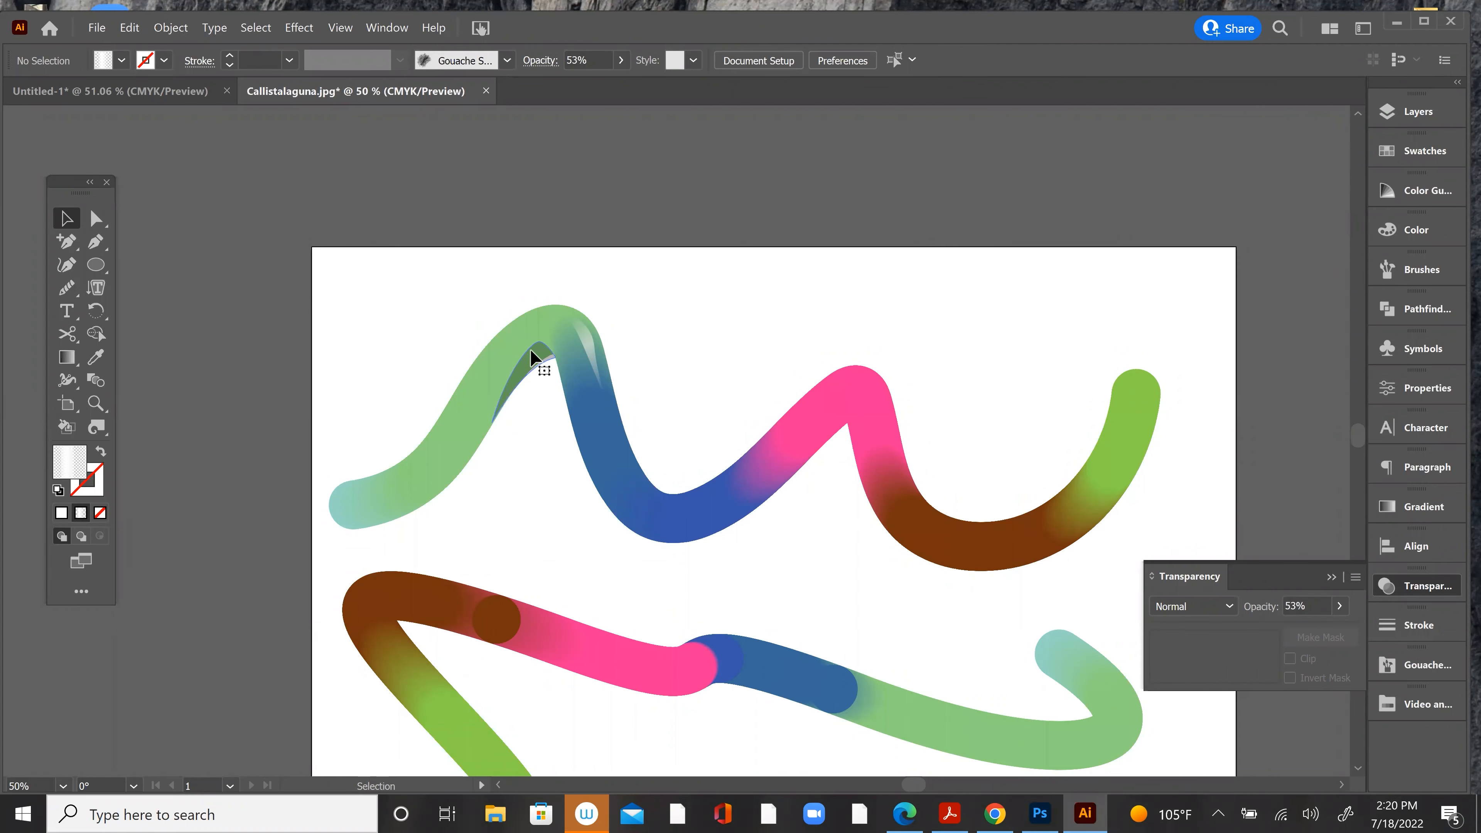
left_click(534, 364)
left_click(376, 198)
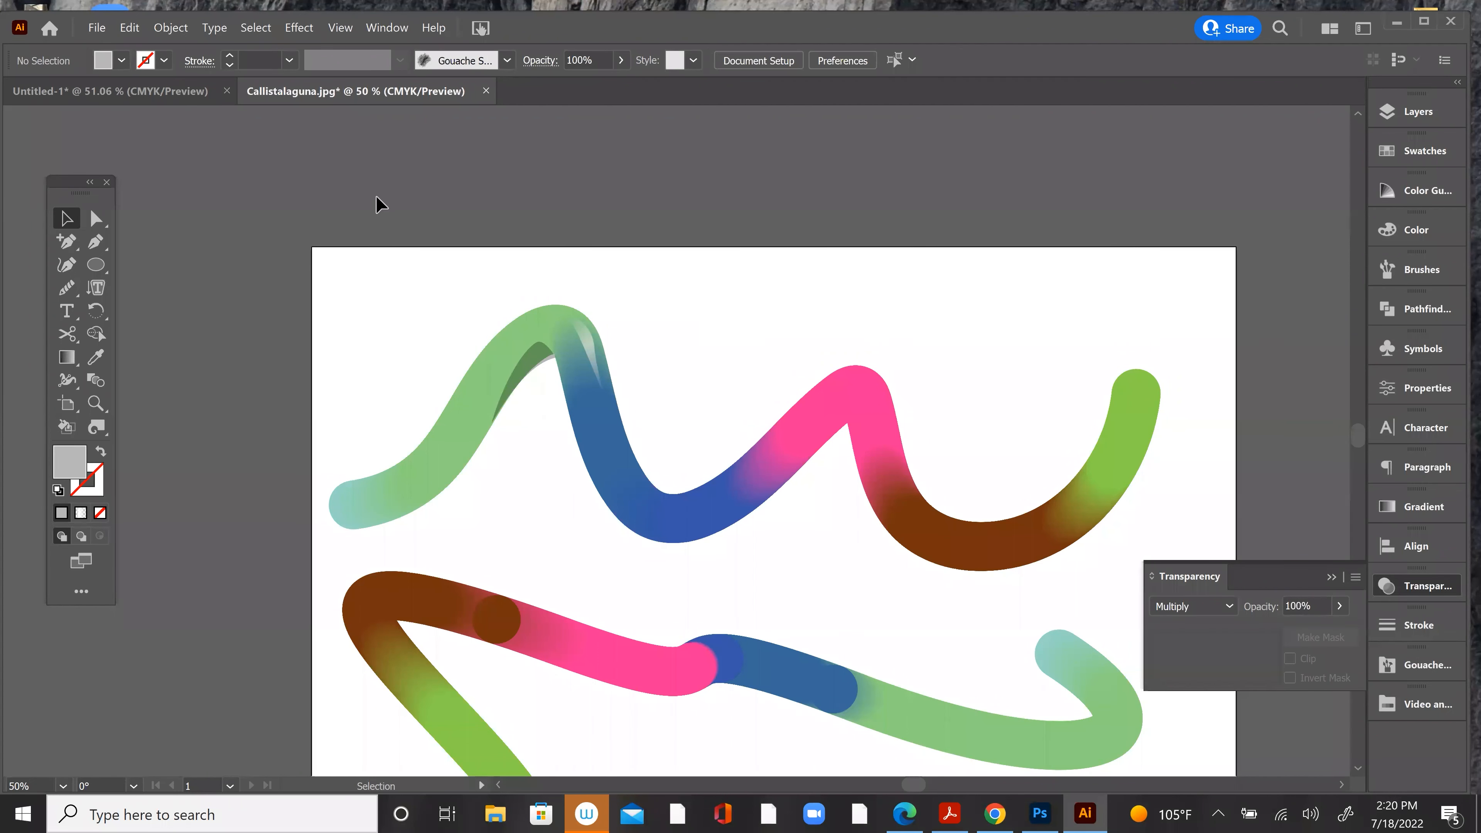
left_click(542, 366)
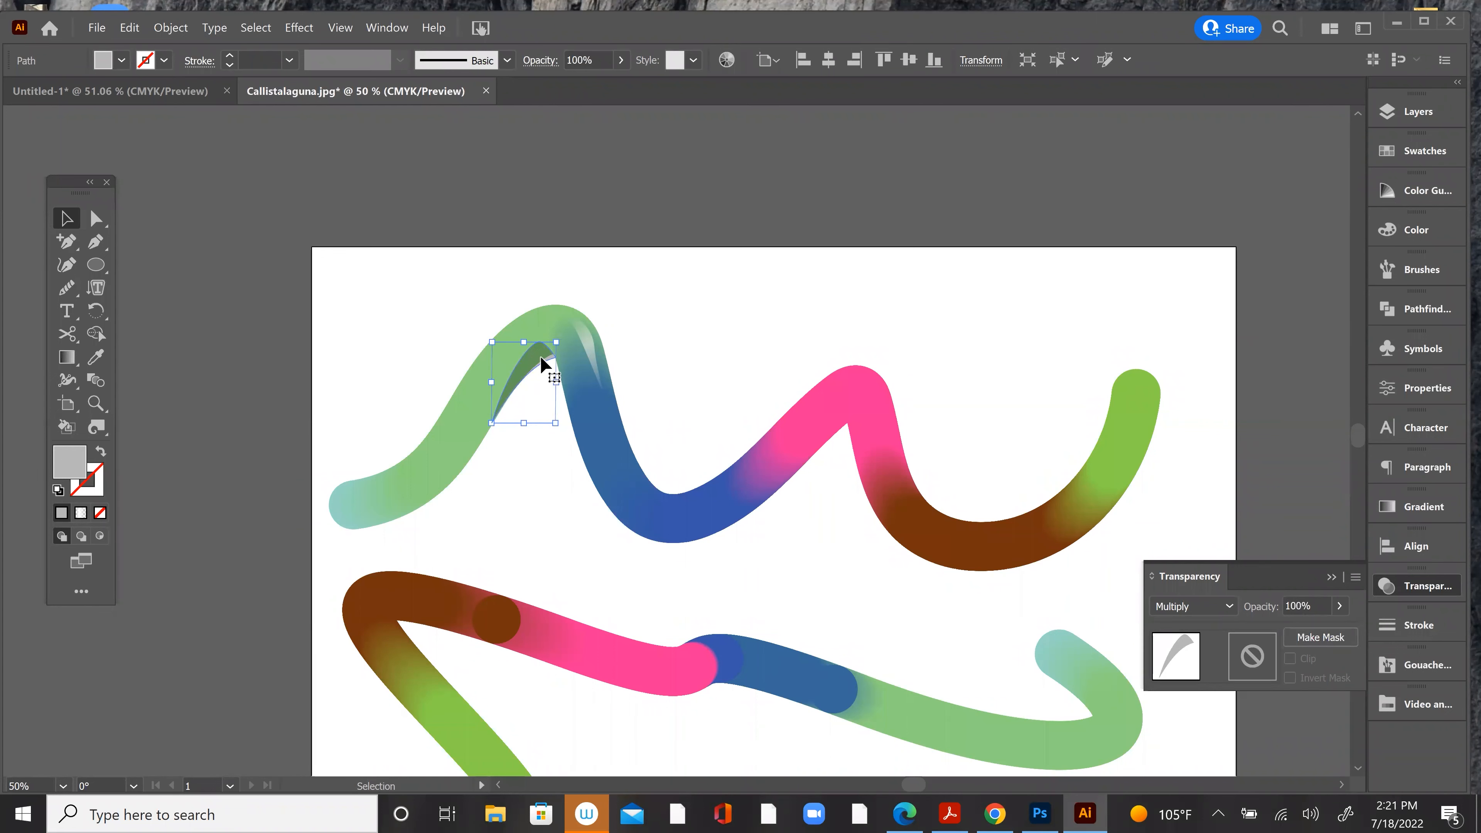
left_click_drag(275, 234, 1041, 652)
left_click(171, 28)
left_click(192, 150)
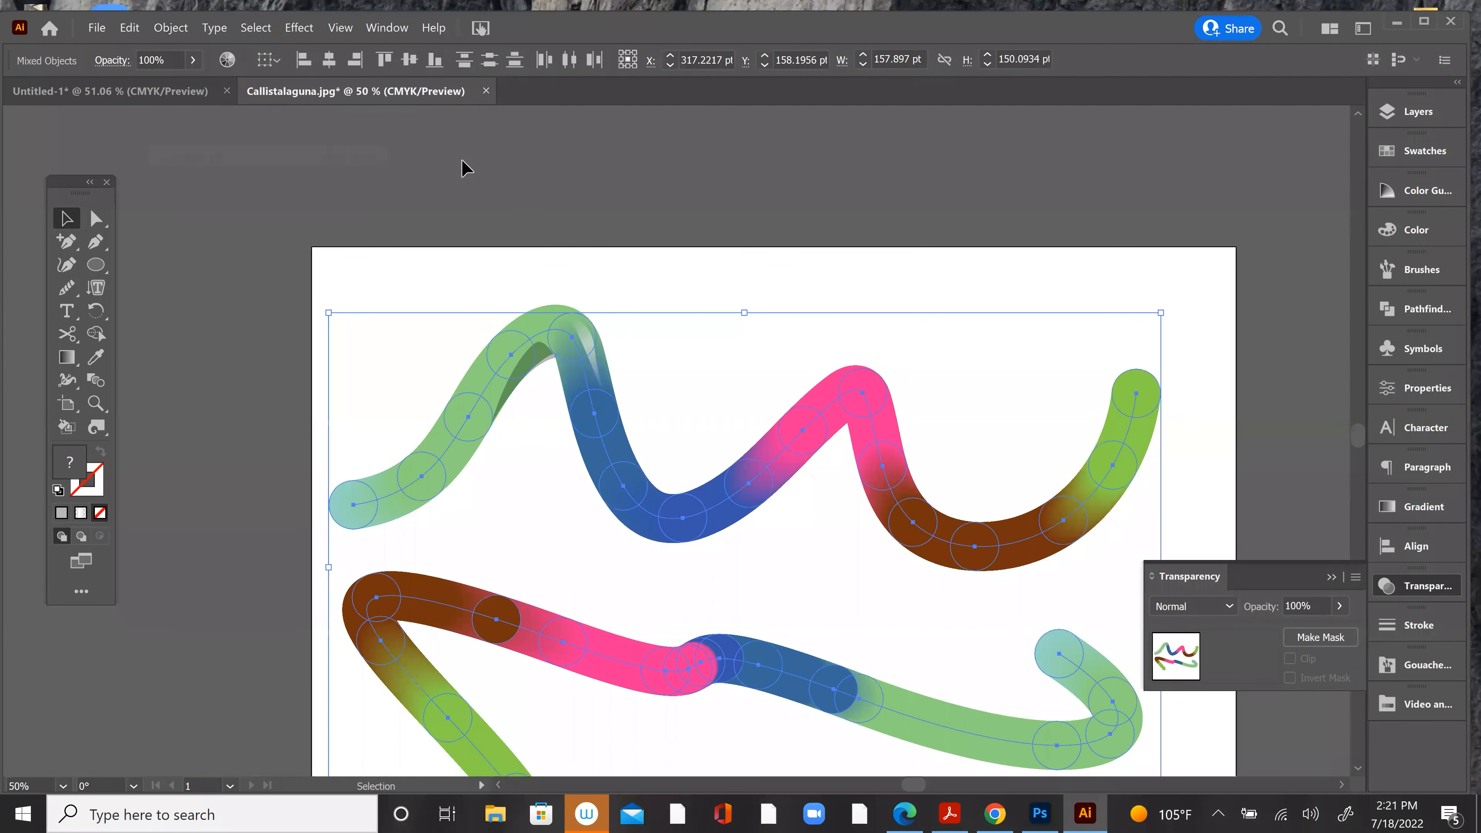
left_click(461, 158)
Step: Select both blend ribbons together with the shadow and highlight shapes
mouse_move(209, 177)
left_mouse_down()
mouse_move(350, 287)
mouse_move(1140, 784)
left_mouse_up()
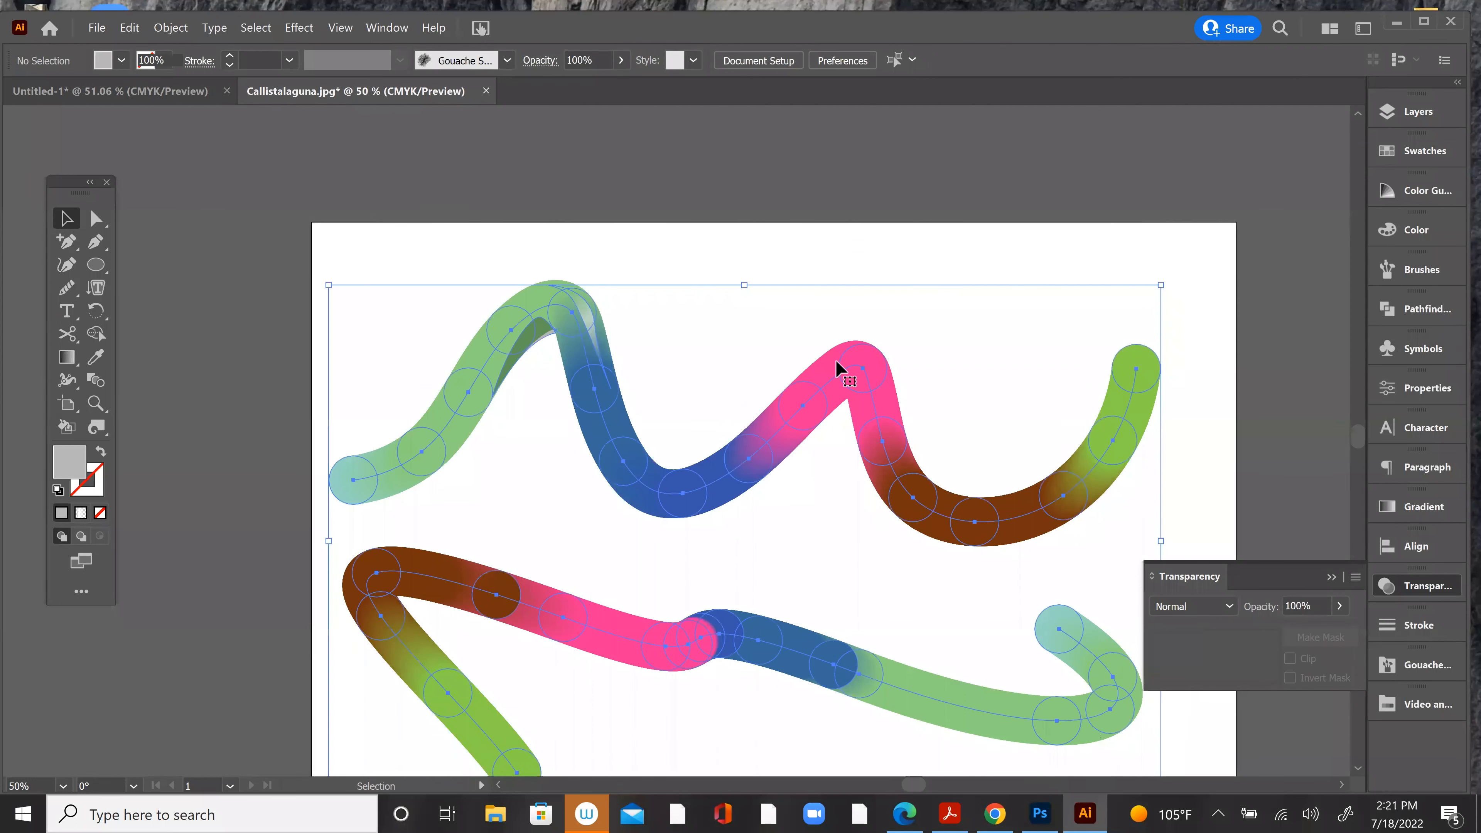
left_click(701, 223)
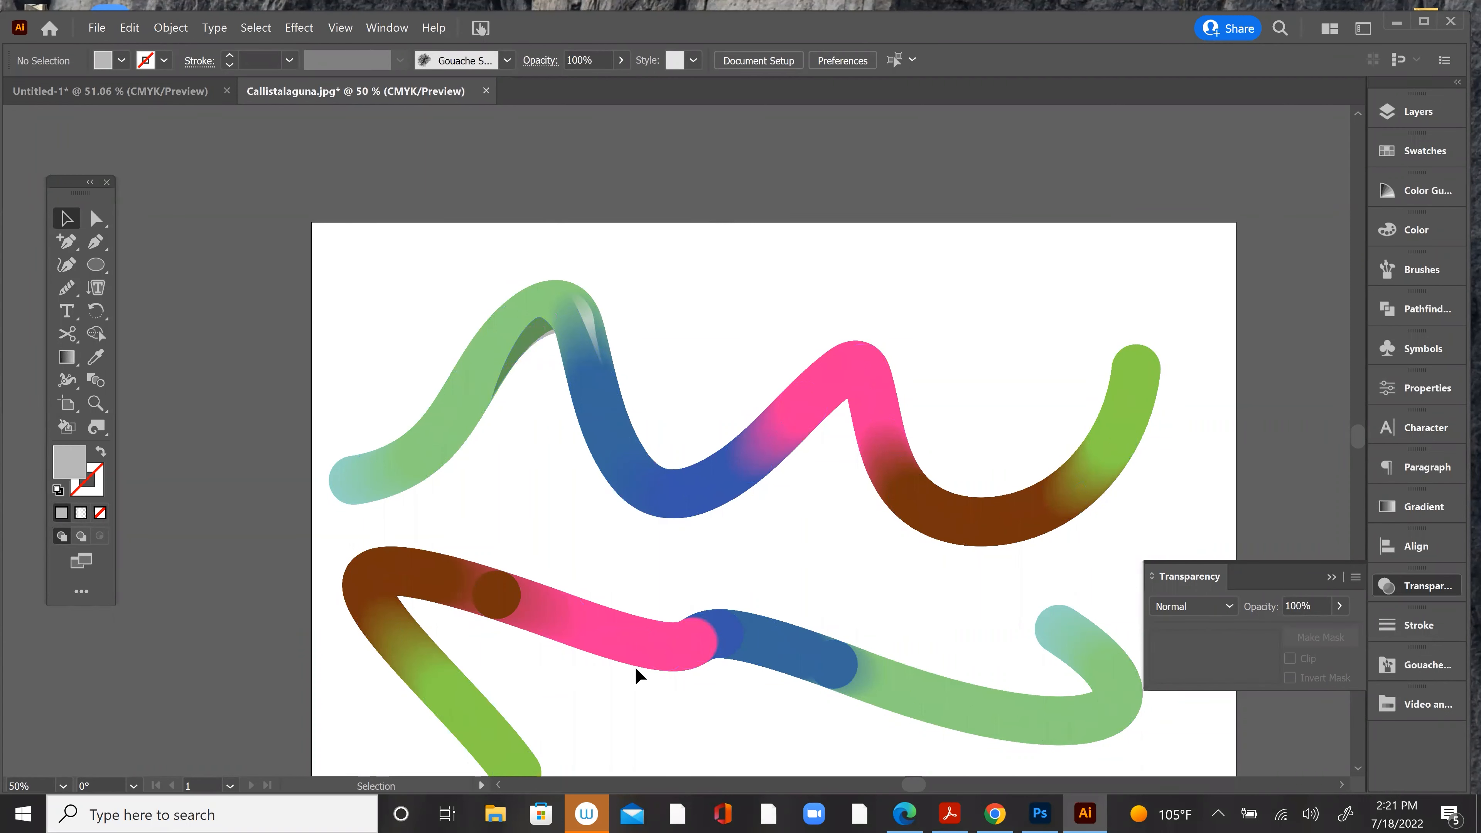
key("ctrl+a")
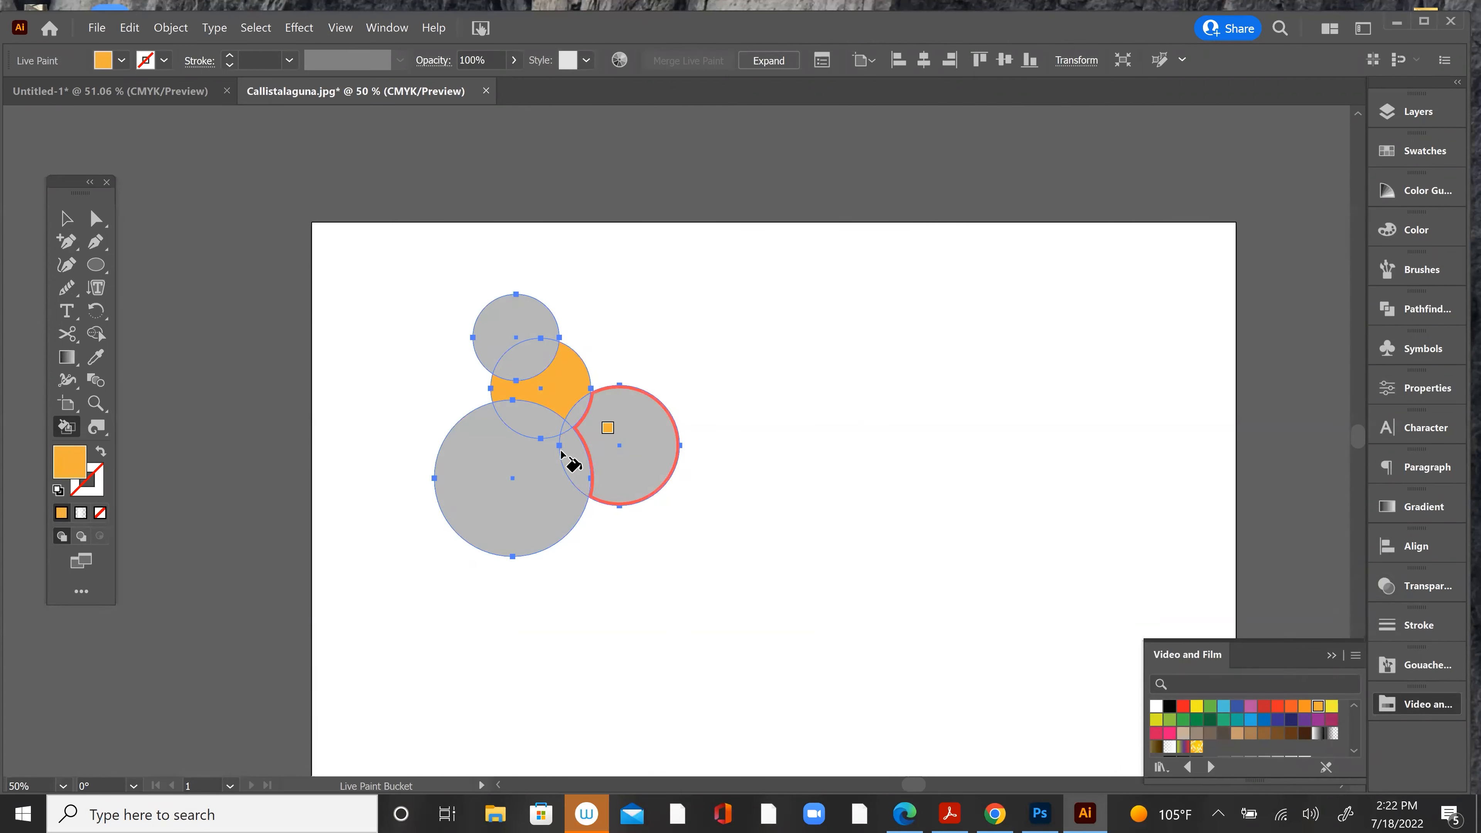
Step: Live-paint the smallest circle and the two lower circles' overlap orange, and the largest circle, its overlap with the middle circle and the outer circle red
left_click(573, 461)
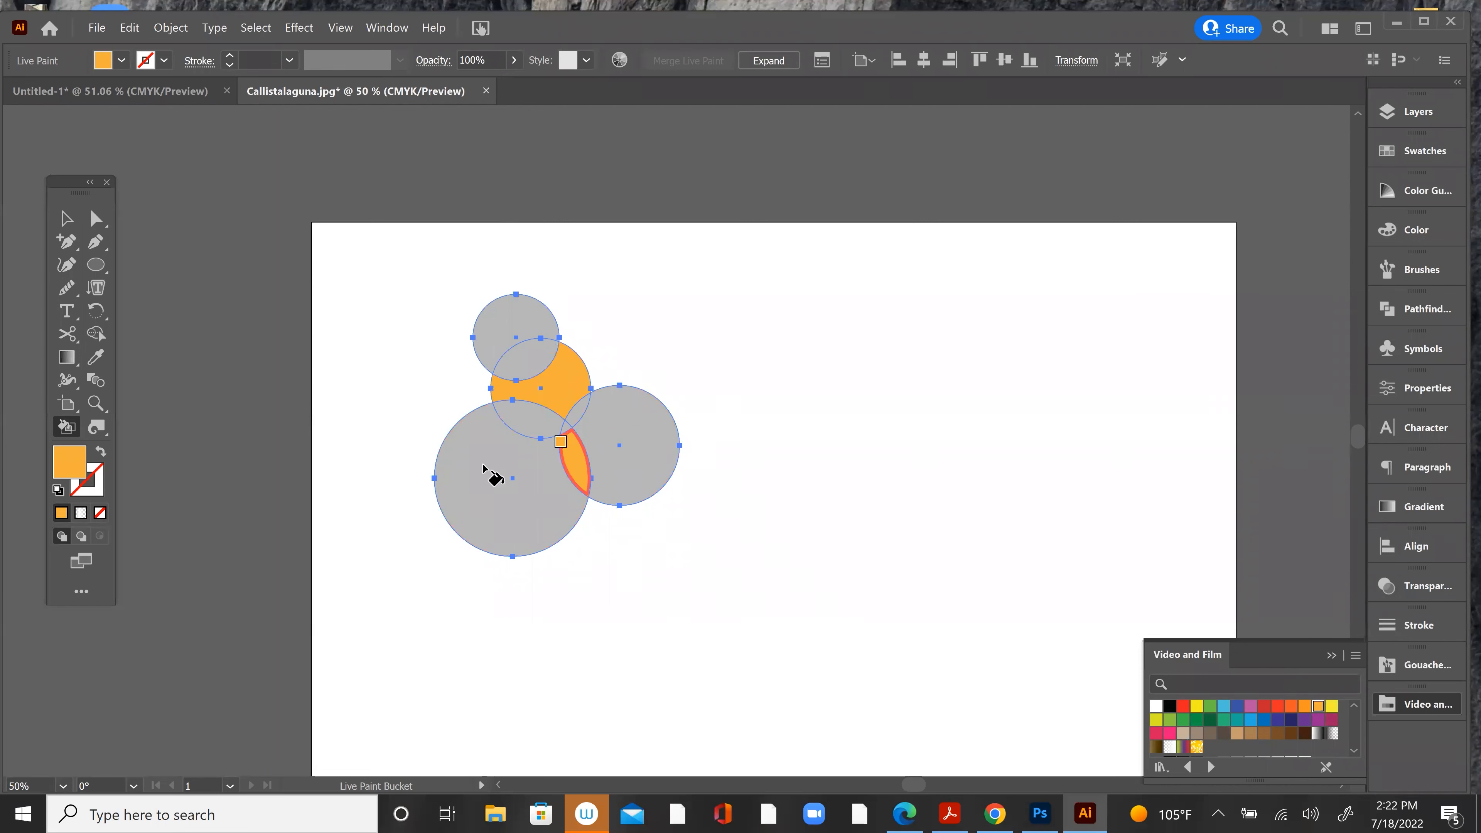
left_click(509, 325)
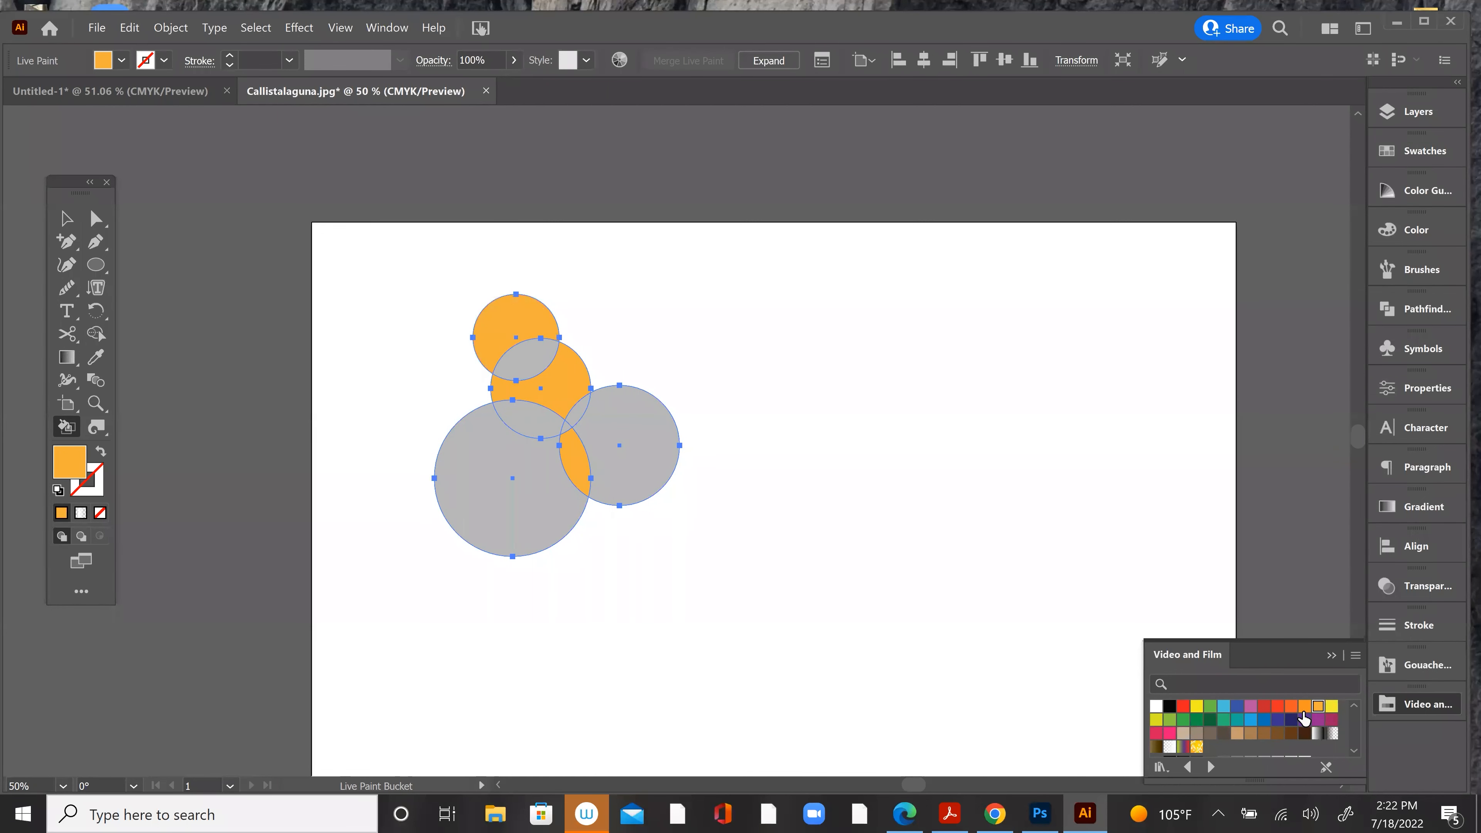
left_click(1278, 707)
left_click(513, 510)
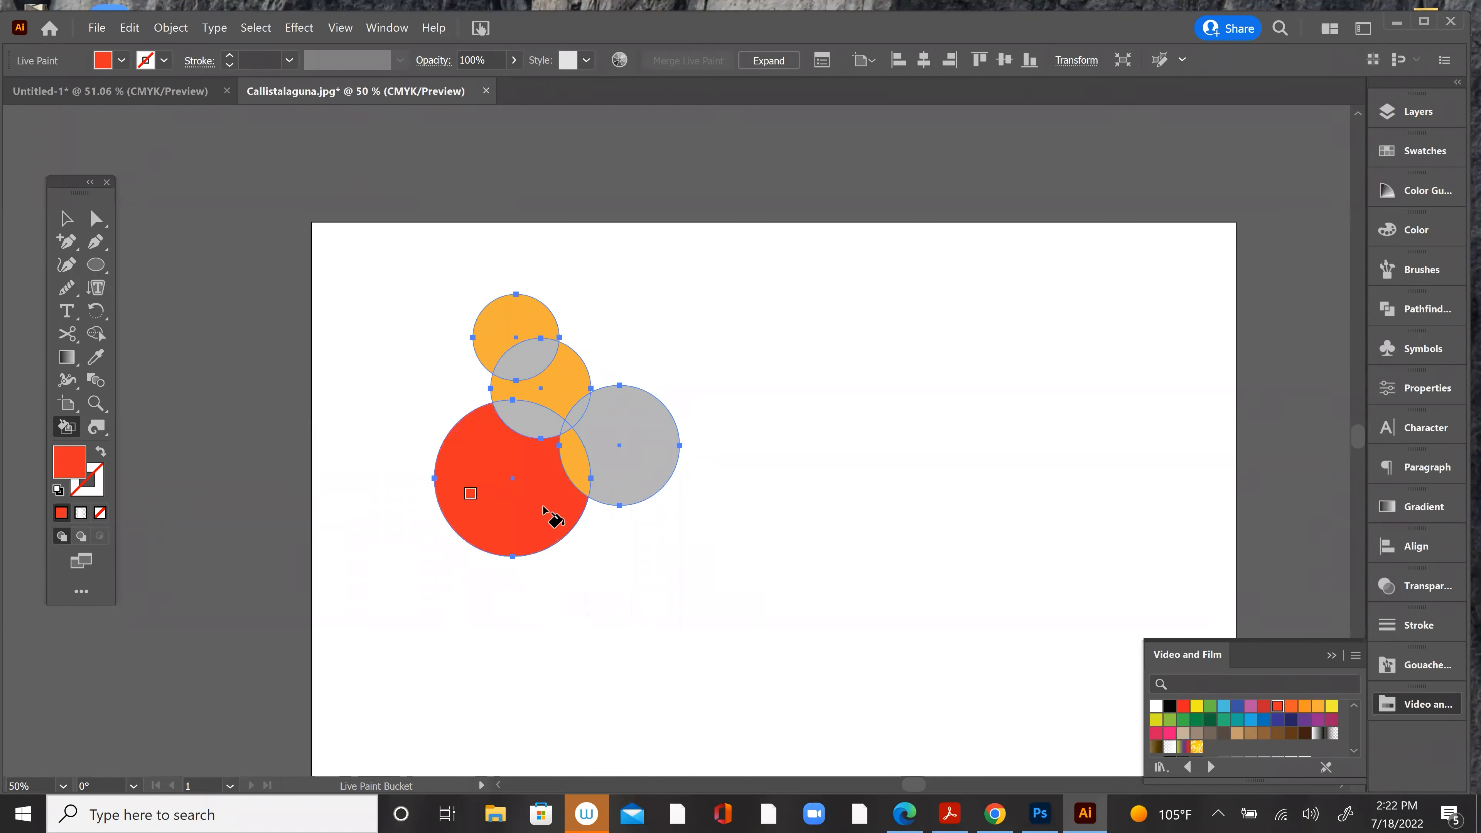
left_click(546, 416)
left_click(627, 448)
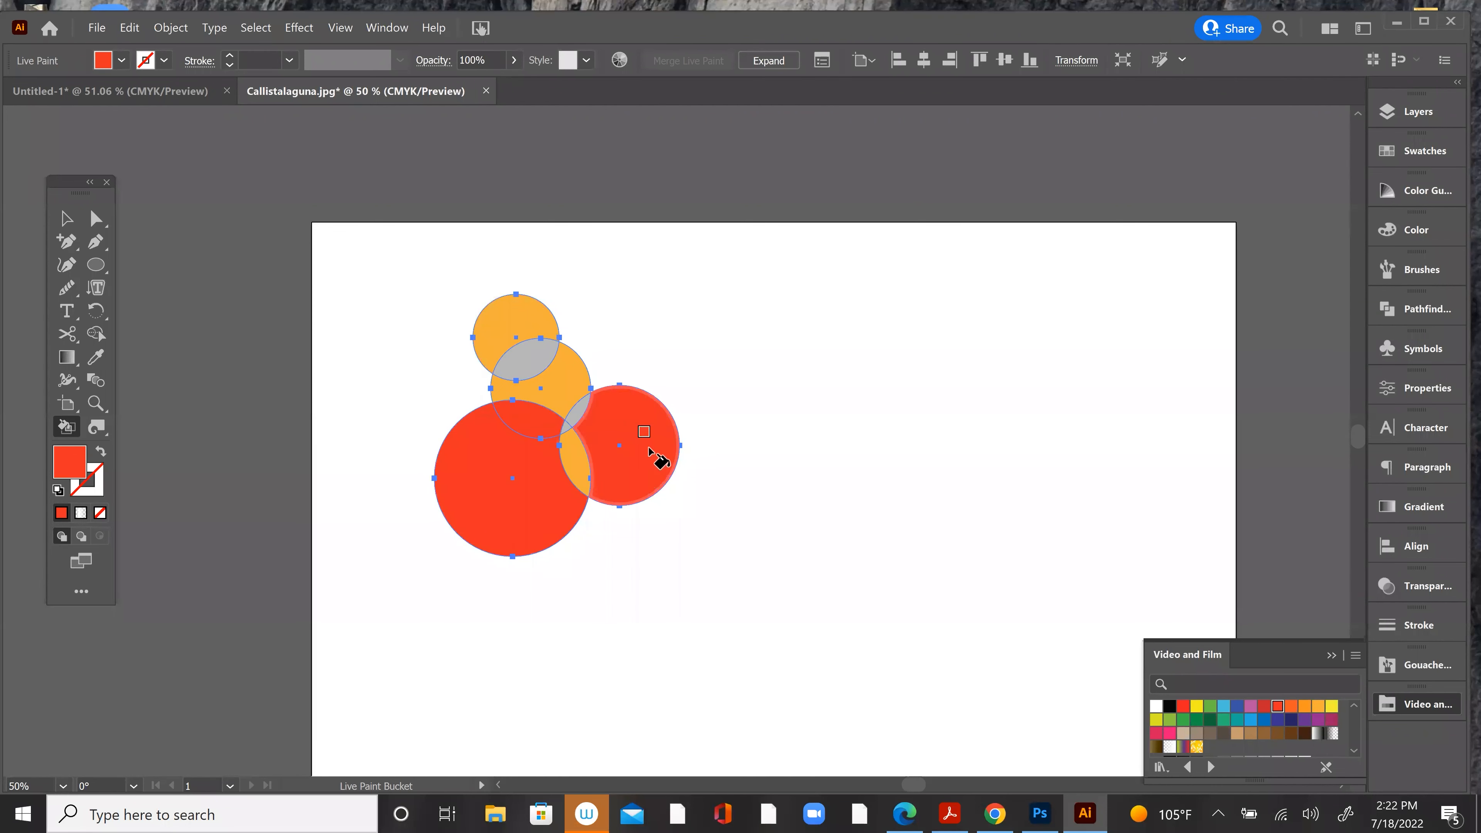
Step: Delete the whole Live Paint group of overlapping circles from the artboard
left_click(65, 219)
left_click(503, 319)
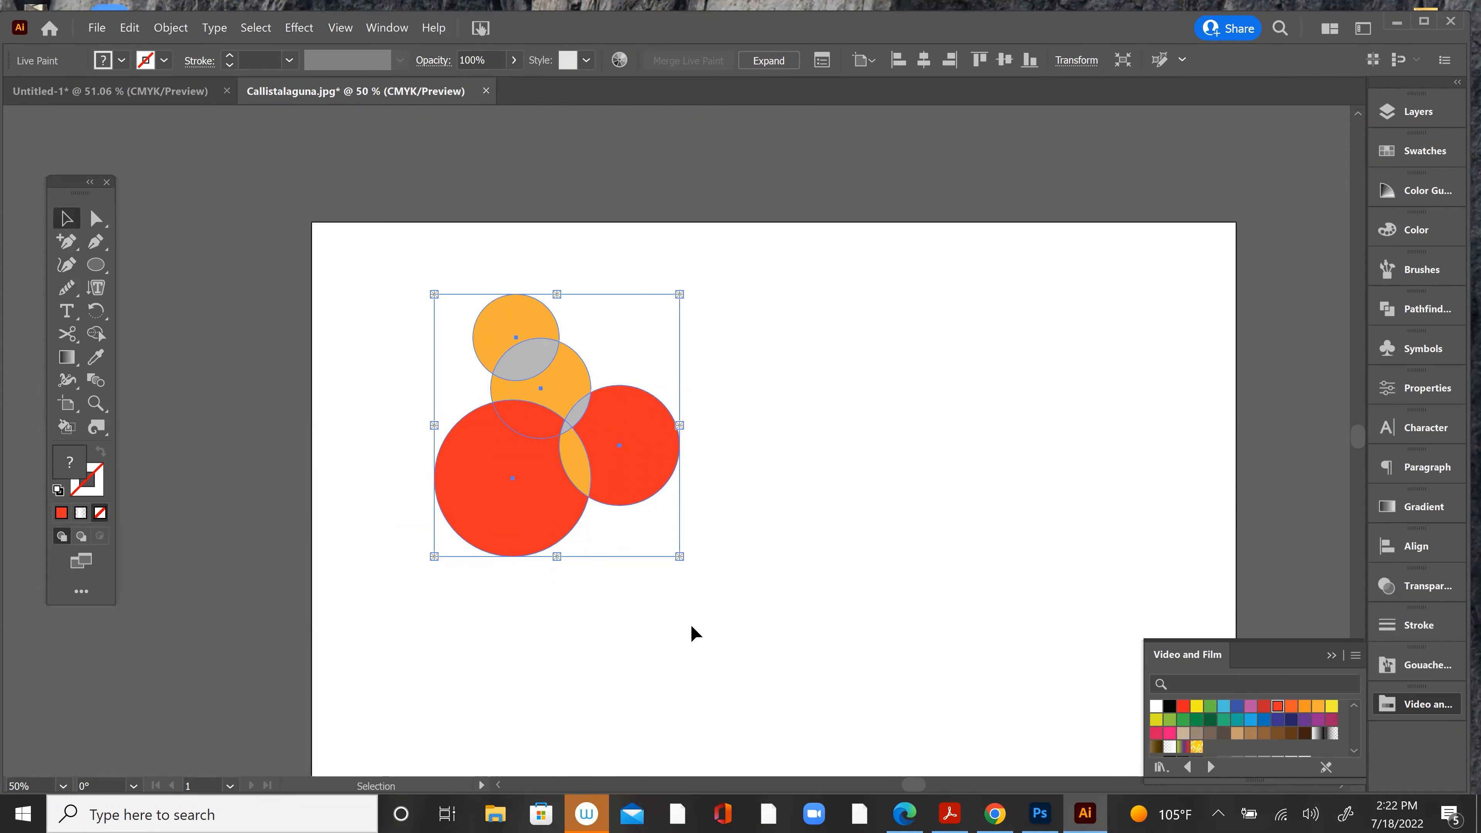
key("Delete")
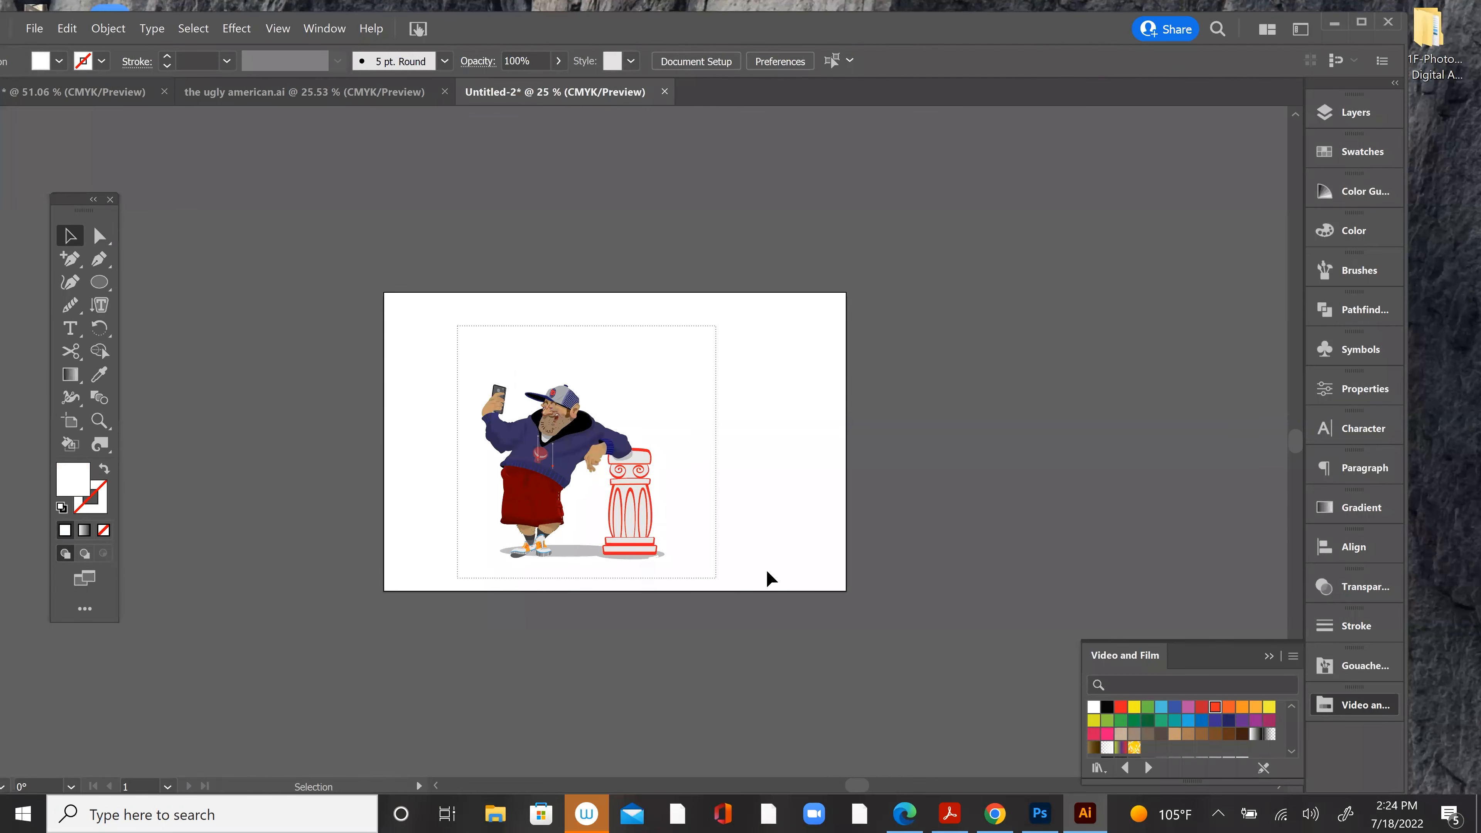
Step: Select the entire character and column artwork in the Untitled-2 document
left_click_drag(767, 571, 882, 448)
left_click(883, 448, "ctrl")
key("ctrl+plus")
key("ctrl+plus")
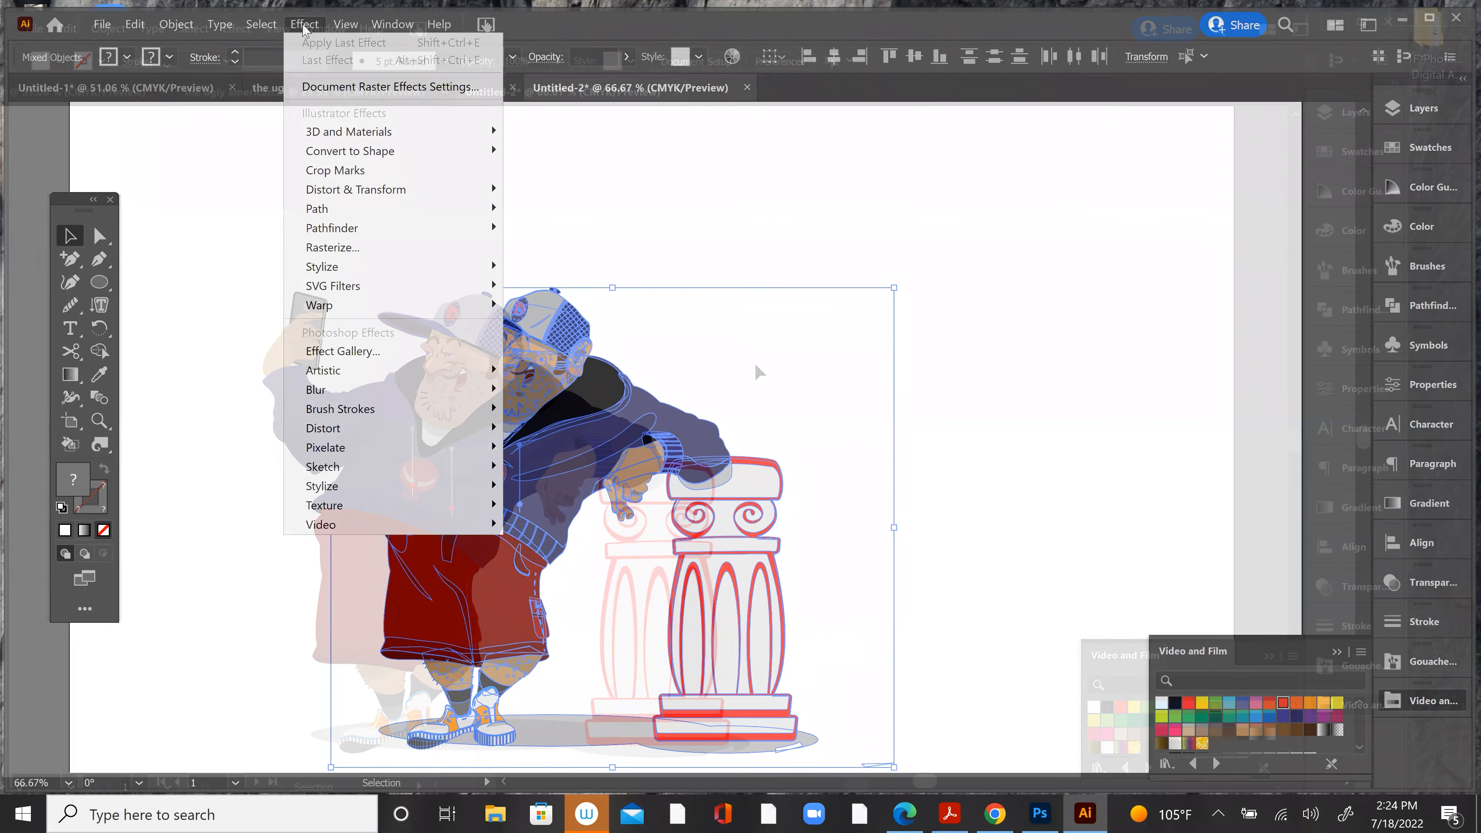
Step: Apply the Pointillize effect with a cell size of 54 to the selected character and column artwork
mouse_move(348, 372)
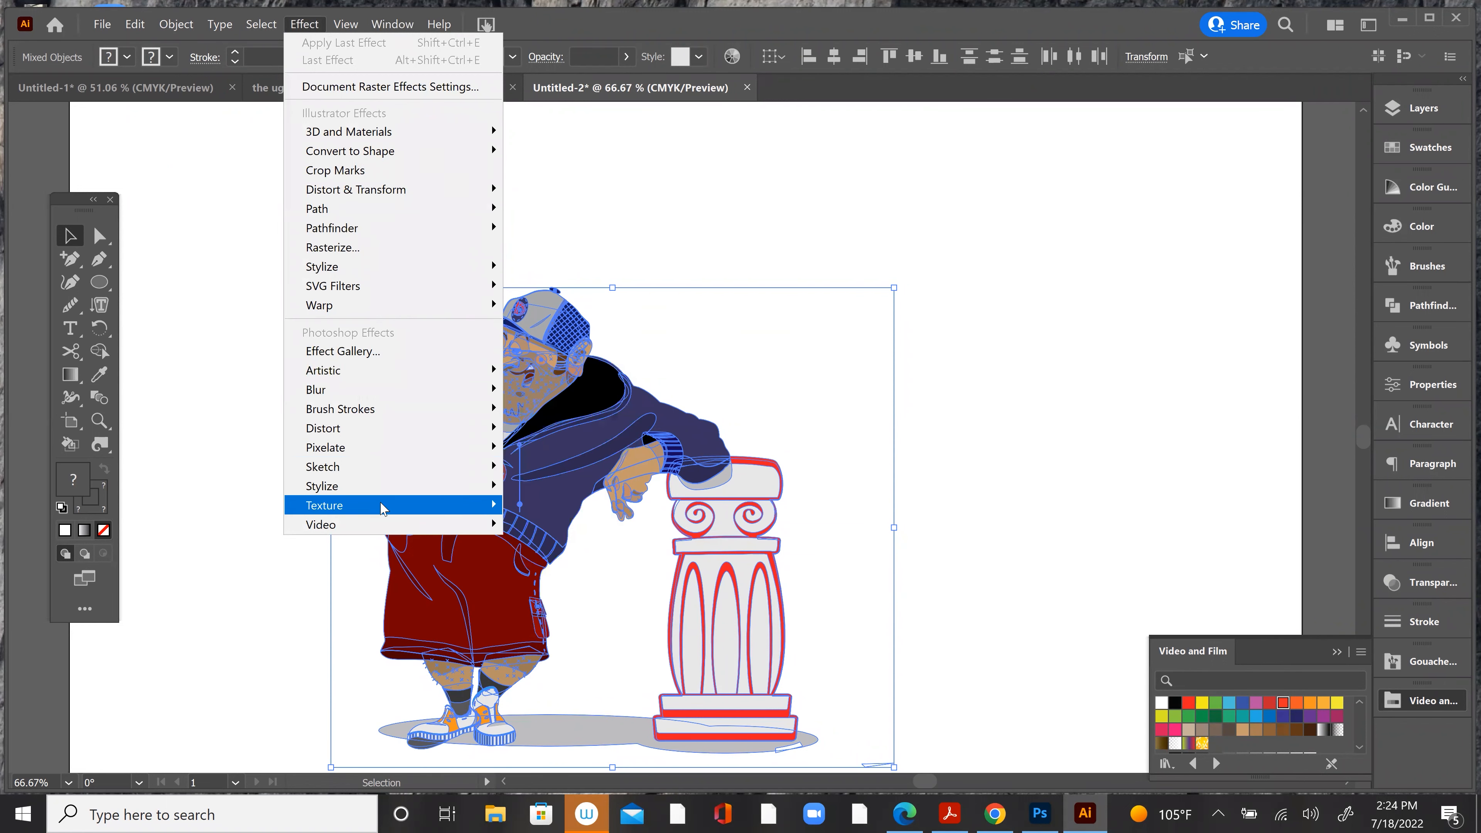
mouse_move(387, 456)
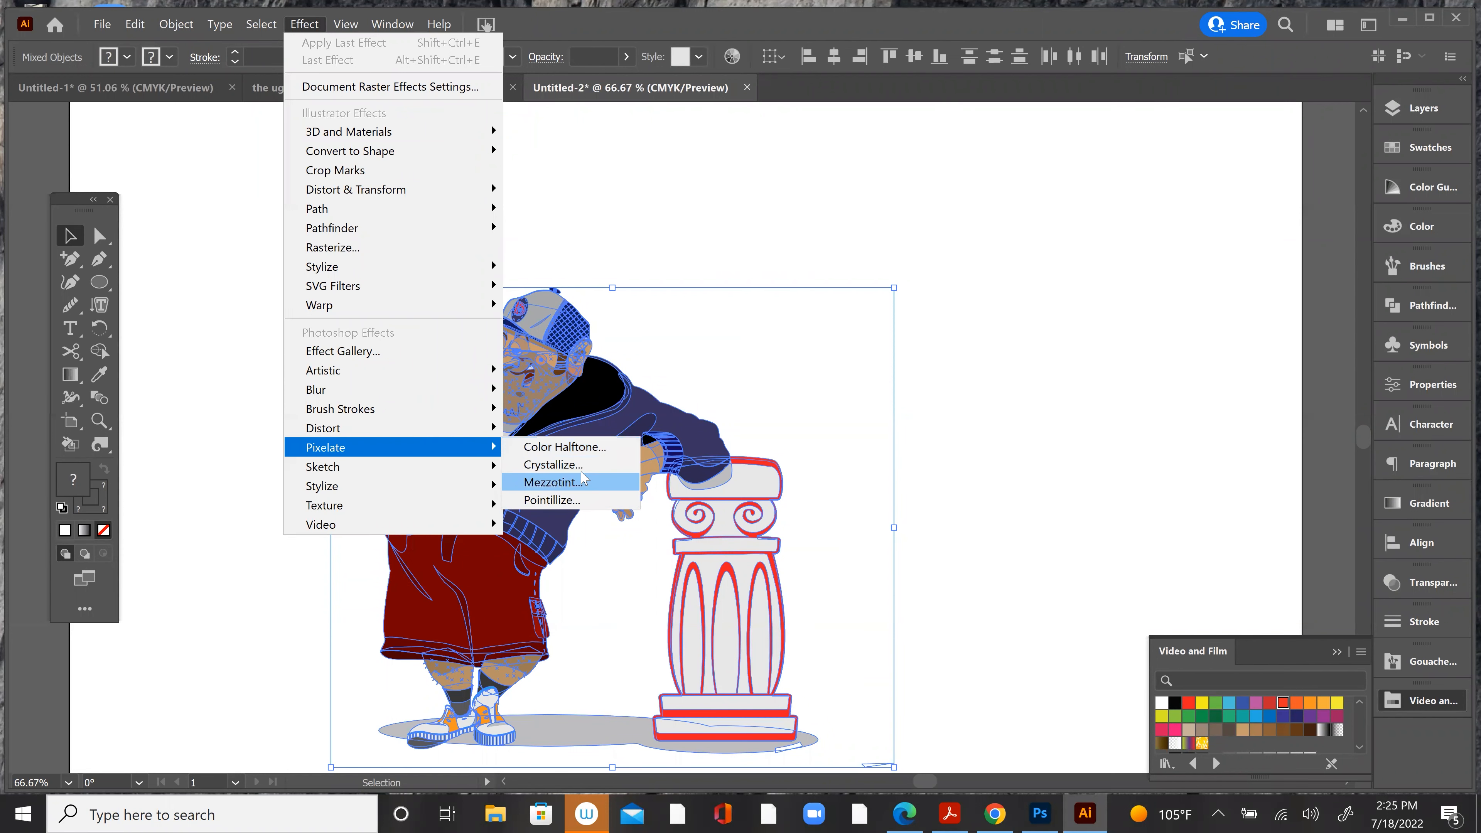
left_click(585, 506)
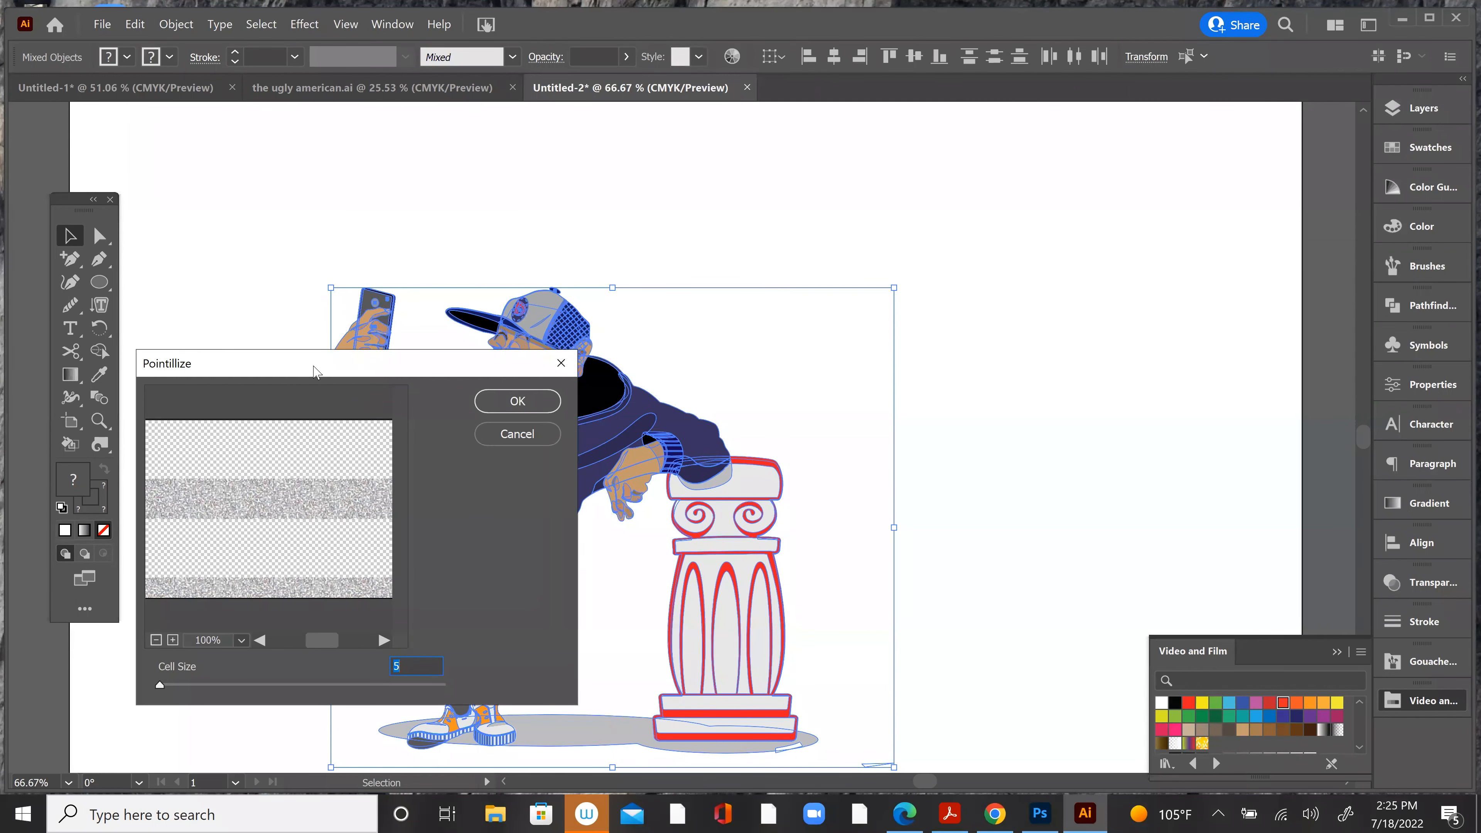
left_click_drag(313, 372, 815, 175)
left_click_drag(661, 489, 711, 494)
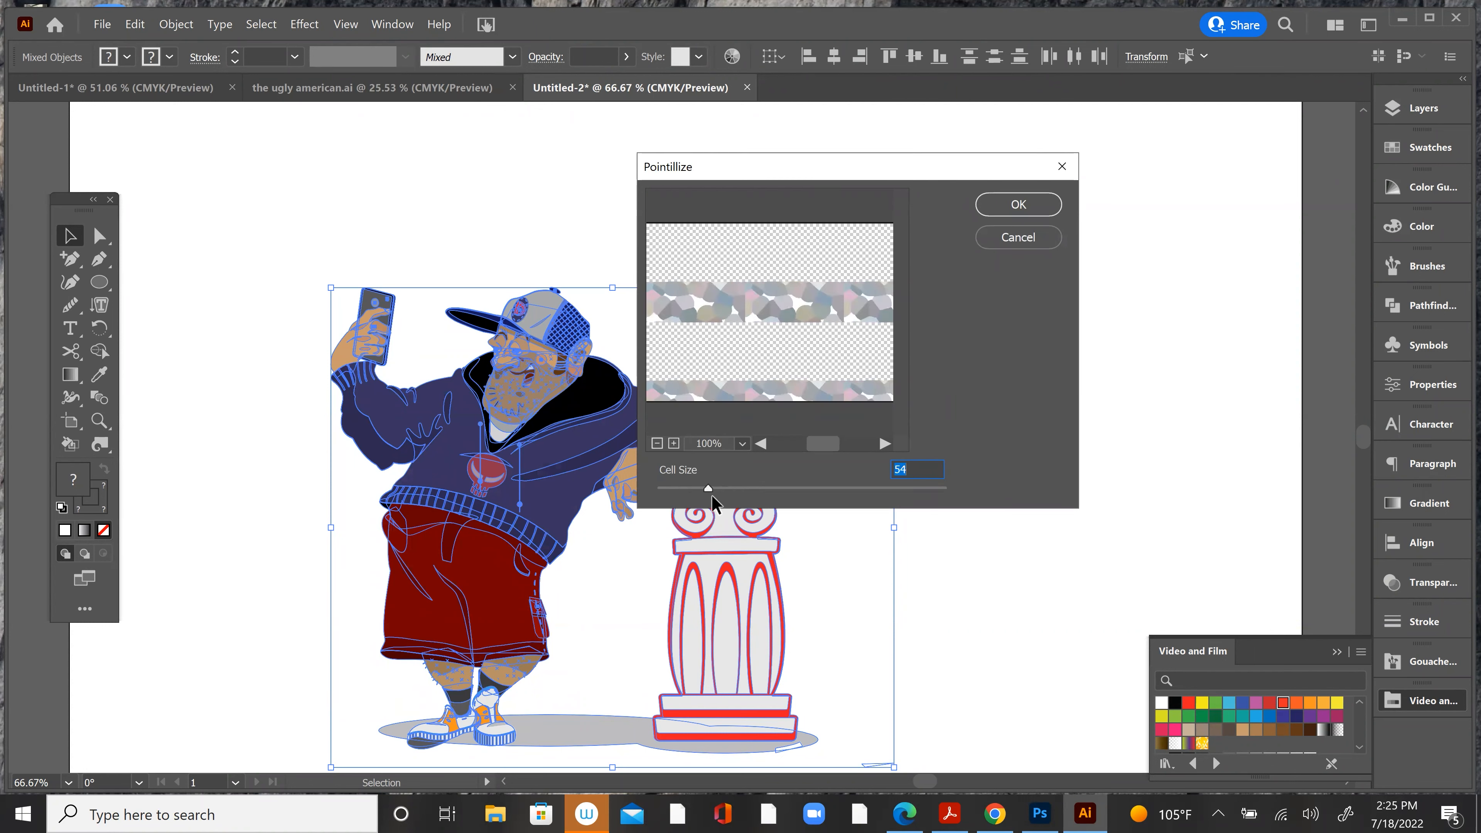
left_click(1006, 206)
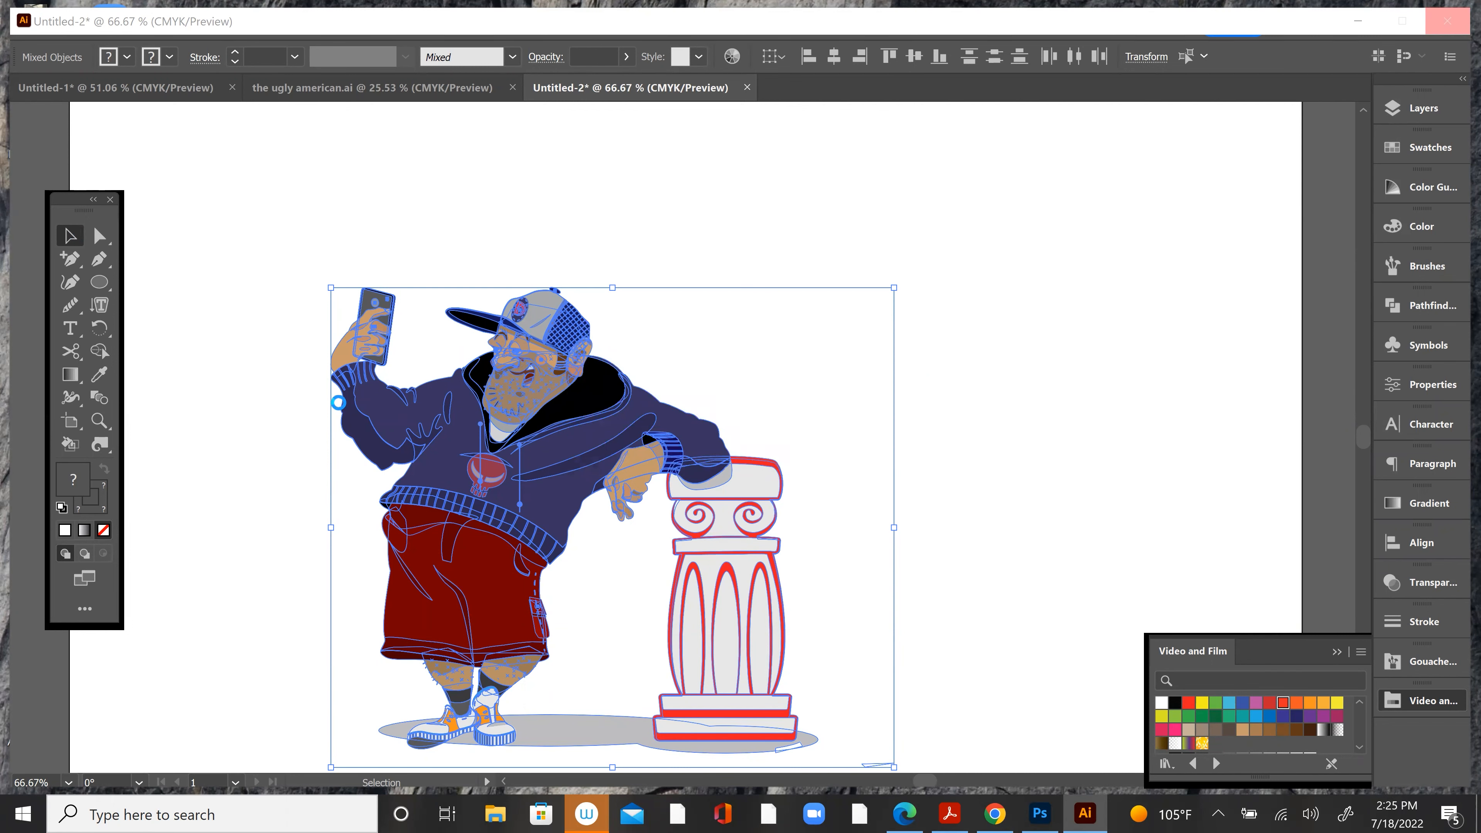
left_click(279, 461)
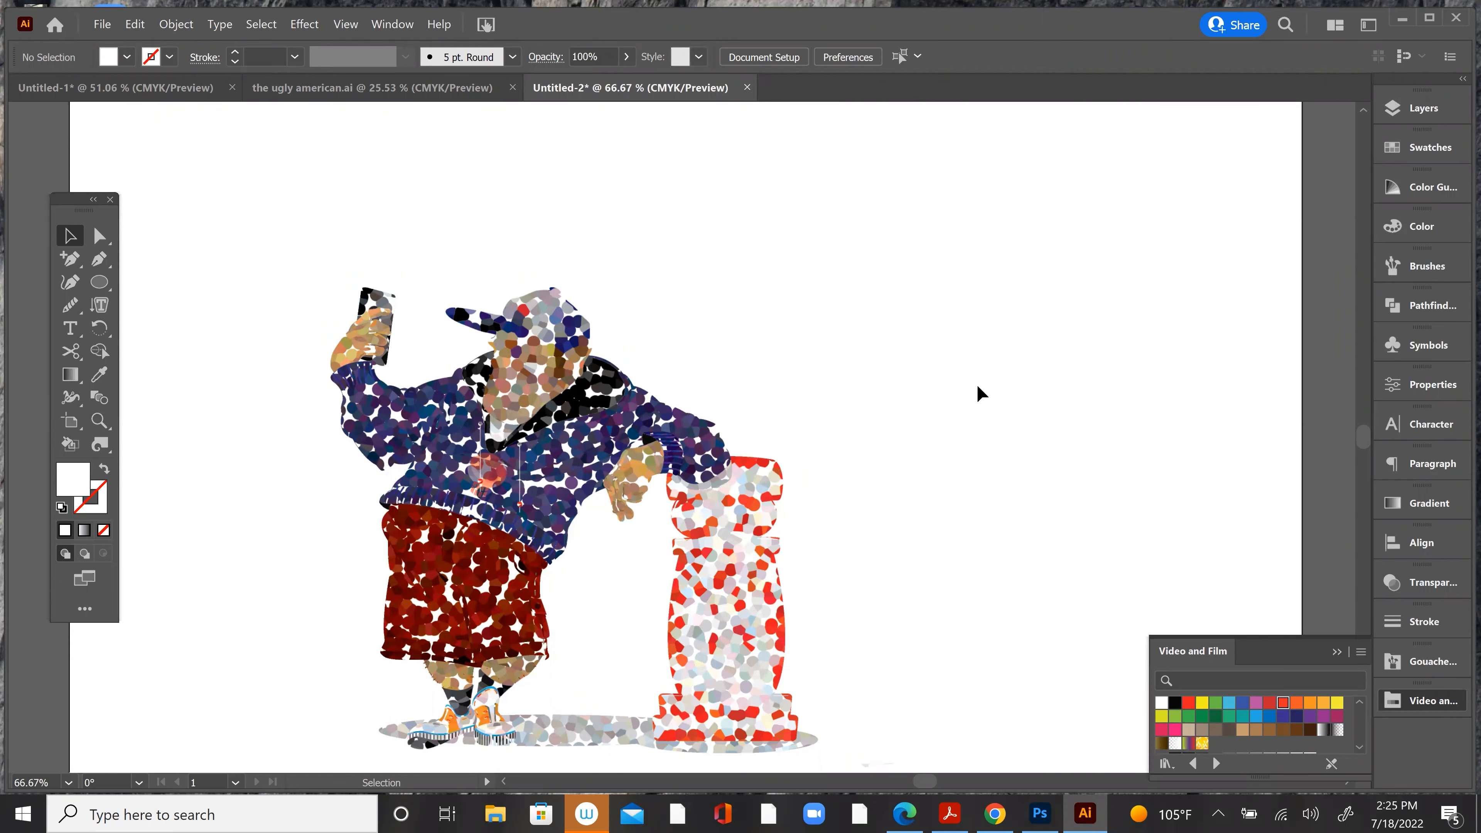
Step: Undo the Pointillize effect on the character and column artwork
key("a")
key("v")
key("ctrl")
key("ctrl+z")
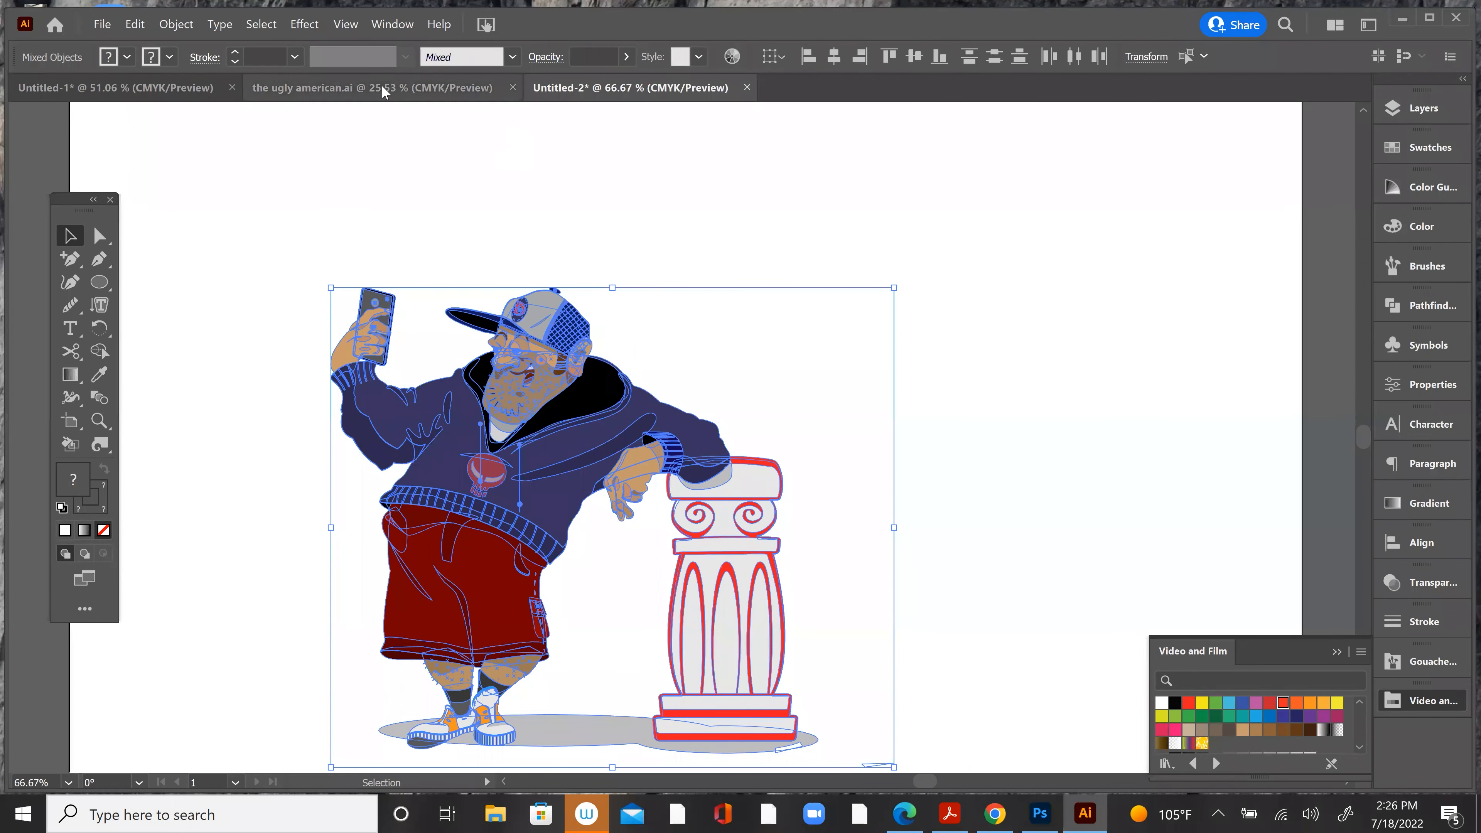
Step: Apply the Color Halftone effect with a maximum radius of 25 pixels to the selected character and column artwork
left_click(306, 24)
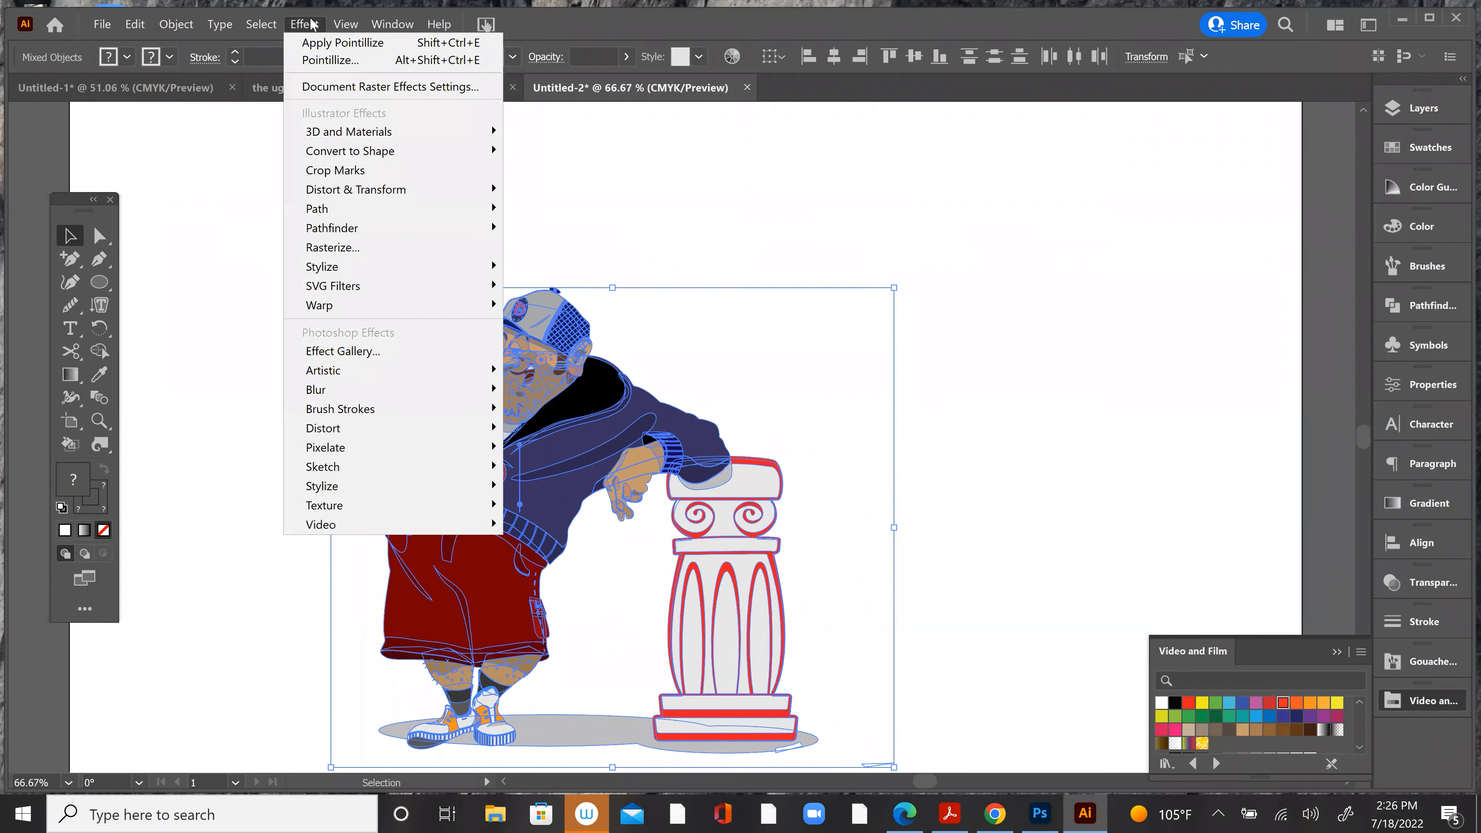
mouse_move(326, 385)
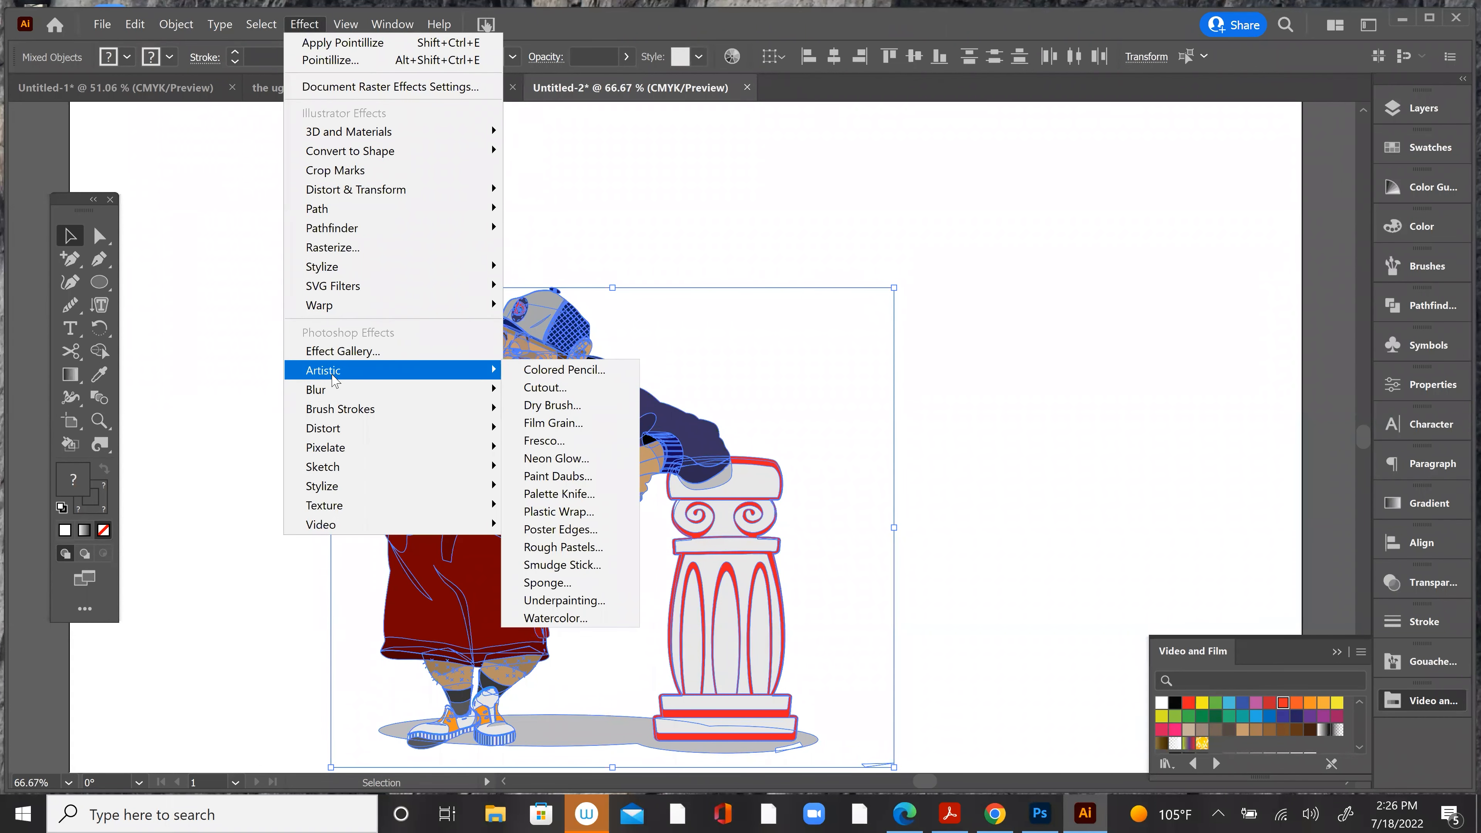
mouse_move(343, 455)
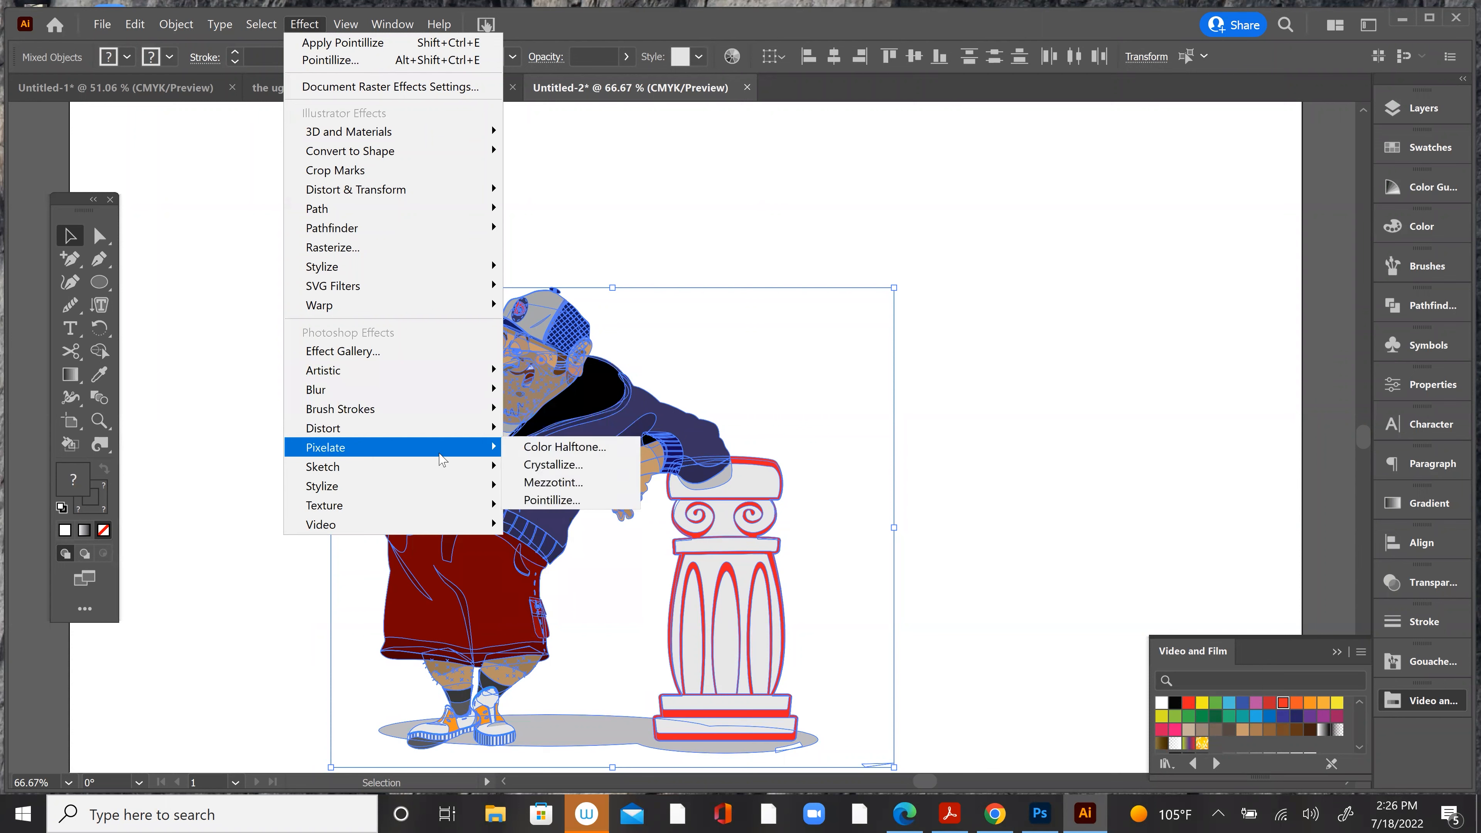
left_click(564, 447)
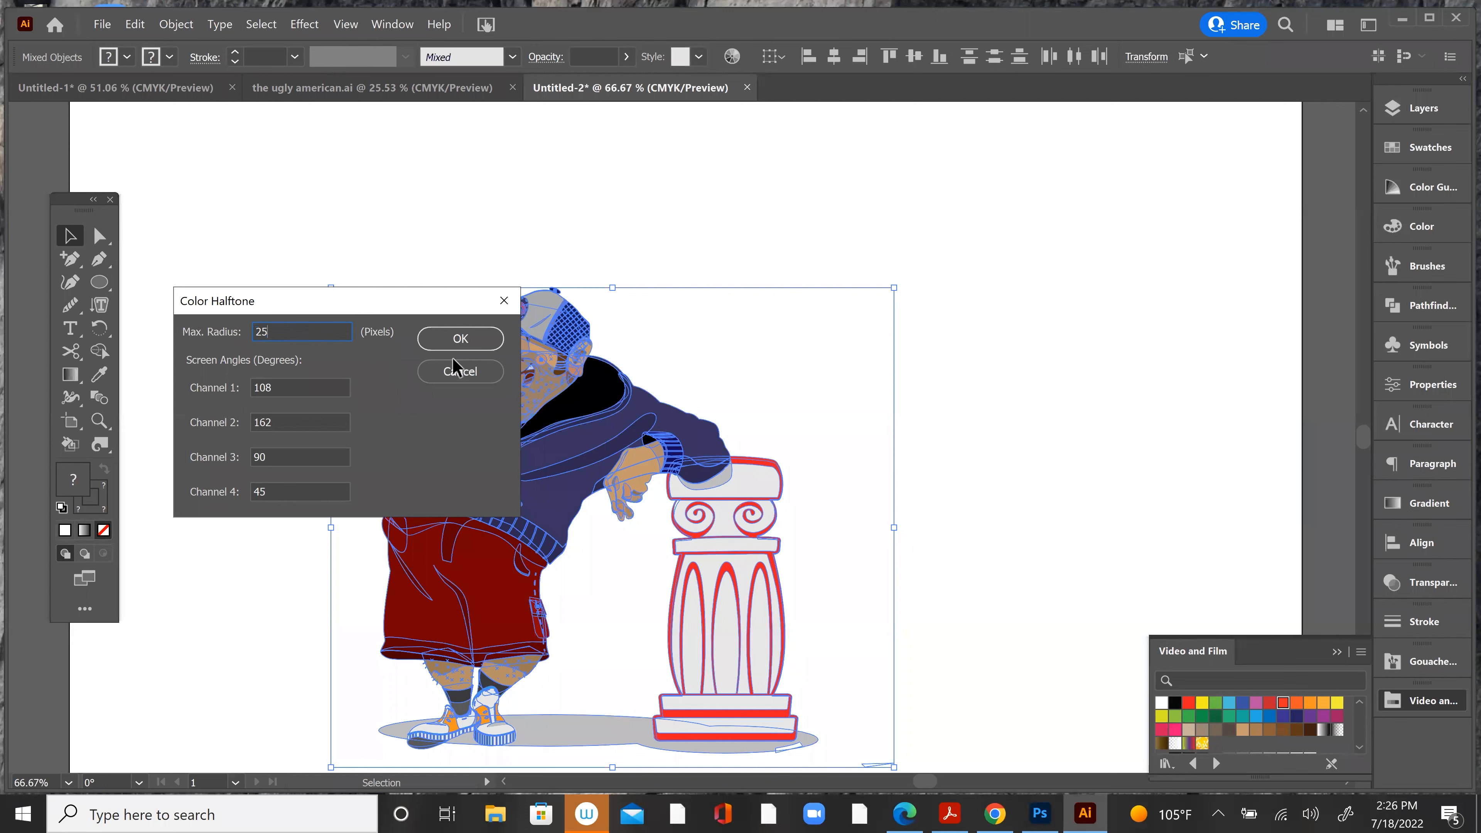
left_click(474, 337)
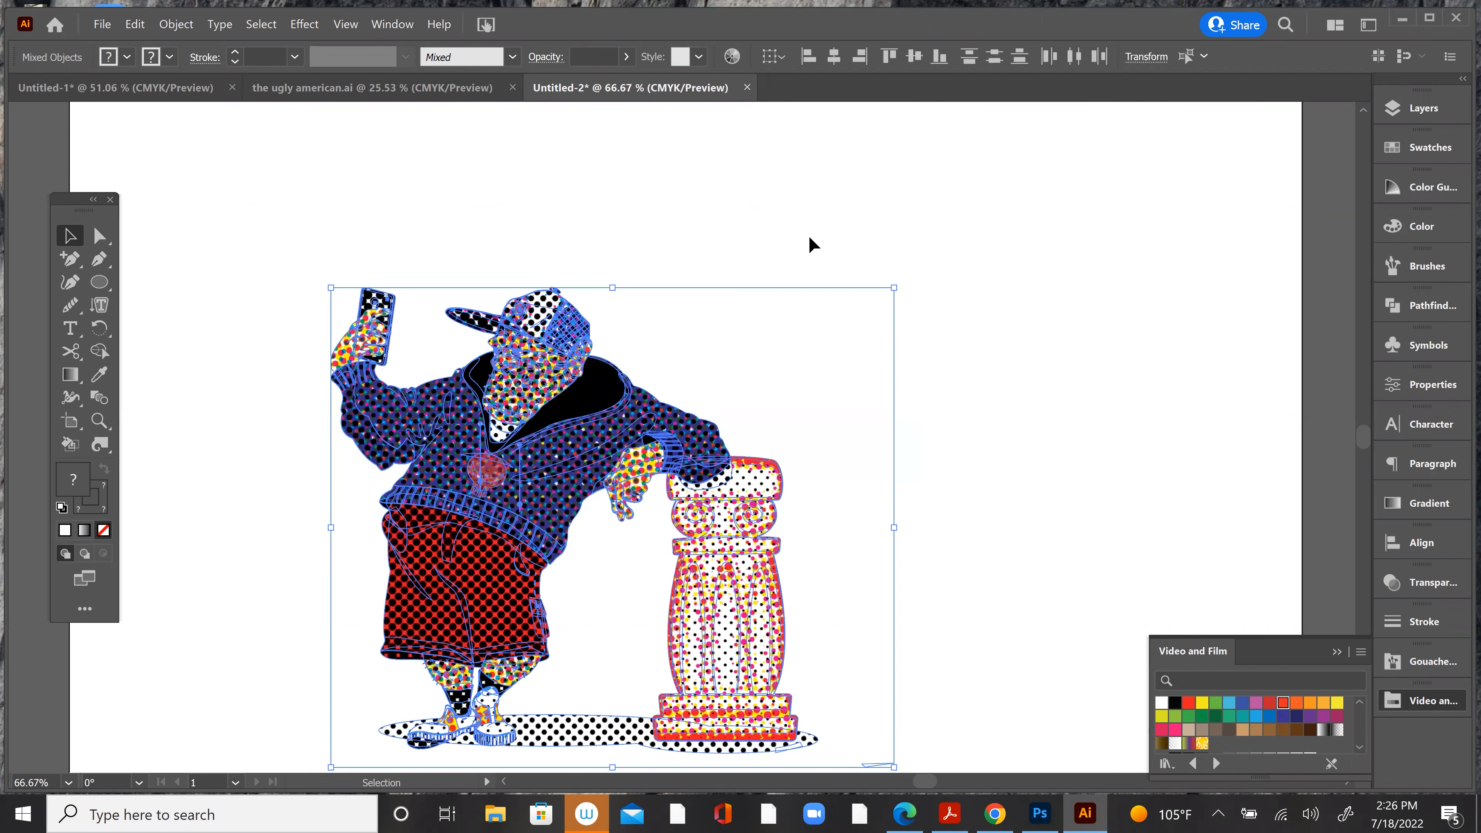
left_click(879, 220)
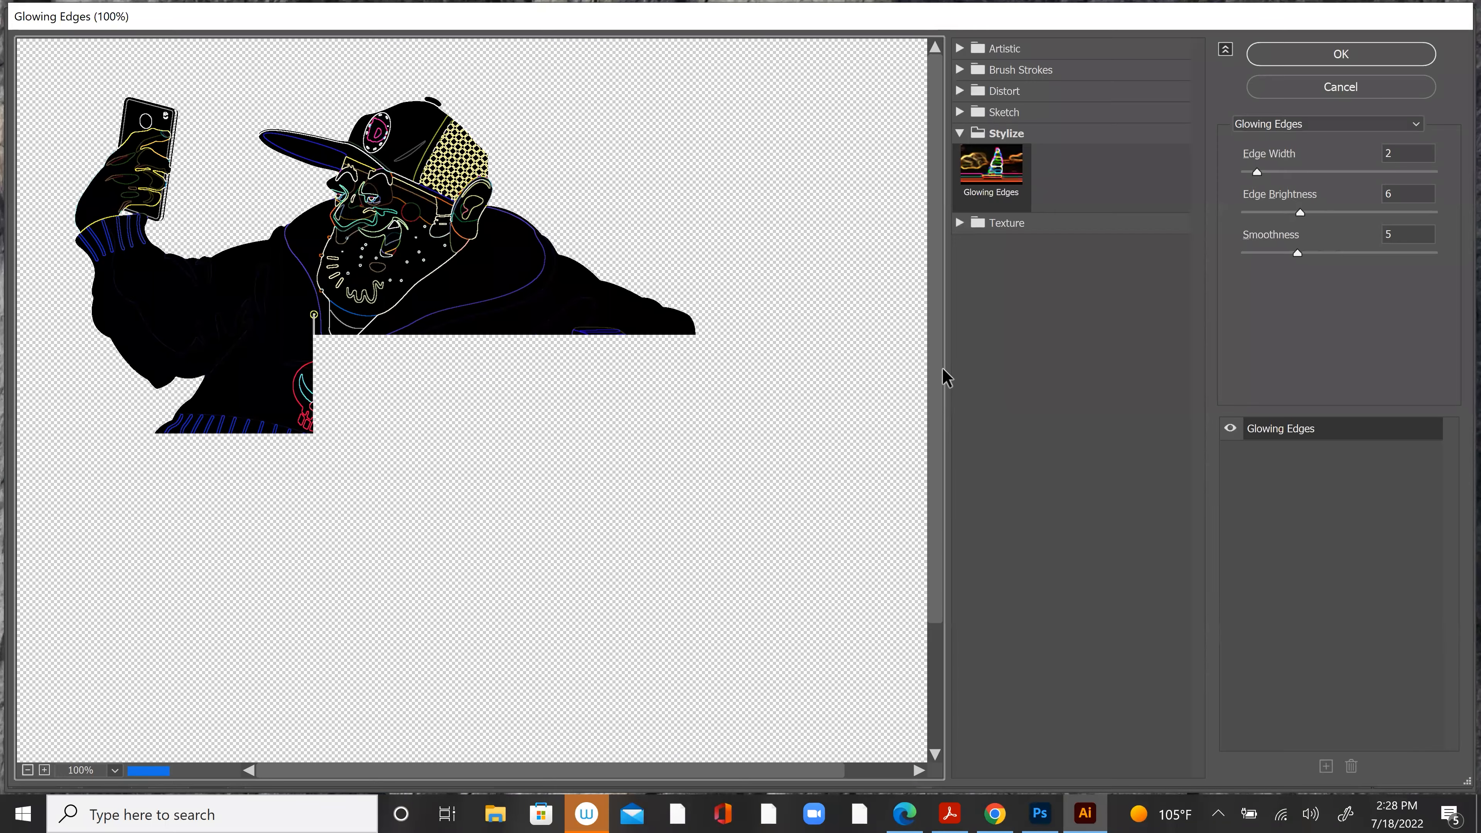
Step: Try the Patchwork texture at square sizes 0 and 10, followed by Stained Glass and Texturizer, and discard the effect
left_click(973, 223)
left_click(1004, 322)
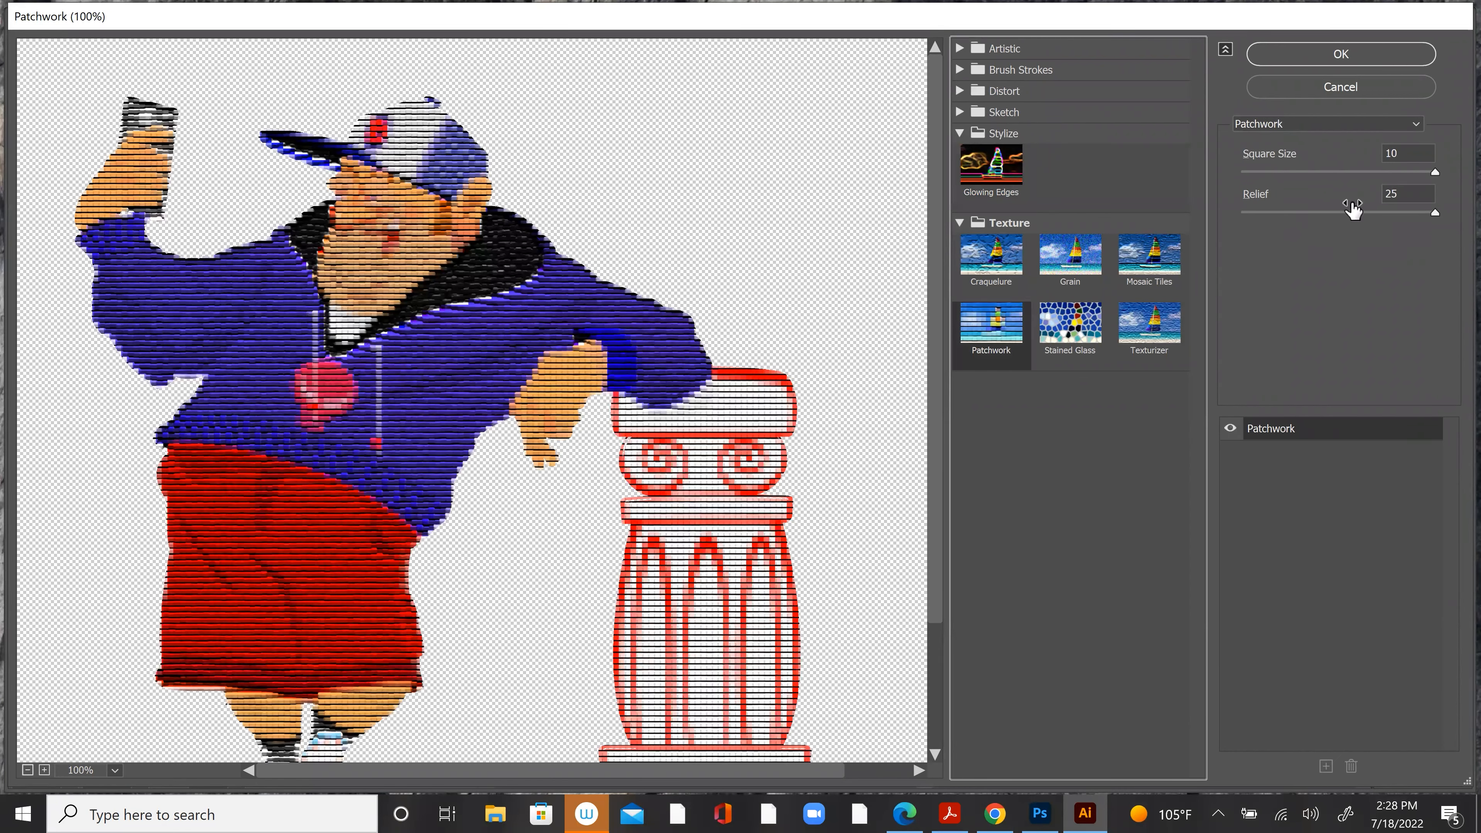
left_click_drag(1437, 173, 1212, 183)
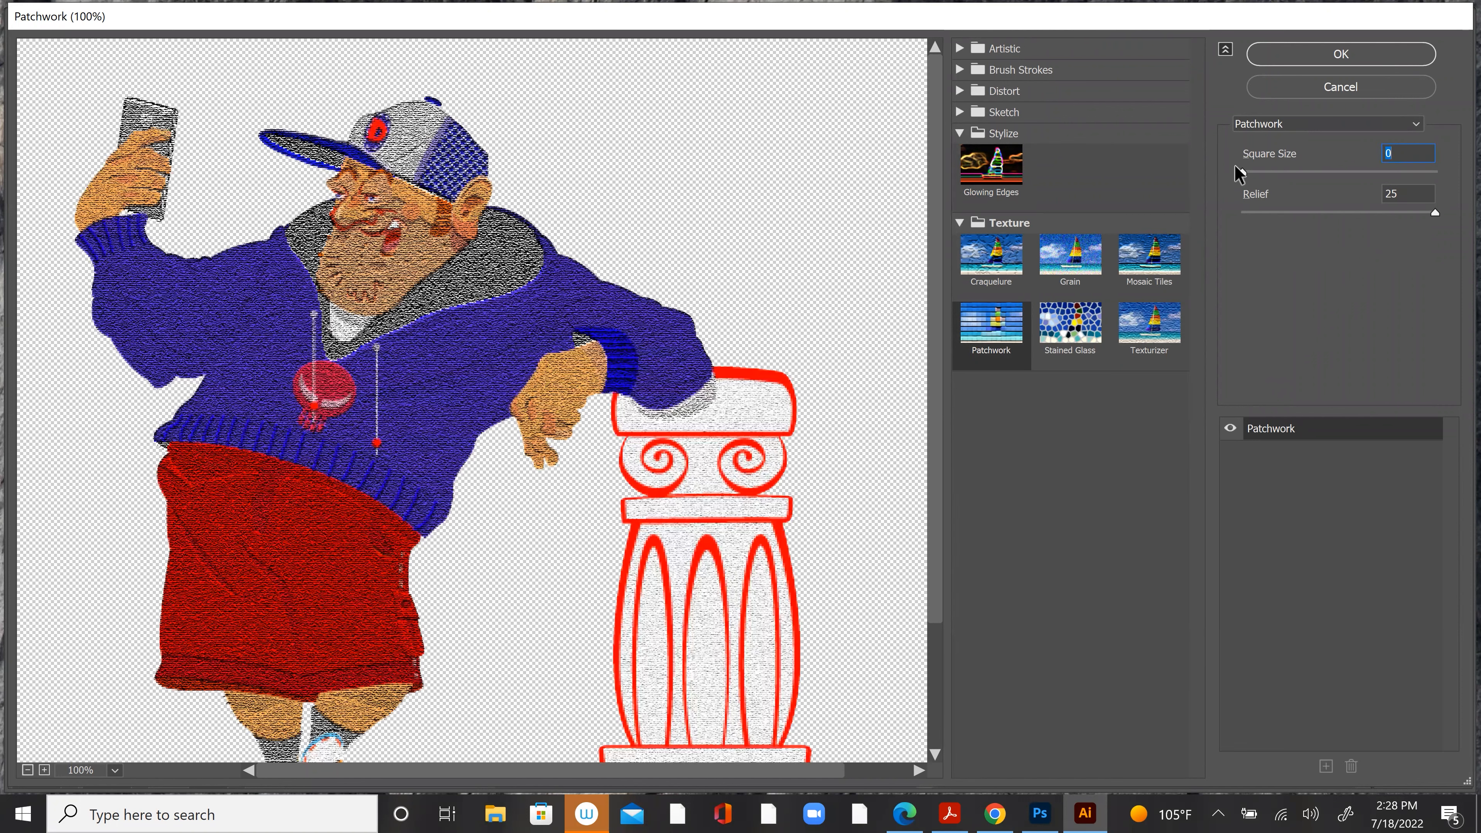
left_click_drag(1242, 172, 1440, 175)
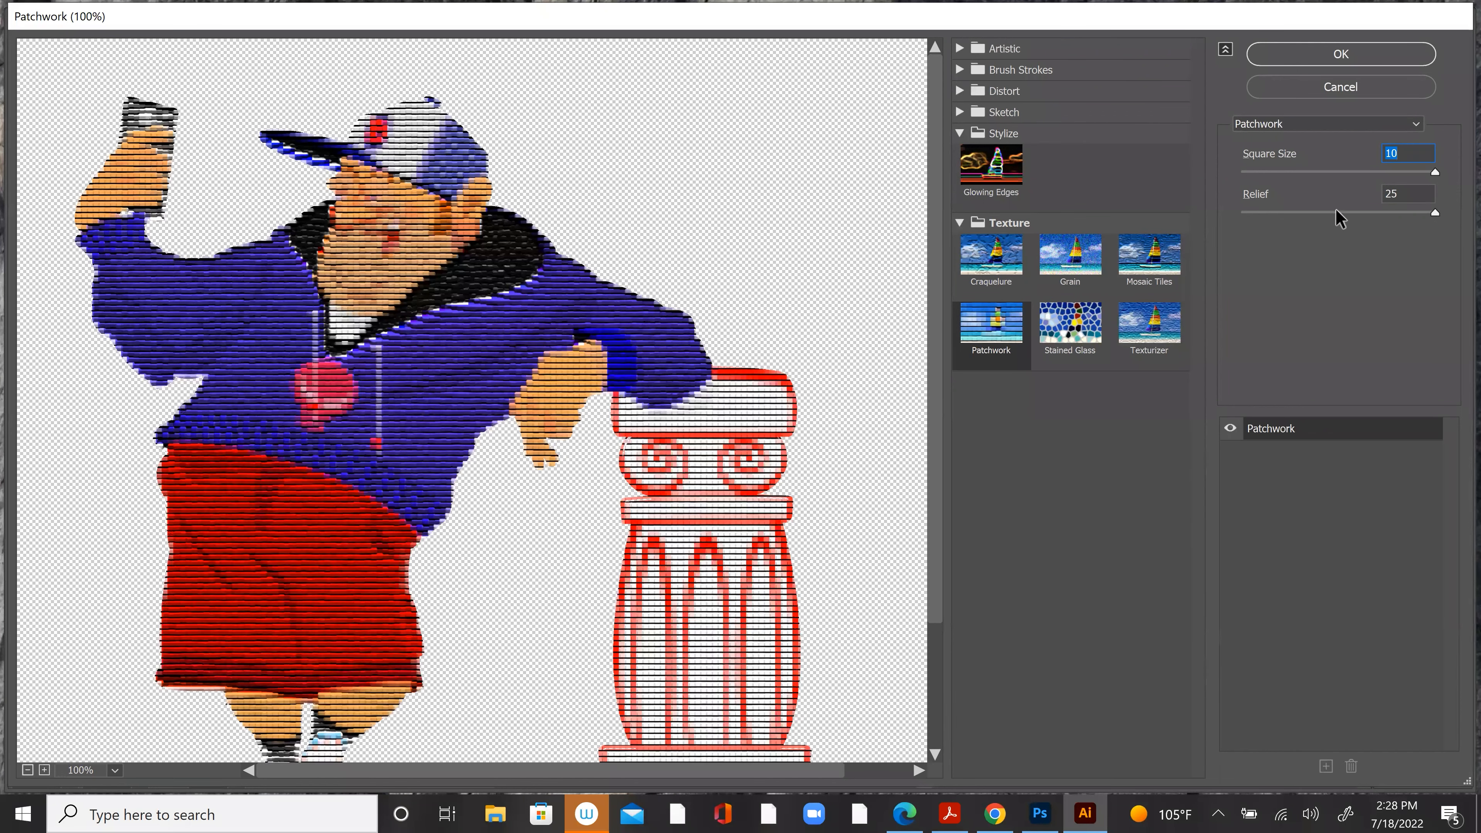
left_click(1068, 332)
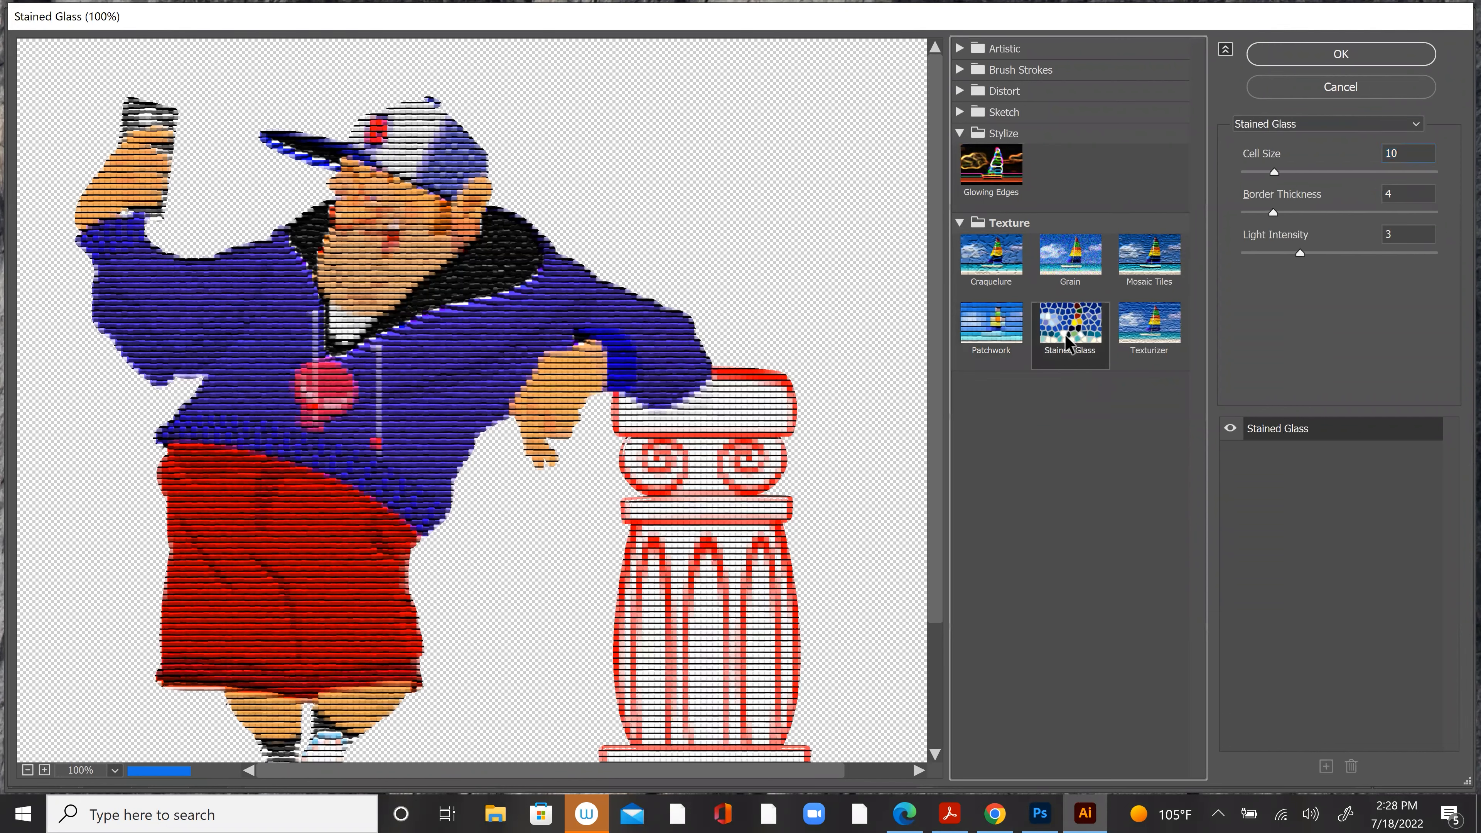
left_click(1157, 320)
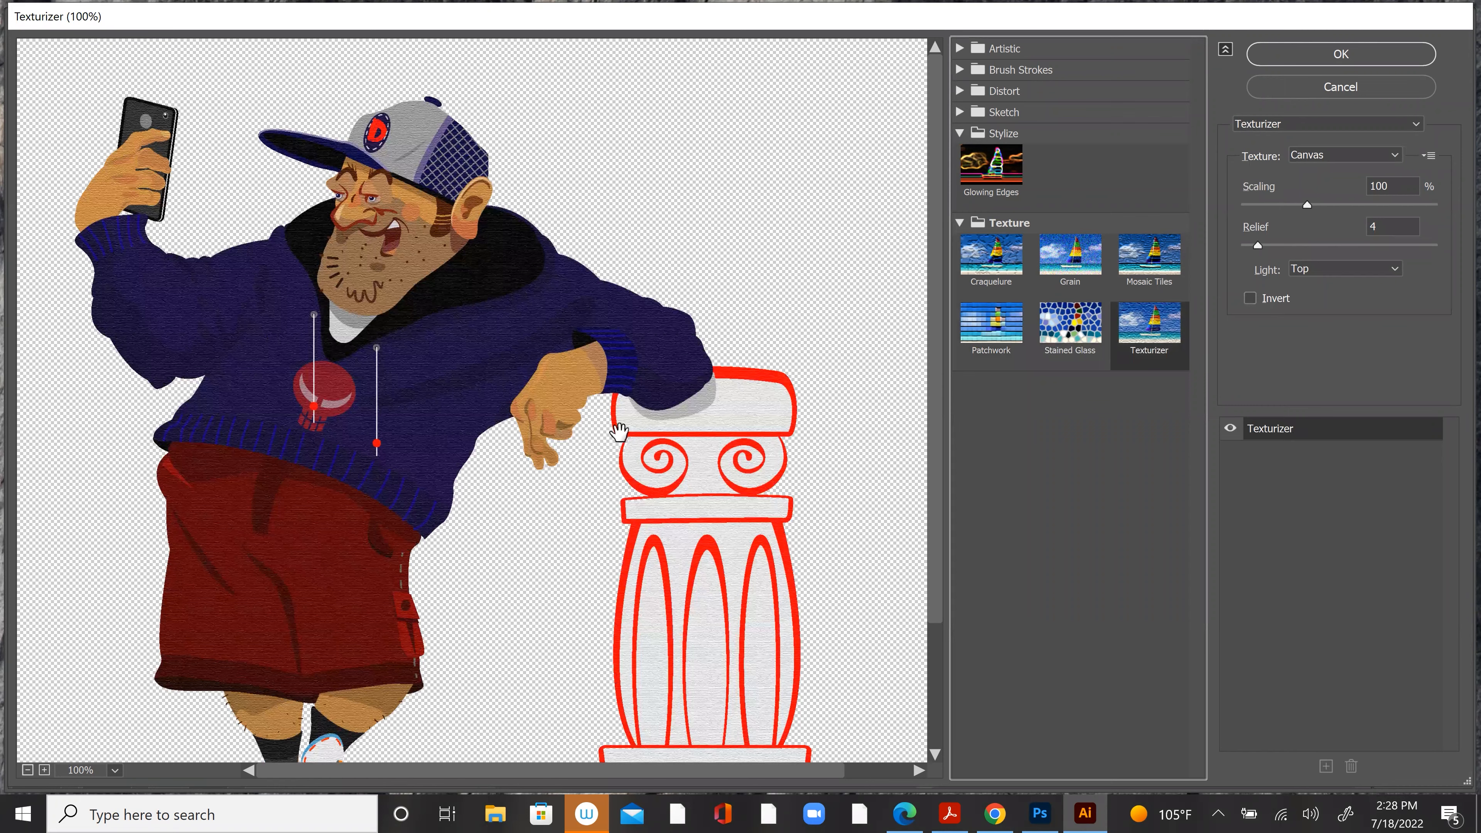
left_click(1344, 88)
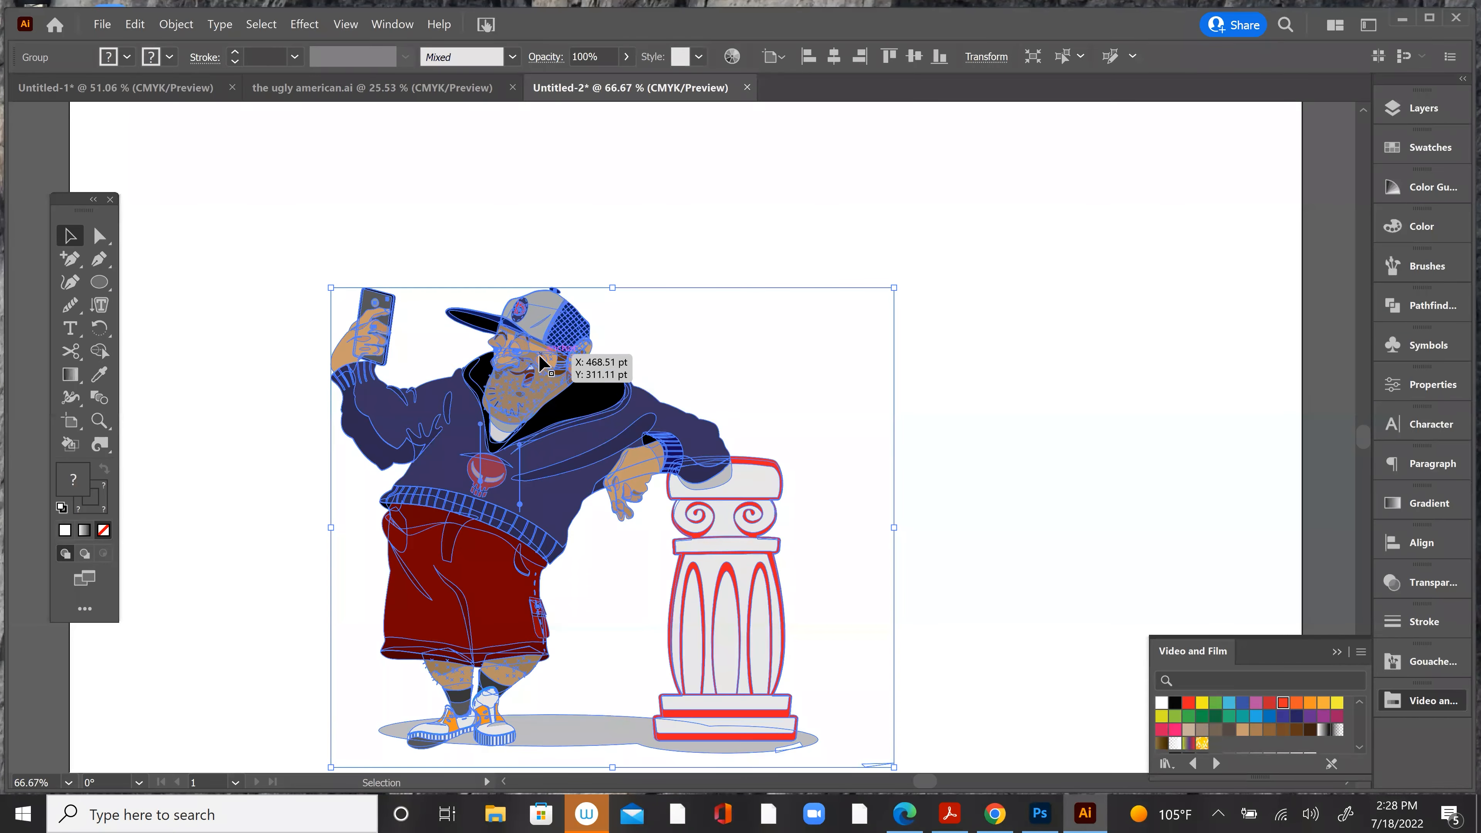
Step: Try the Fresco effect on the artwork with brush size 1, brush detail 2 and texture values of 3 and 1
left_click(305, 24)
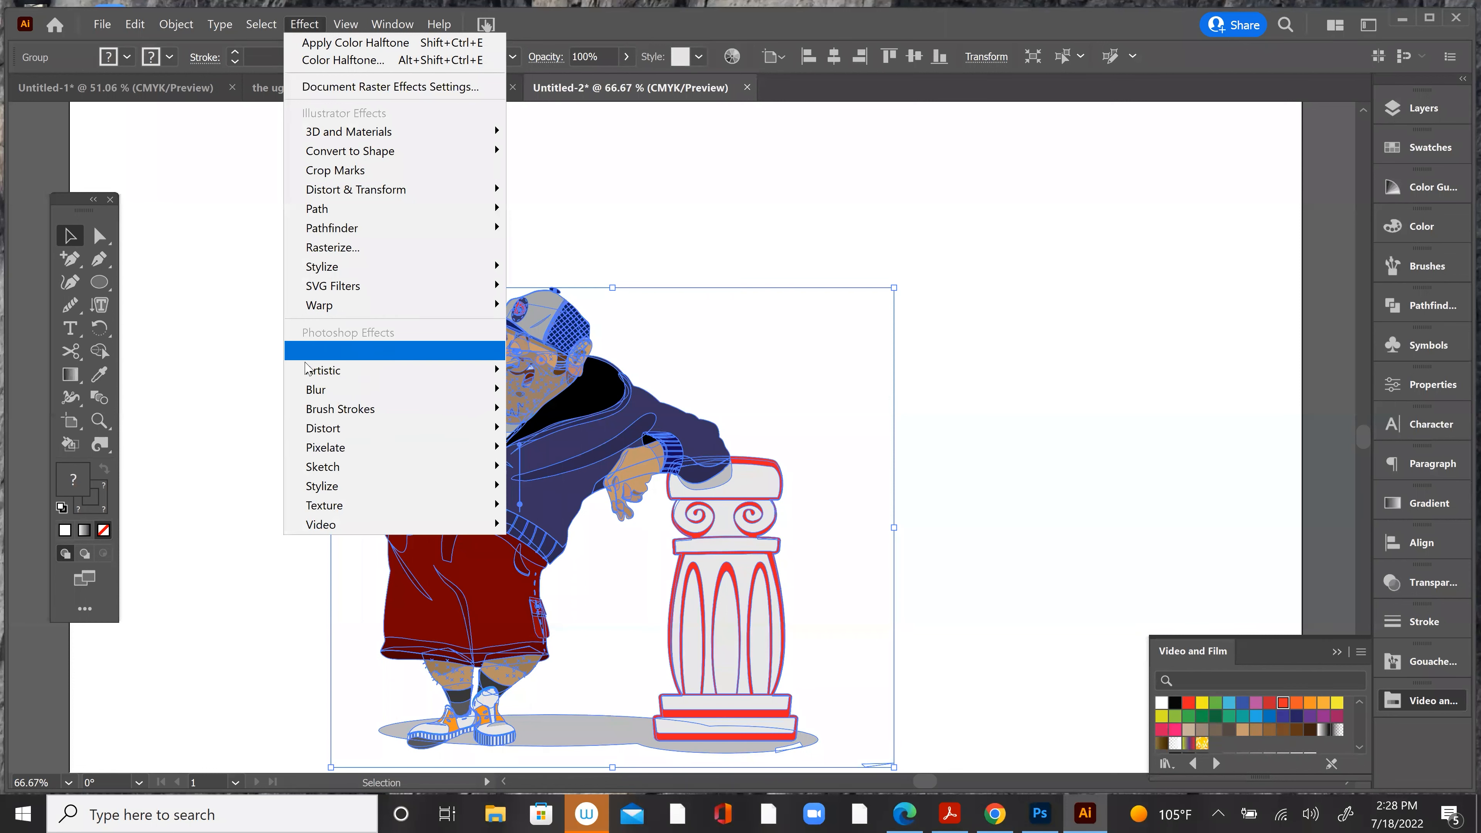
mouse_move(309, 373)
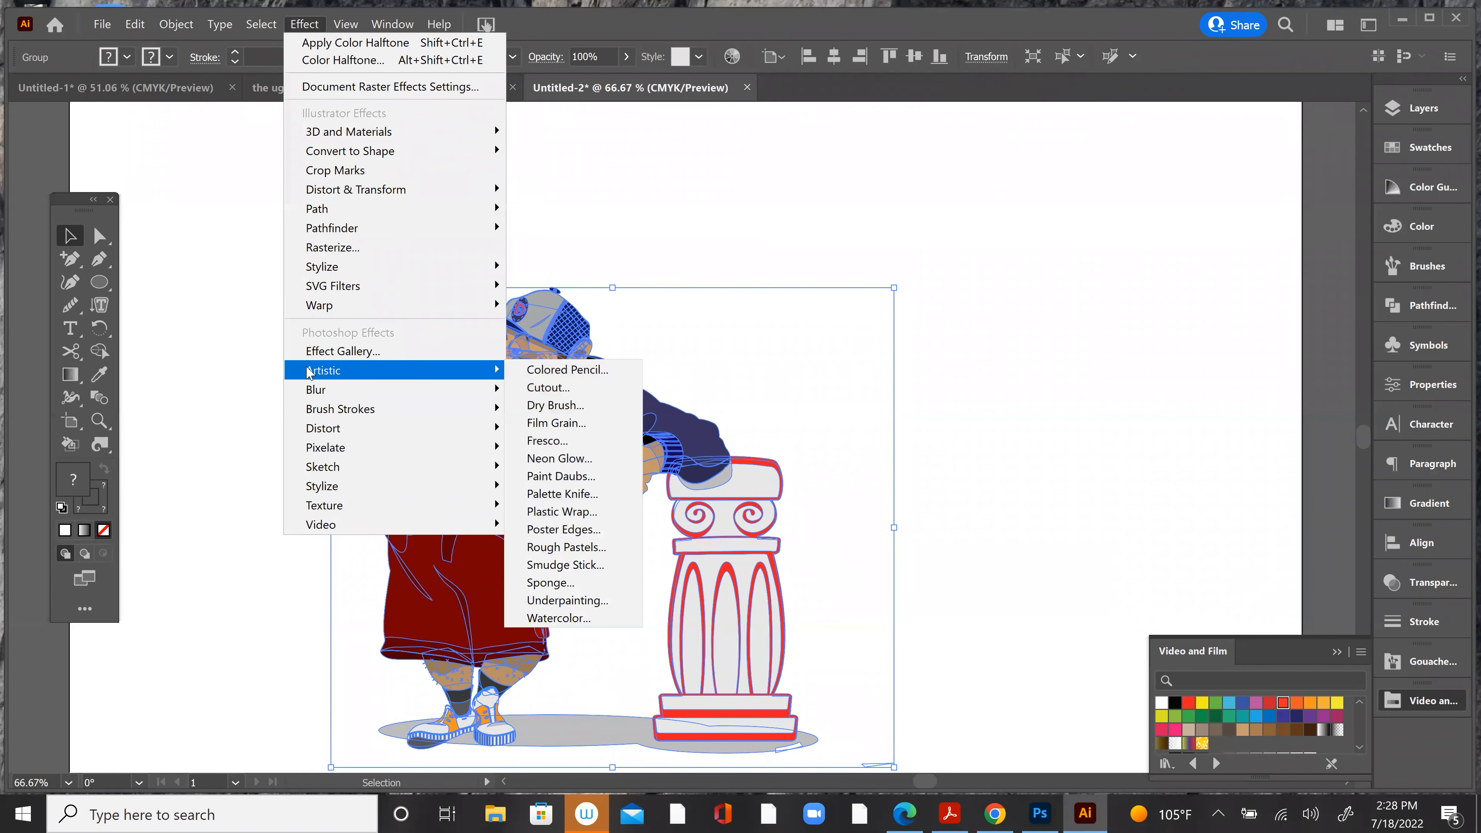
left_click(590, 440)
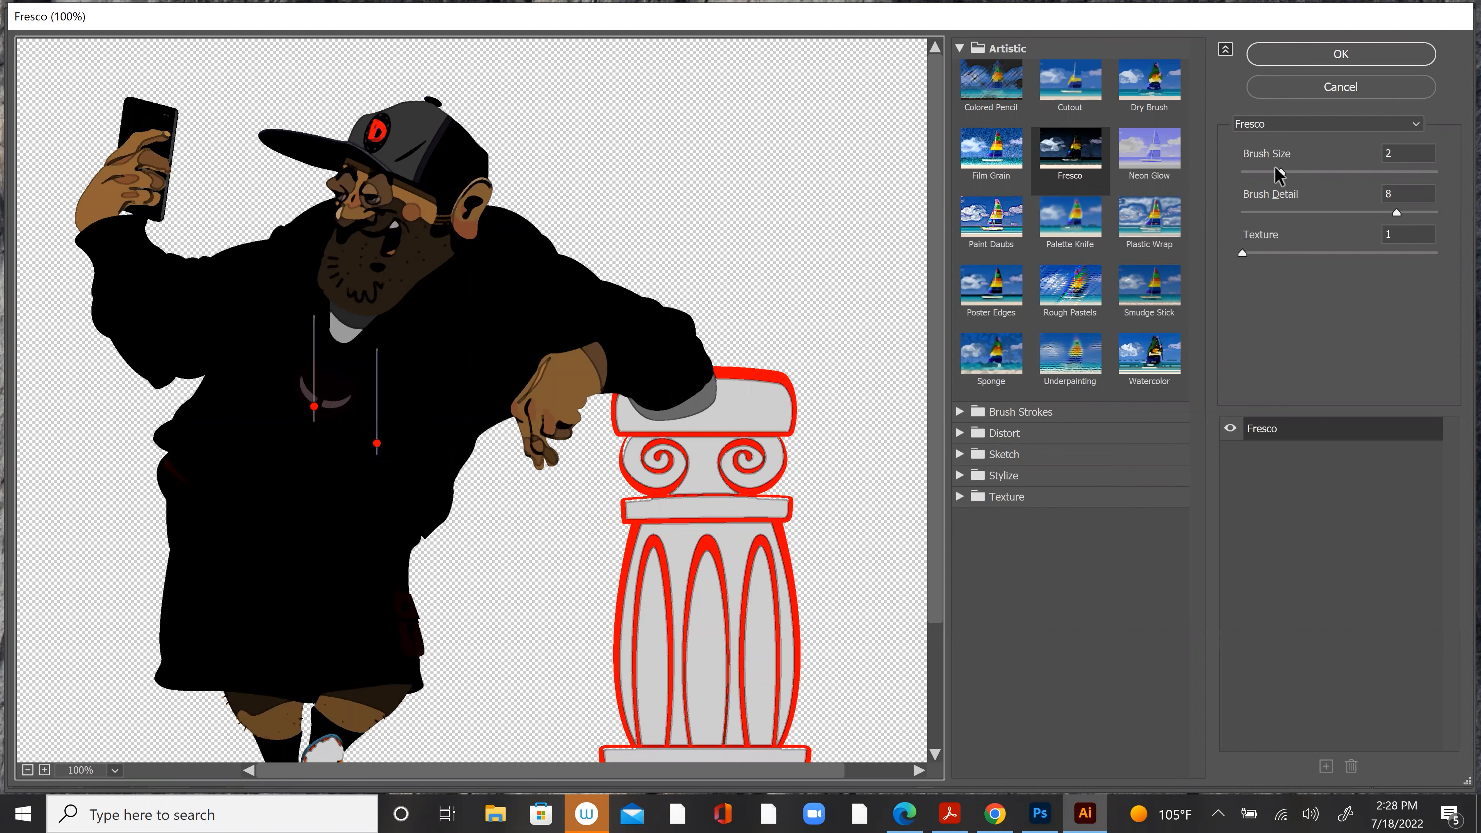
left_click_drag(1277, 175, 1258, 182)
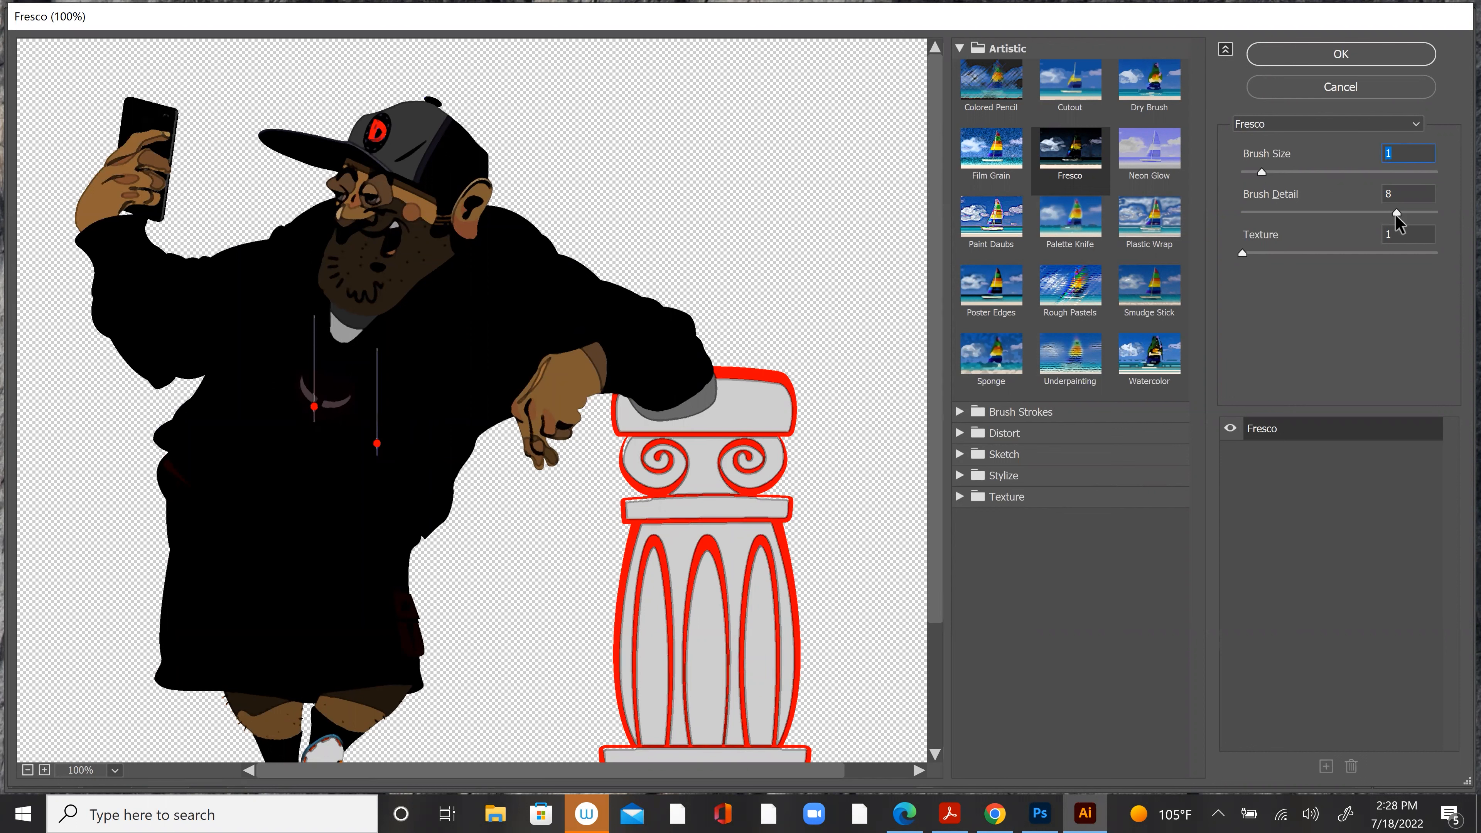
mouse_move(1397, 218)
left_mouse_down()
mouse_move(1273, 218)
mouse_move(1403, 263)
left_mouse_up()
left_click(1243, 255)
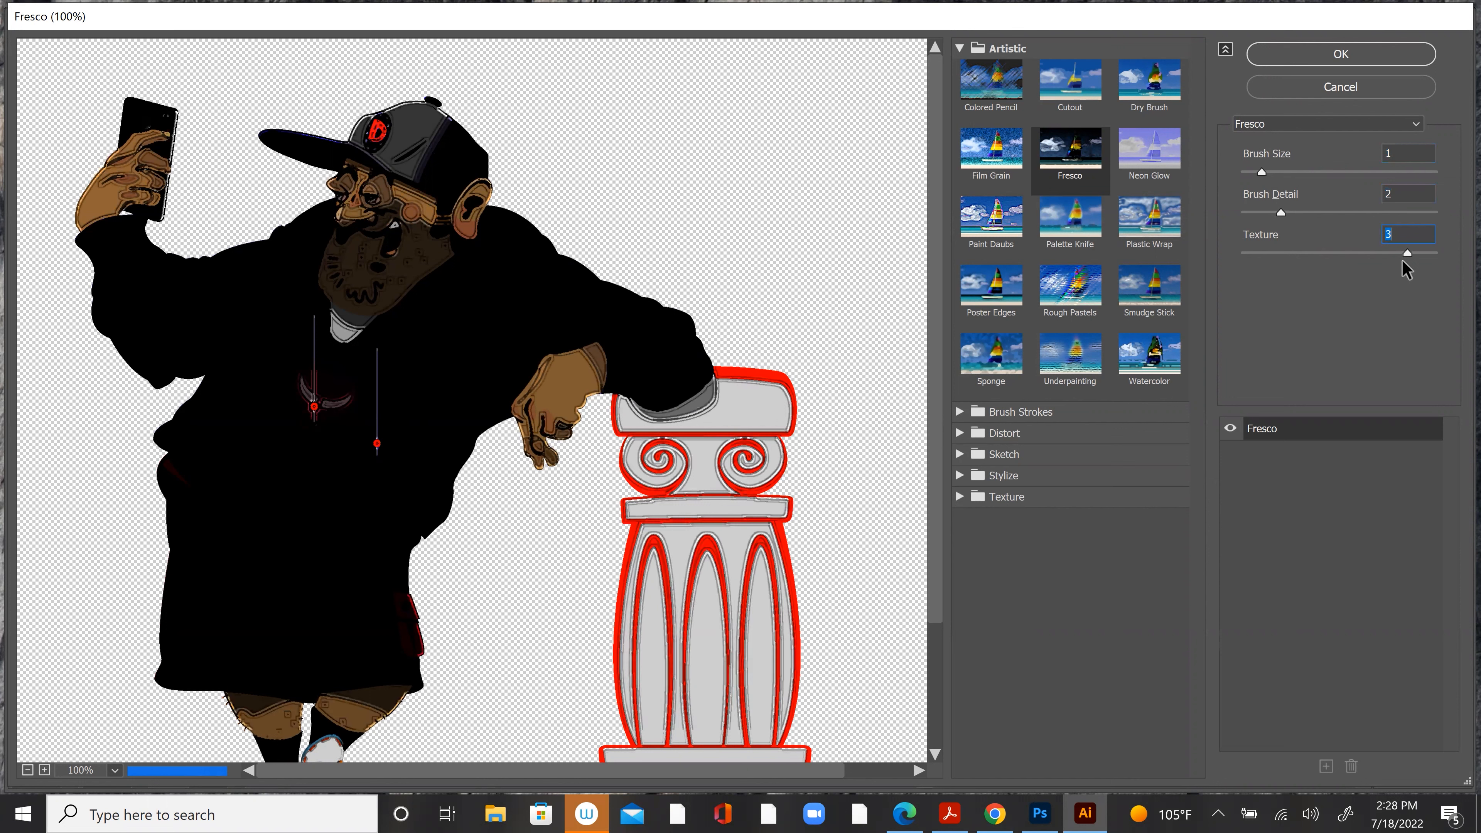
left_click_drag(1407, 253, 1210, 252)
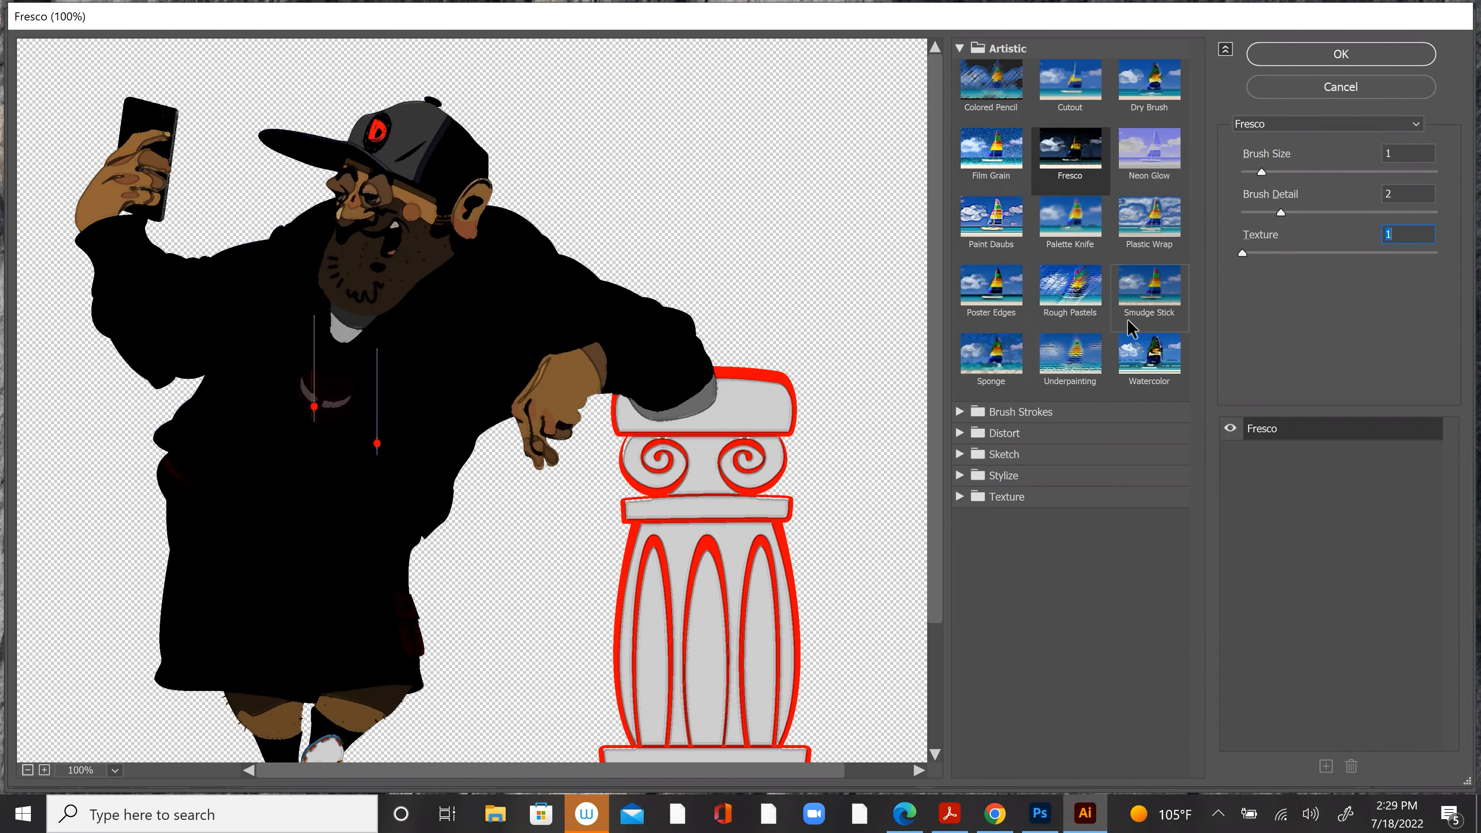
Step: Try the Underpainting effect with brush size 23, texture coverage 0, scaling 174% and relief 43, and discard it
left_click(1080, 376)
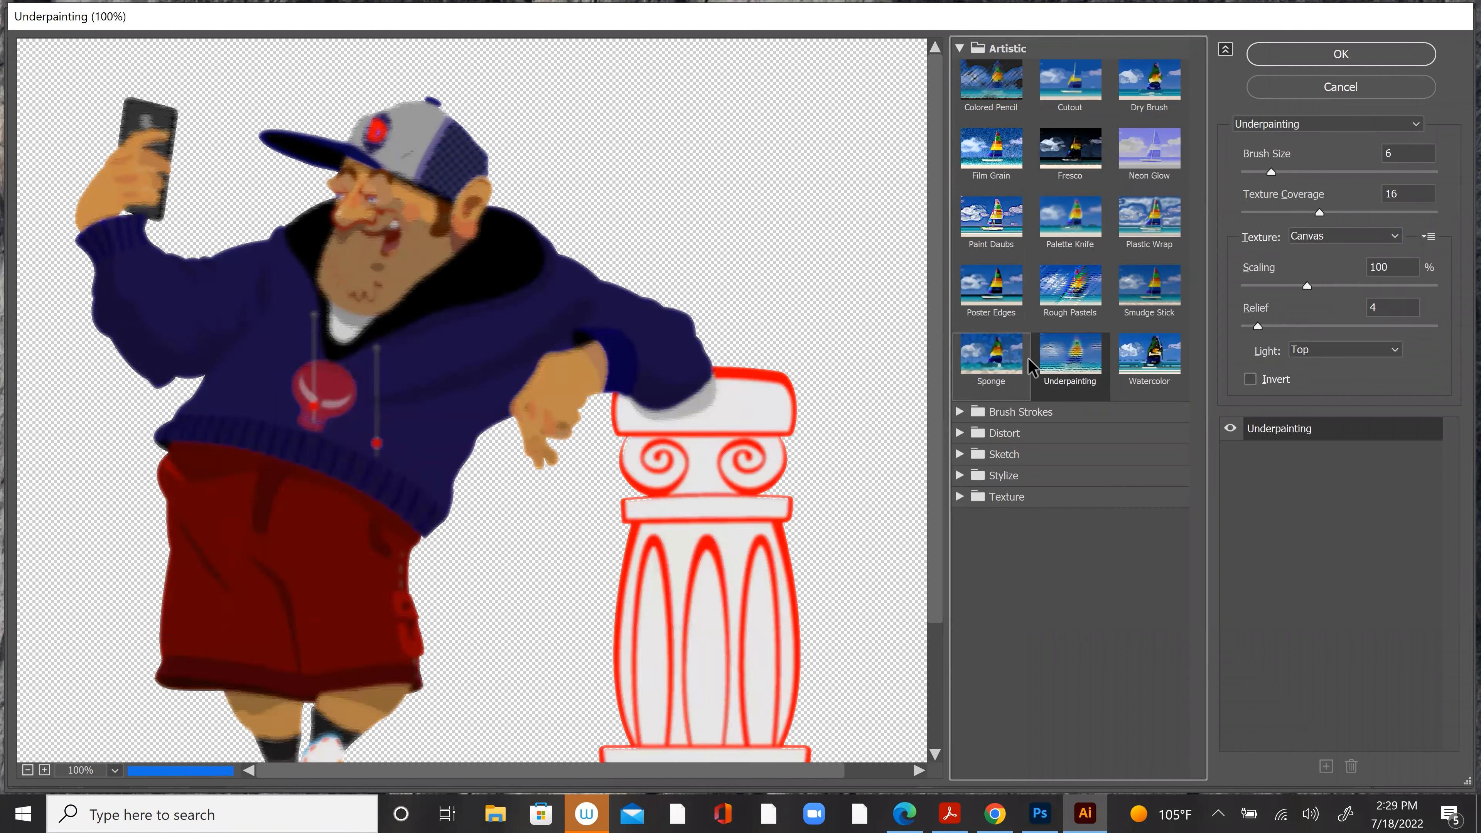
left_click_drag(1320, 213, 1243, 213)
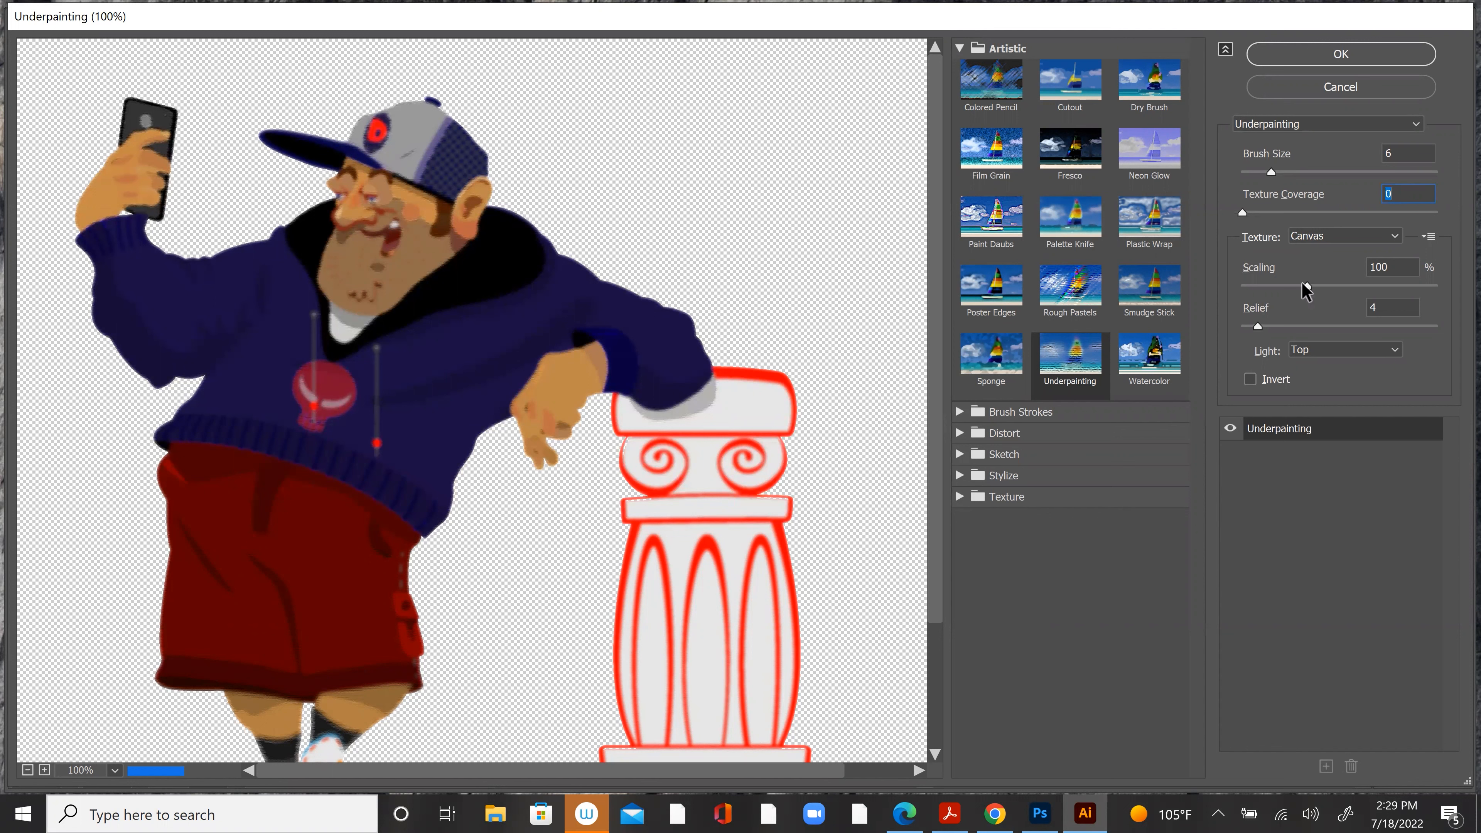
left_click_drag(1307, 287, 1400, 290)
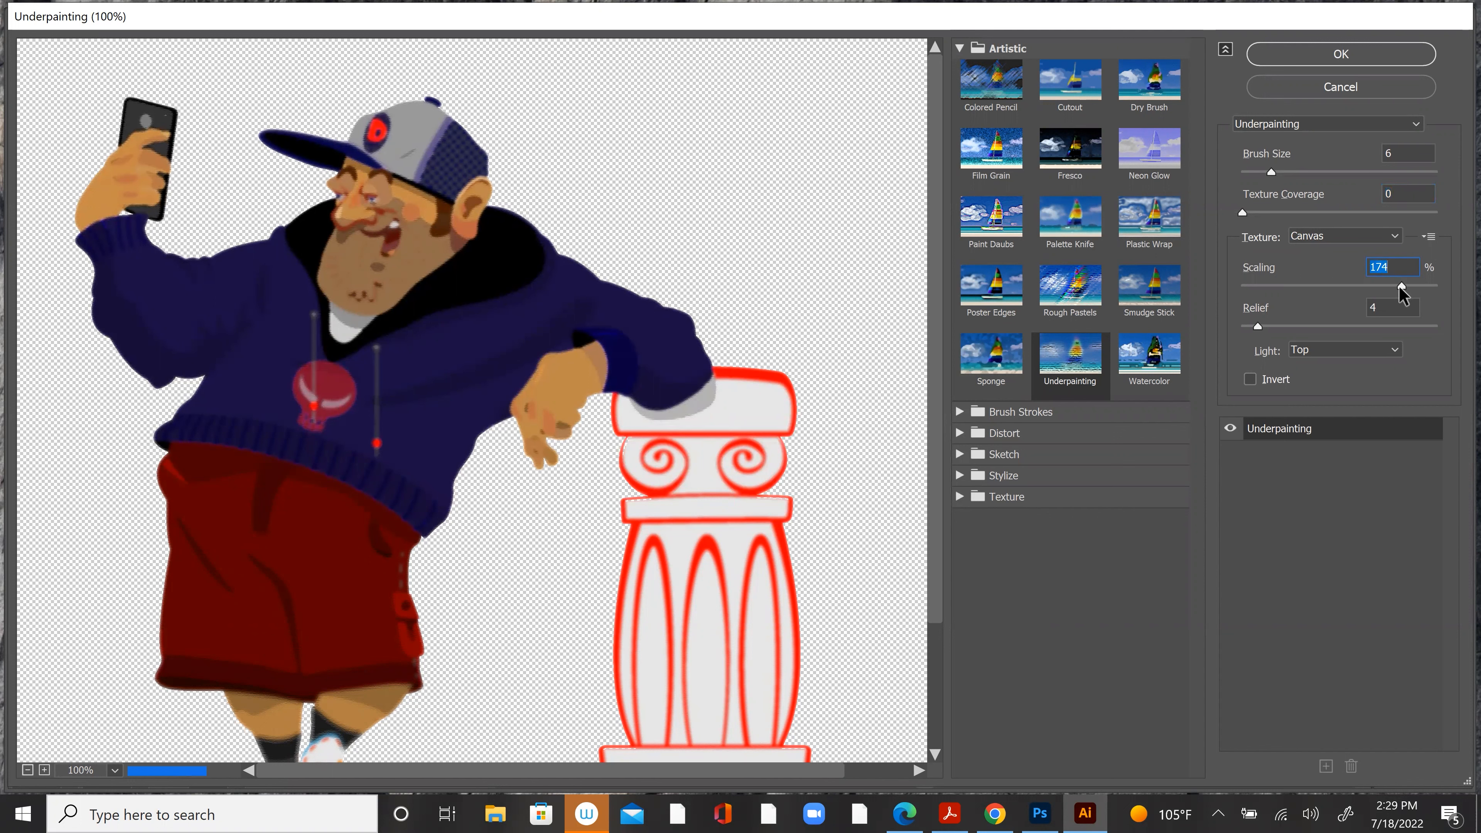
left_click_drag(1272, 172, 1352, 175)
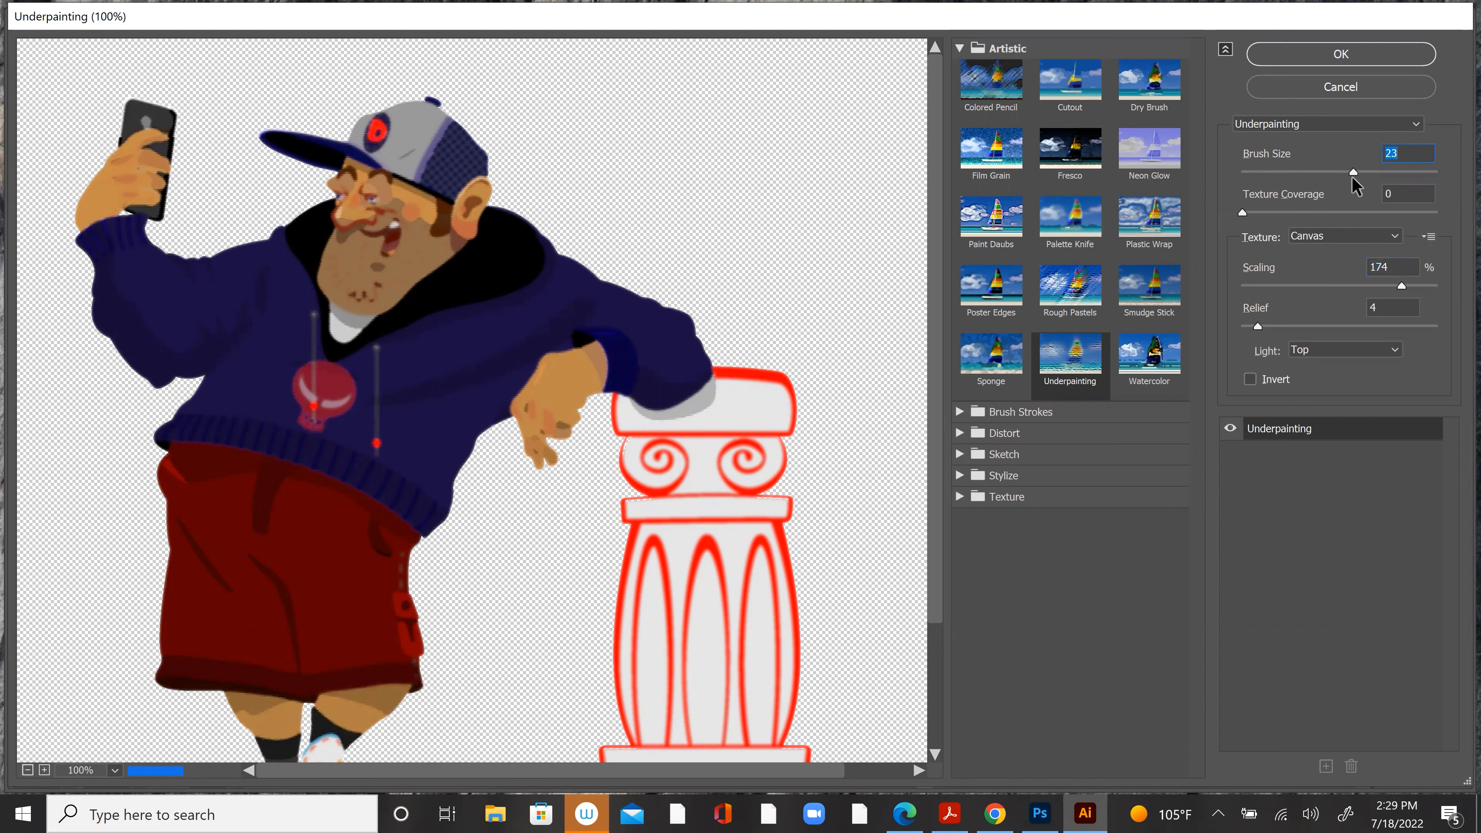
left_click_drag(1251, 326, 1403, 326)
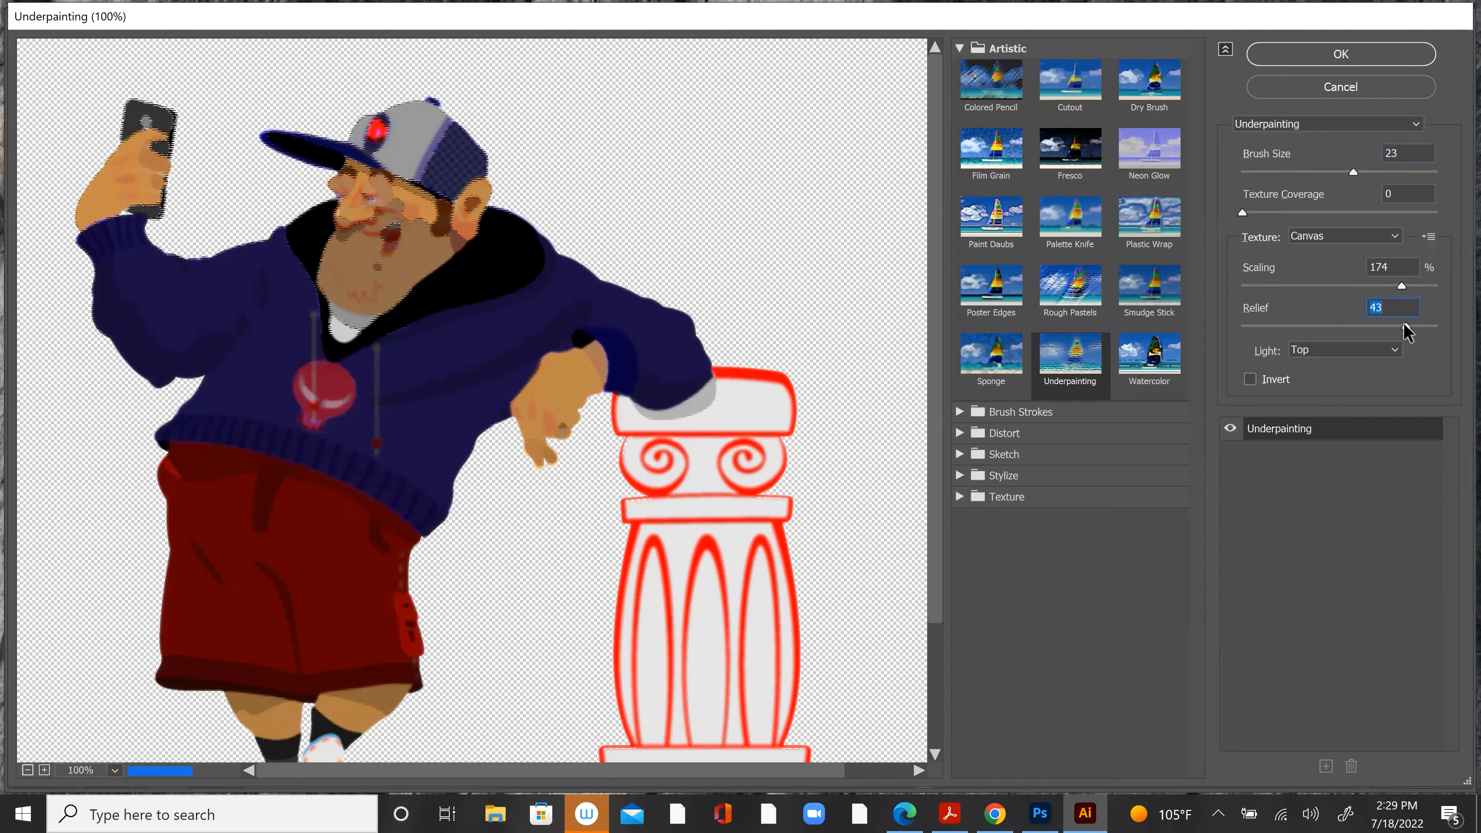
left_click(1357, 91)
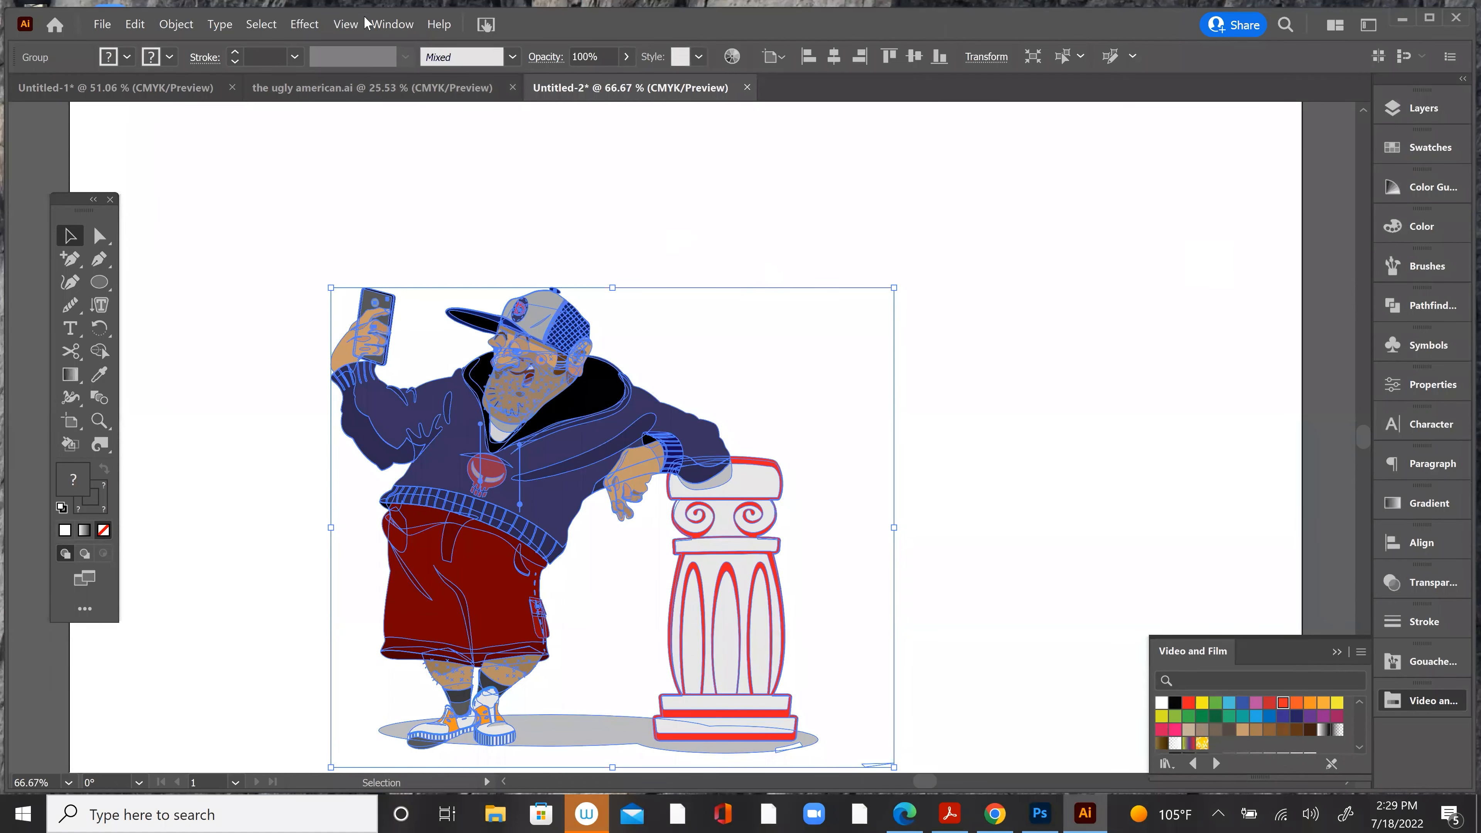
Step: Try the Glass distortion effect on the artwork with distortion 19 and scaling 200%, and discard it
left_click(302, 23)
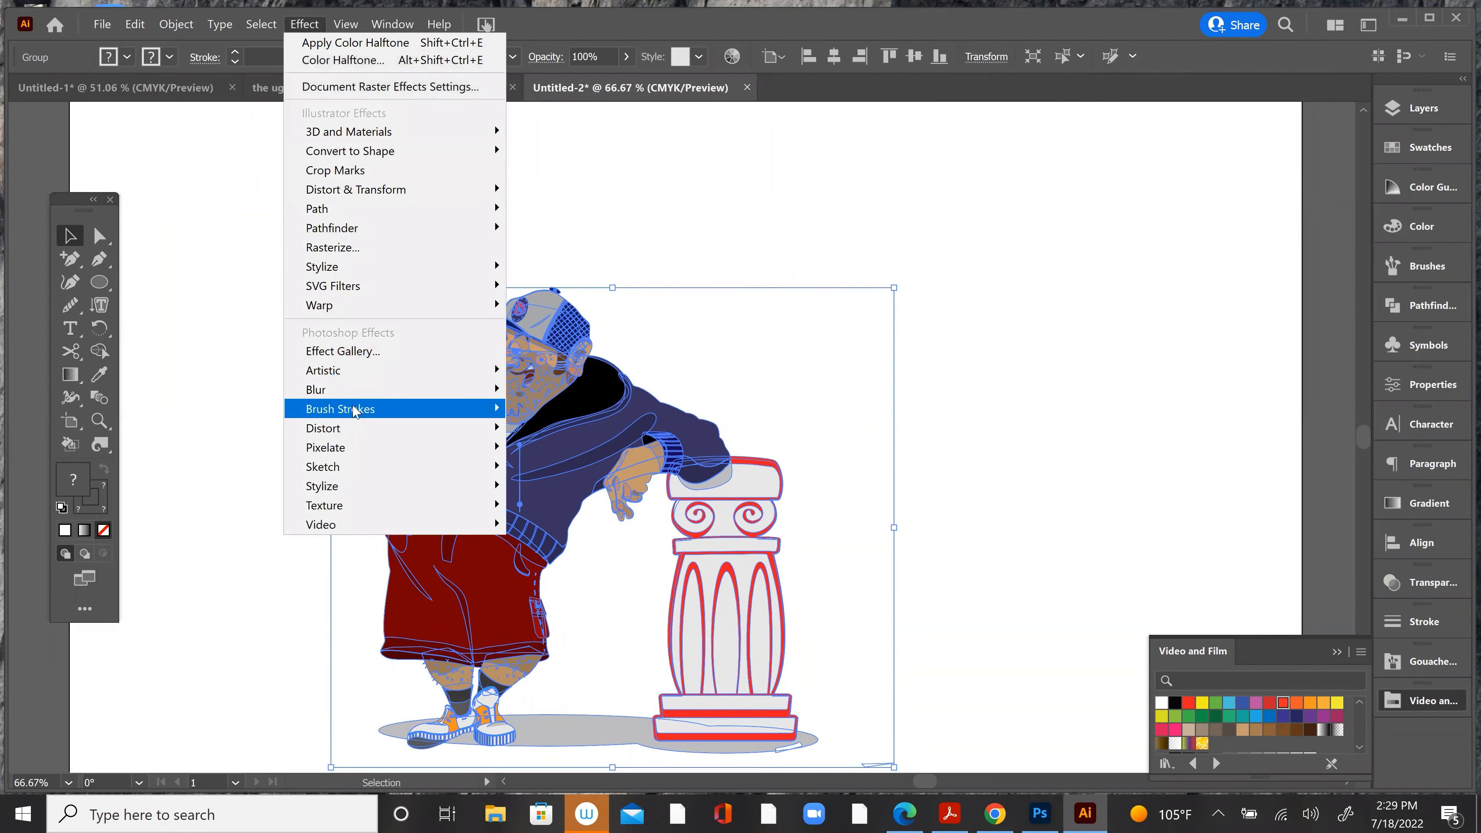
mouse_move(351, 428)
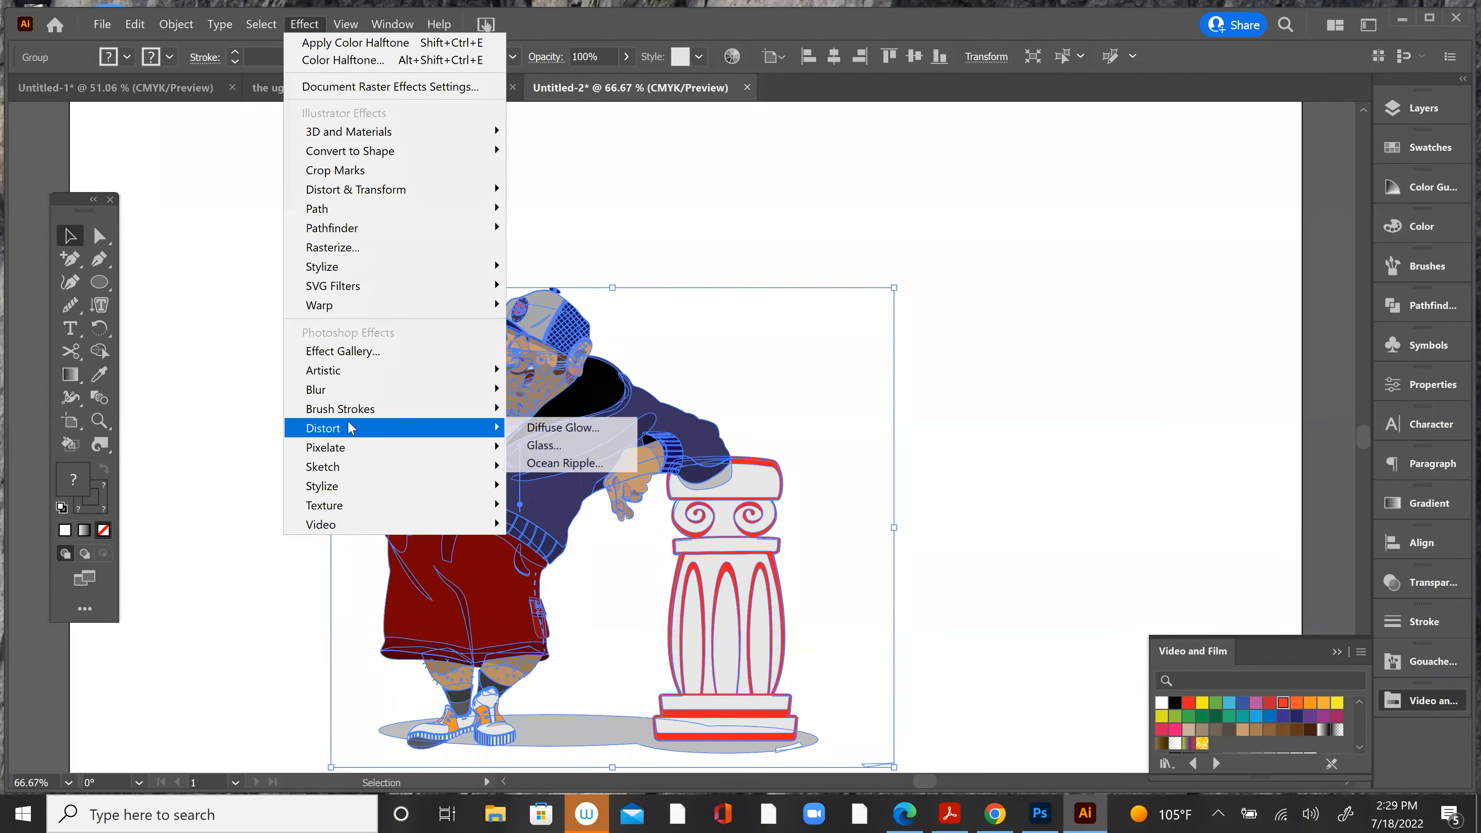
left_click(527, 446)
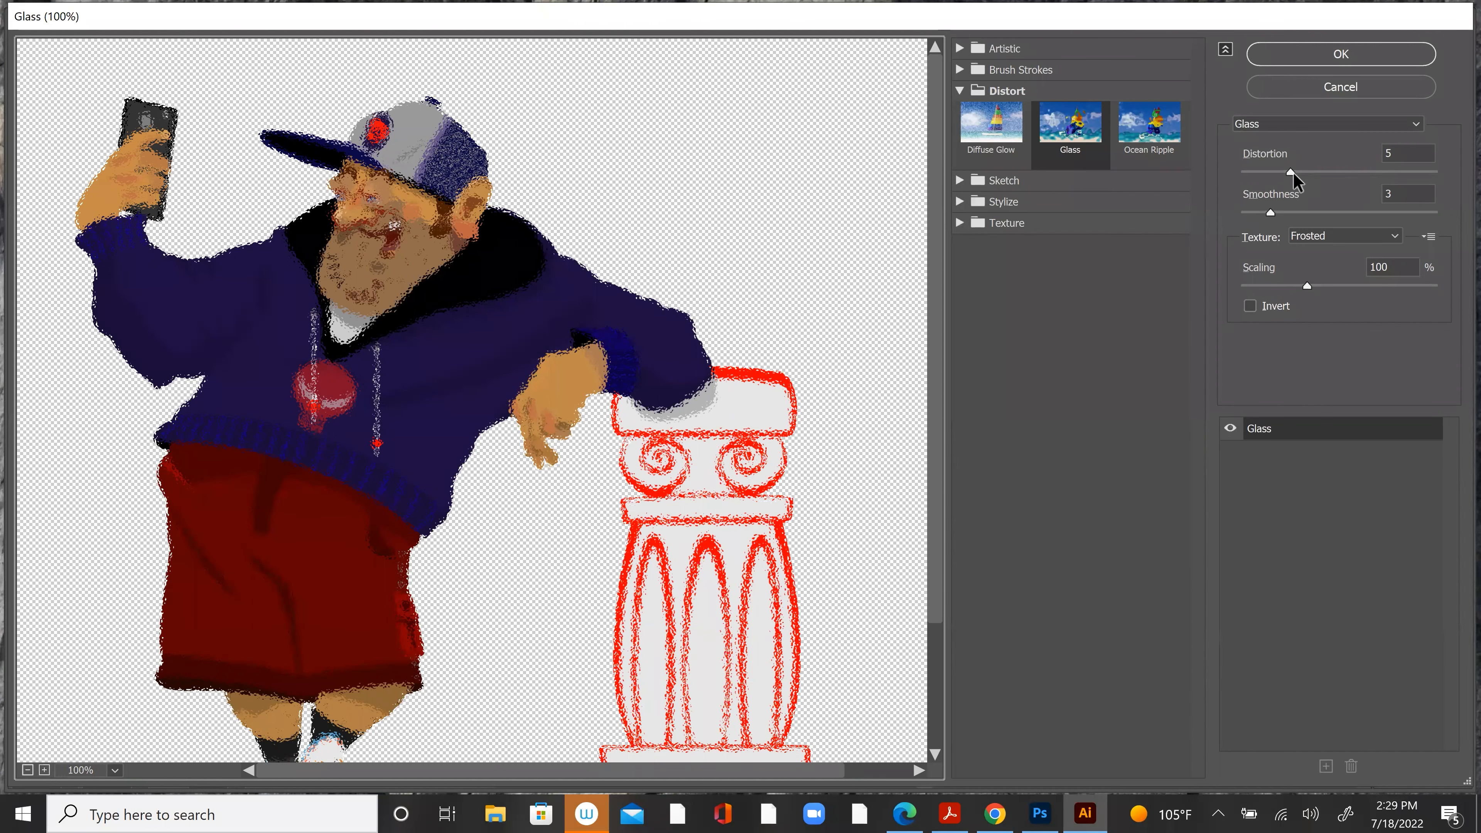
left_click_drag(1290, 171, 1428, 172)
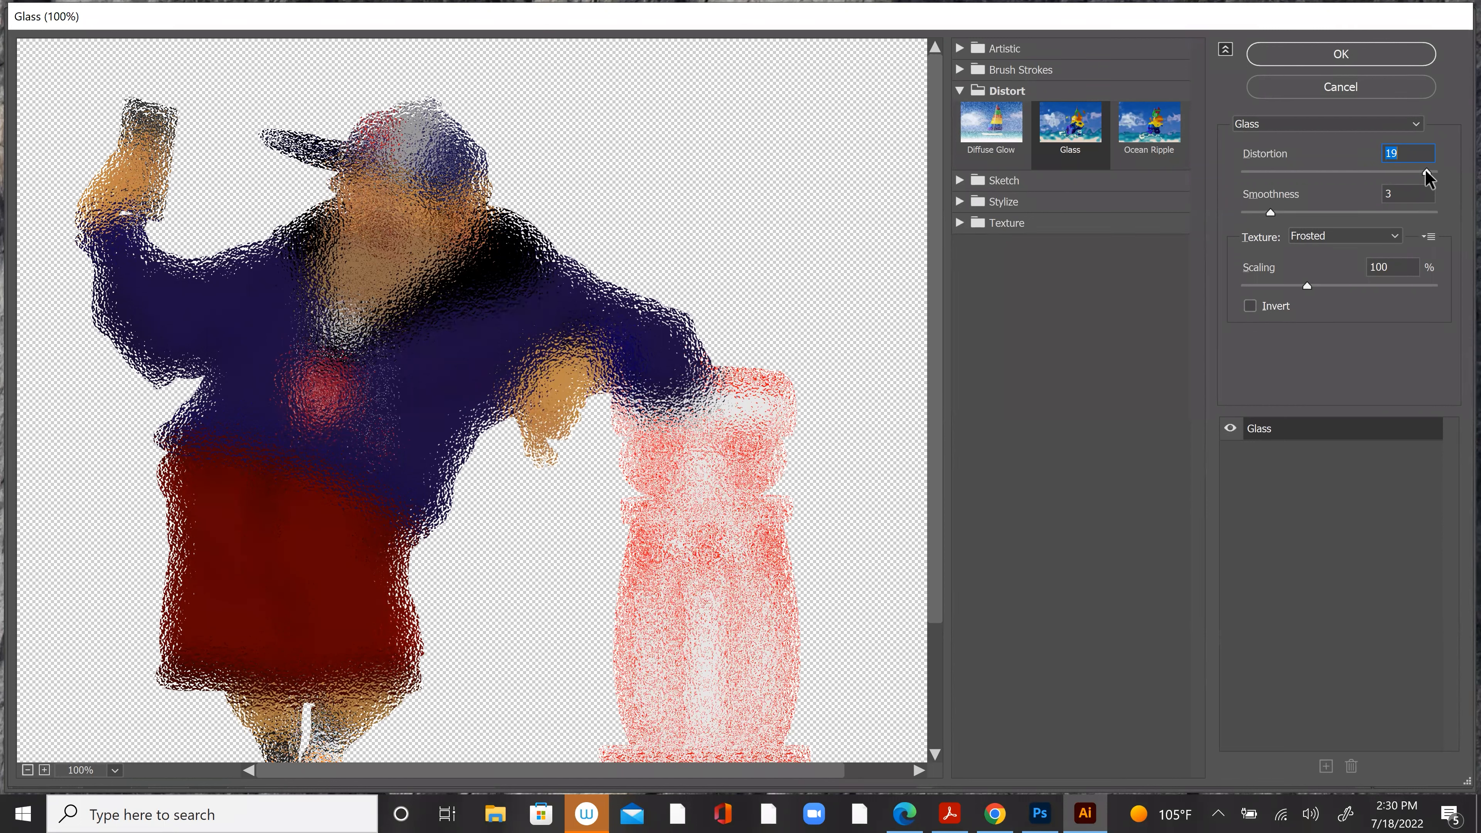
left_click_drag(1307, 287, 1442, 289)
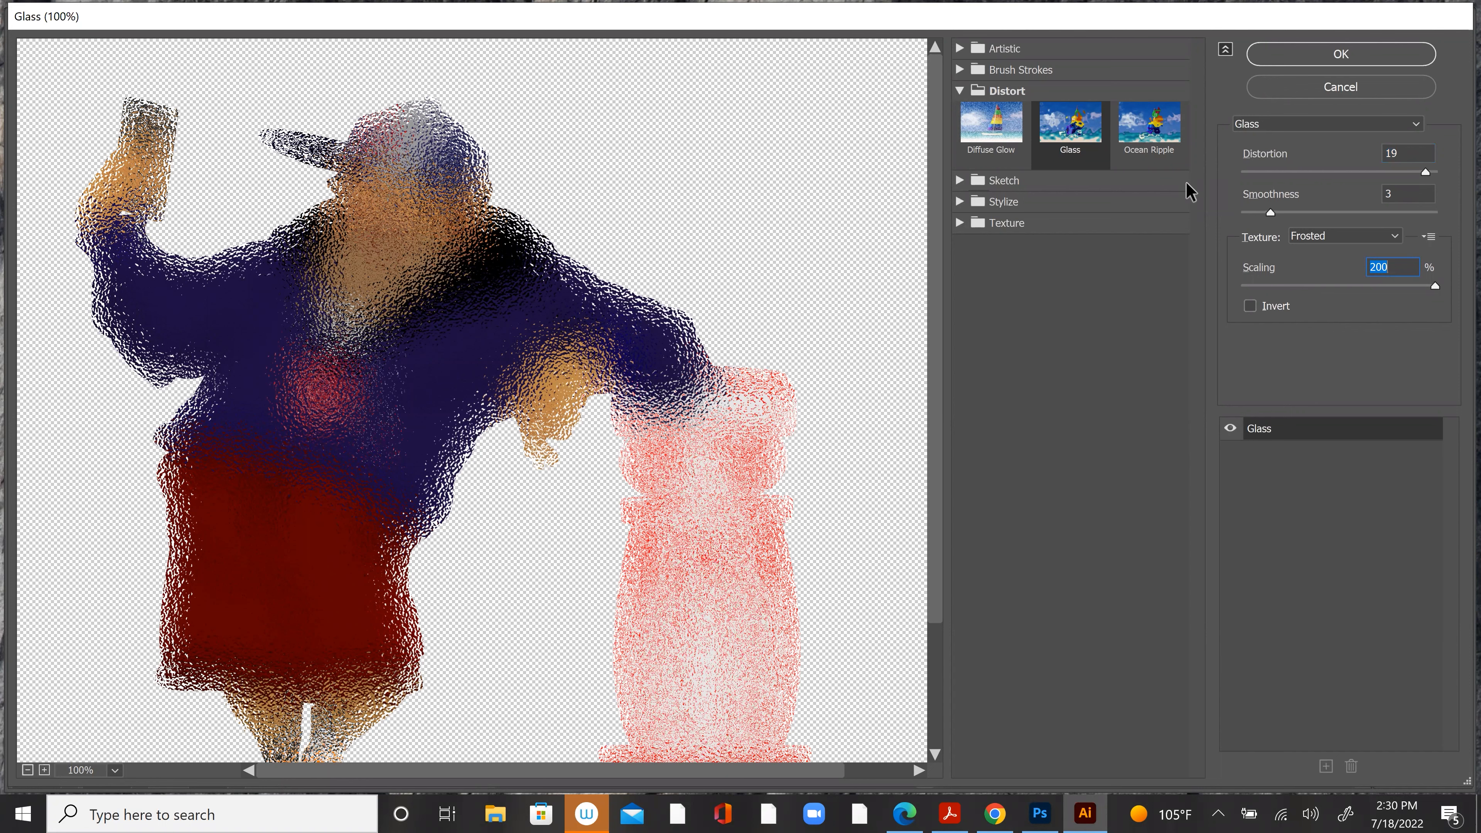
left_click(1340, 88)
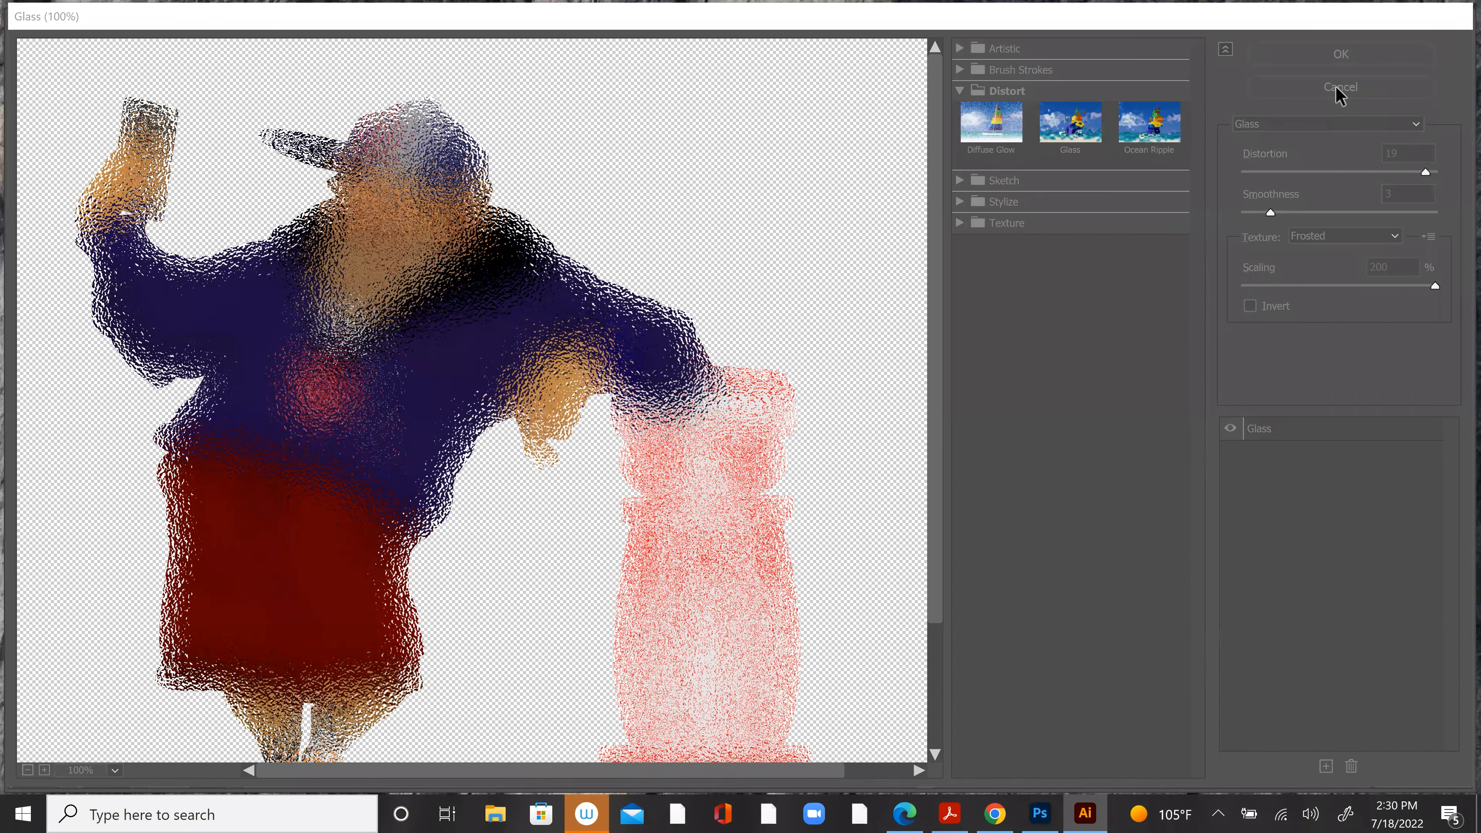
Step: Duplicate the character and column group, placing the copy to the right of the original across the artboard edge
left_click(952, 270)
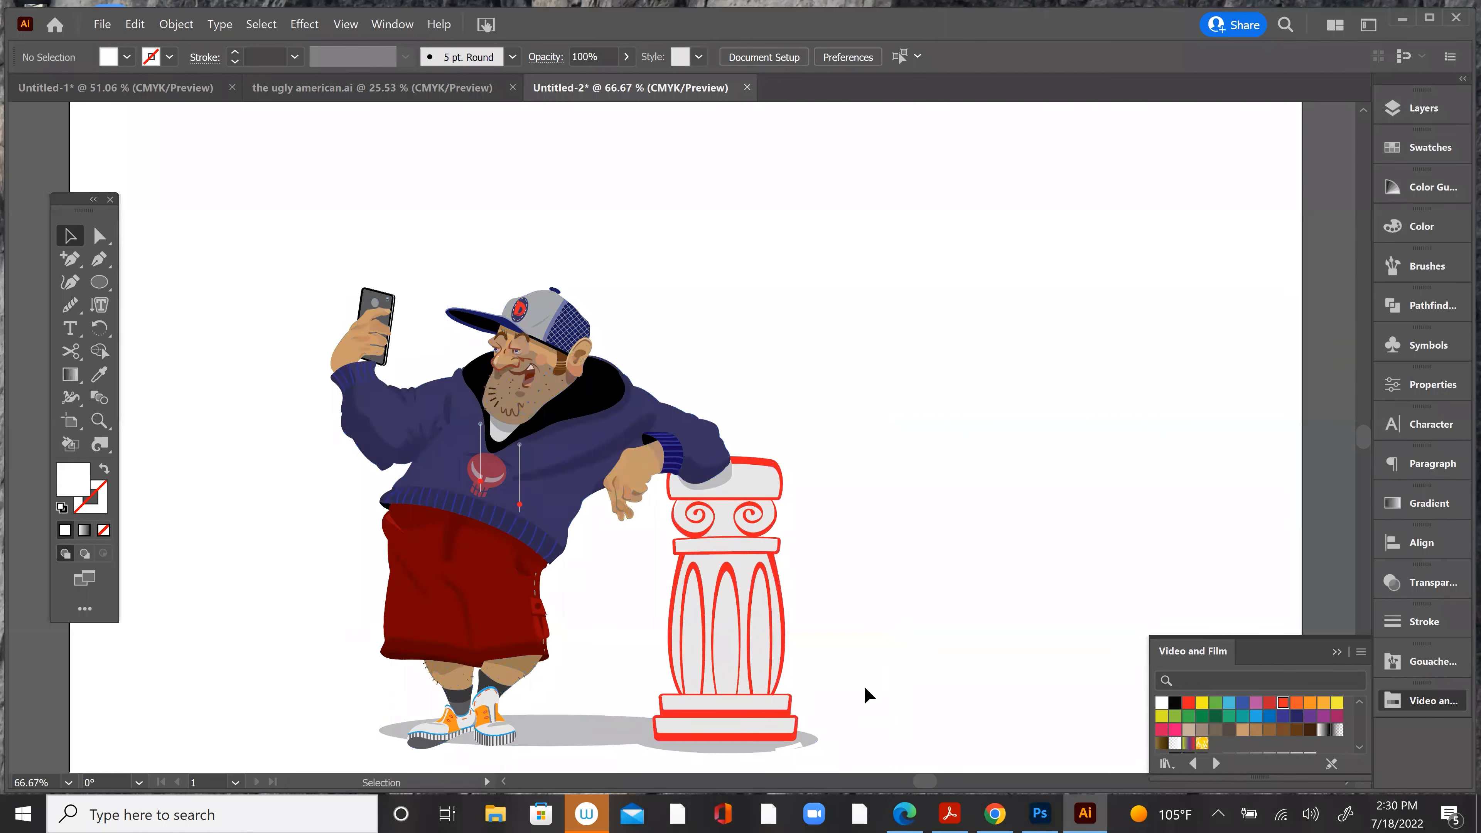
left_click(749, 616)
left_click_drag(923, 422, 525, 367)
left_click_drag(328, 471, 907, 442)
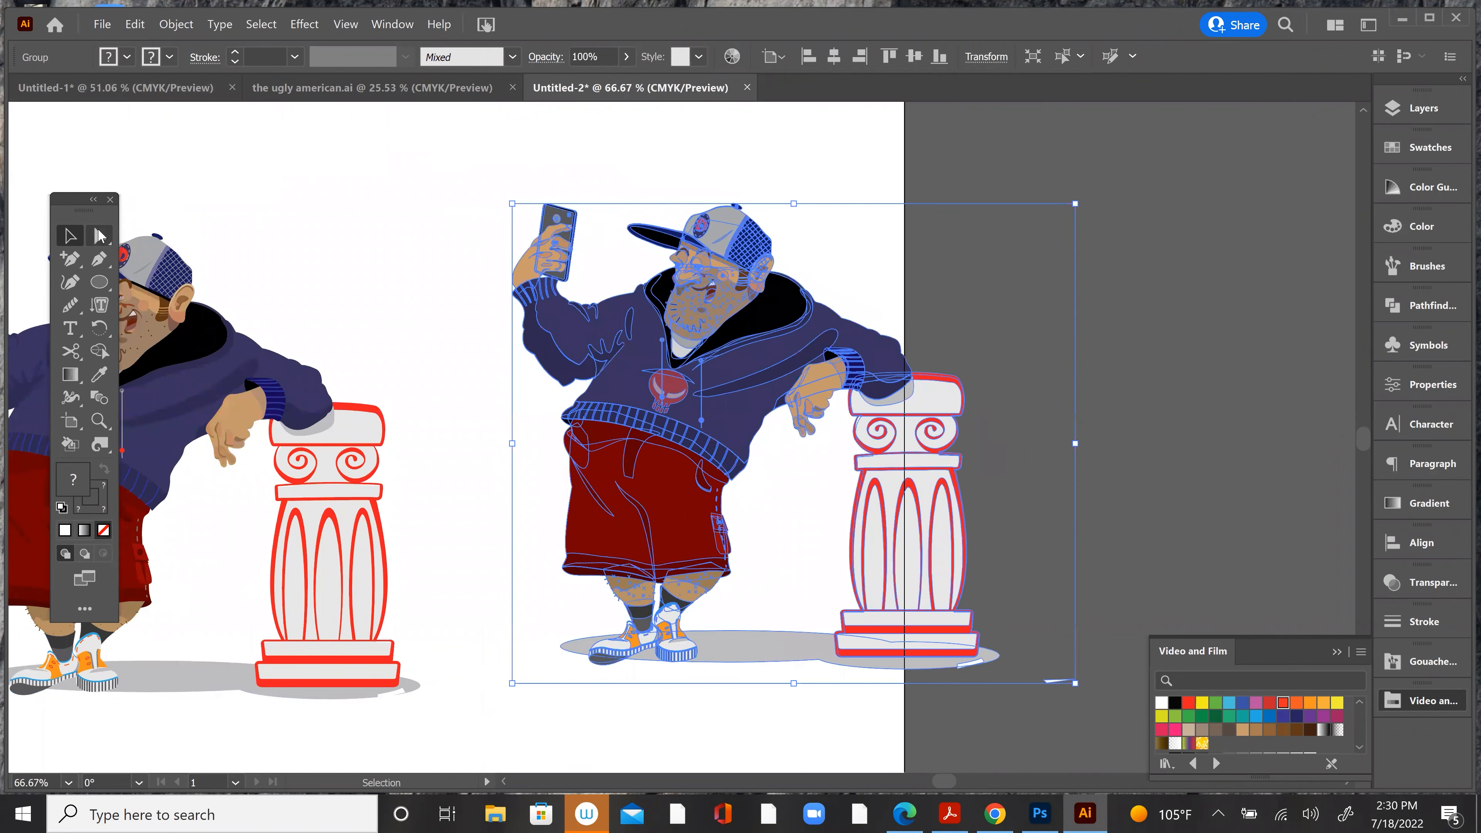
Step: Delete the head, torso, raised arm, shorts, legs and ground shadow from the duplicated character artwork
left_click(99, 235)
left_click_drag(530, 152, 735, 685)
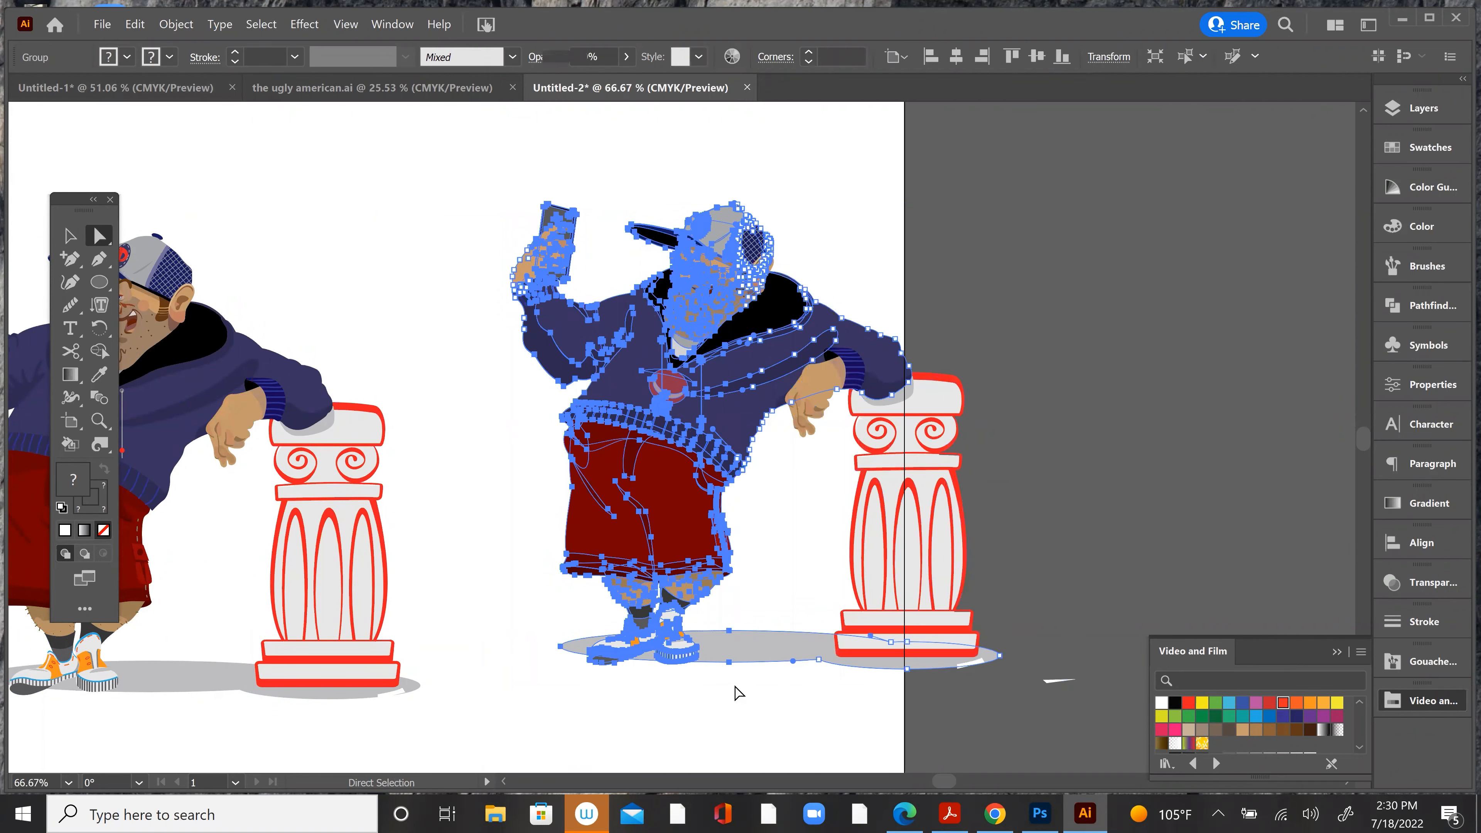
key("Delete")
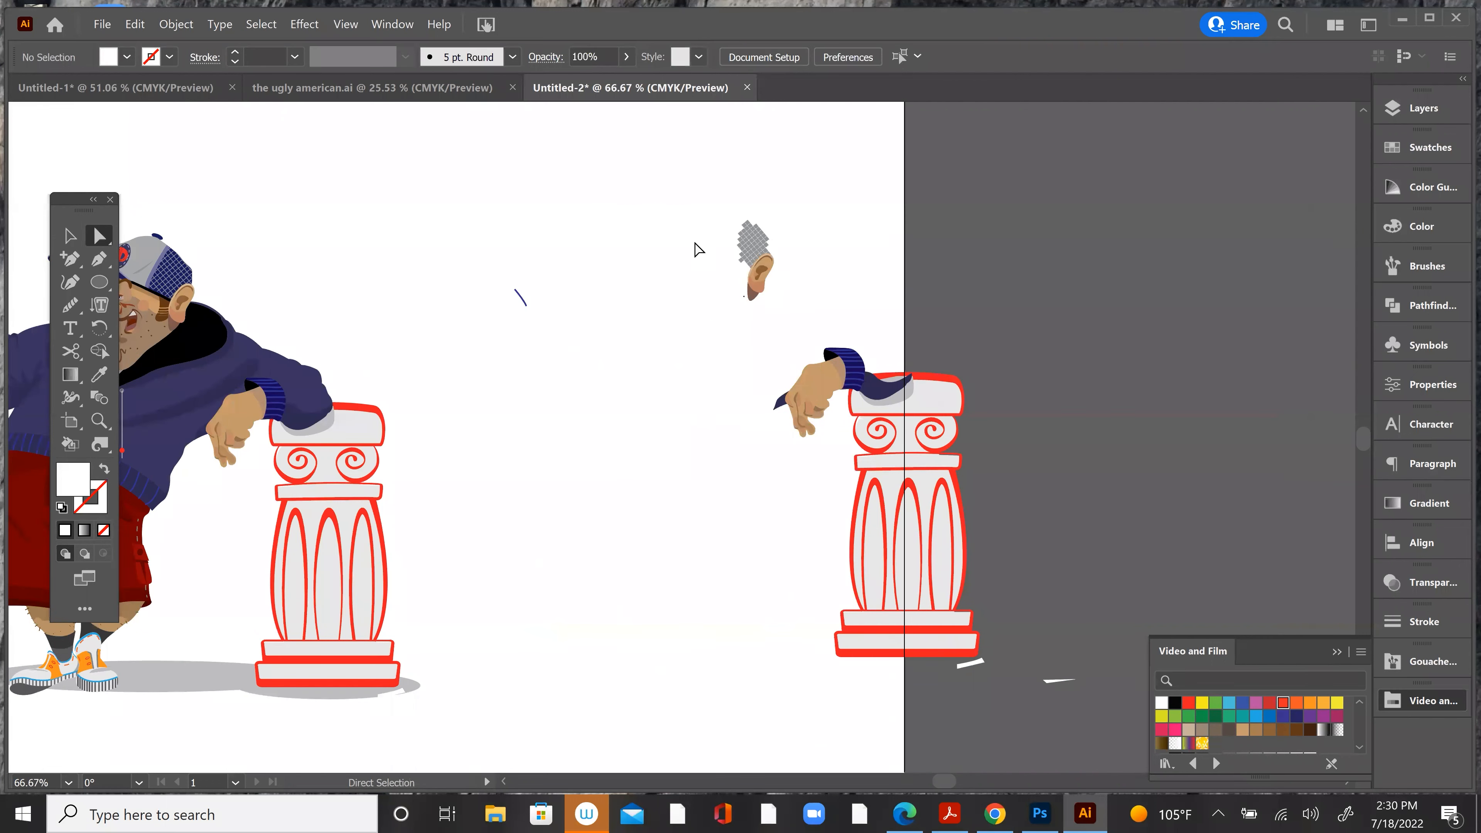
Step: Delete the duplicate's leftover cap and ear, hand, sleeve, stray line and arm shadow around the column
left_click_drag(721, 183, 813, 466)
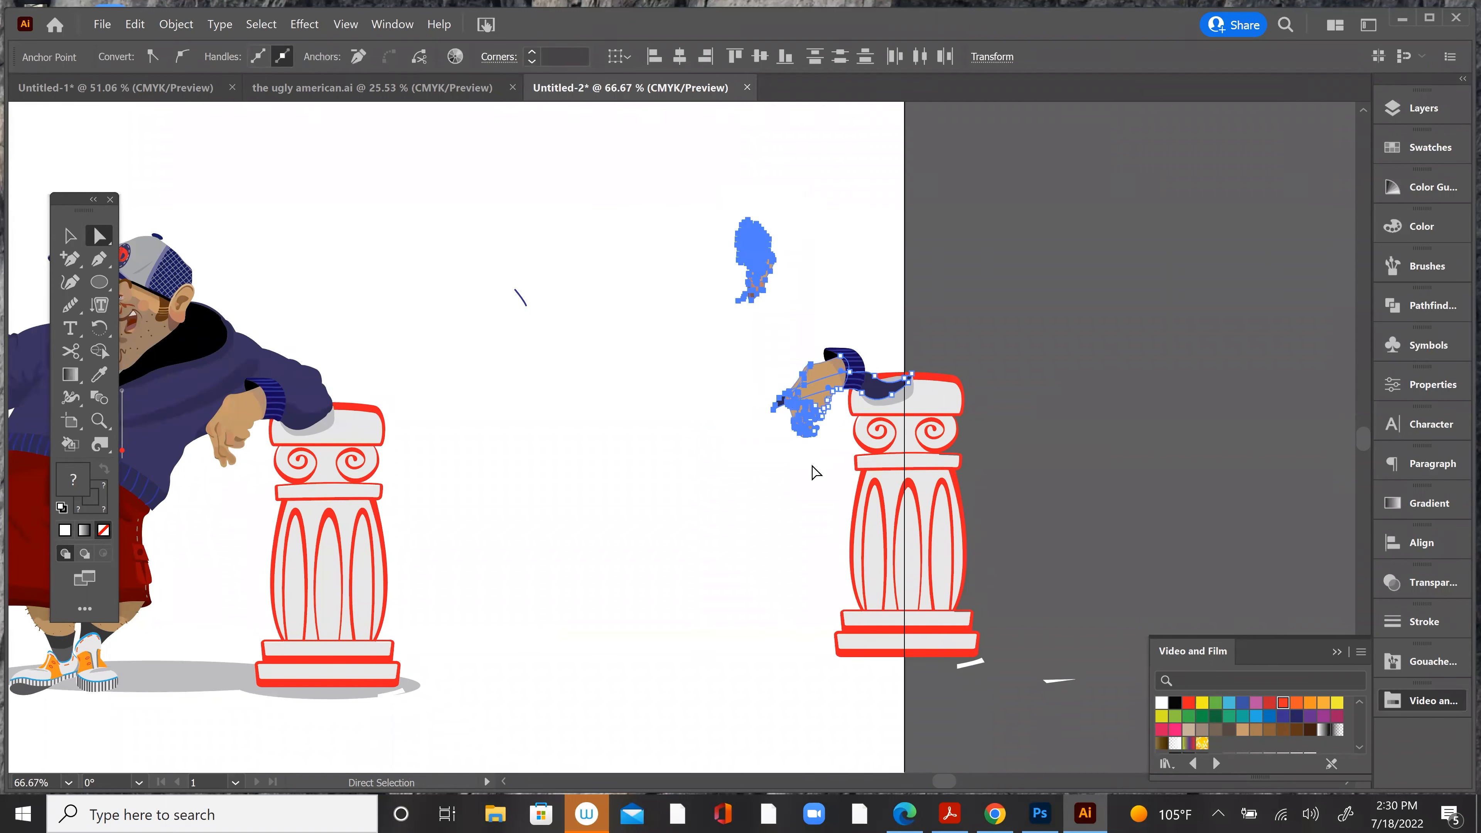
key("Delete")
left_click_drag(781, 264, 847, 350)
key("Delete")
left_click_drag(585, 401, 505, 280)
key("Delete")
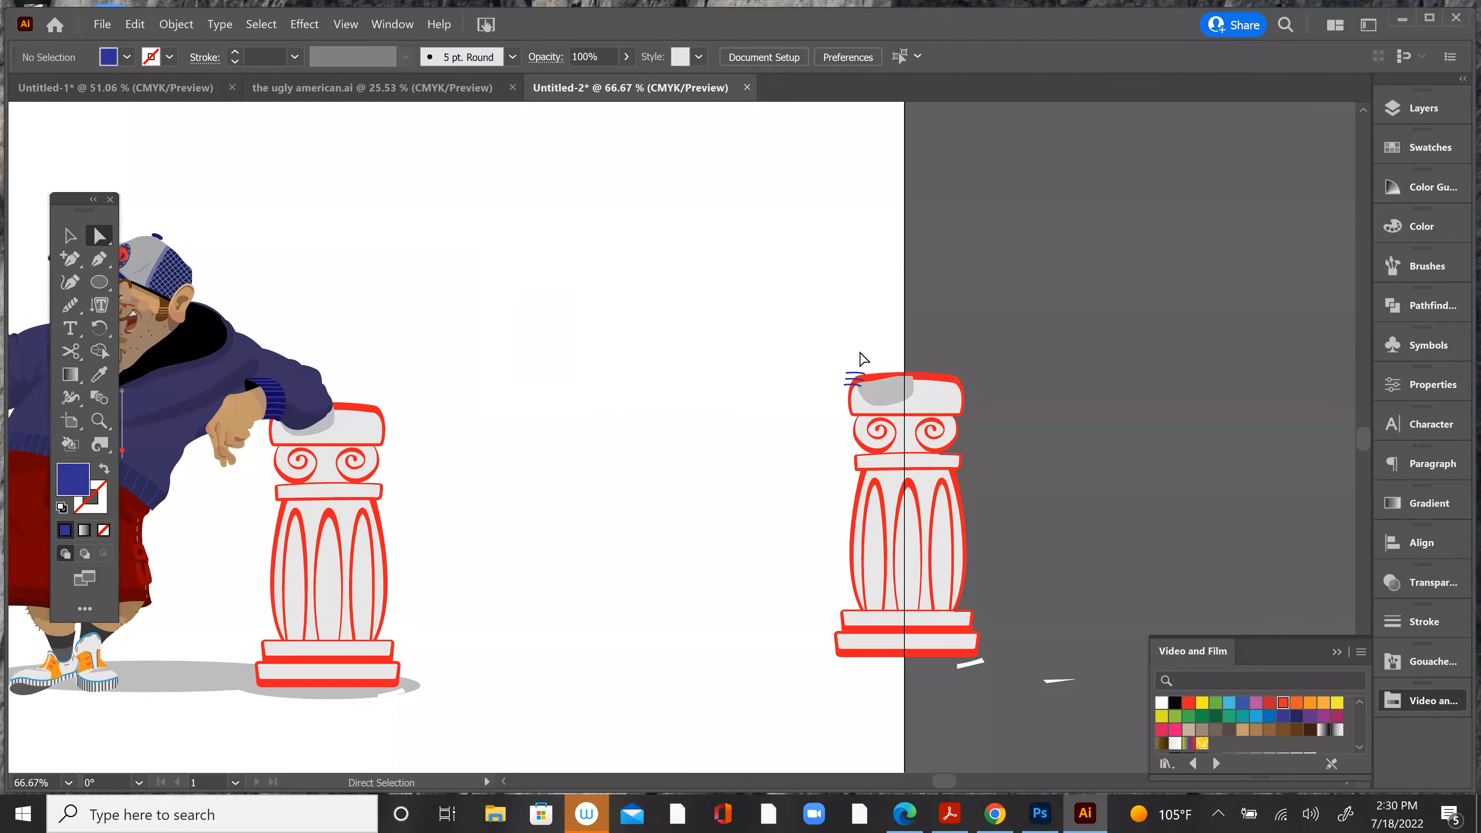
left_click(884, 390)
key("Delete")
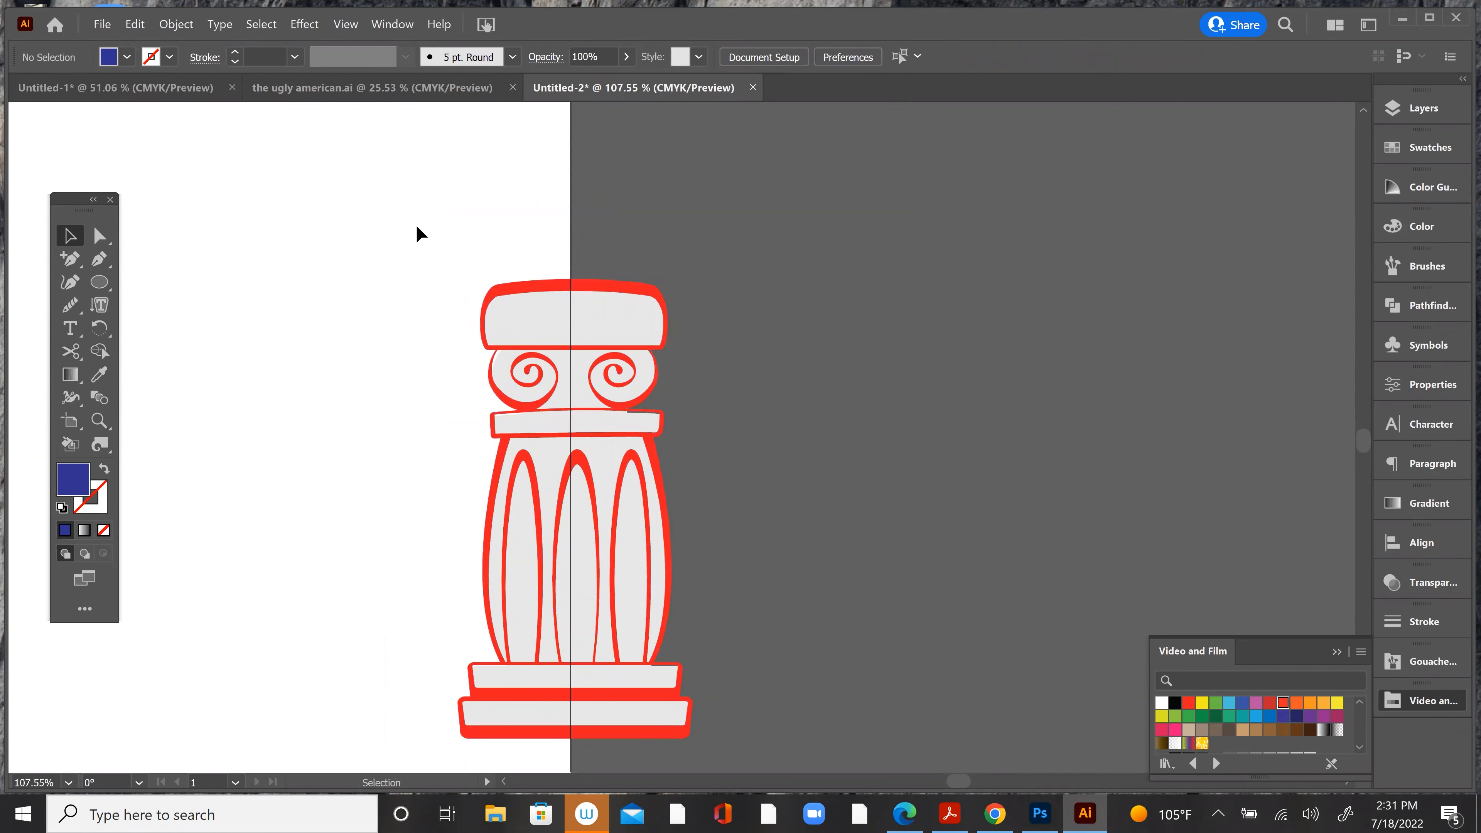
Step: Group all parts of the isolated column and place a duplicate of it to the right on the pasteboard
left_click_drag(420, 233, 697, 759)
key("a")
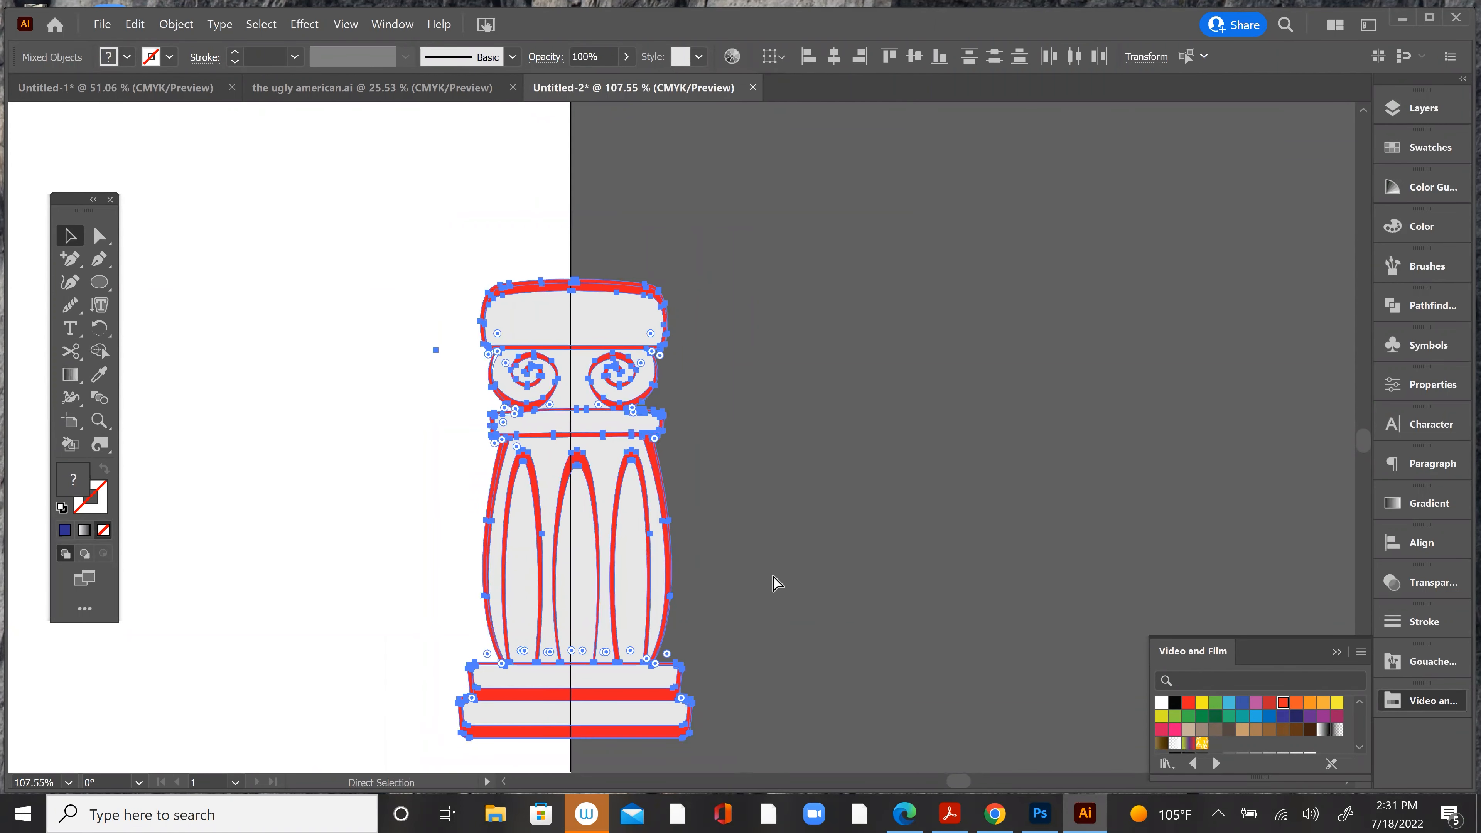
key("ctrl+g")
key("v")
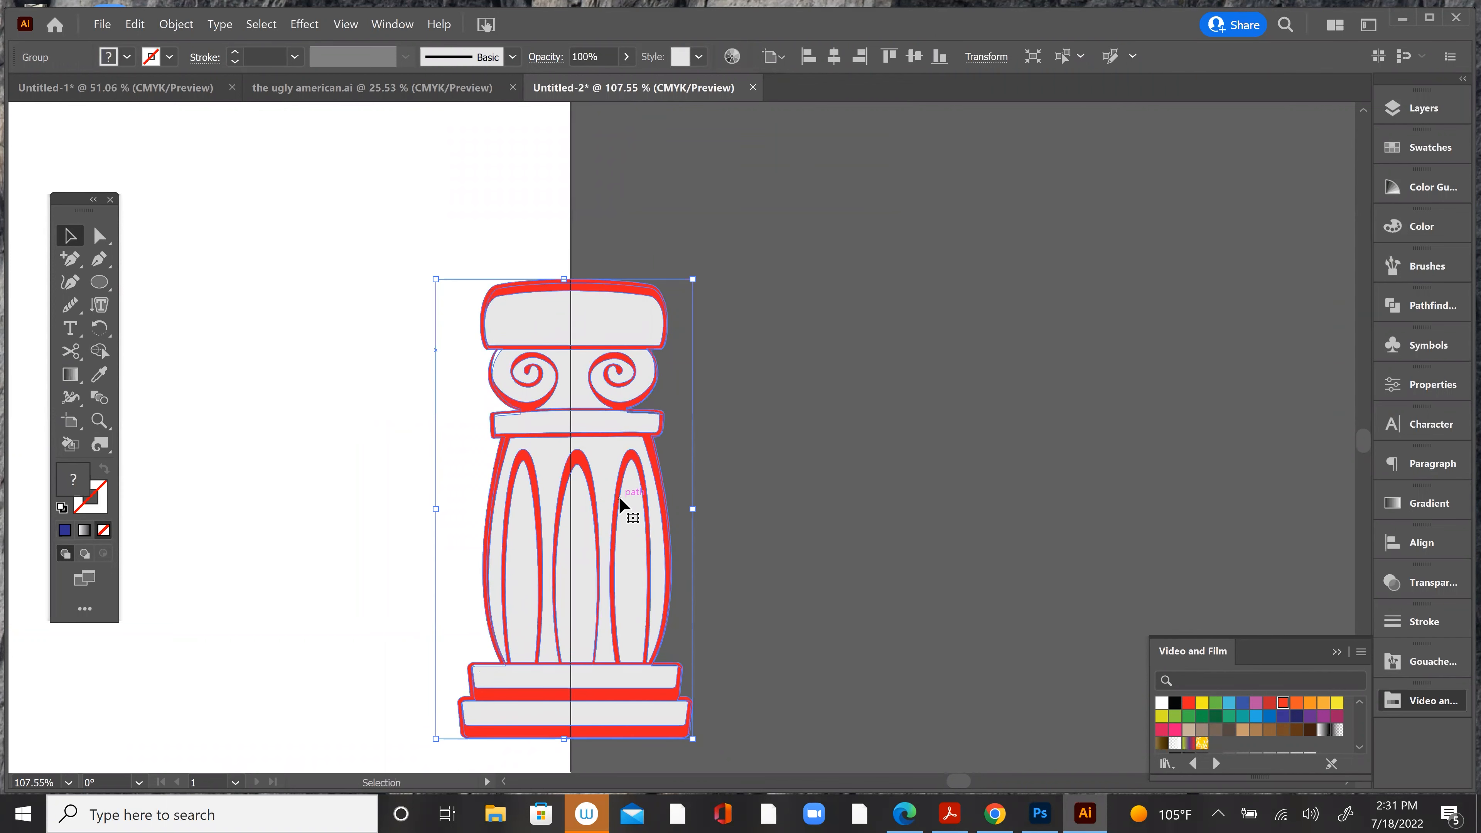
left_click_drag(620, 507, 998, 507)
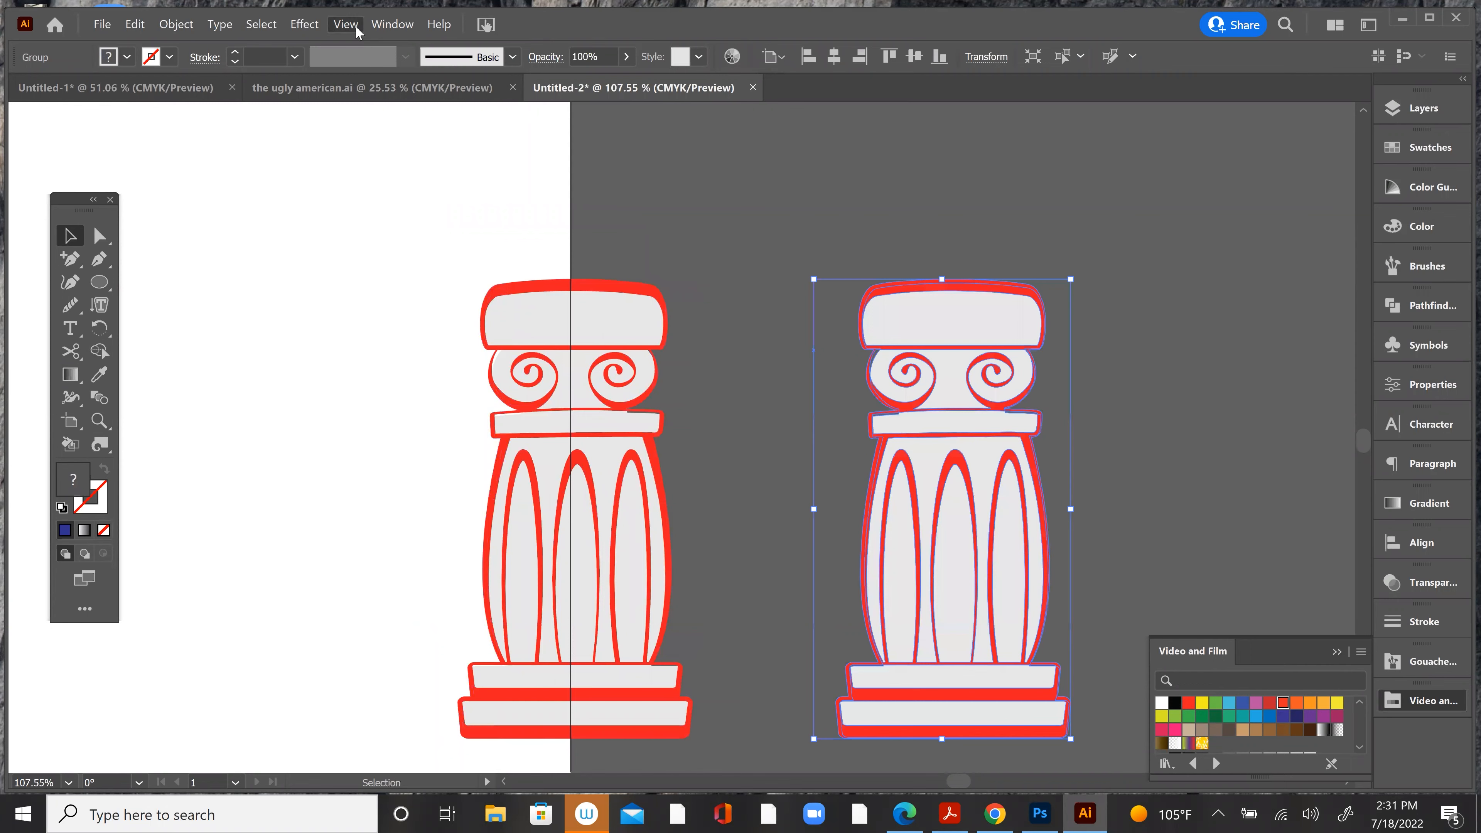
Step: Apply the Glass distortion effect to the duplicated column with distortion 11, smoothness 3, Frosted texture and scaling 100%
left_click(345, 24)
key("Right")
left_click(315, 22)
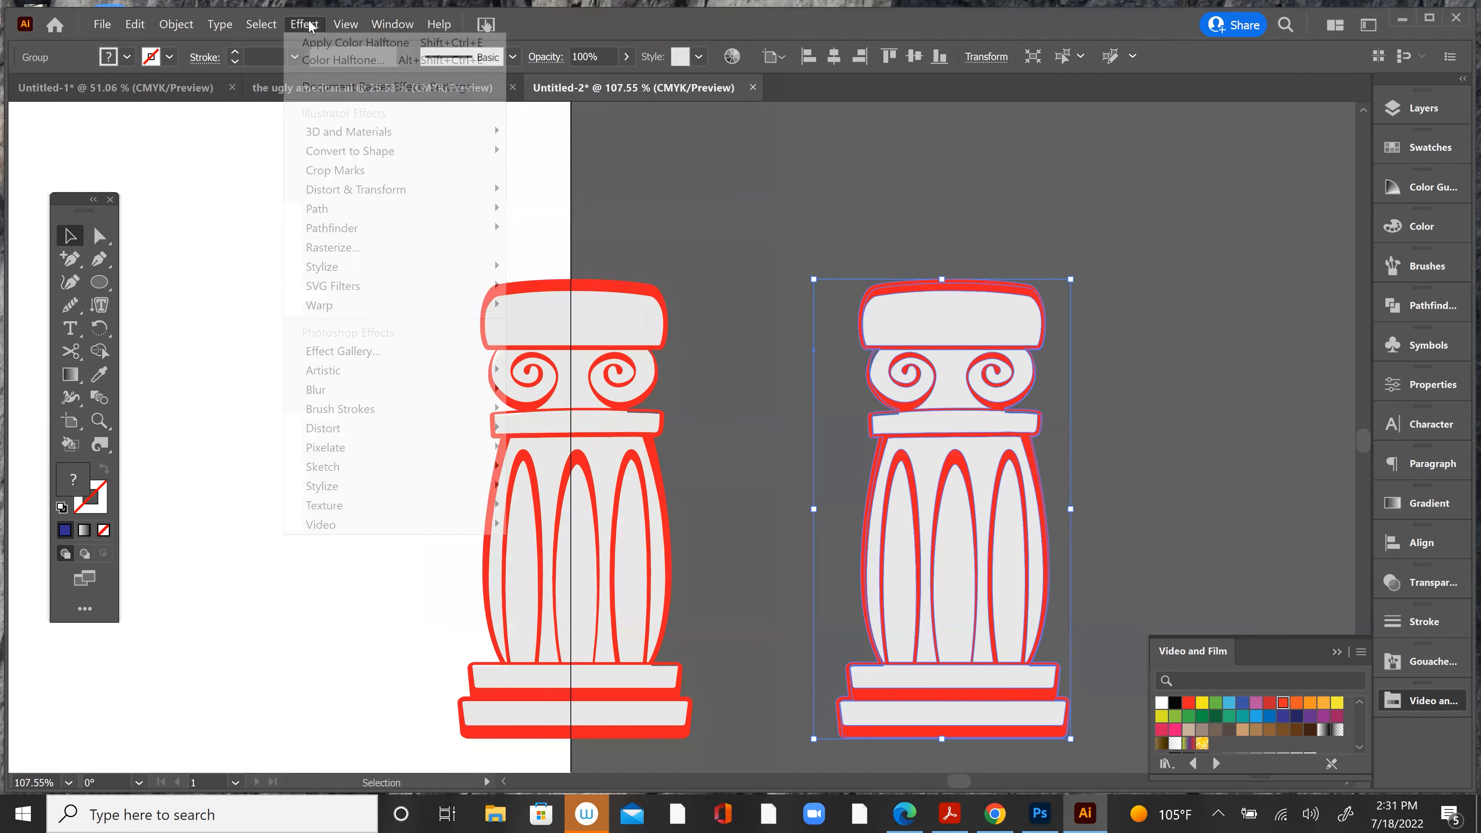
mouse_move(316, 430)
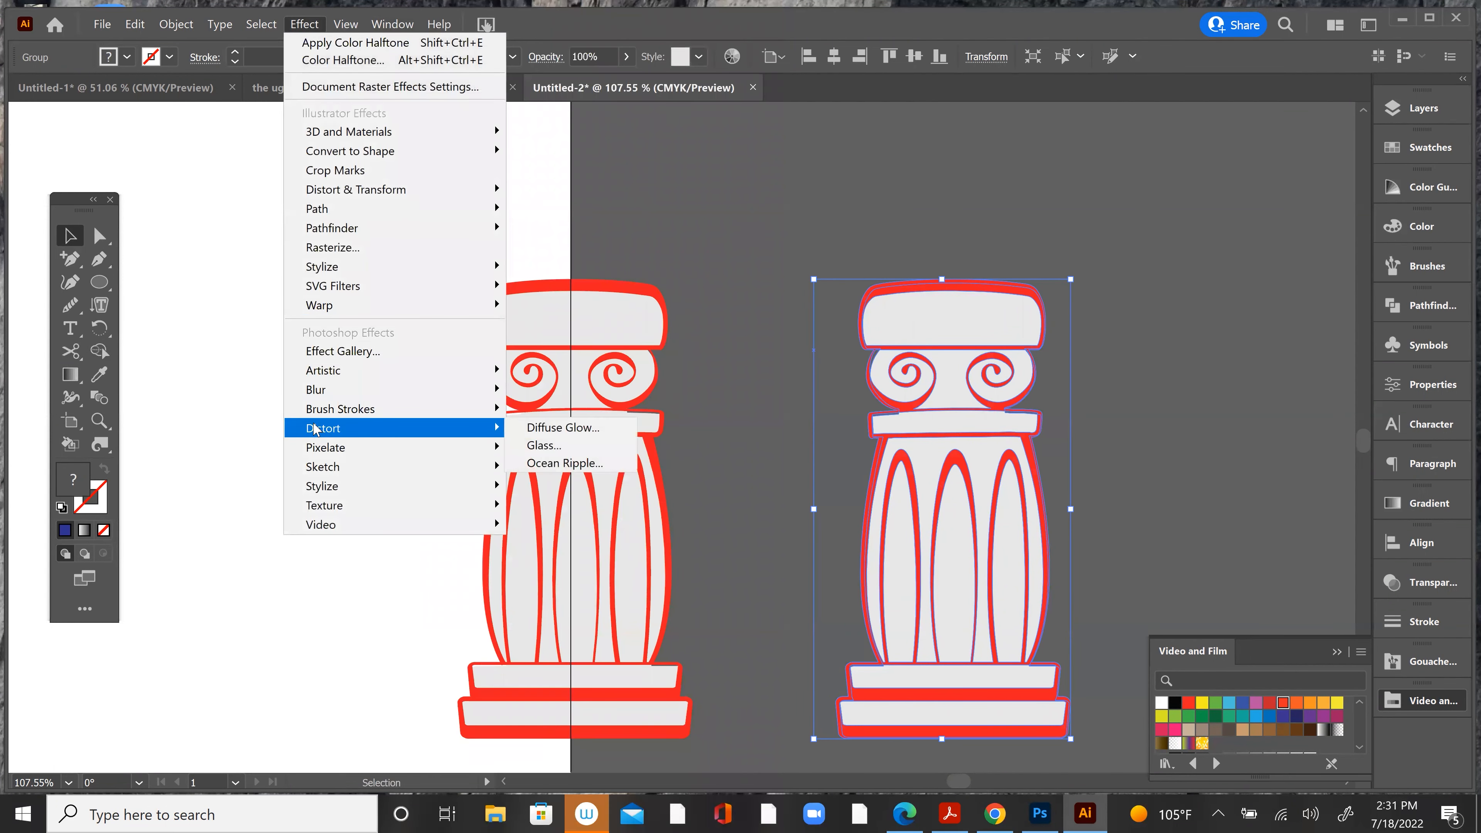
left_click(543, 447)
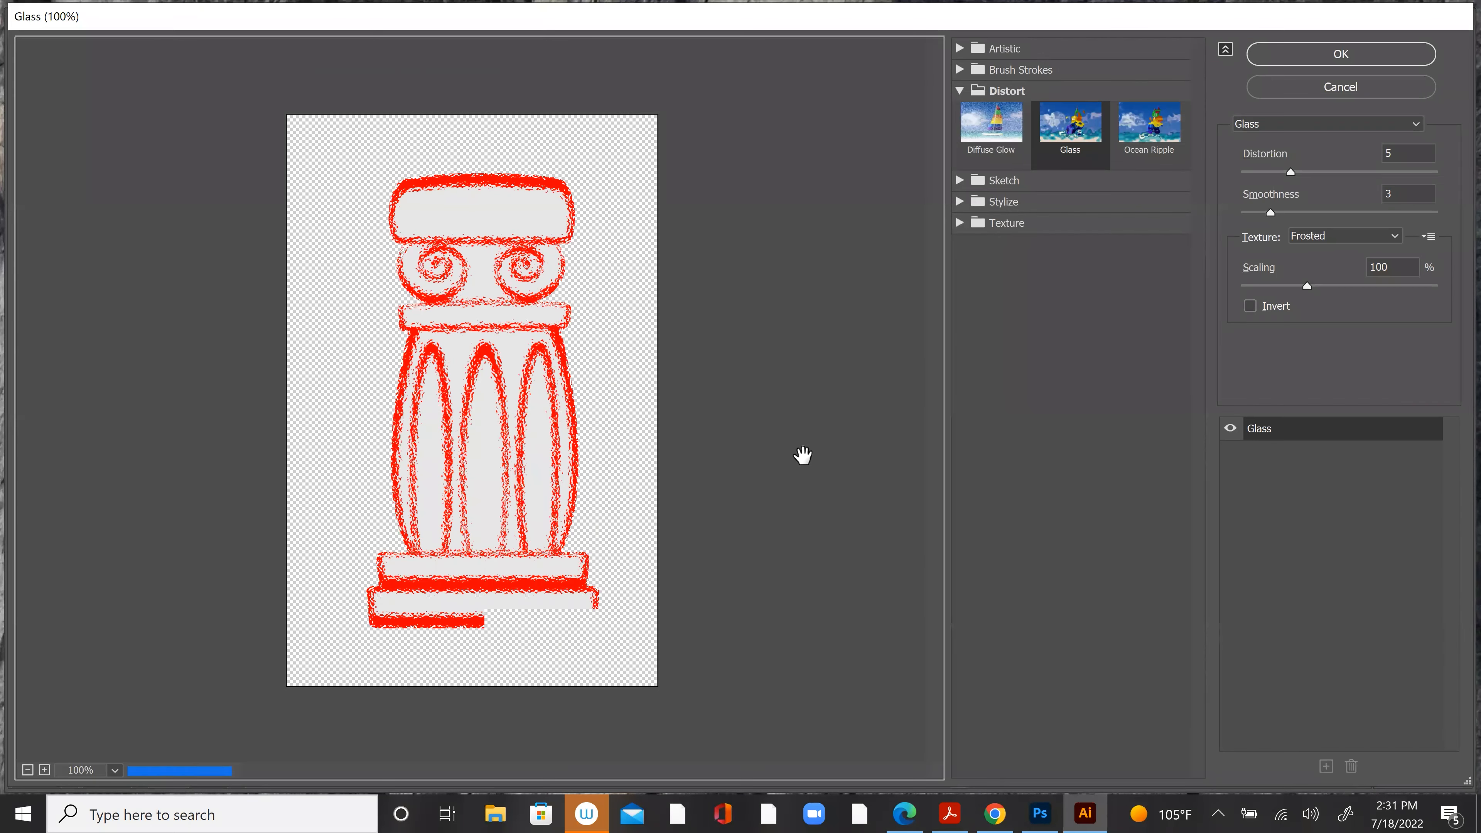
left_click_drag(1289, 171, 1351, 172)
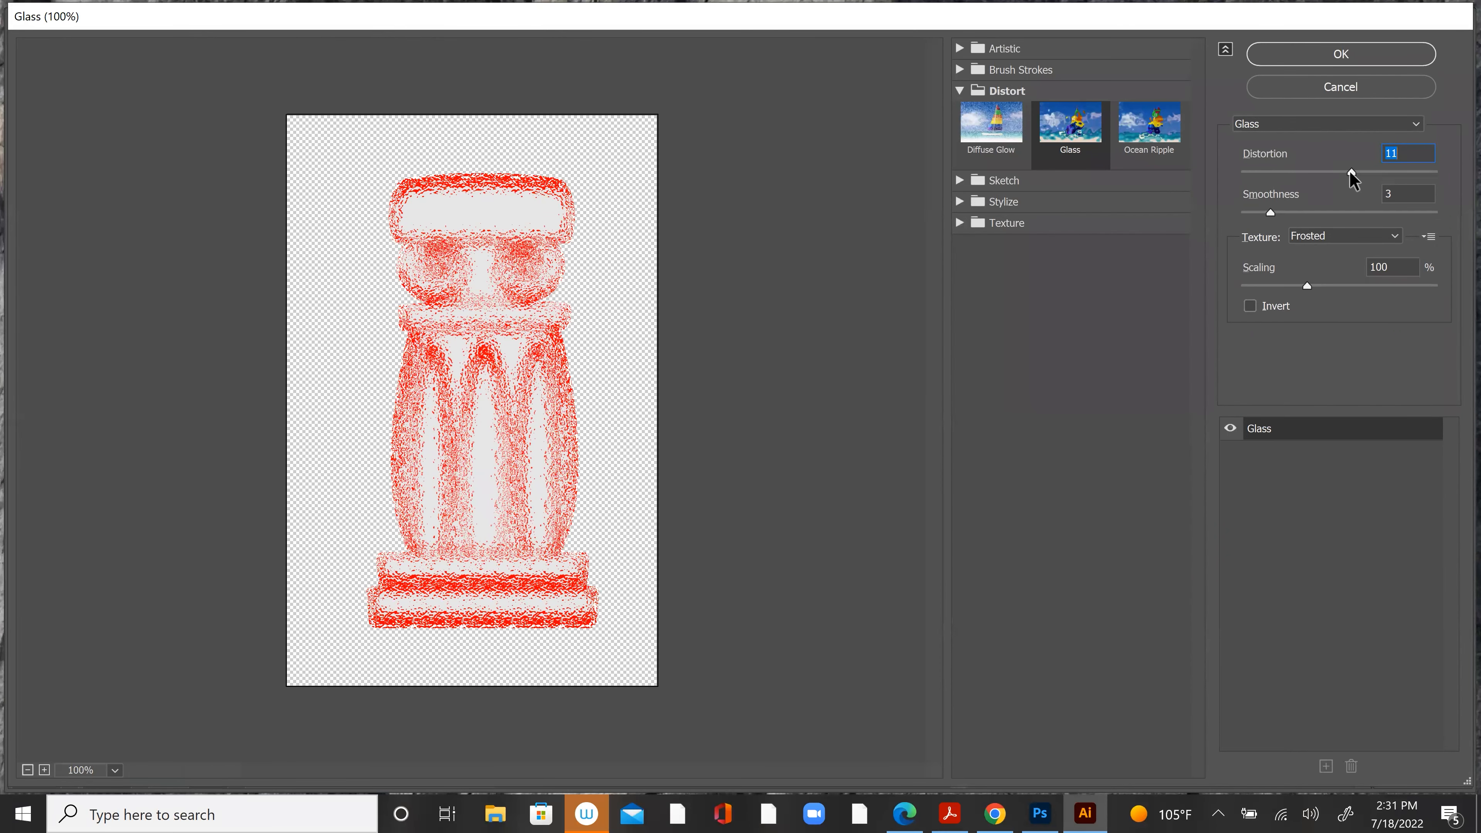
left_click(1365, 53)
left_click(727, 299)
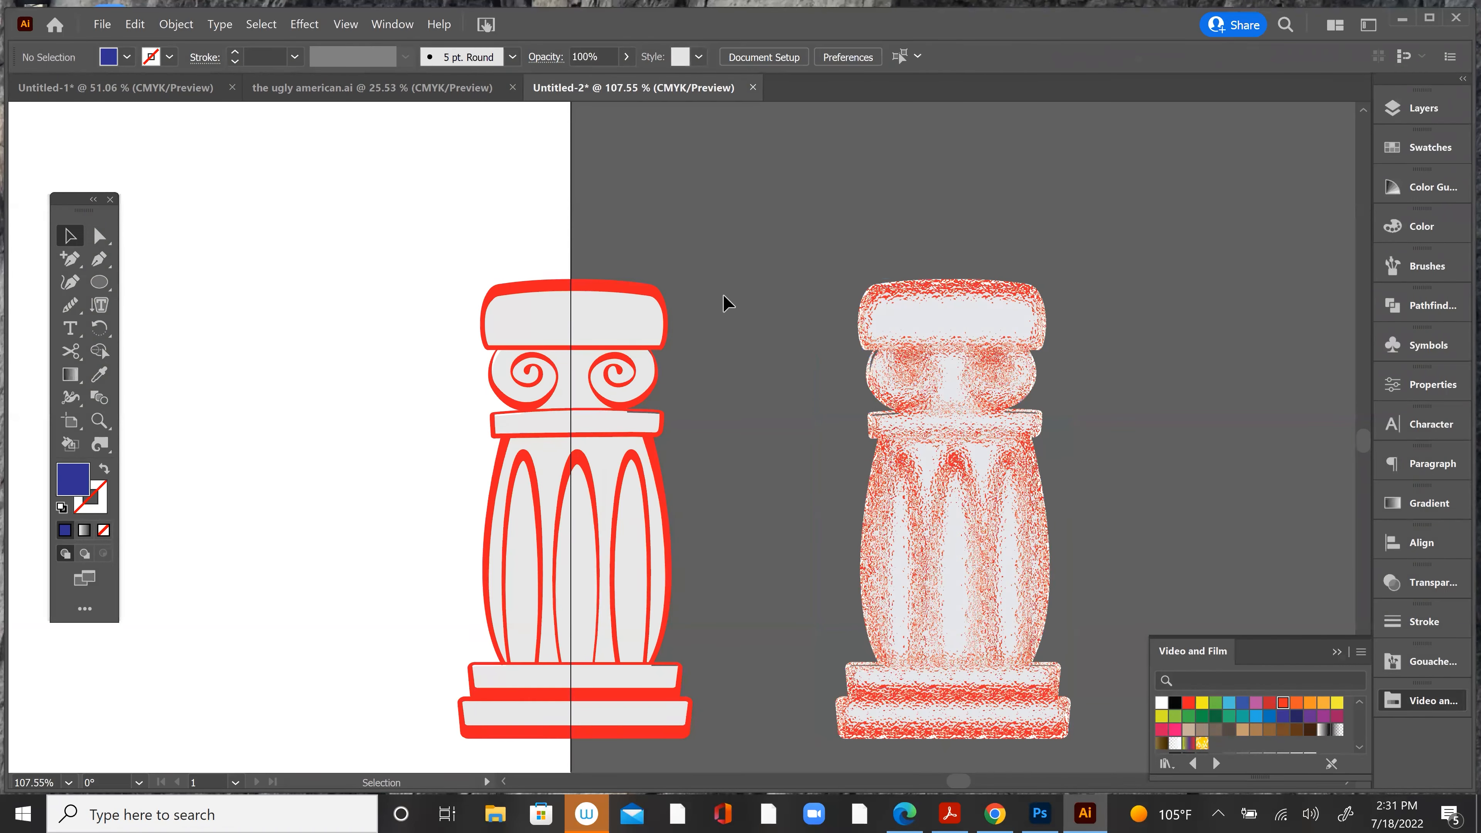
Step: Move the light grey fill silhouette out of the untextured column to its left, apart from the red outlines
left_click(660, 606)
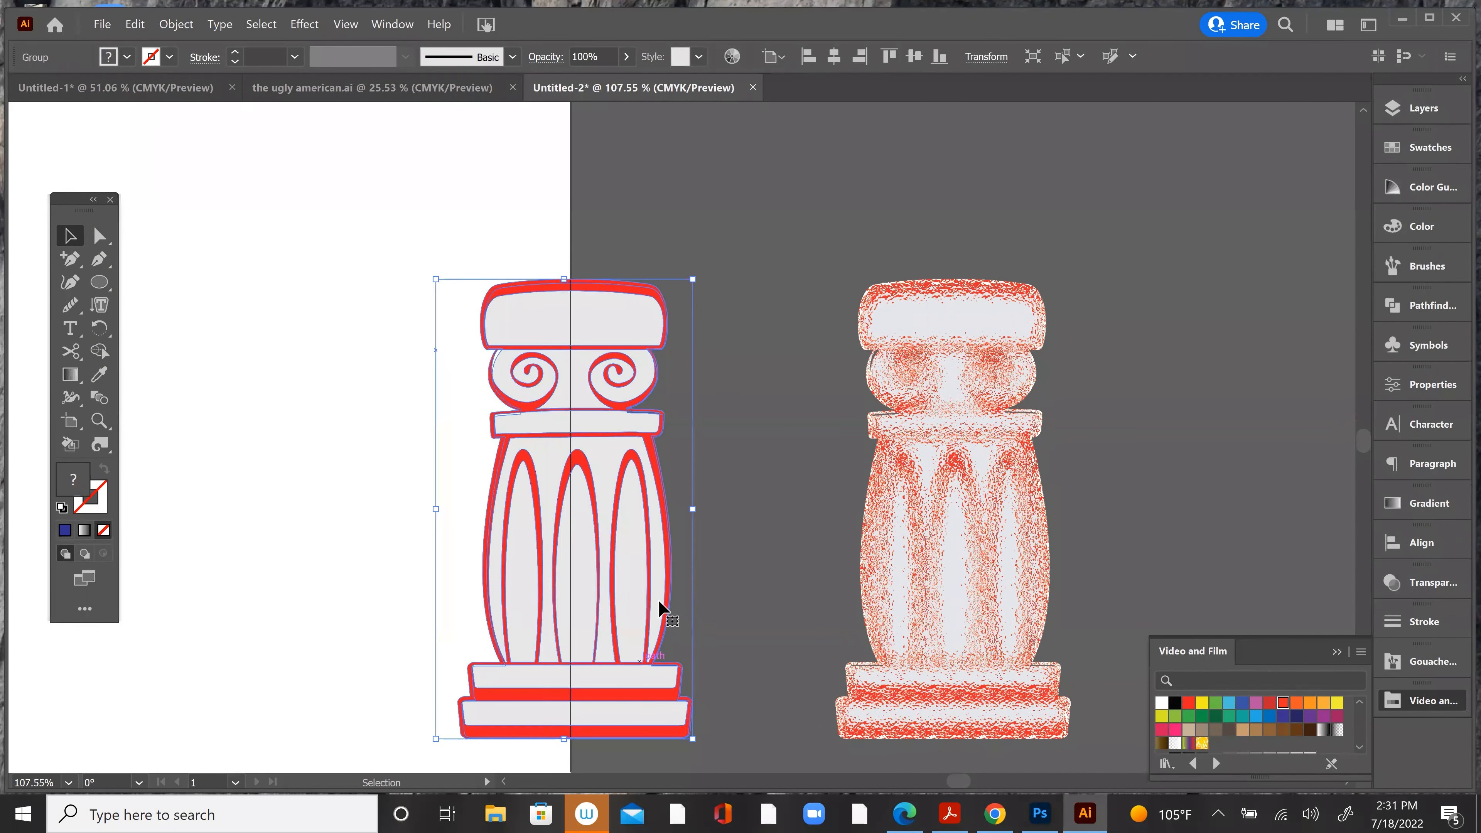
left_click(741, 271)
left_click(100, 237)
left_click_drag(618, 326, 309, 336)
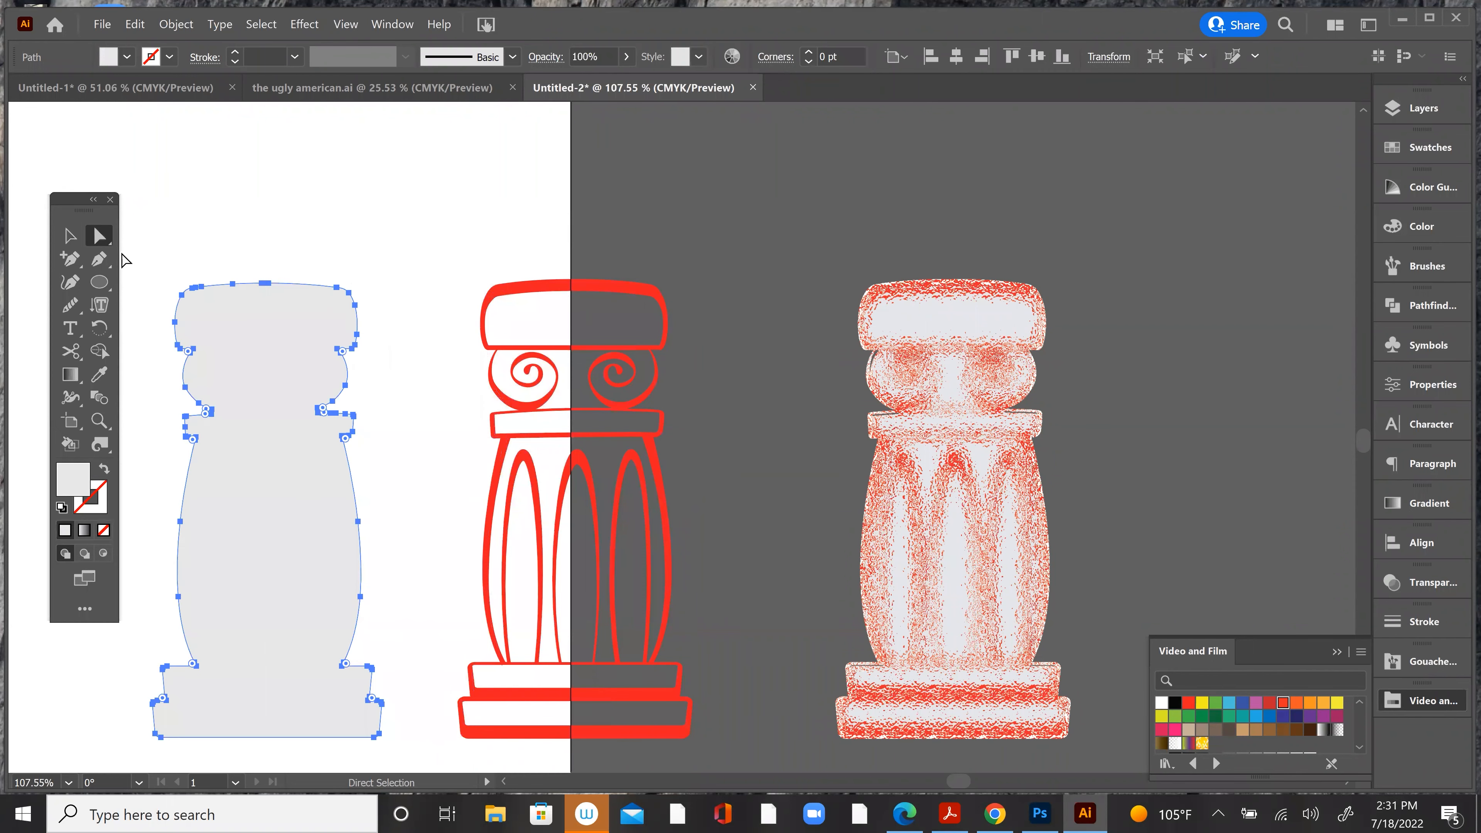
Step: Ungroup the untextured column to detach the grey silhouette from the red outlines, and group the outlines on their own
left_click(70, 236)
left_click_drag(469, 241, 707, 747)
left_click(175, 24)
left_click(362, 116)
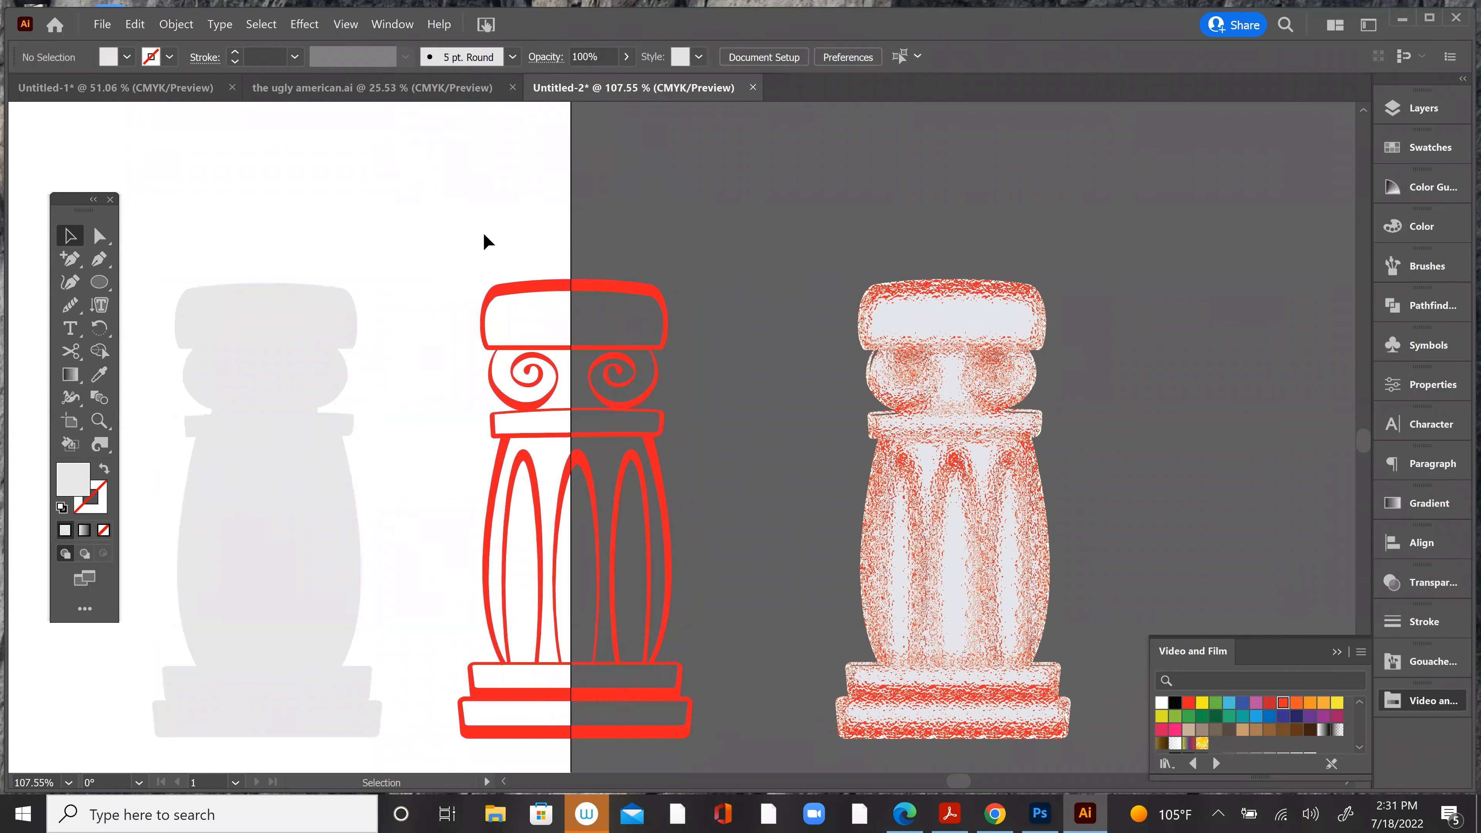
scroll(700, 756, "down", 2)
key("ctrl+alt+2")
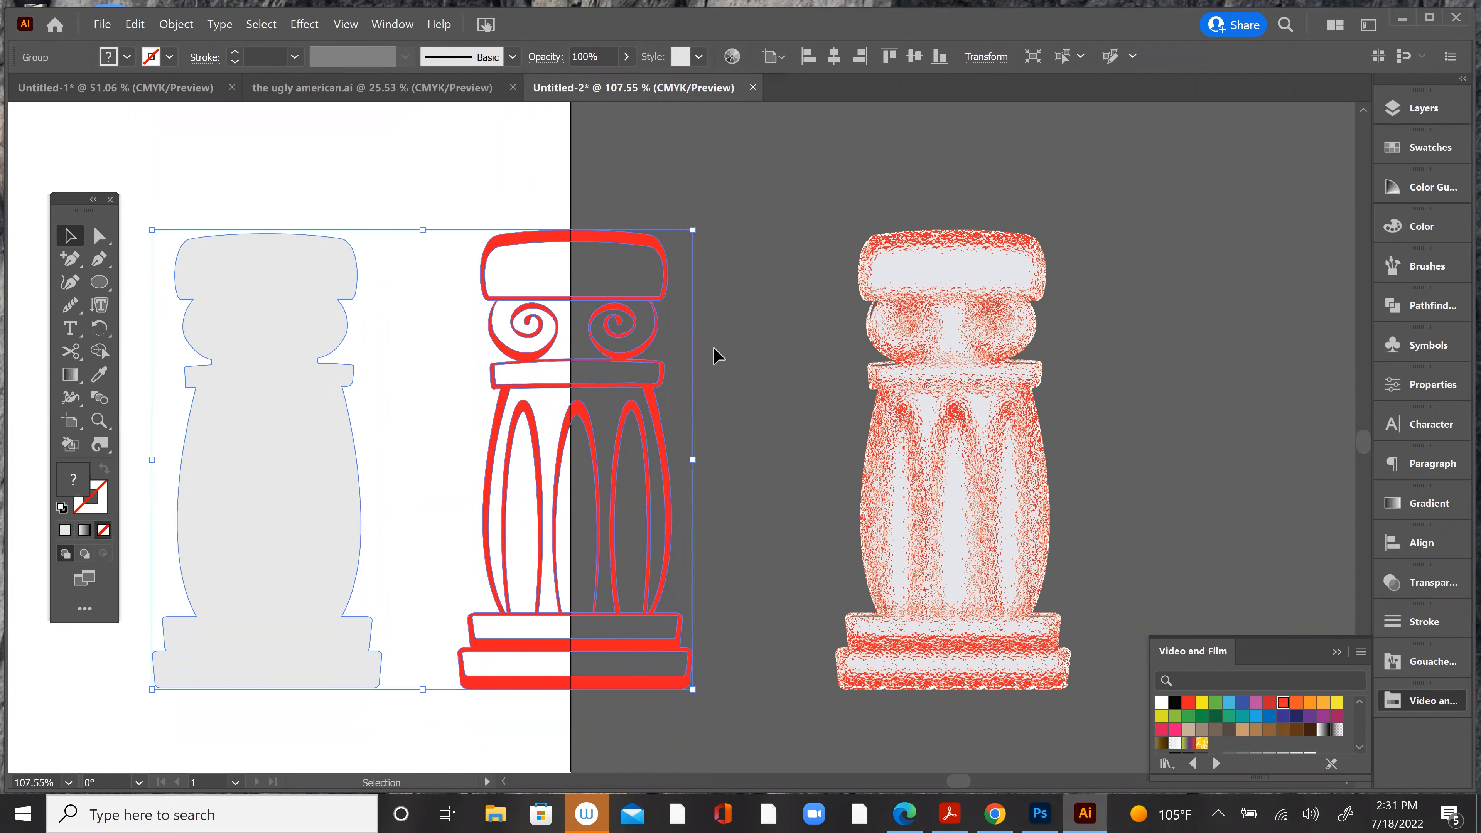
left_click(732, 283)
left_click_drag(466, 225, 689, 722)
left_click(175, 24)
left_click(192, 117)
left_click(439, 245)
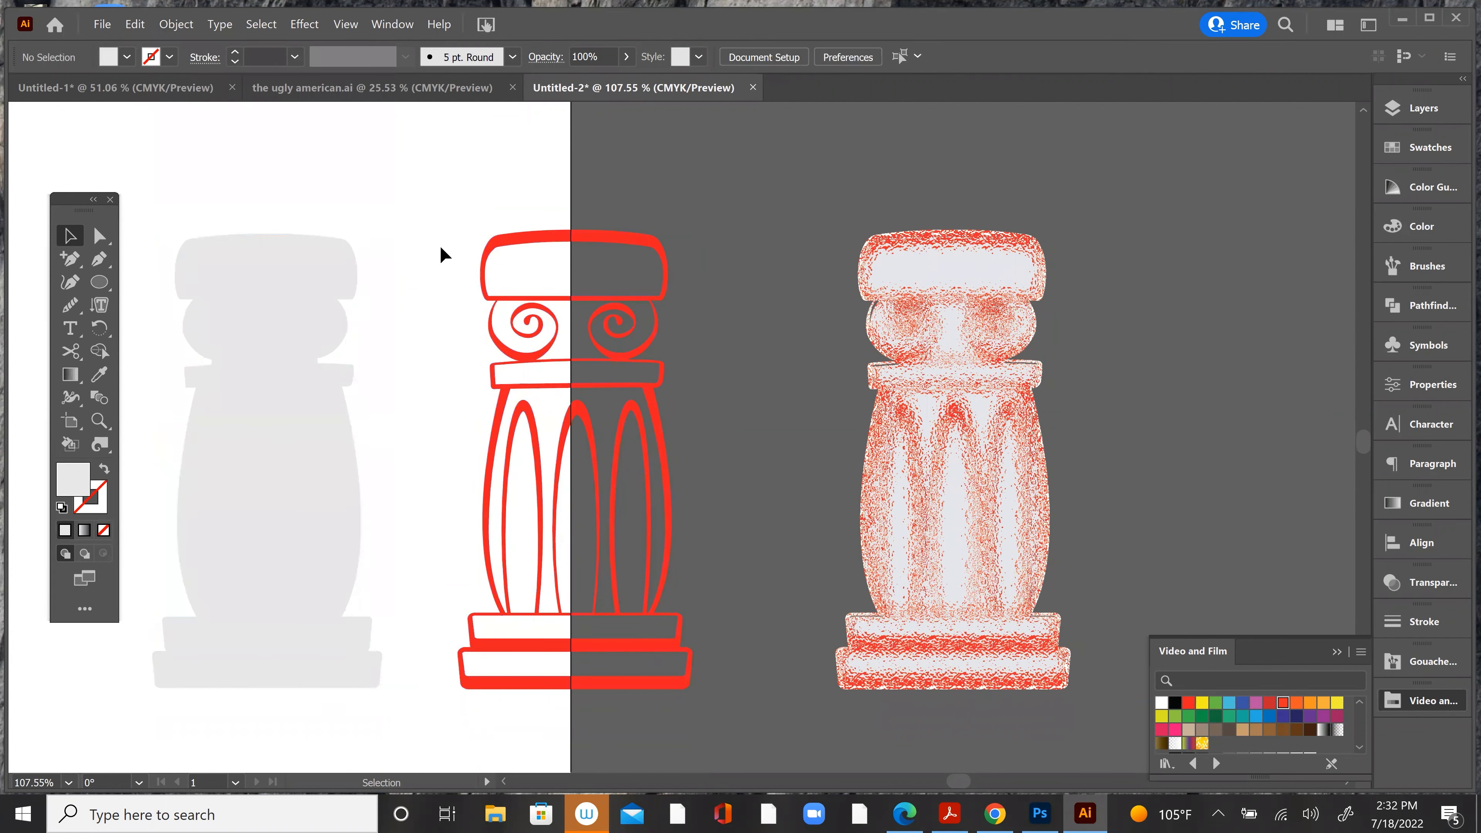
left_click_drag(629, 685, 705, 710)
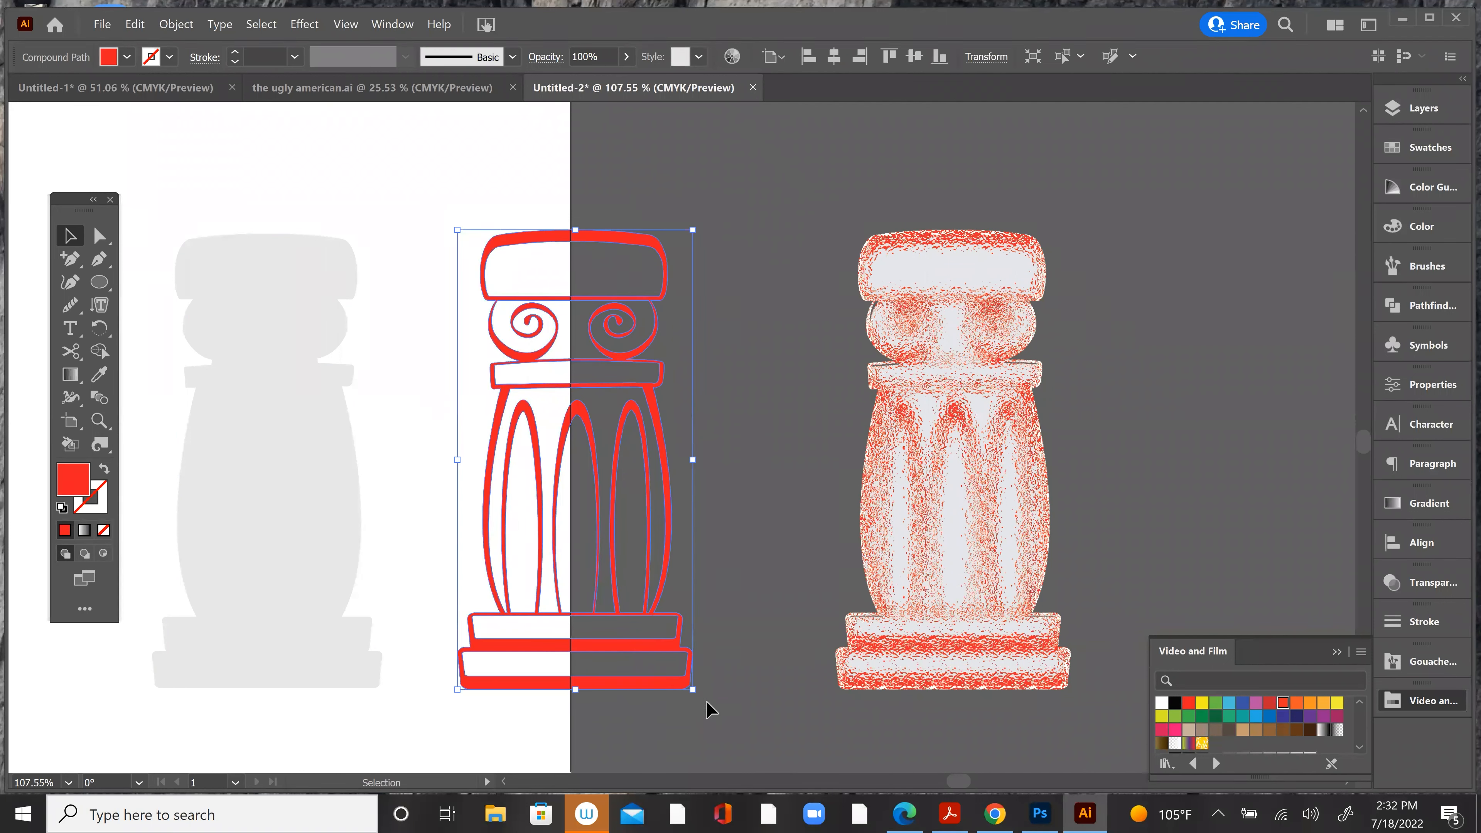
key("ctrl+g")
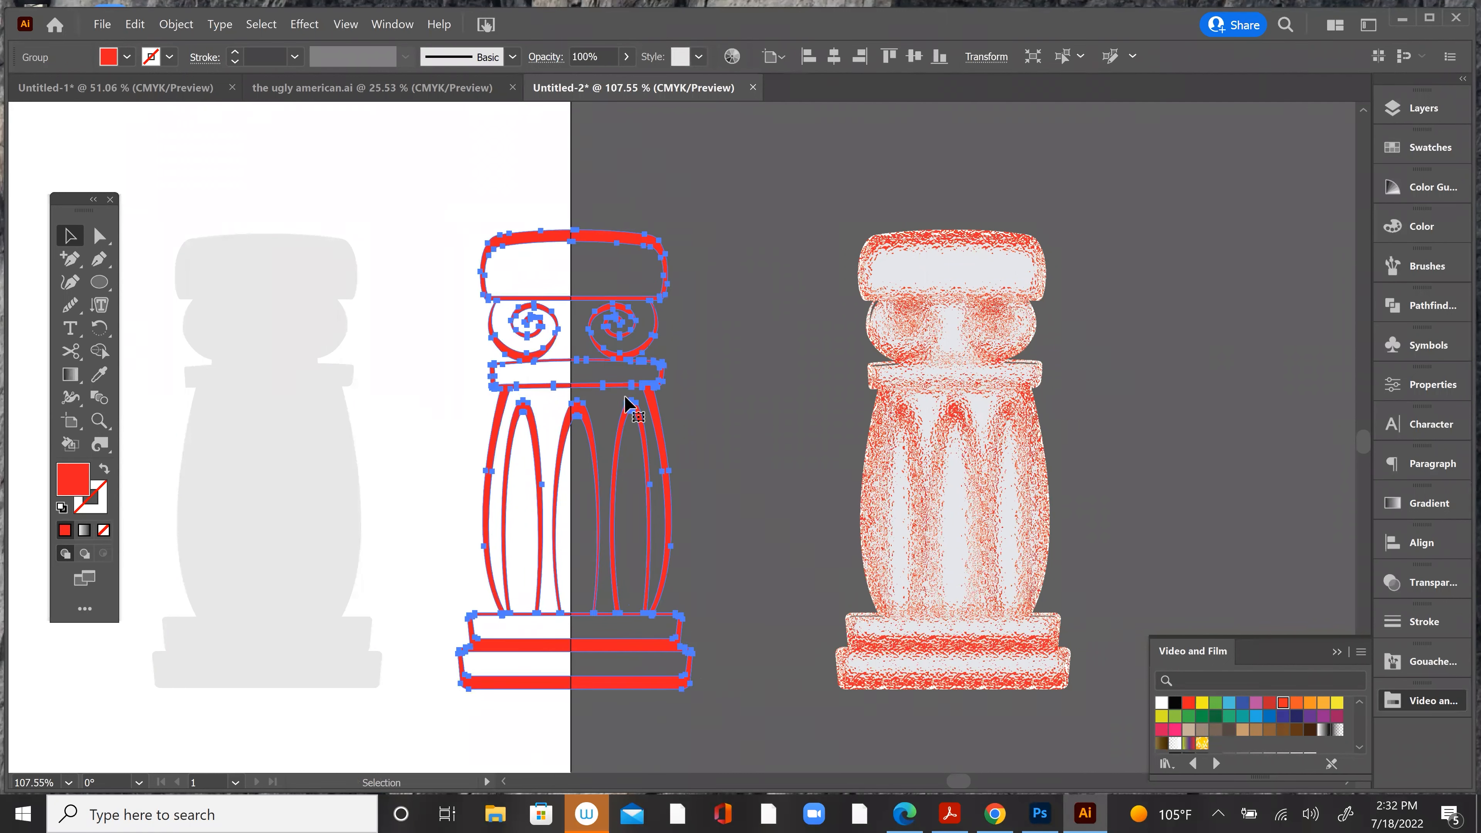
Step: Bring the red outlines to the front and align them exactly over the Glass-textured column
left_click(471, 201)
left_click_drag(513, 241, 730, 240)
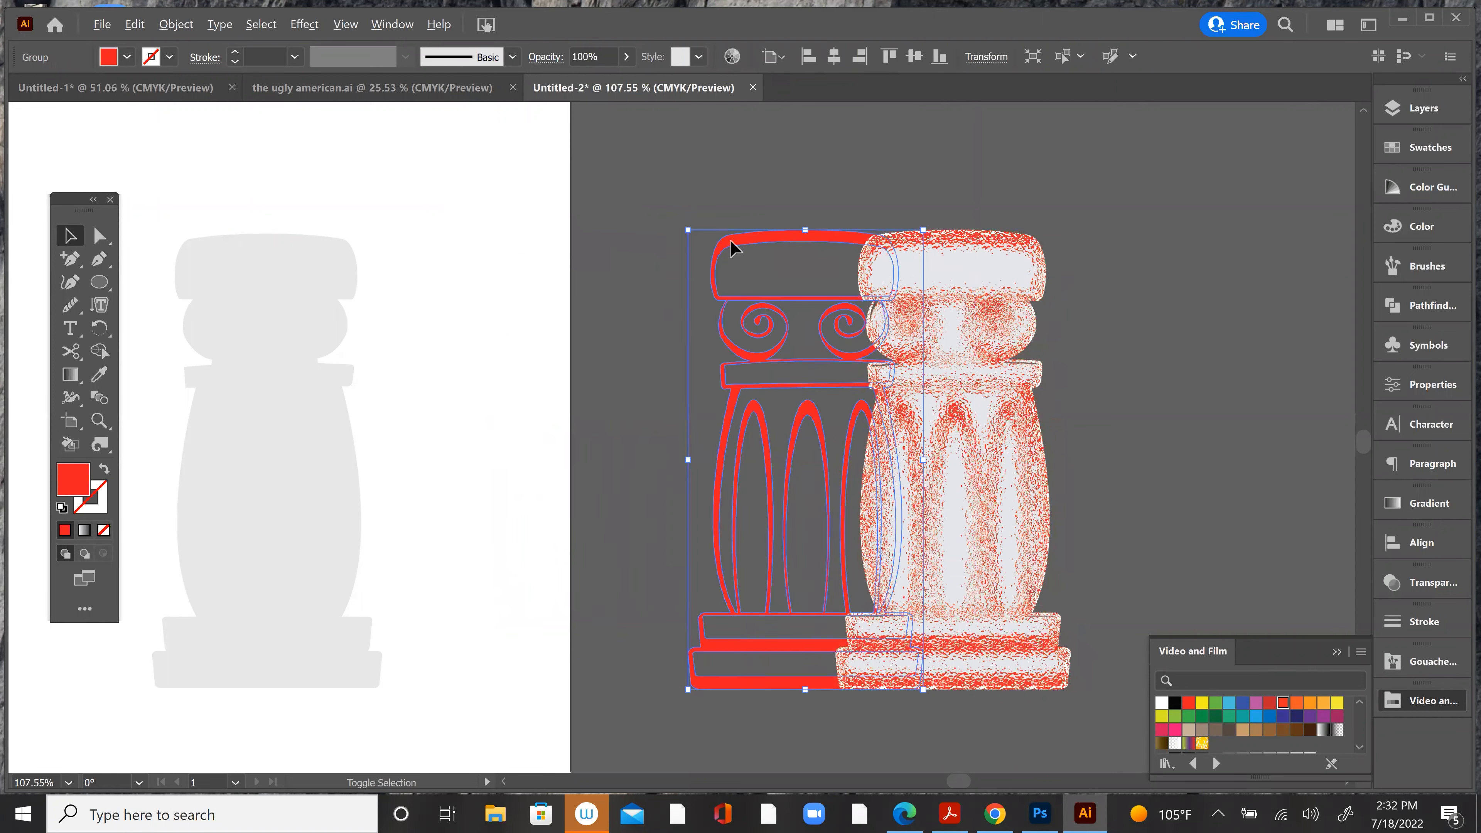
left_click(176, 25)
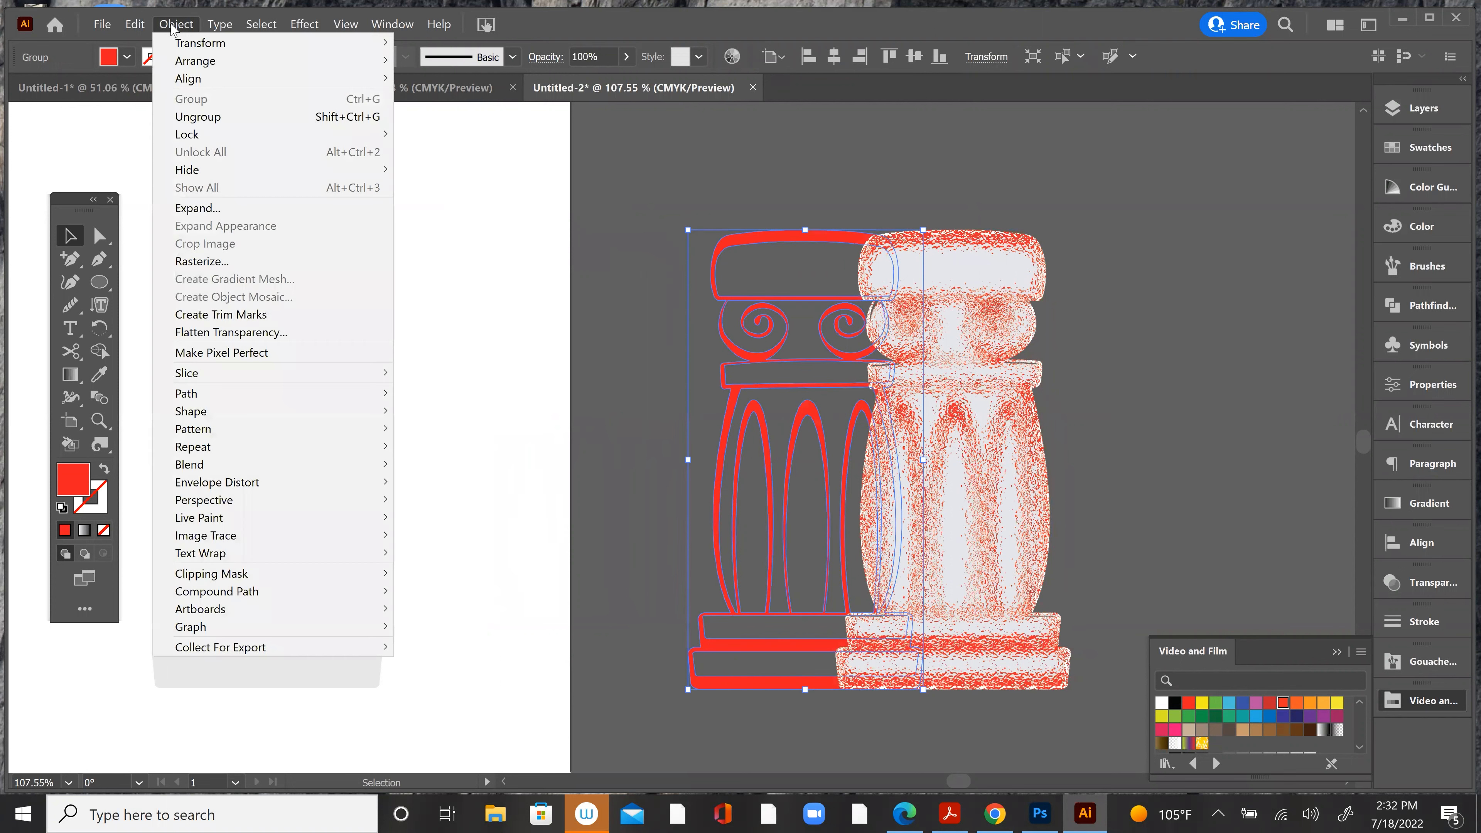
mouse_move(207, 61)
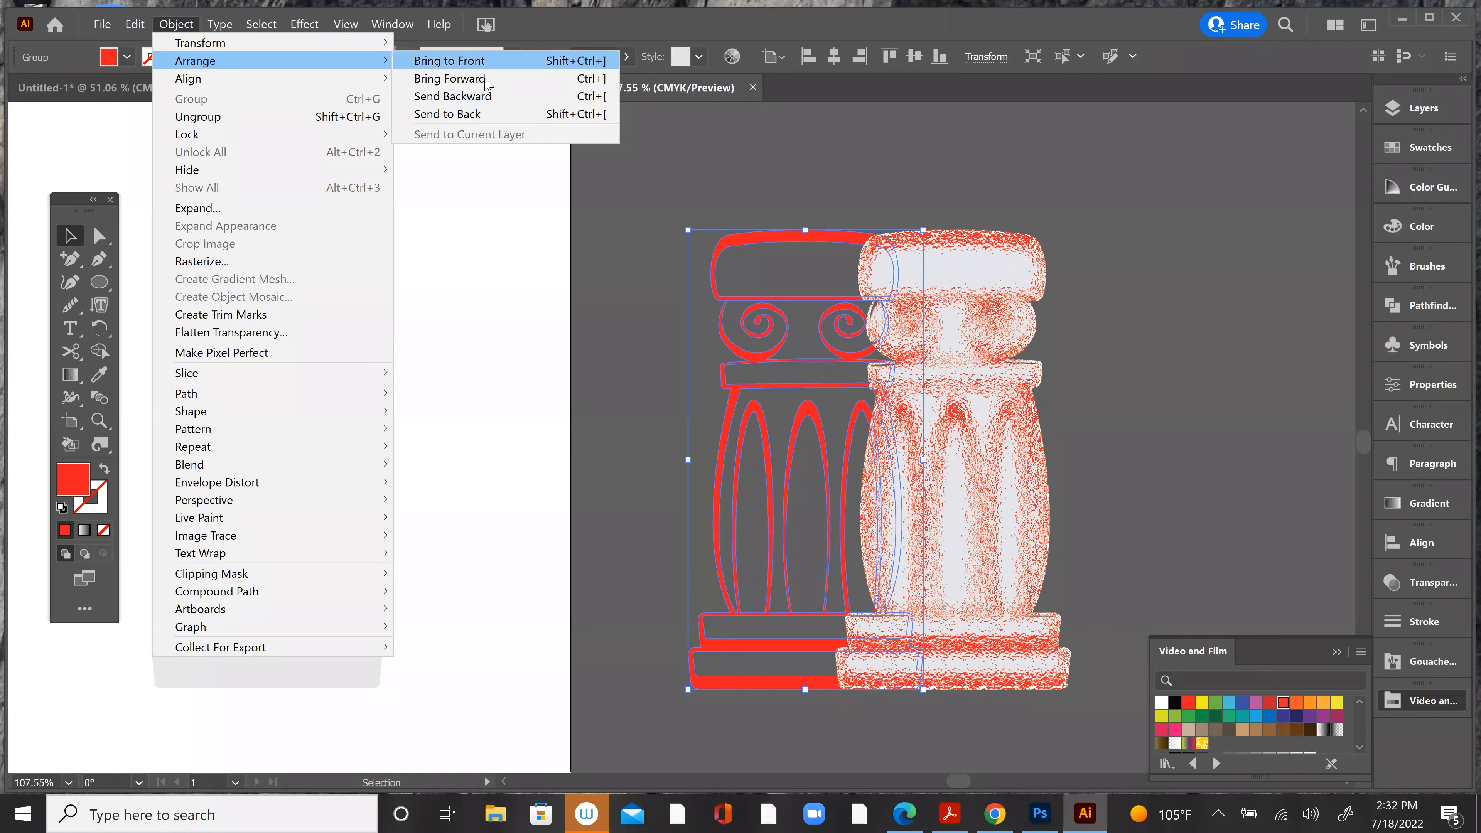
left_click(484, 60)
left_click_drag(780, 245, 908, 243)
left_click(776, 289)
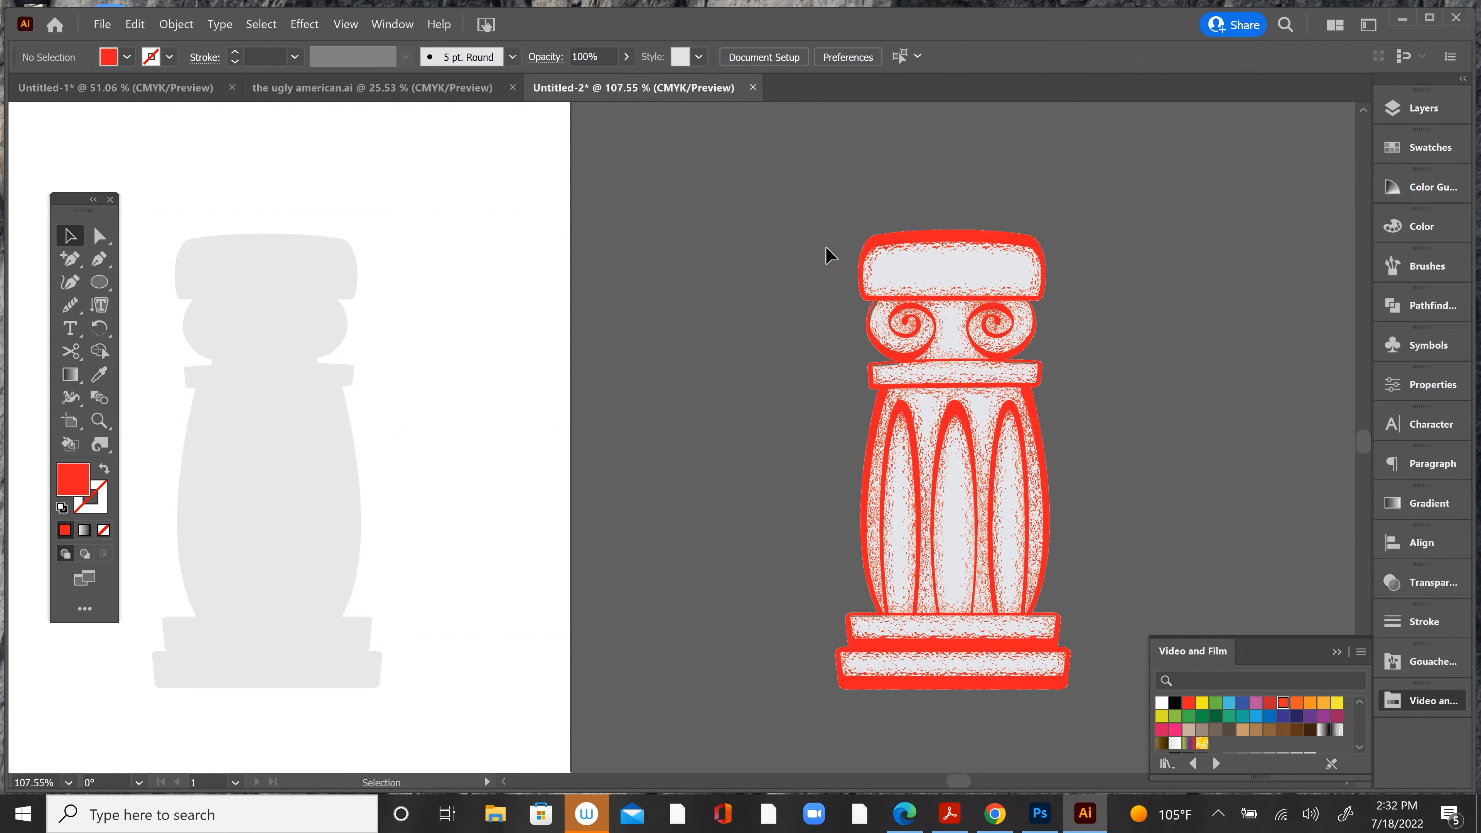
Step: Send the Glass-textured column to the back of the stacking order
left_click(922, 264)
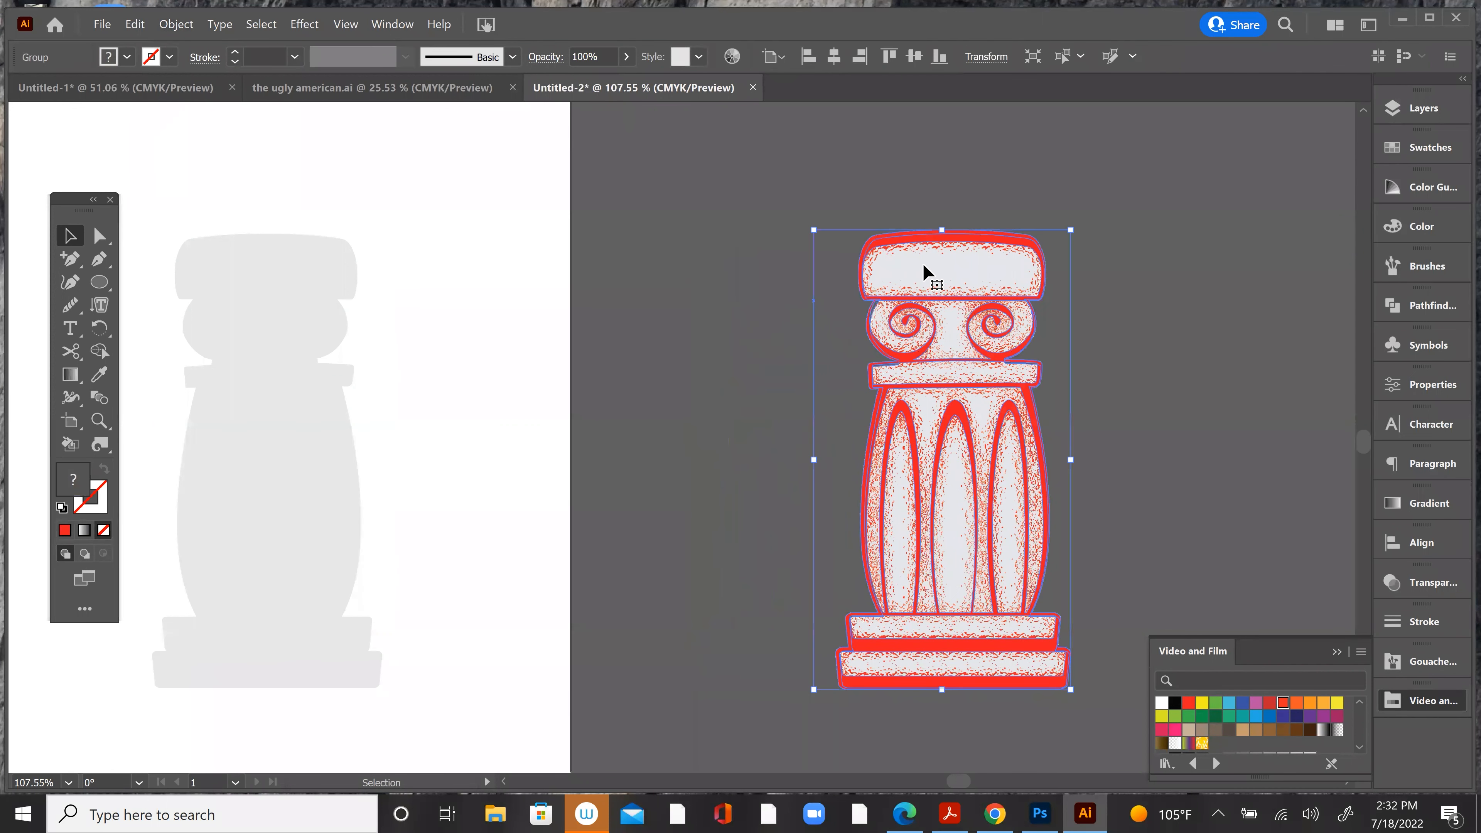
left_click(169, 24)
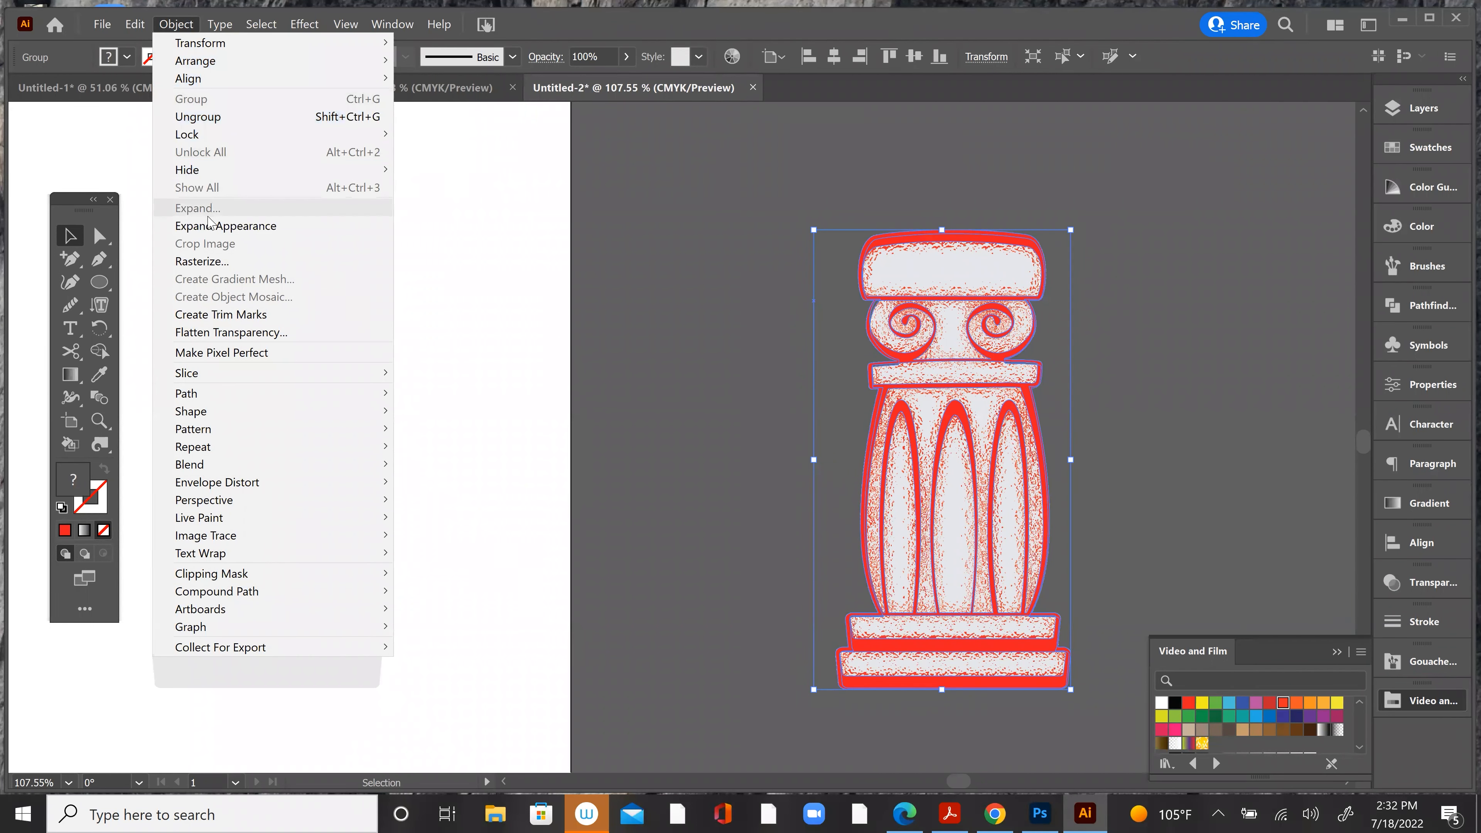
mouse_move(194, 26)
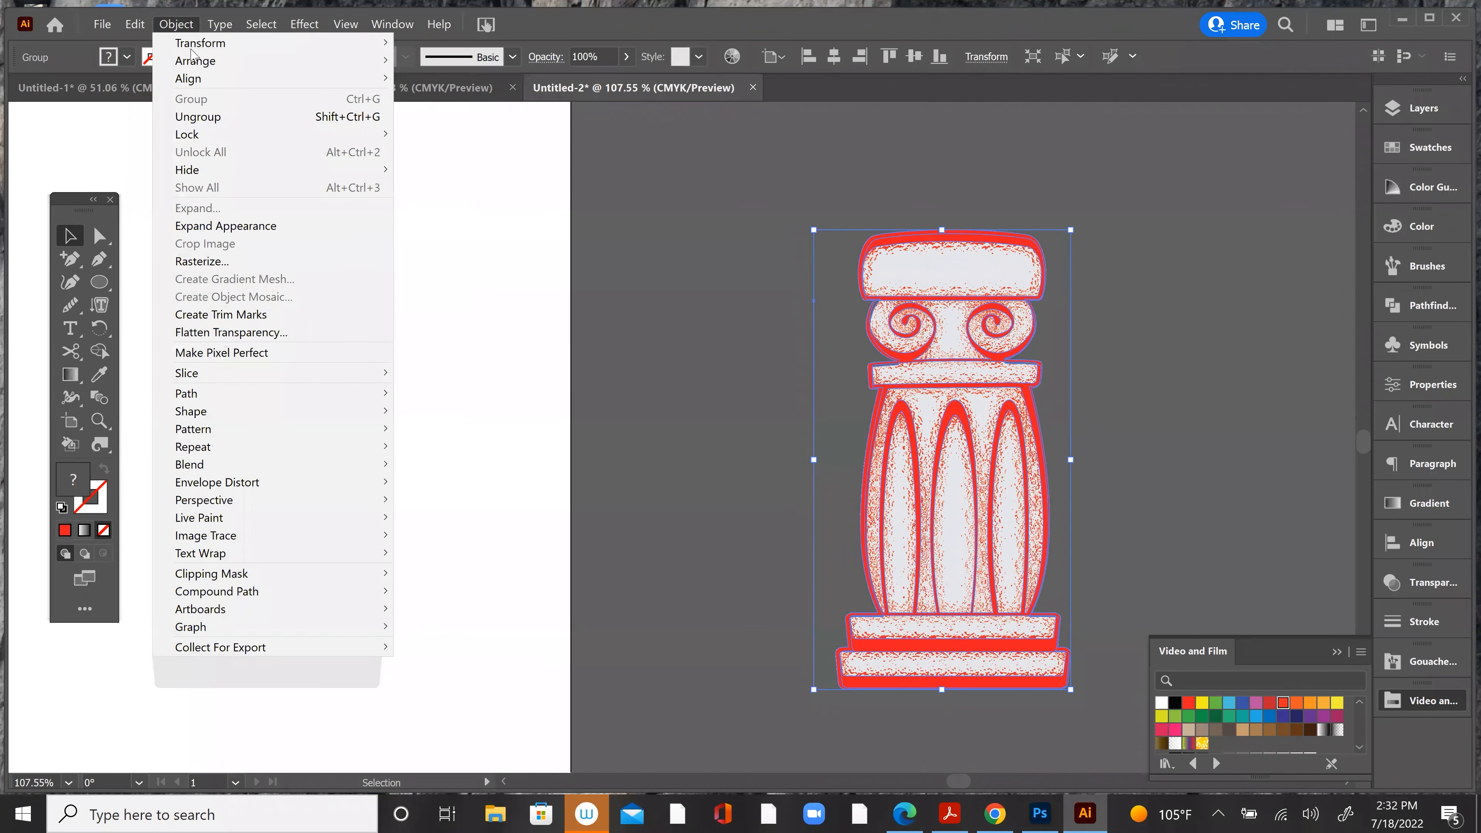
mouse_move(195, 60)
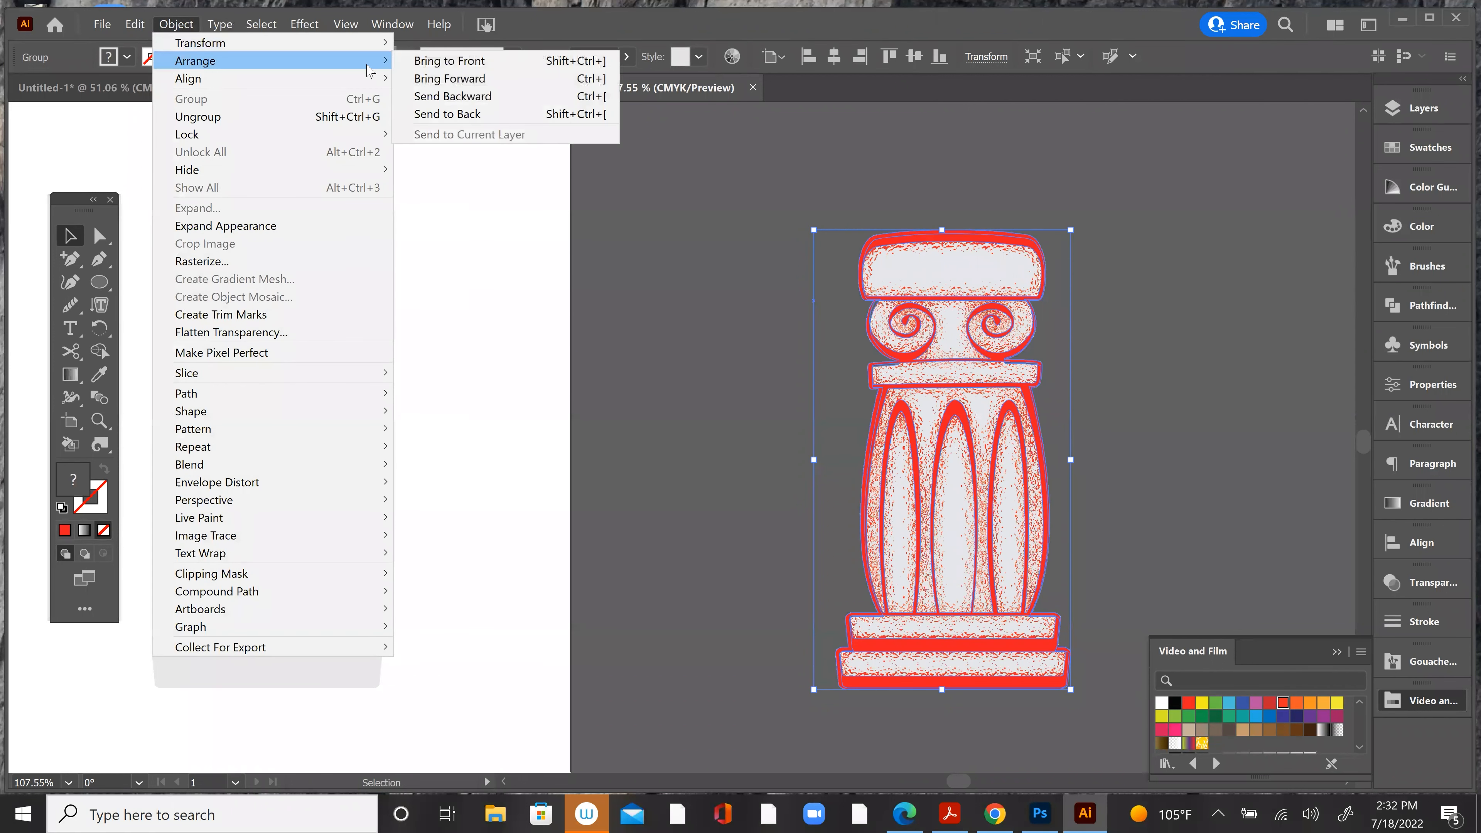
left_click(463, 113)
left_click(636, 213)
Step: Align the grey silhouette over the textured column and set its blending mode to Multiply
left_click_drag(357, 305, 980, 353)
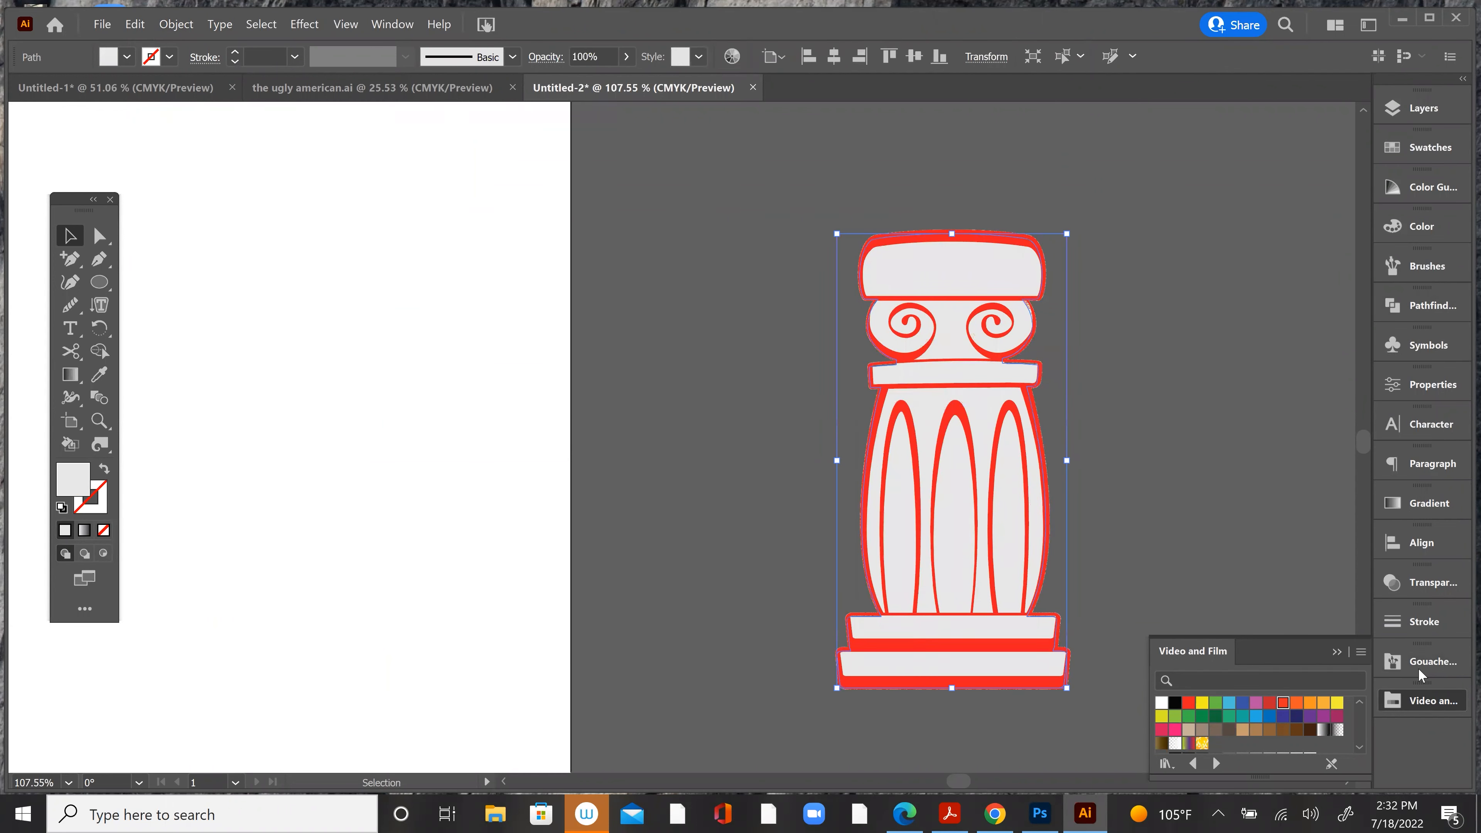
left_click(1423, 582)
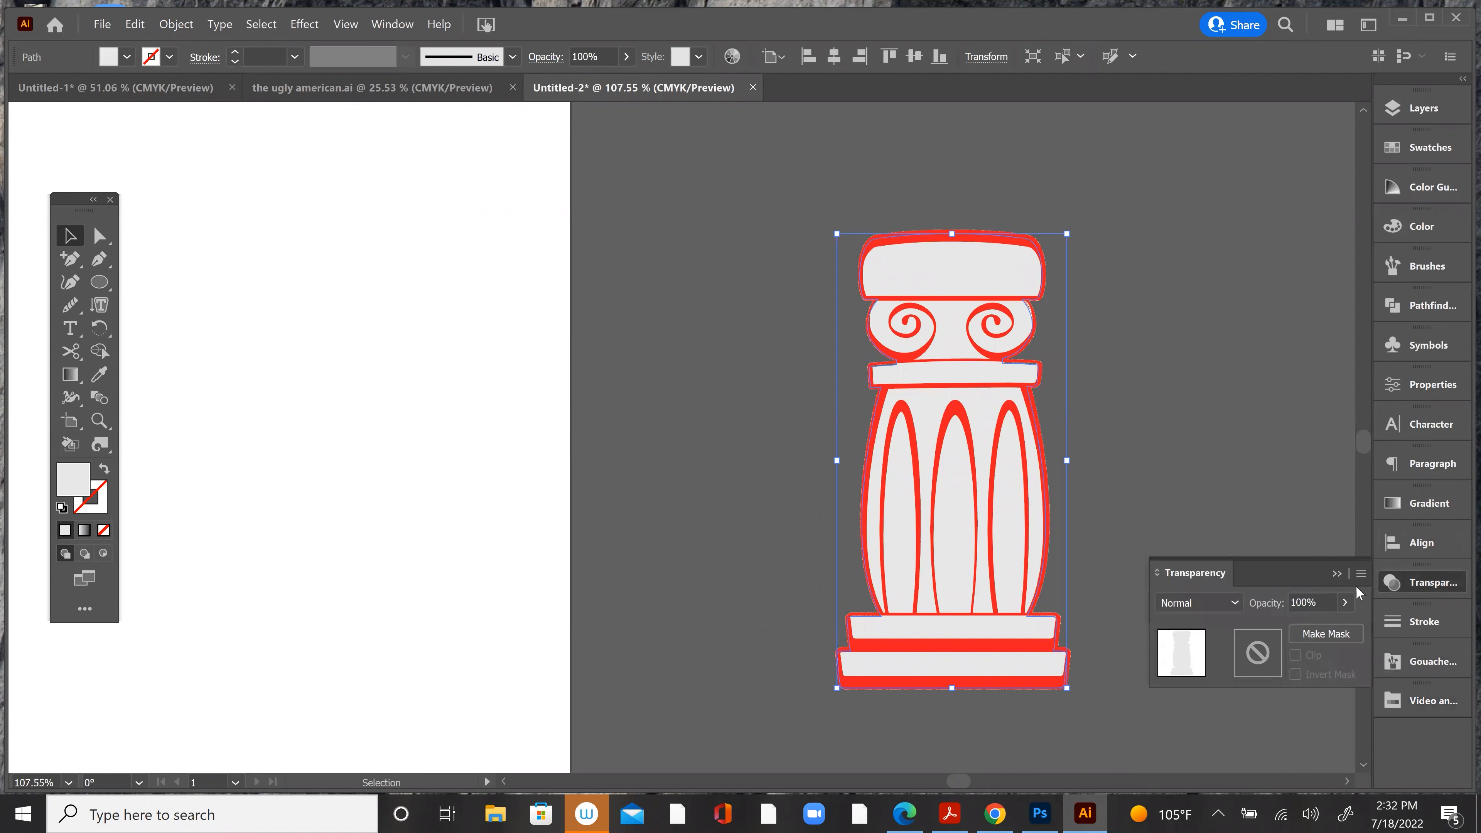
left_click(1199, 601)
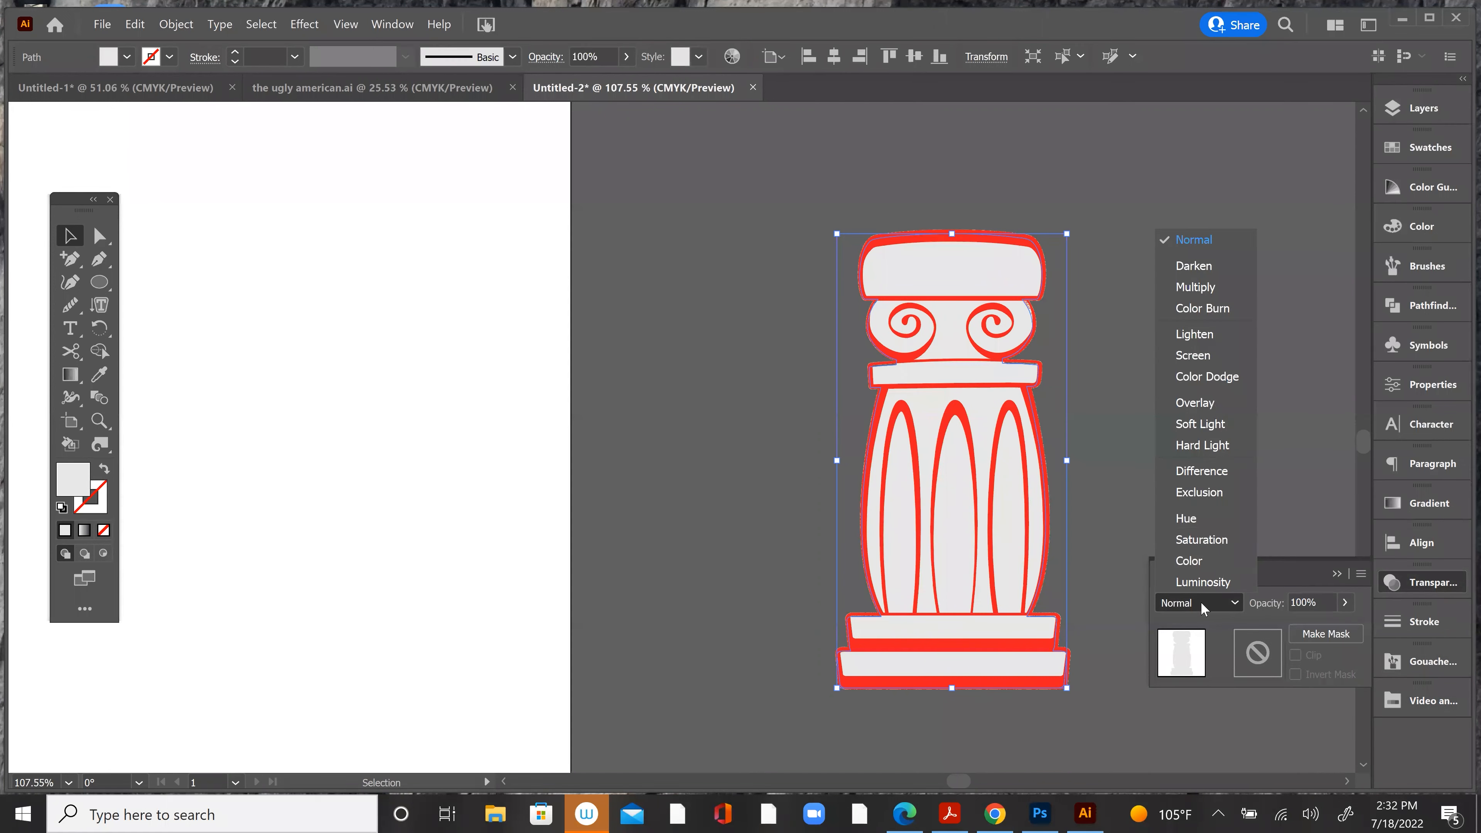
left_click(1201, 287)
left_click(1200, 324)
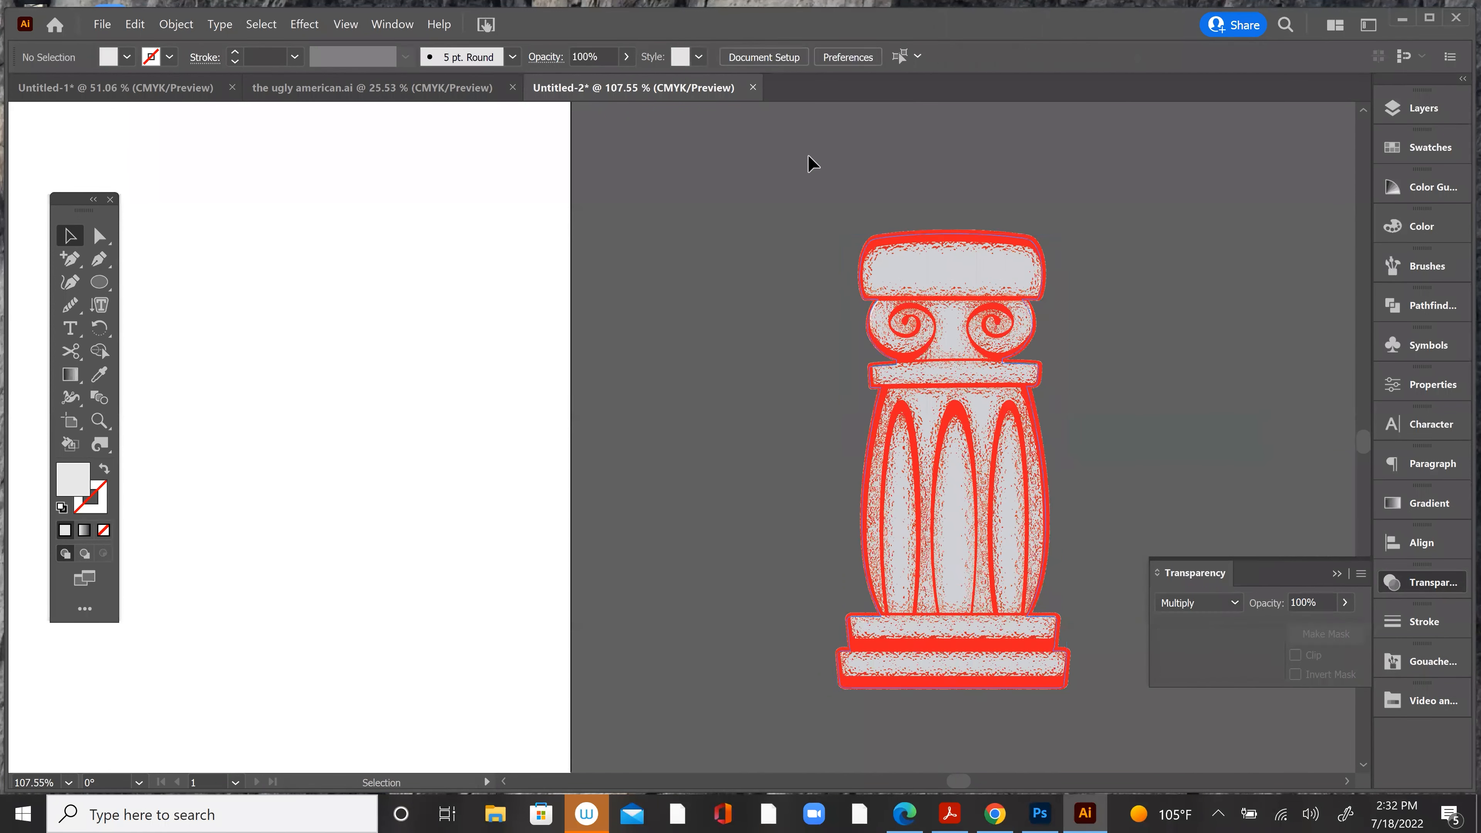
key("ctrl+a")
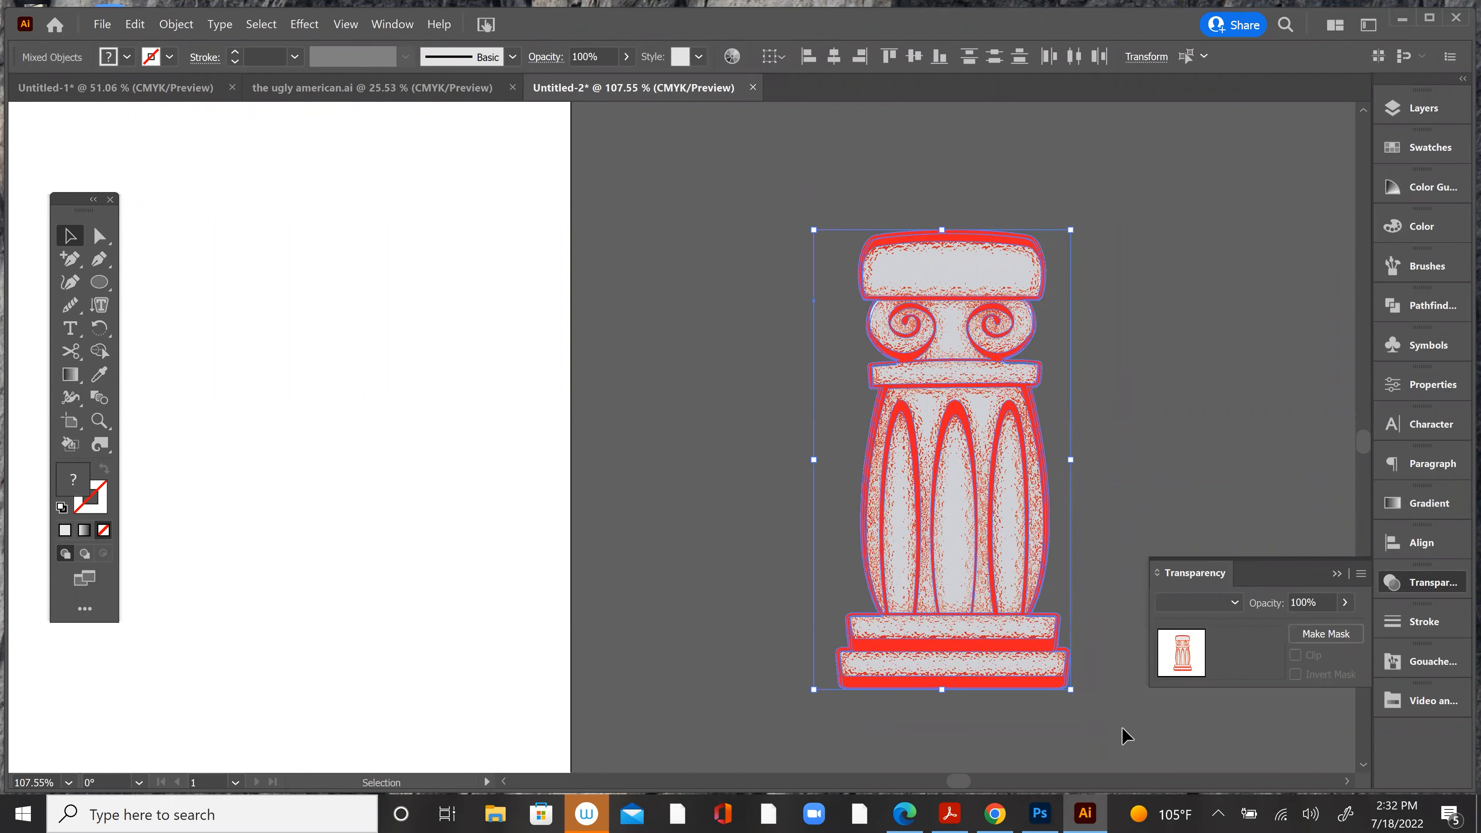
key("ctrl+shift+a")
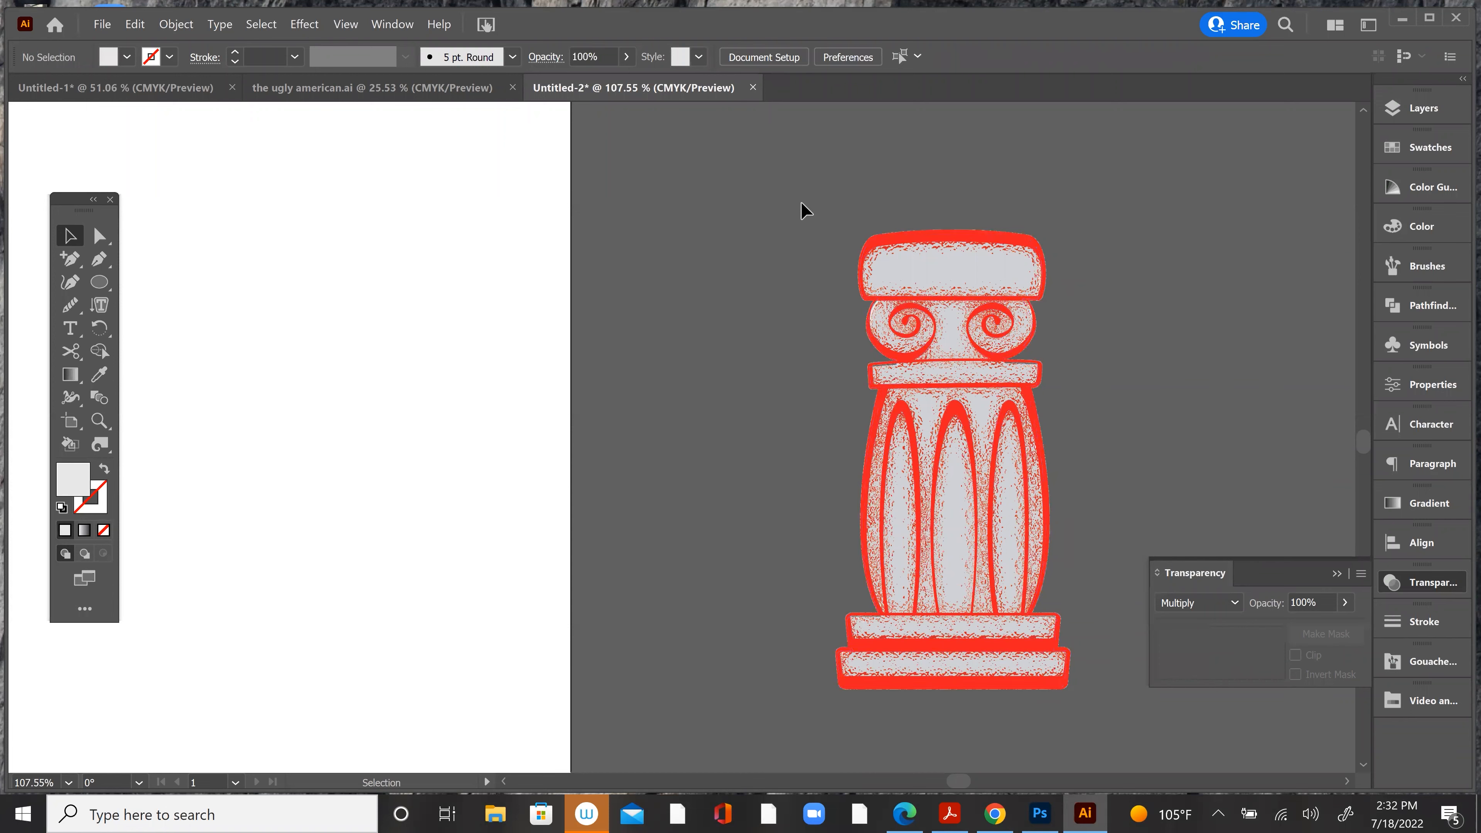
key("ctrl+a")
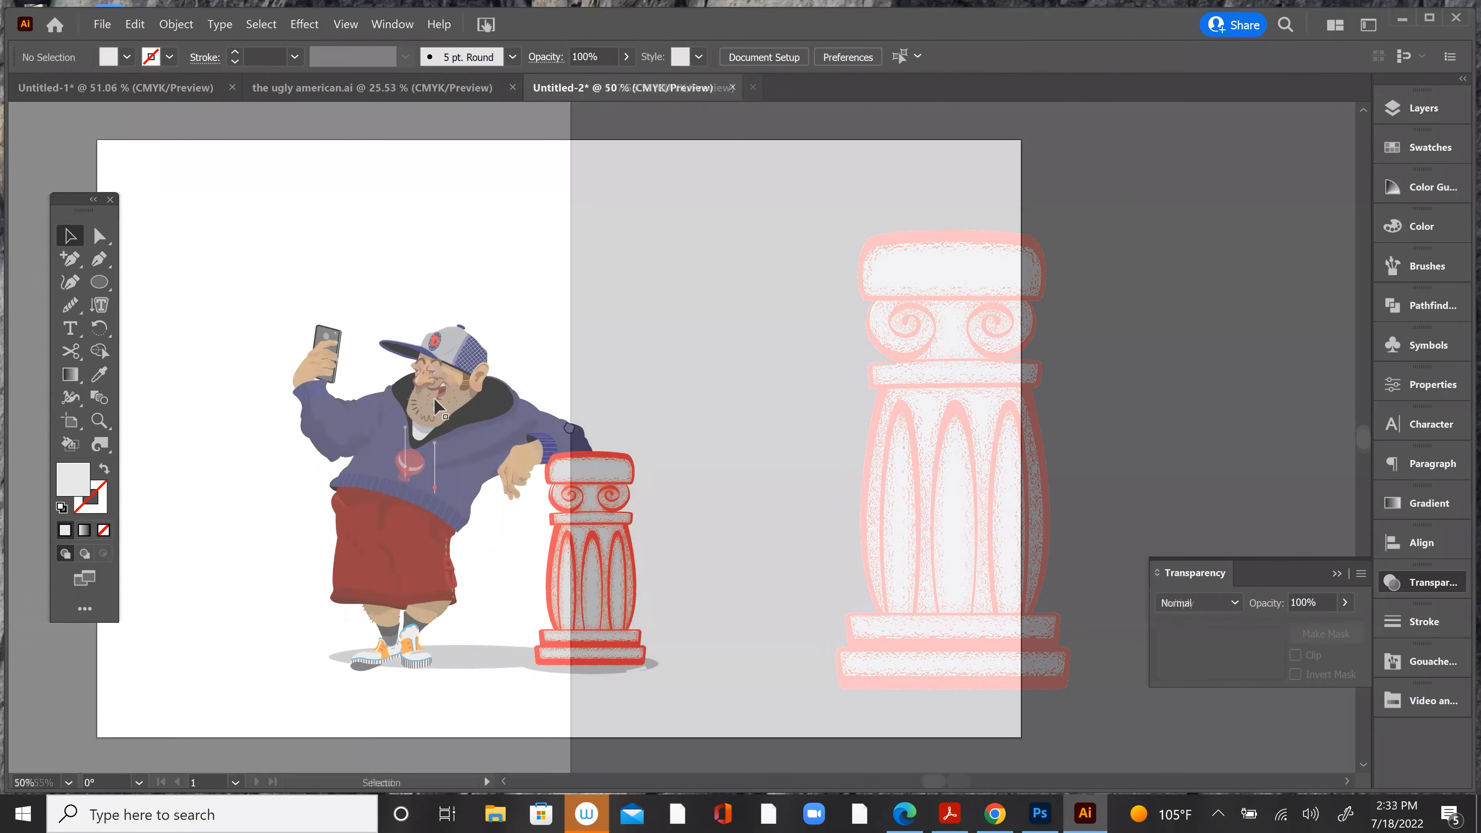
Step: Open the Crosshatch effect for the character-and-column group and compare it with Accented Edges and Angled Strokes
left_click(434, 398)
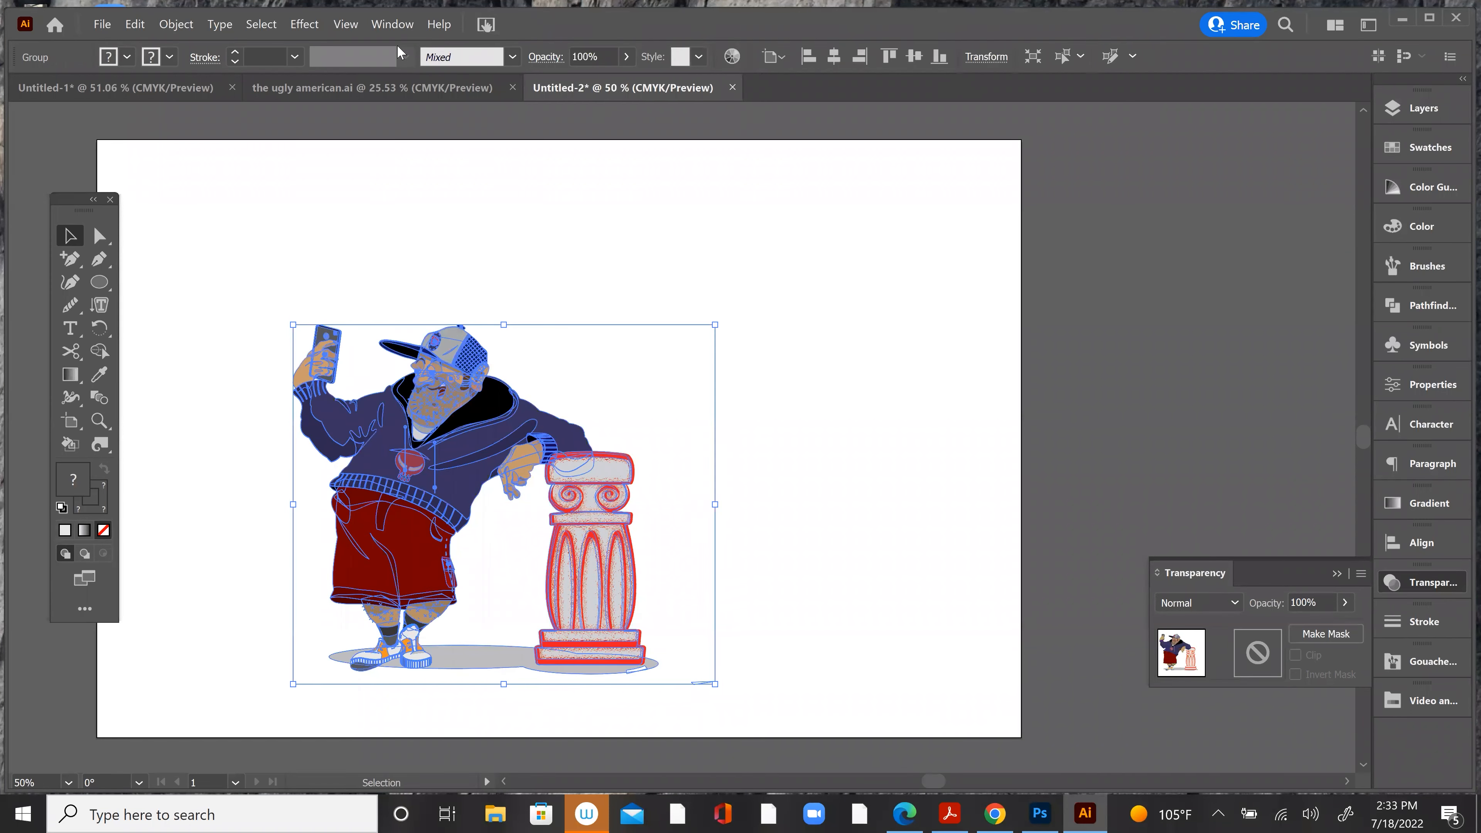
left_click(307, 26)
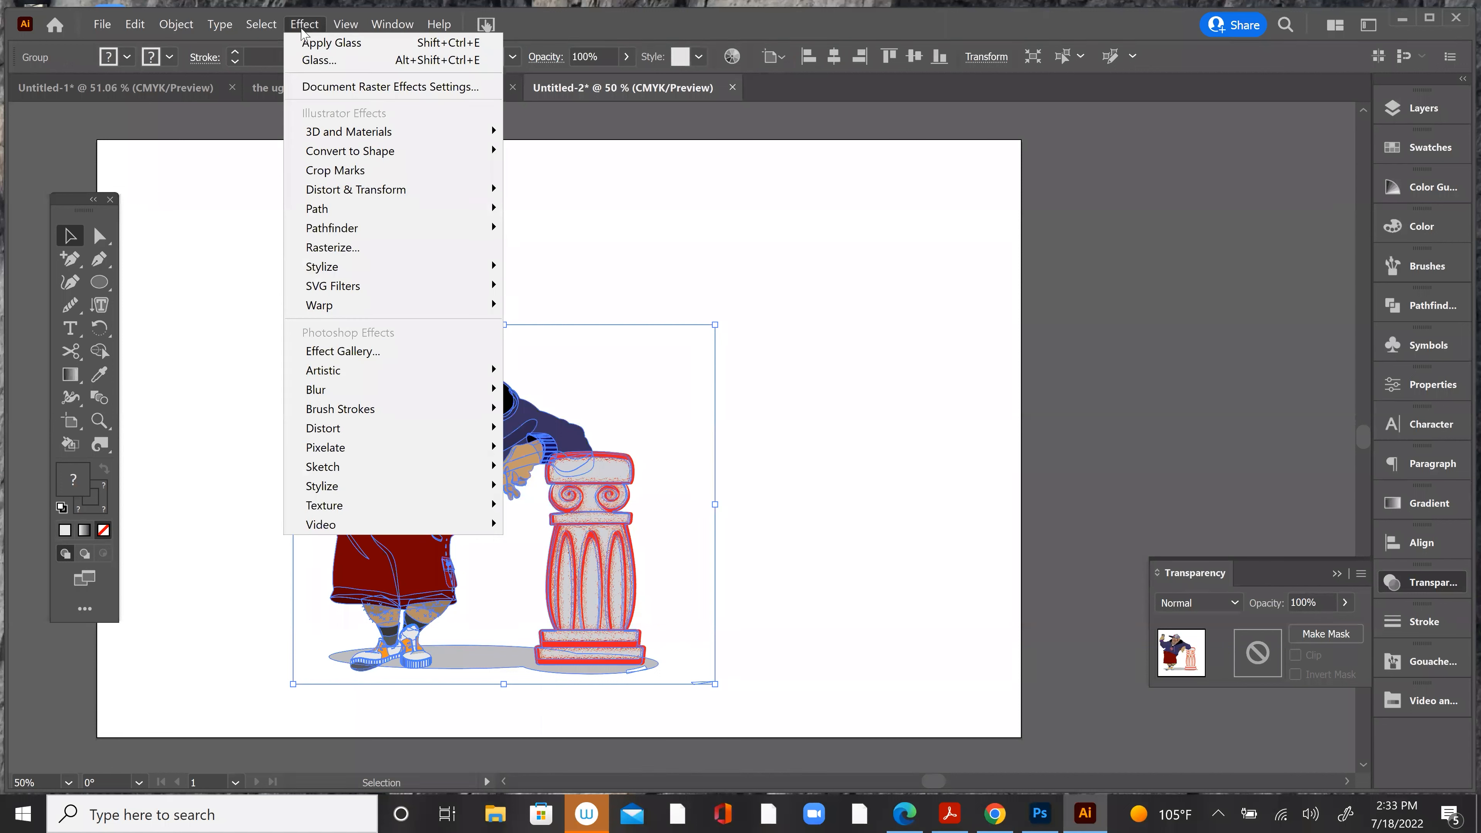
mouse_move(315, 410)
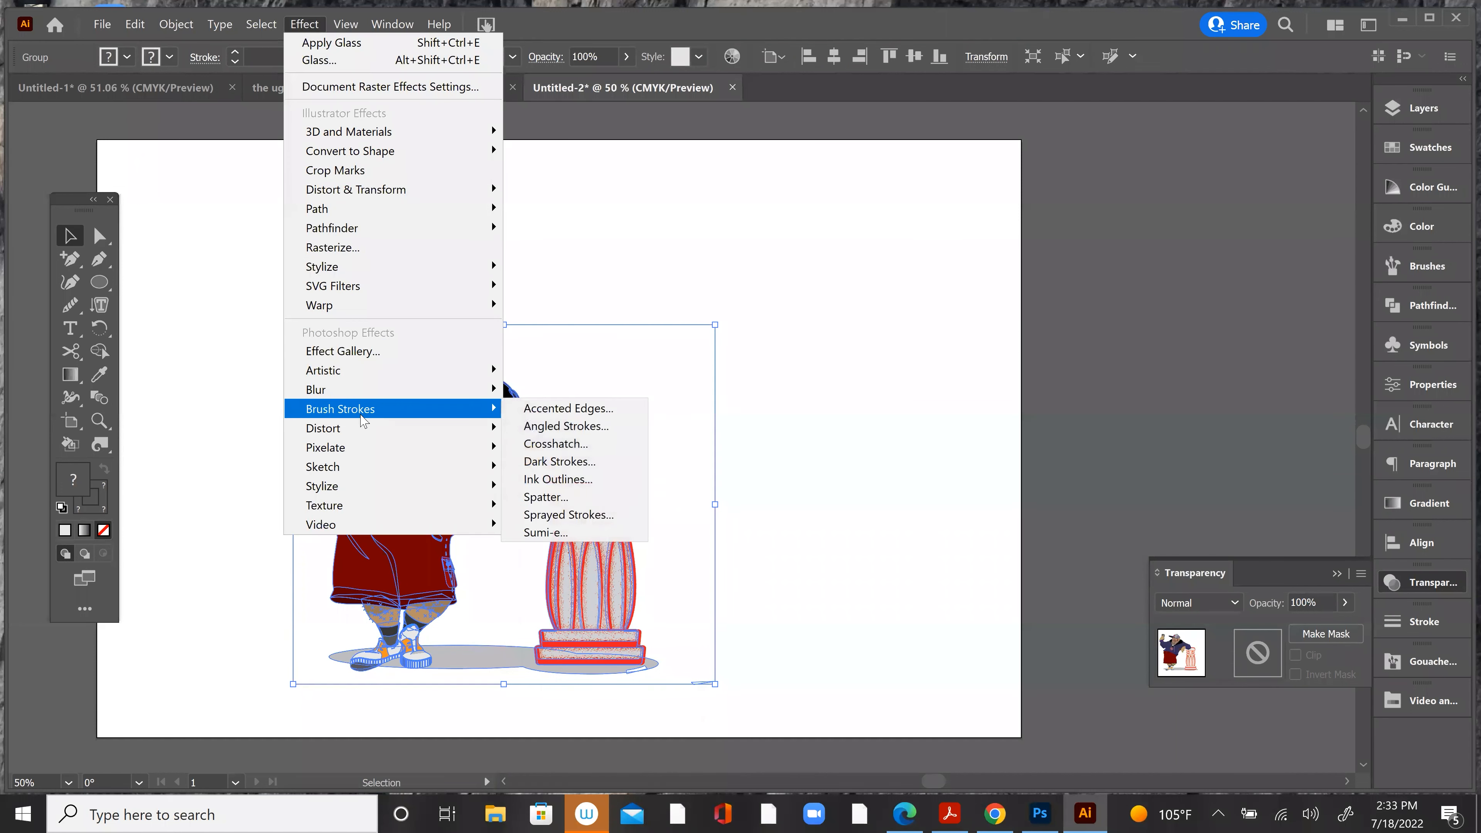
left_click(577, 445)
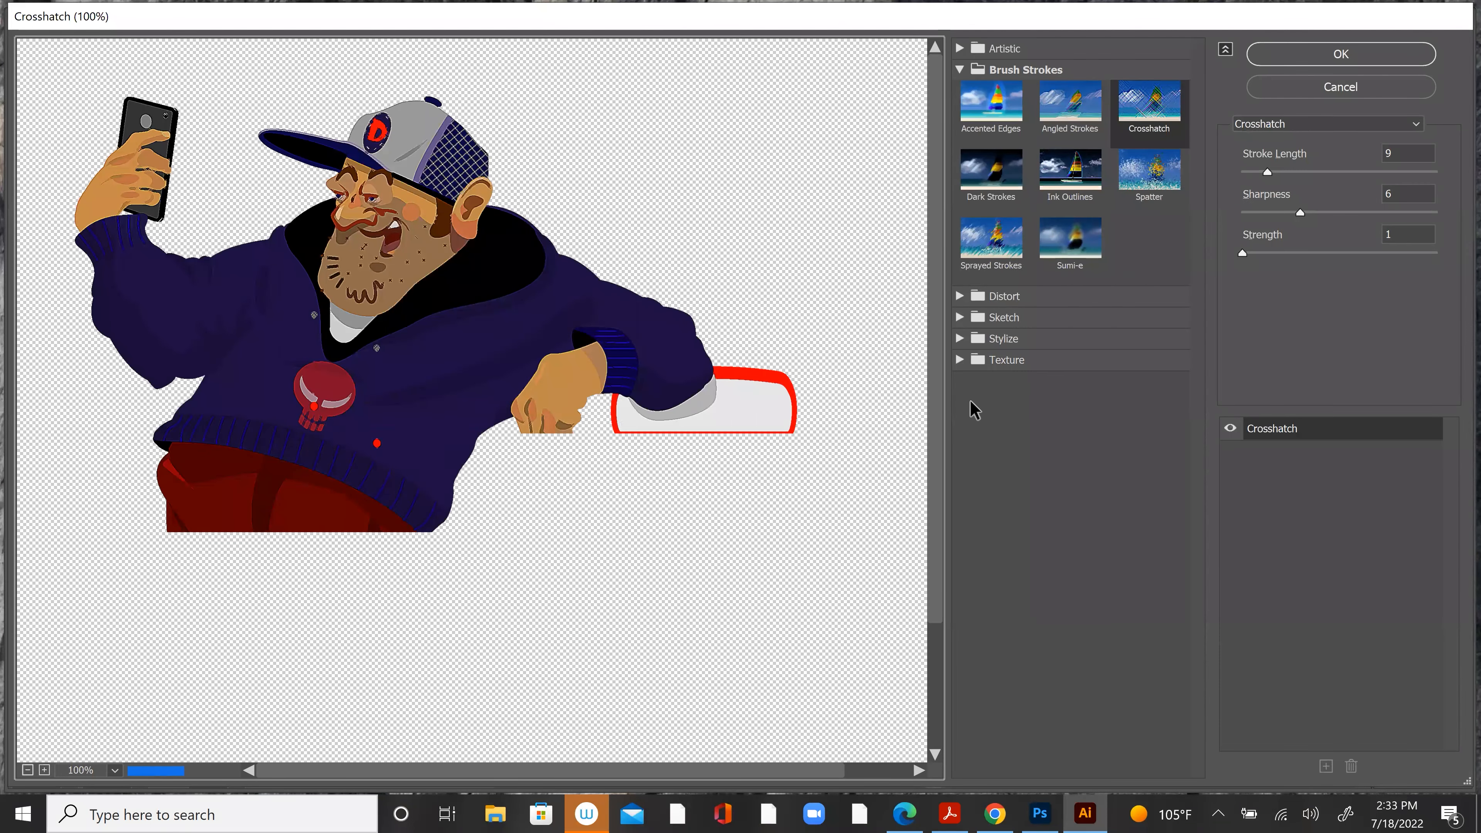
left_click(1004, 114)
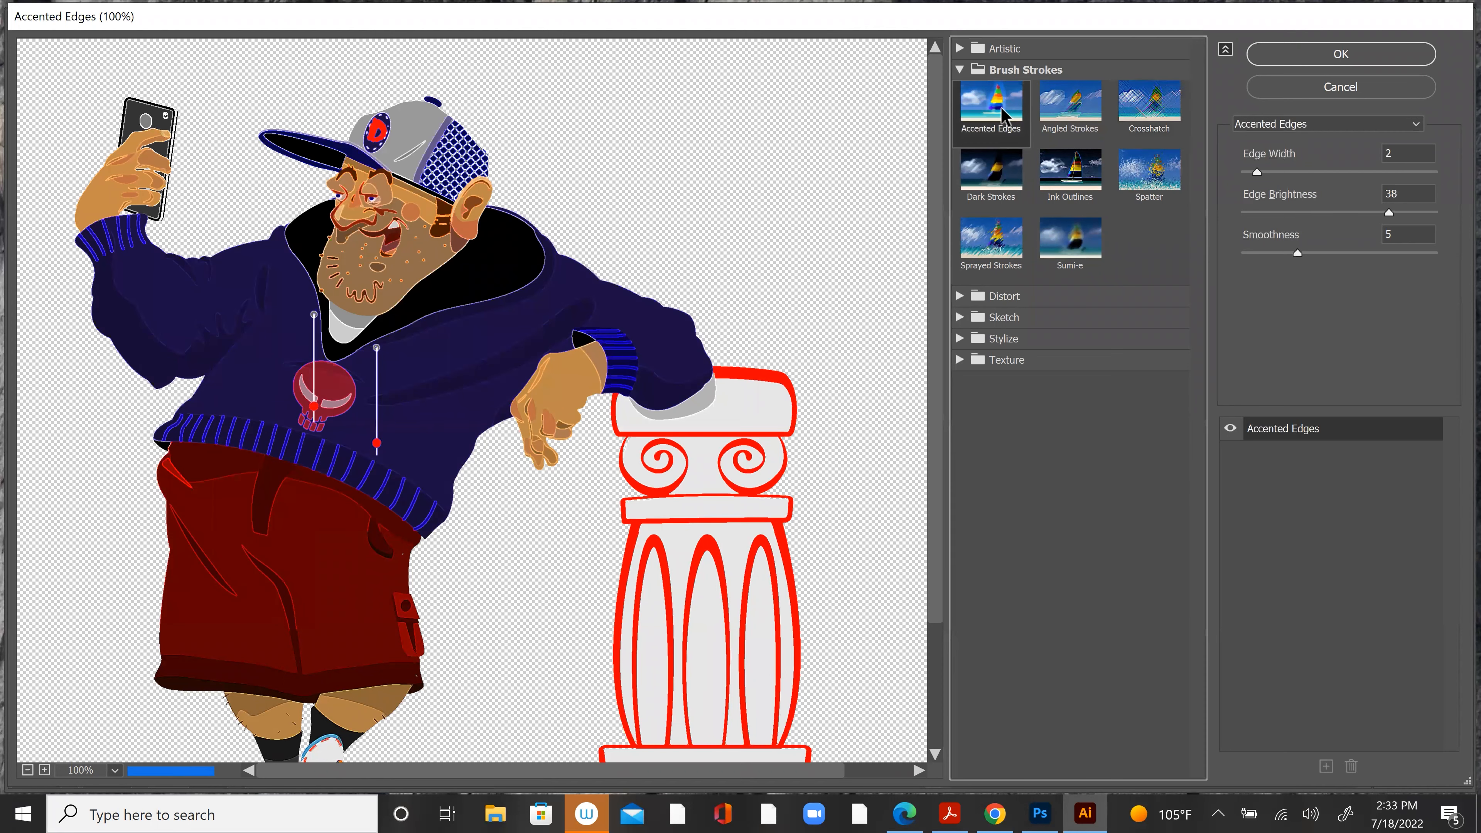
left_click(1051, 137)
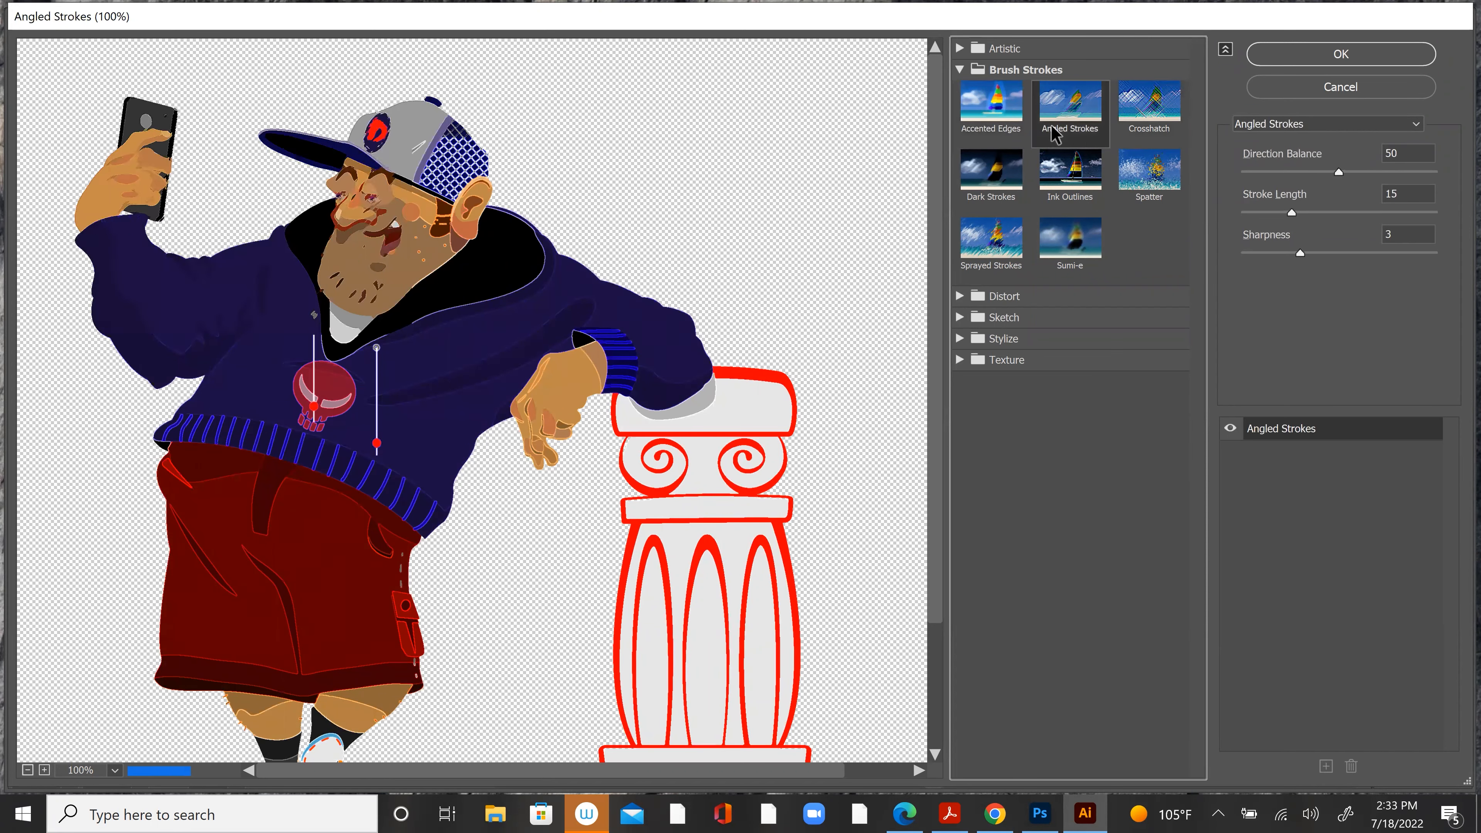
left_click(1156, 117)
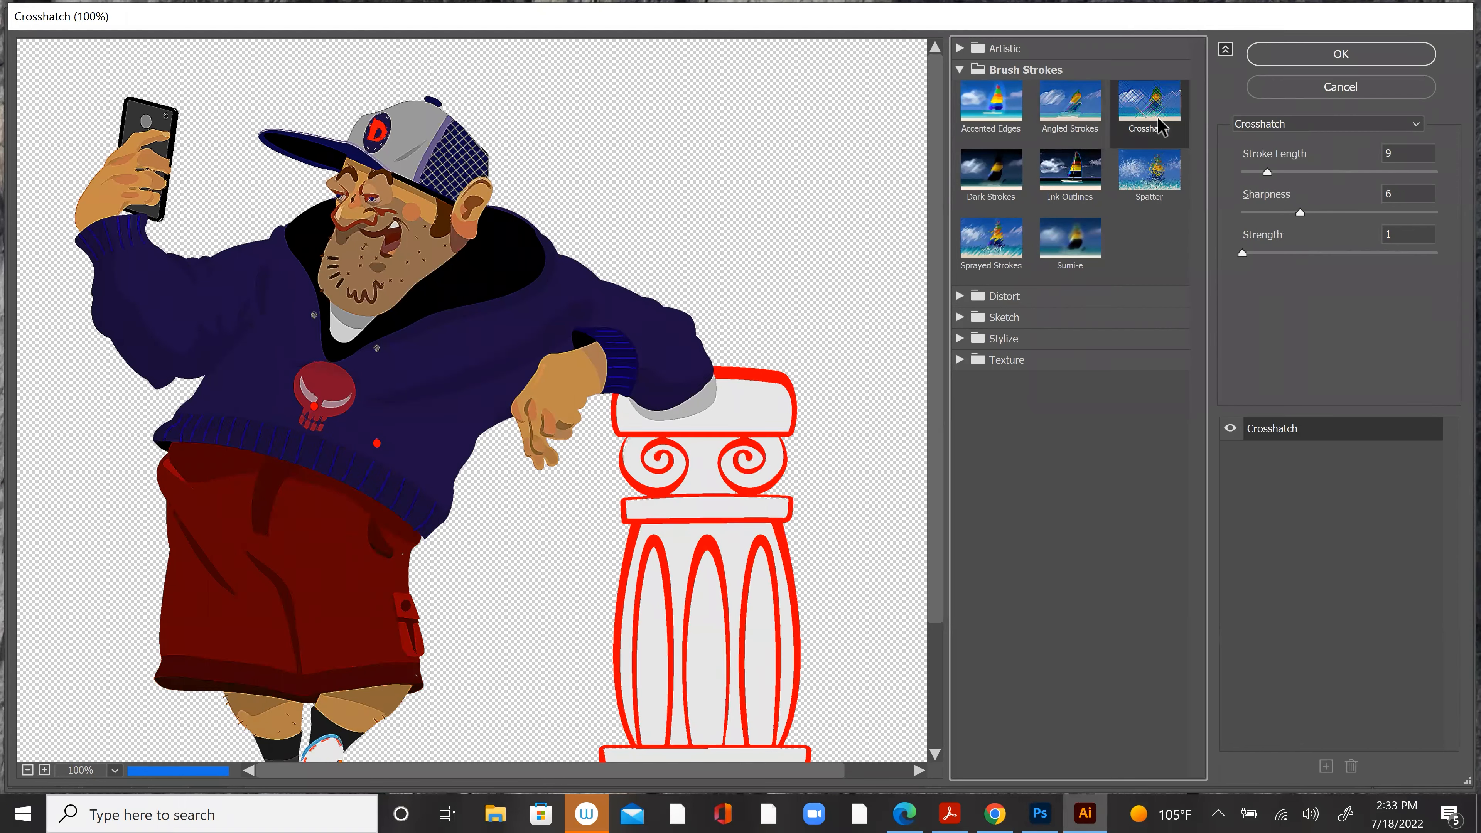
Step: Try Crosshatch with stroke length 49 and sharpness 10 on the character artwork
left_click_drag(1266, 169, 1385, 172)
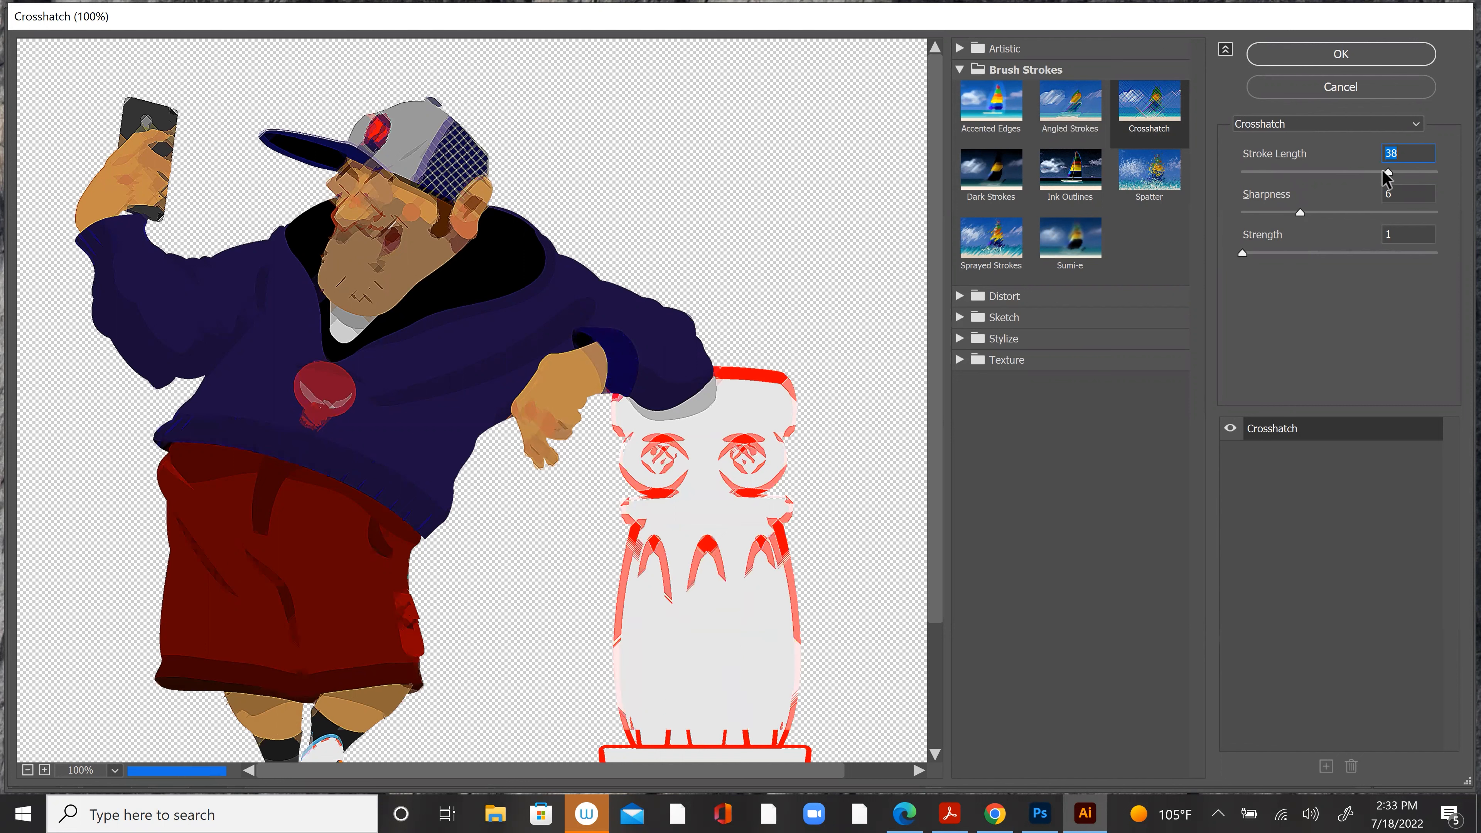
left_click_drag(1383, 169, 1430, 172)
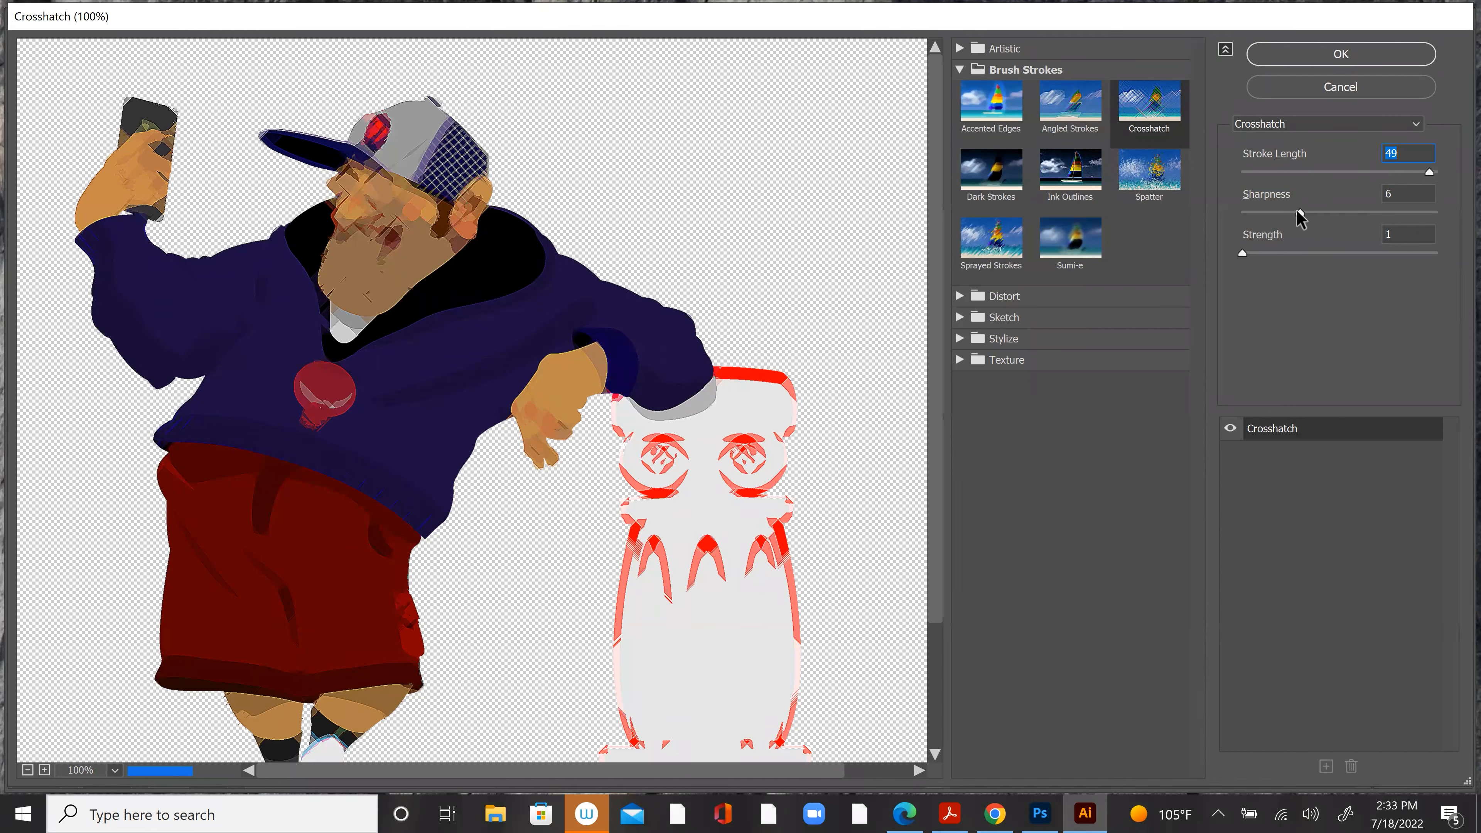
left_click_drag(1300, 213, 1332, 211)
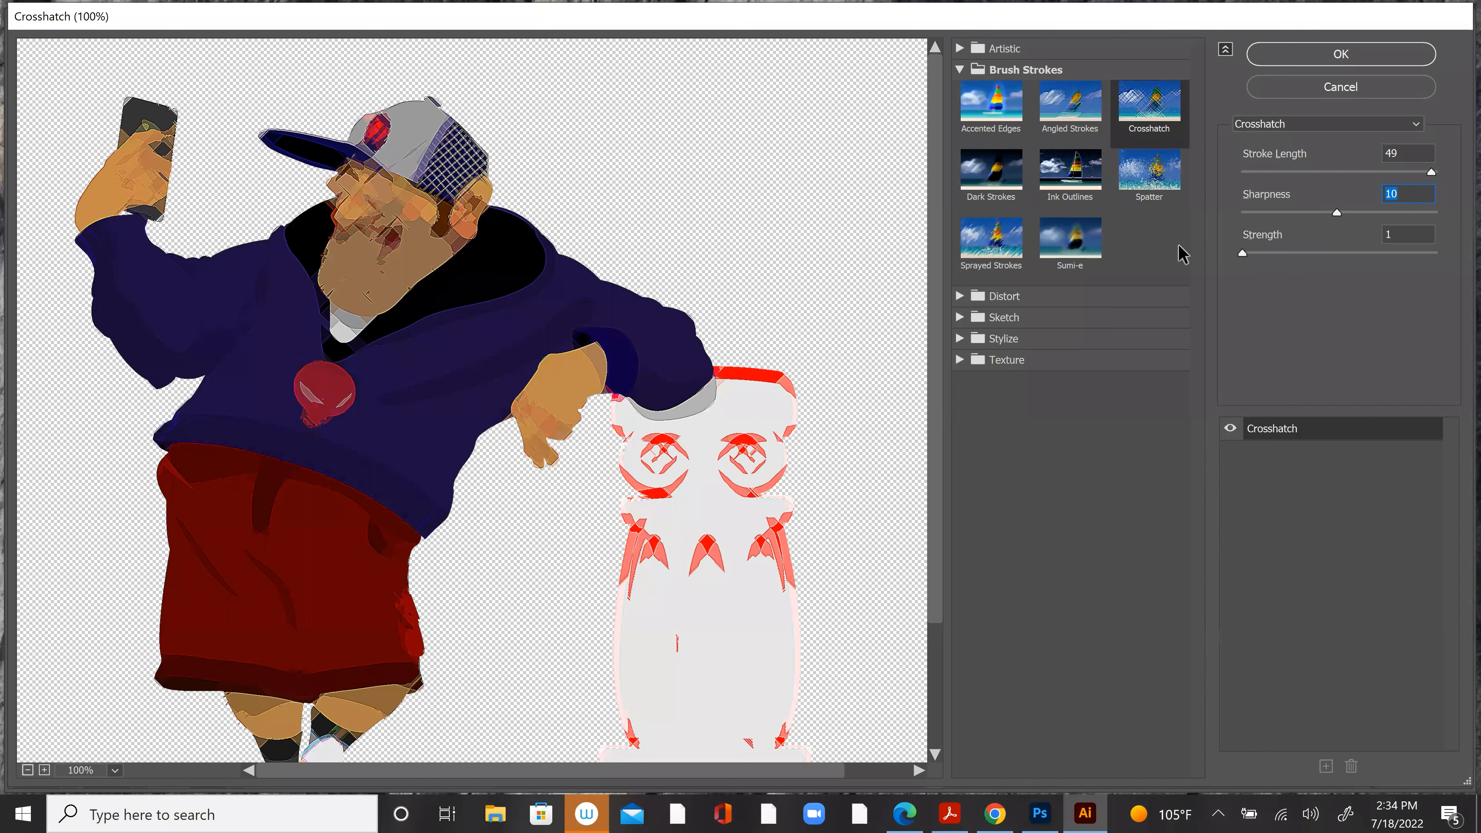
Step: Preview Sprayed Strokes with spray radius 22 and 16, check Sumi-e, and leave the effects without applying any
left_click(1006, 248)
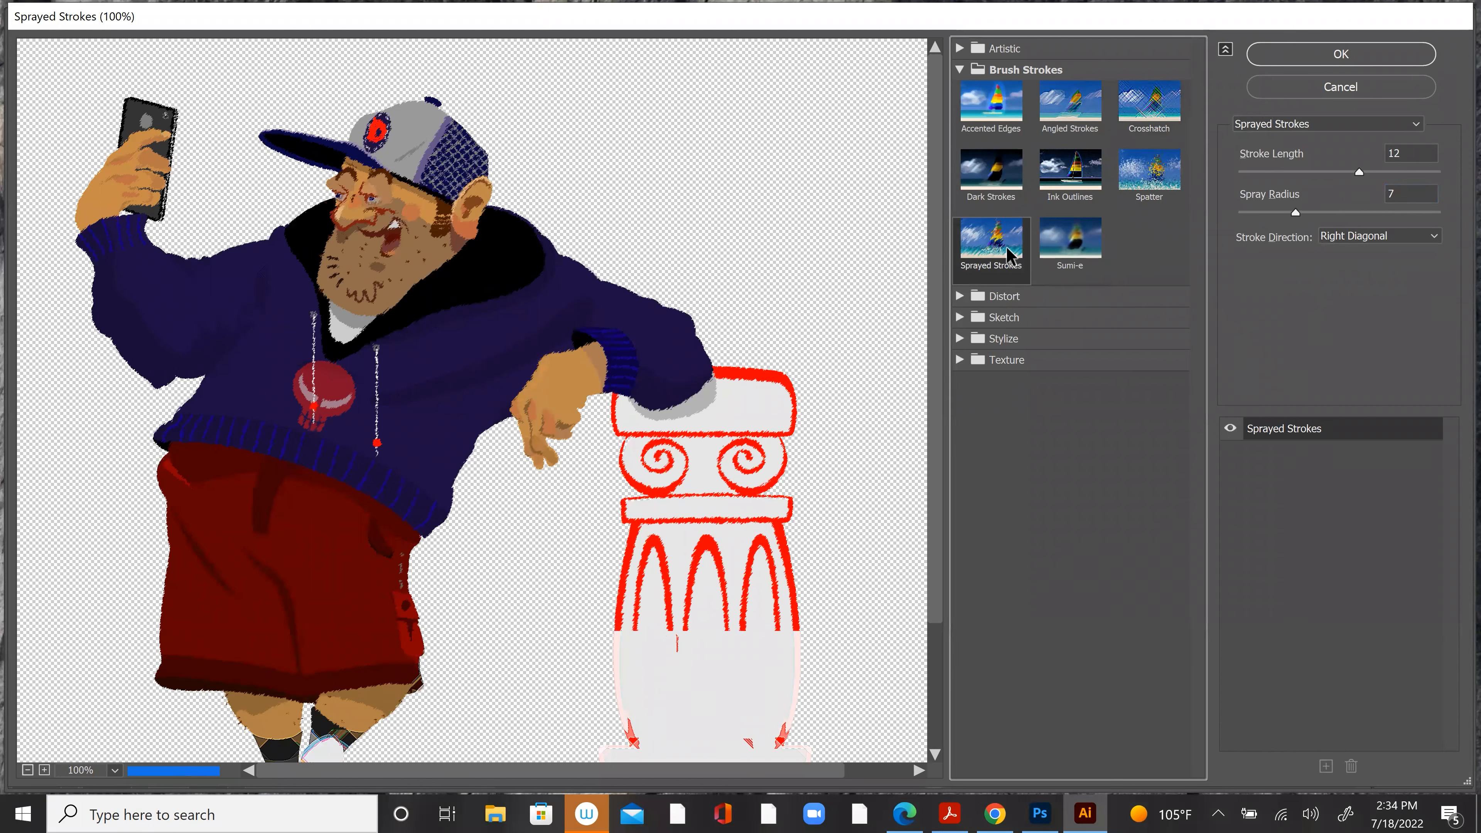
left_click_drag(1294, 214, 1417, 216)
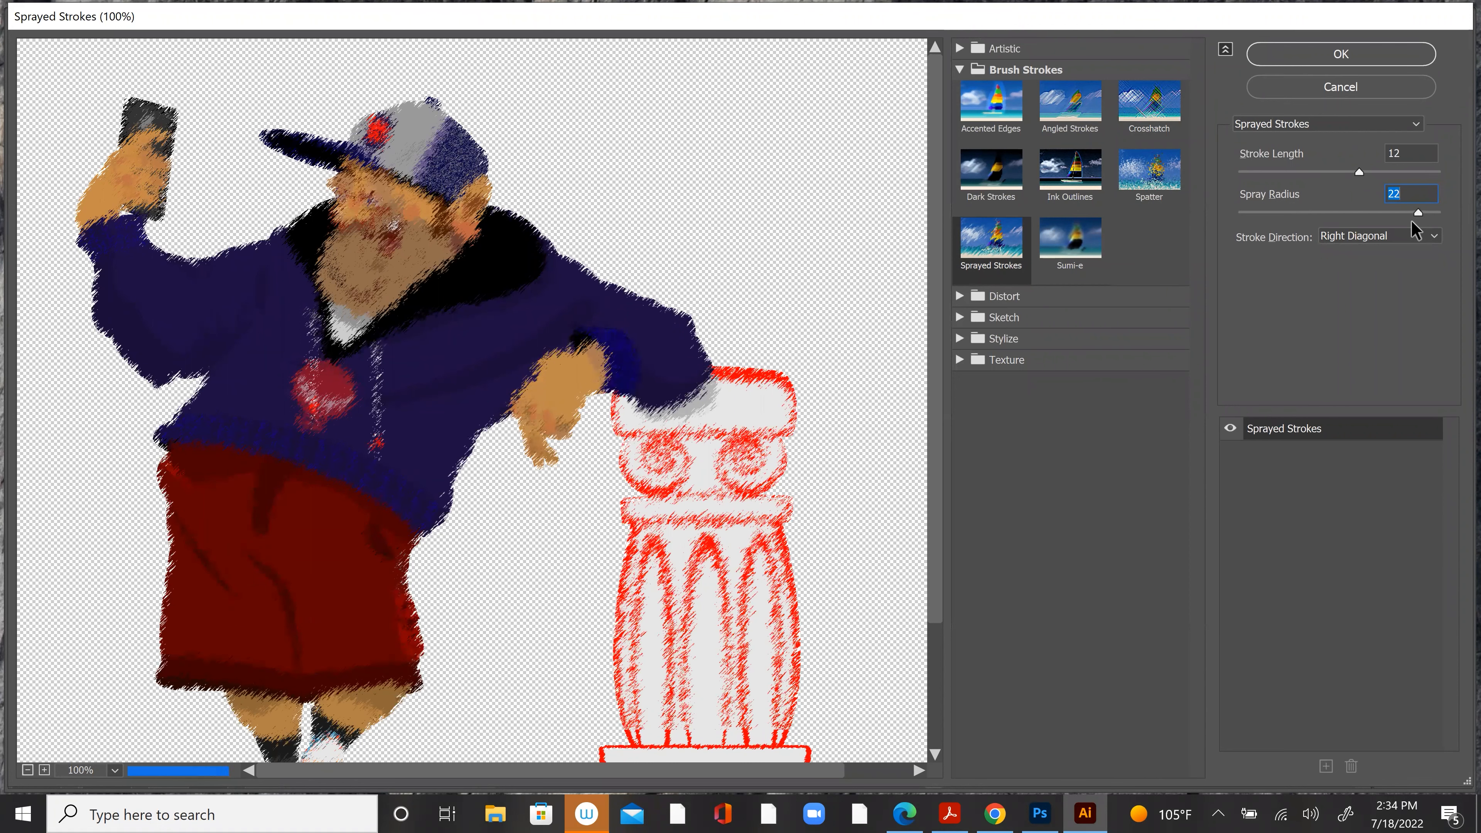
left_click_drag(1418, 214, 1368, 213)
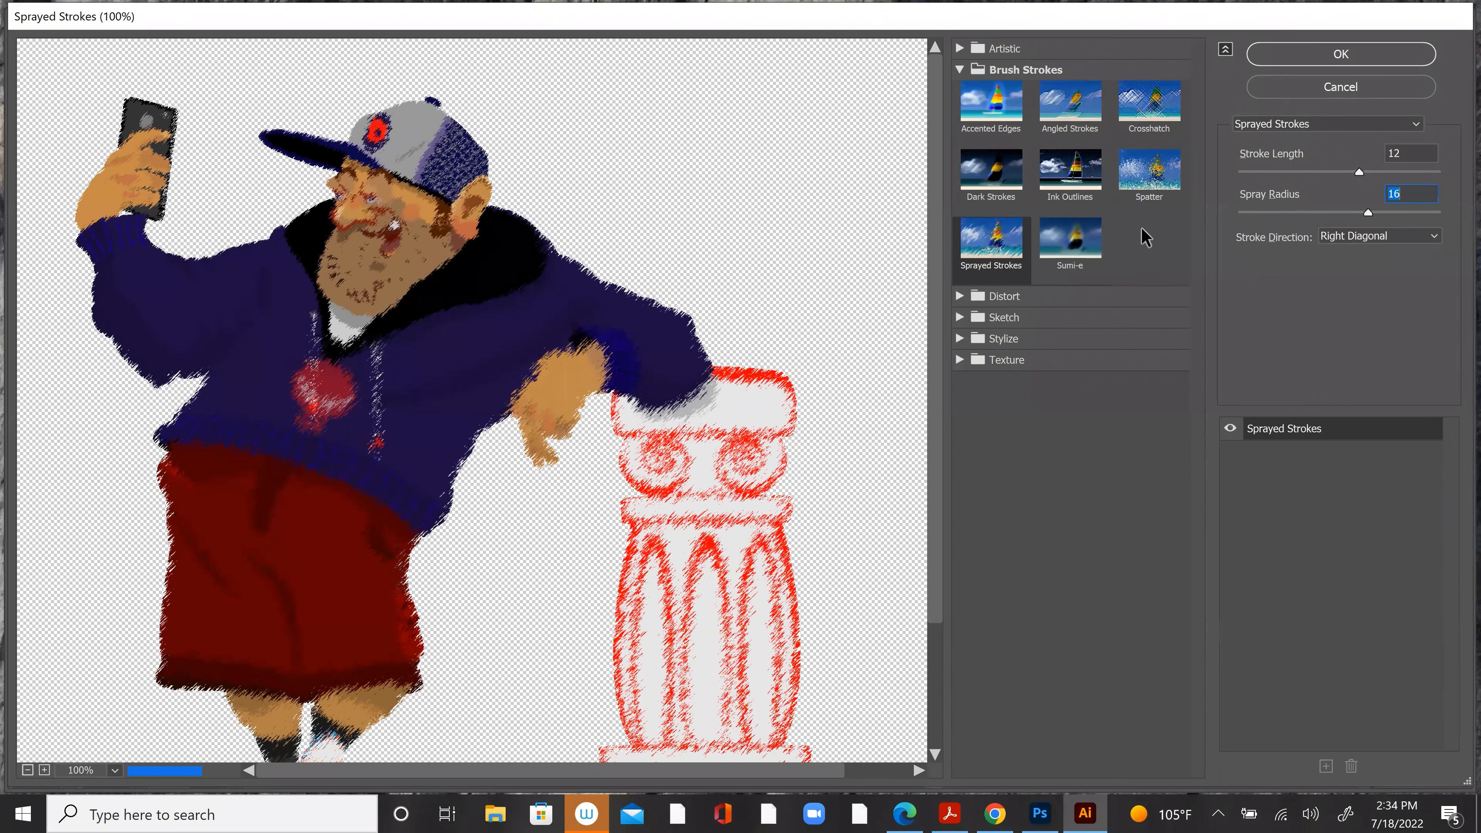
left_click(1070, 238)
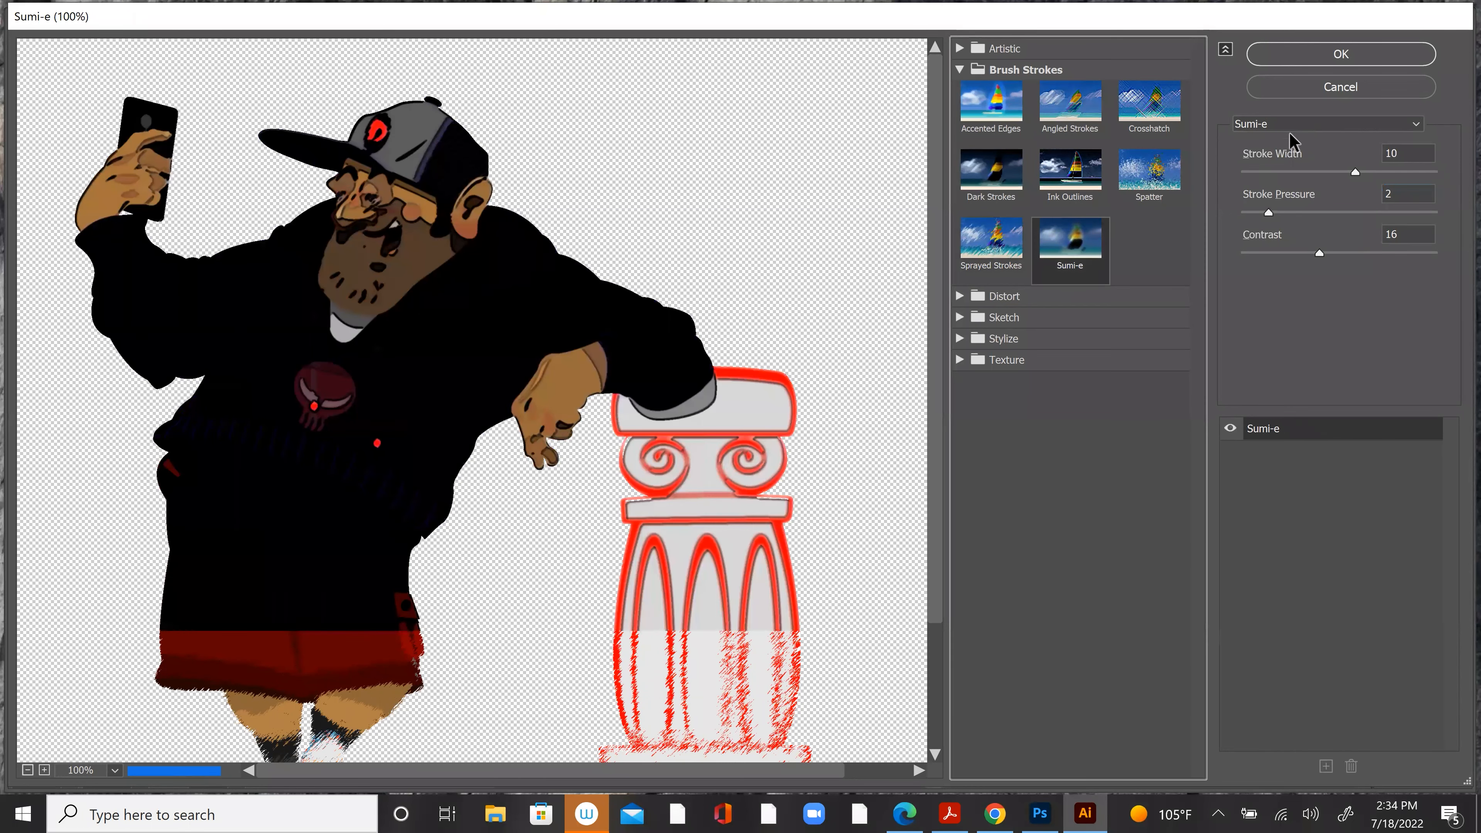
left_click(1341, 90)
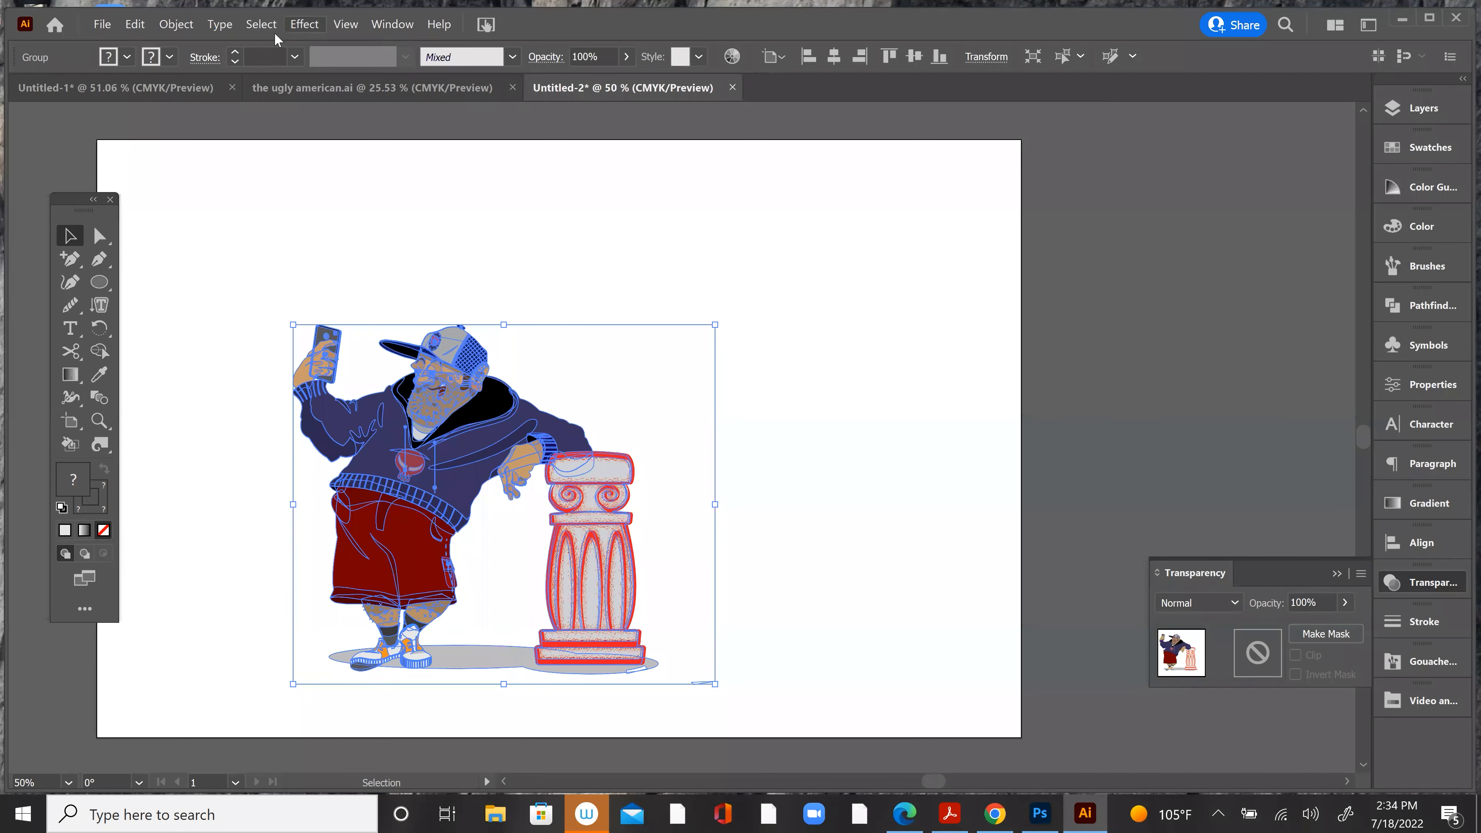
Step: Try the Ocean Ripple distortion on the character group with ripple size 15 and ripple magnitude 20
left_click(301, 26)
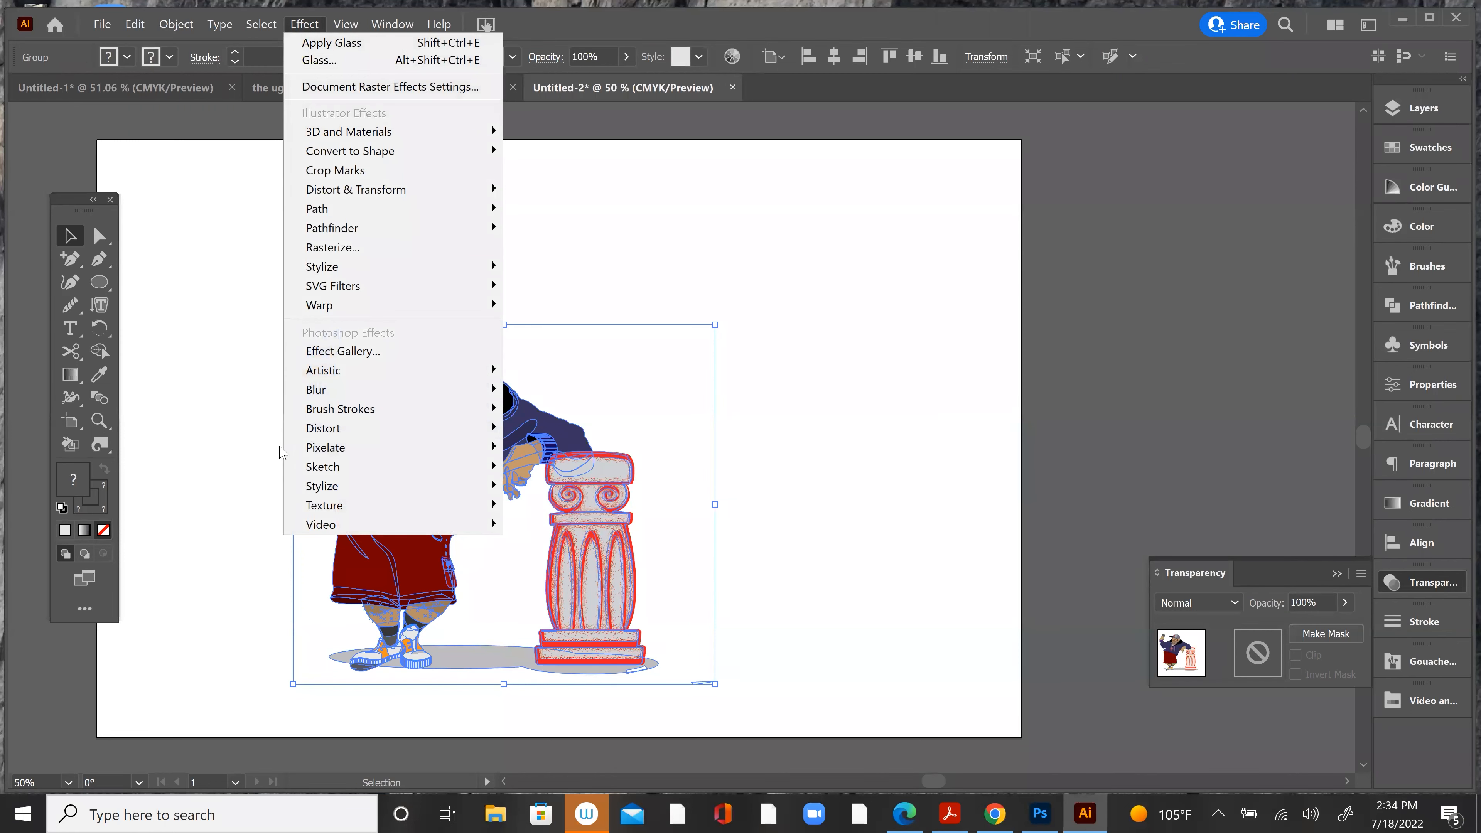
mouse_move(408, 435)
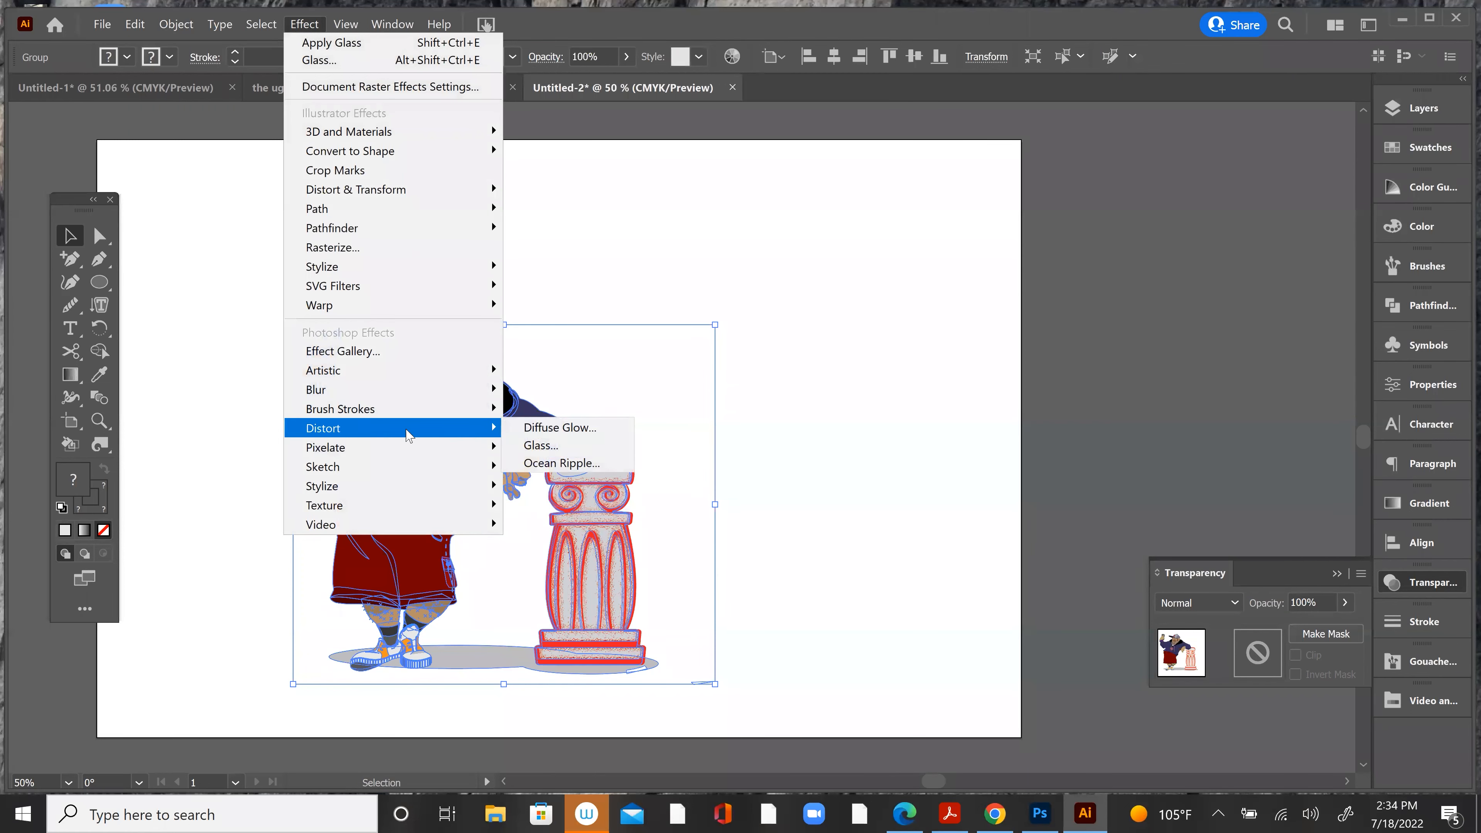
left_click(563, 463)
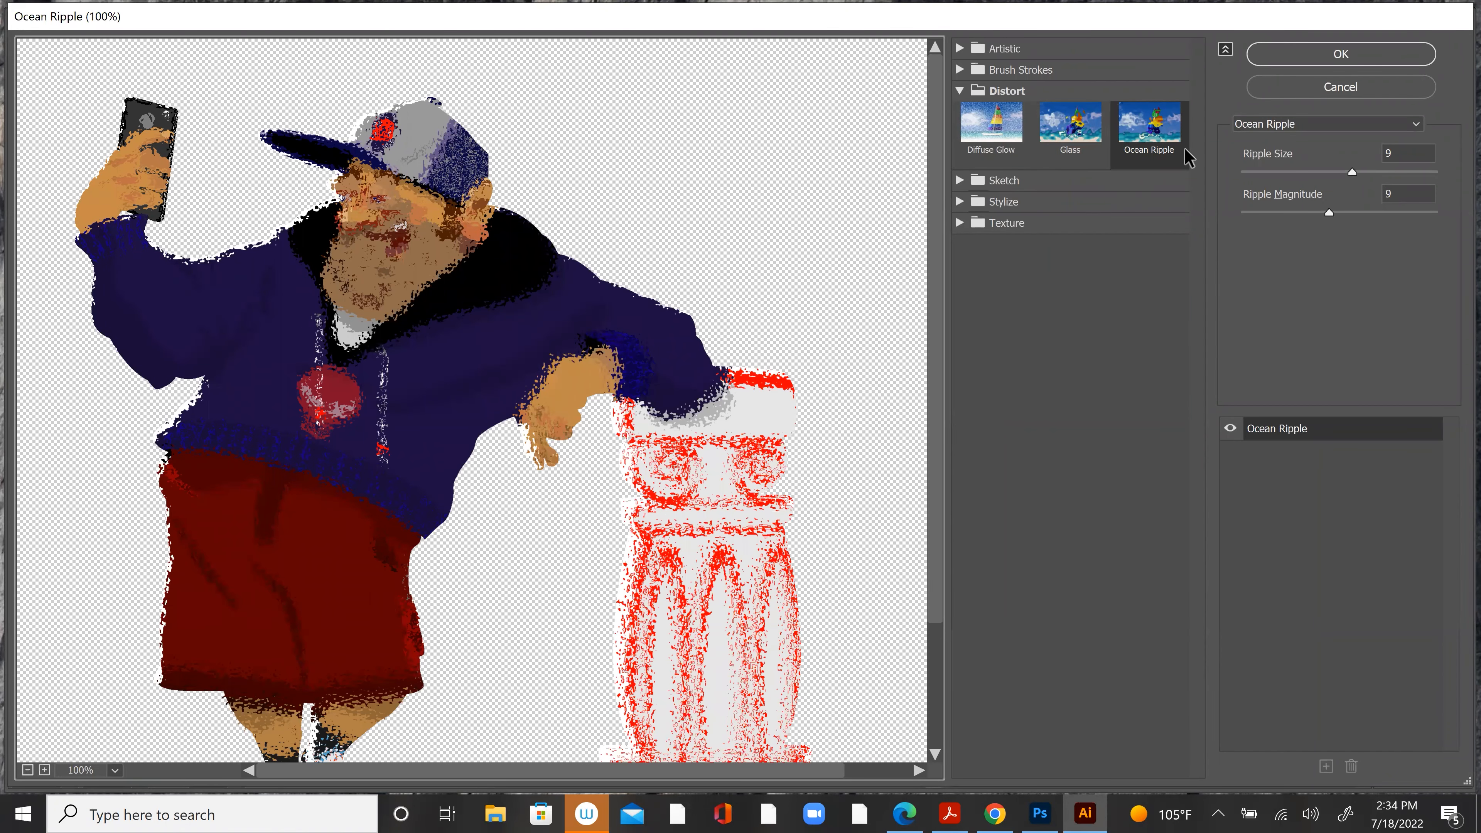
left_click(1156, 136)
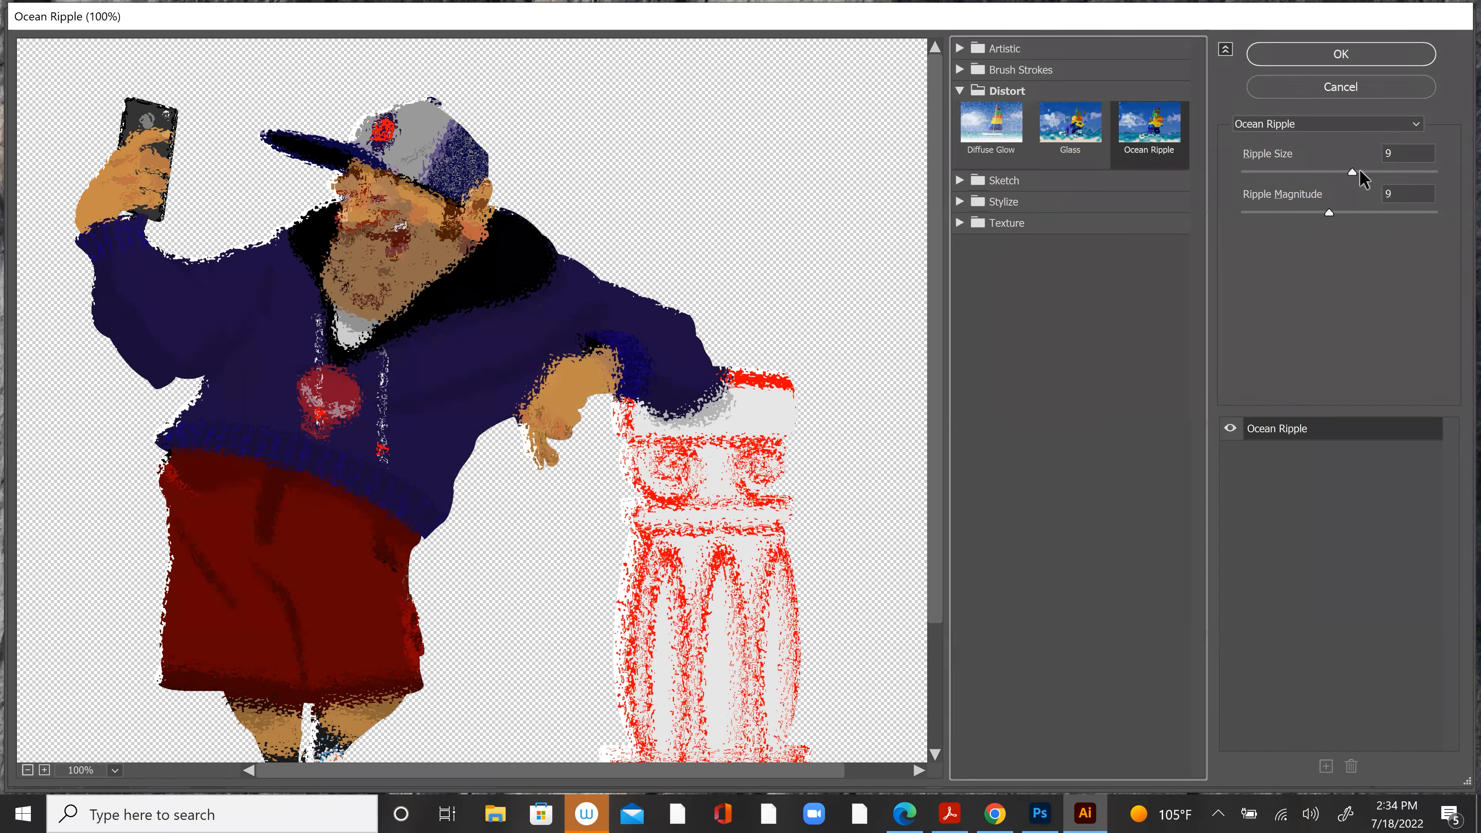
left_click_drag(1350, 170, 1440, 172)
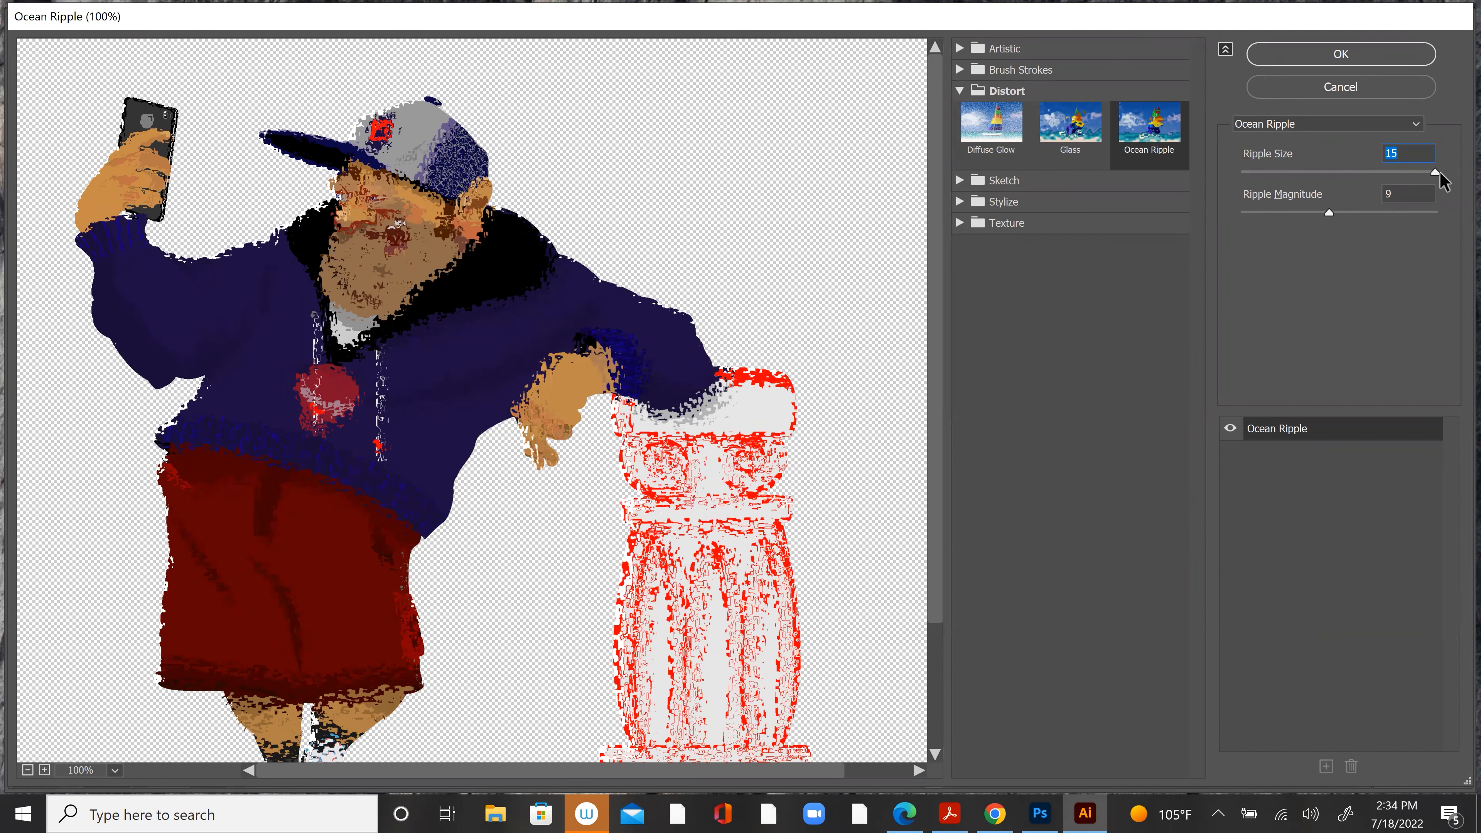
left_click_drag(1329, 211, 1419, 213)
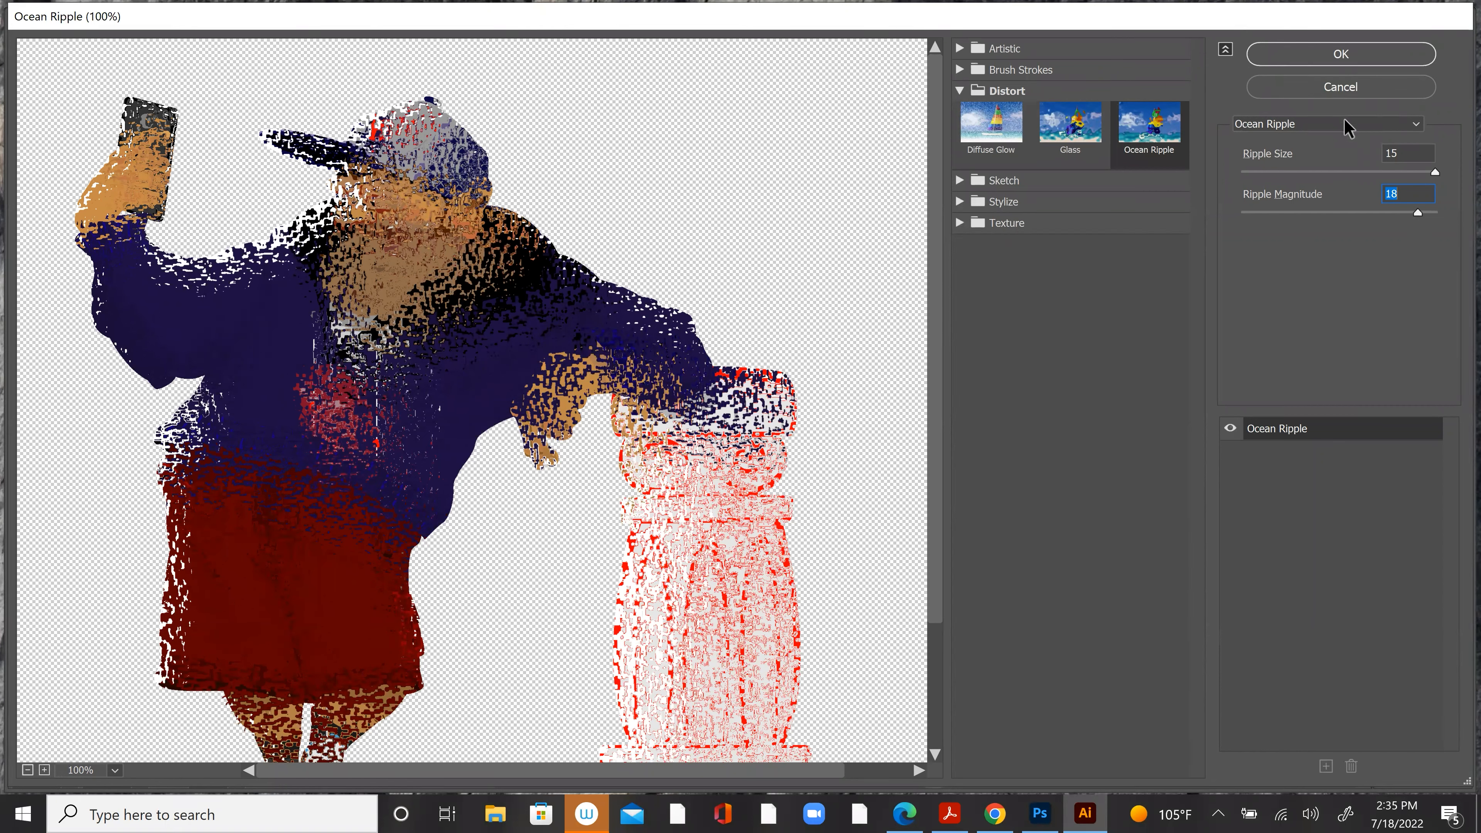
left_click_drag(1417, 213, 1444, 212)
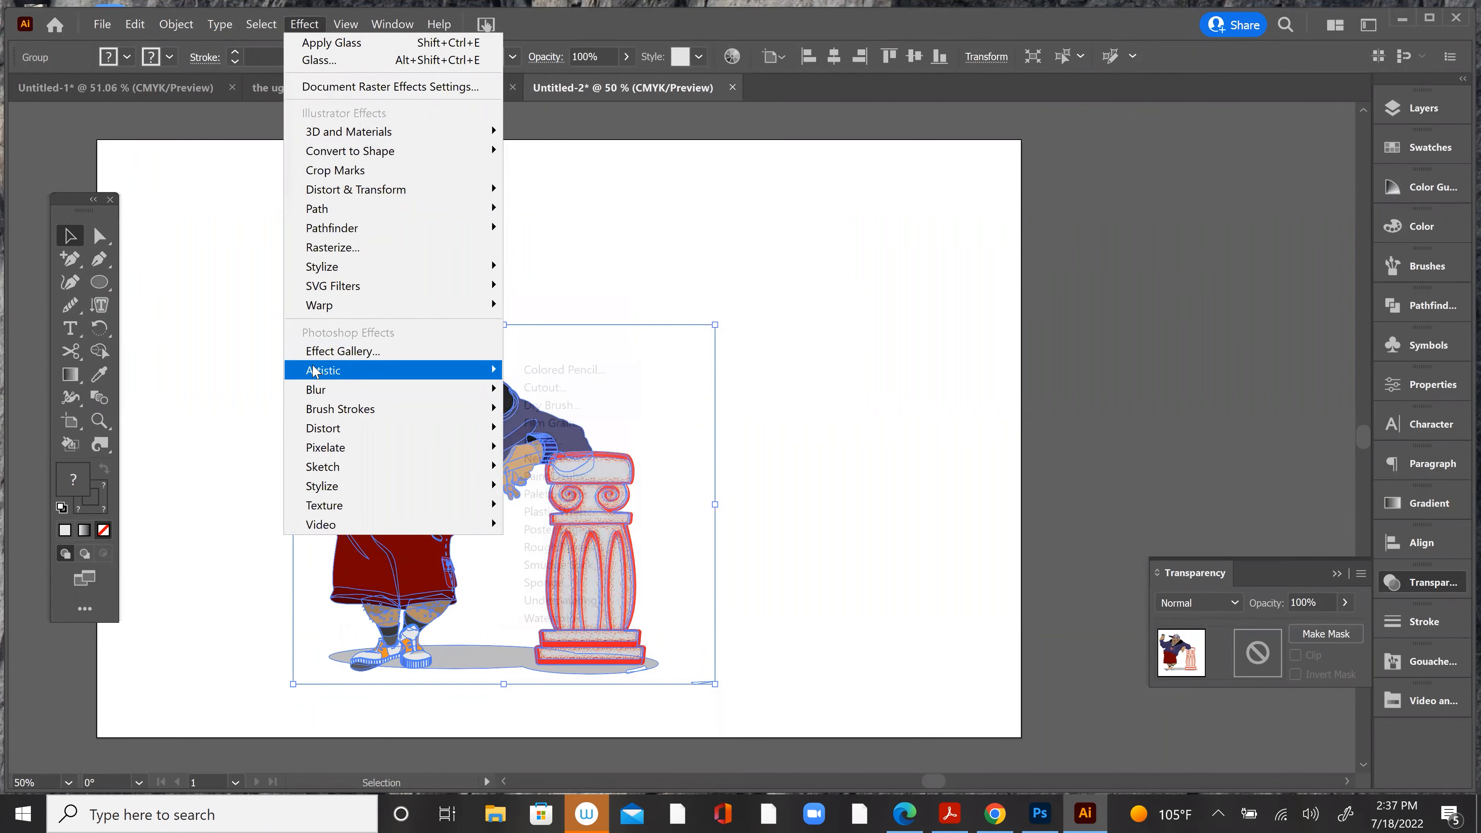
Step: Open the Artistic effects for the character group and preview Rough Pastels, Fresco, Neon Glow, Plastic Wrap and Palette Knife
mouse_move(314, 371)
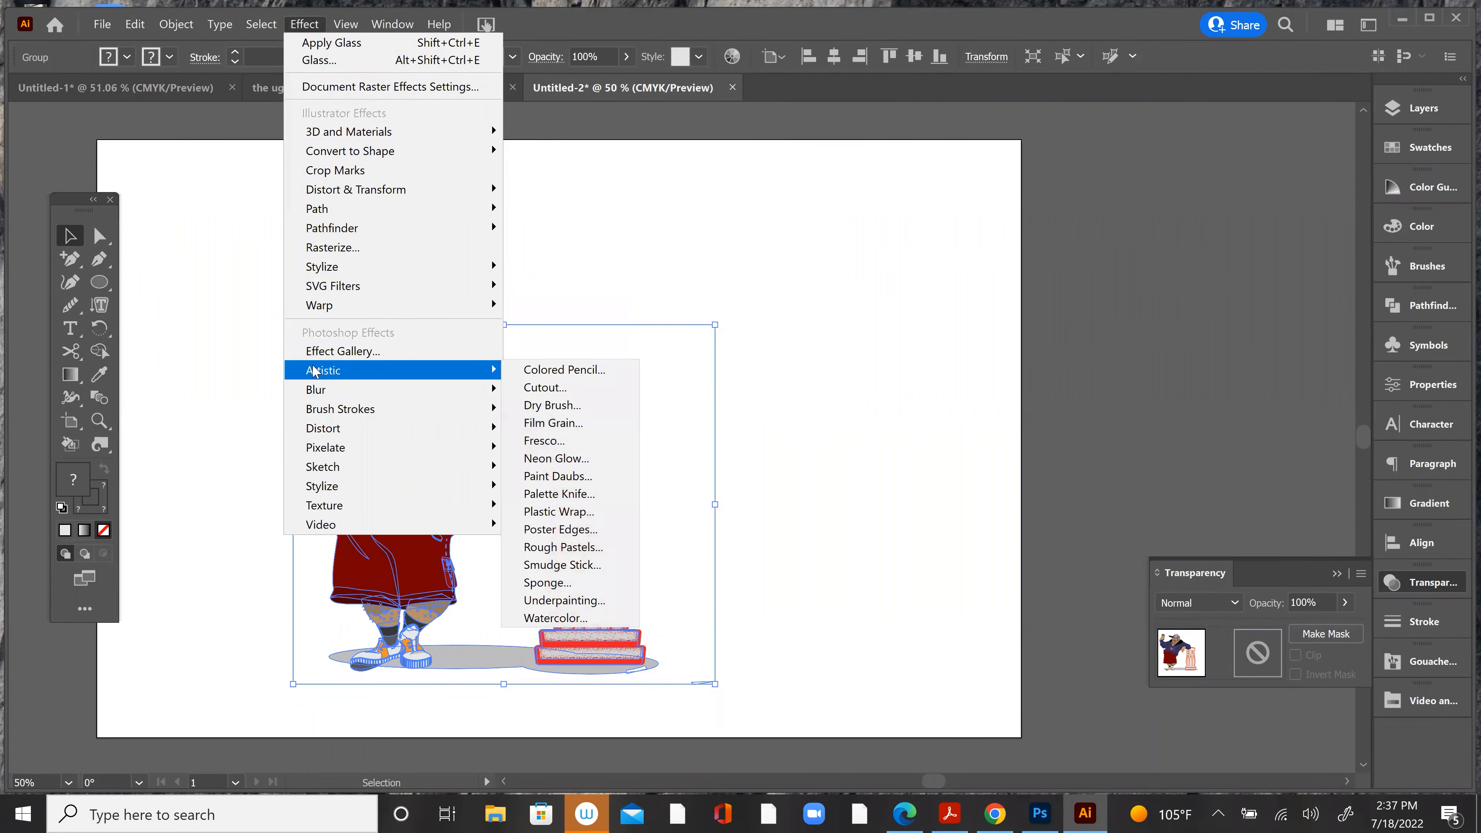
left_click(582, 548)
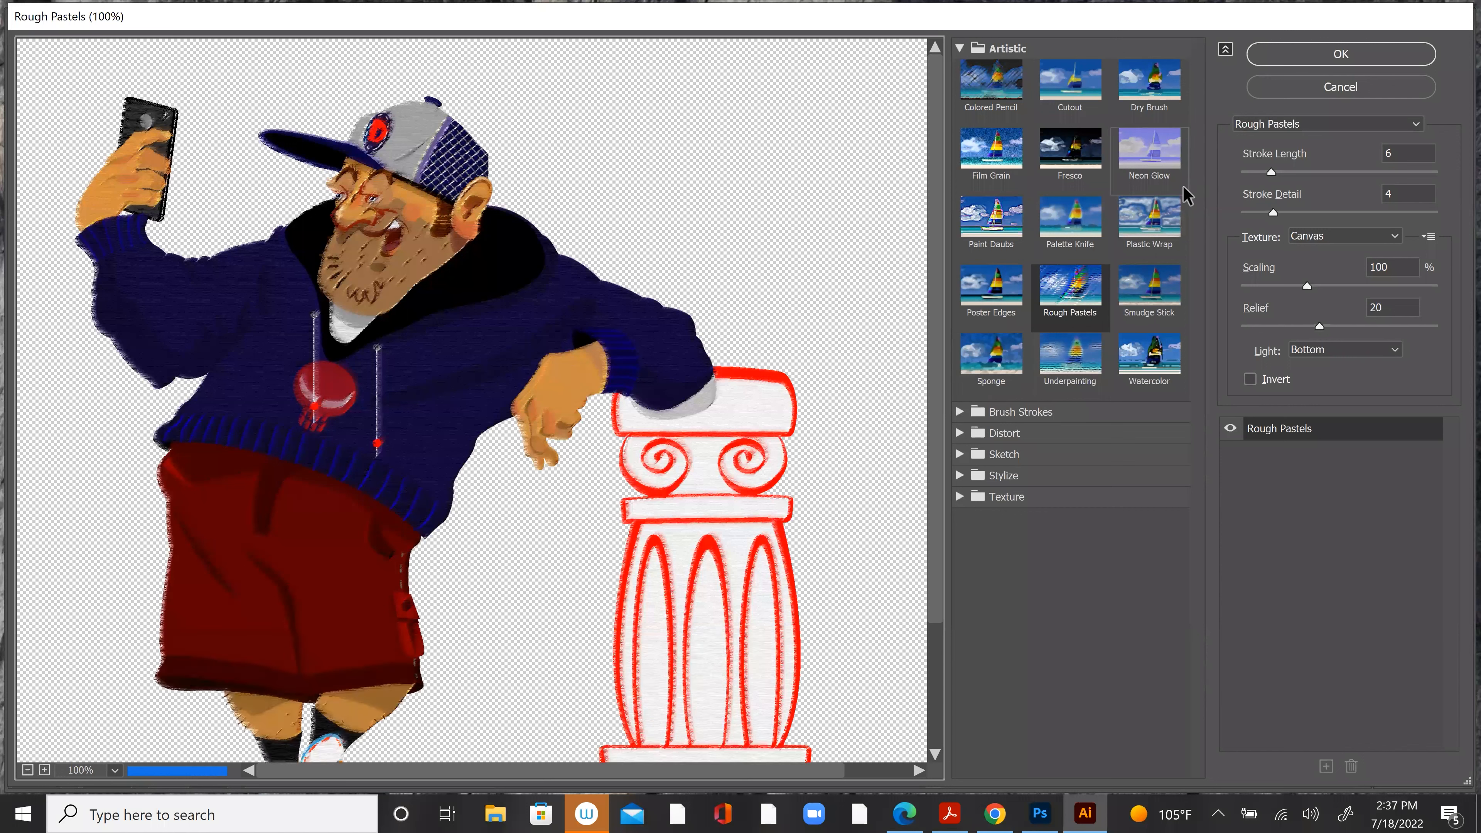
left_click(1078, 152)
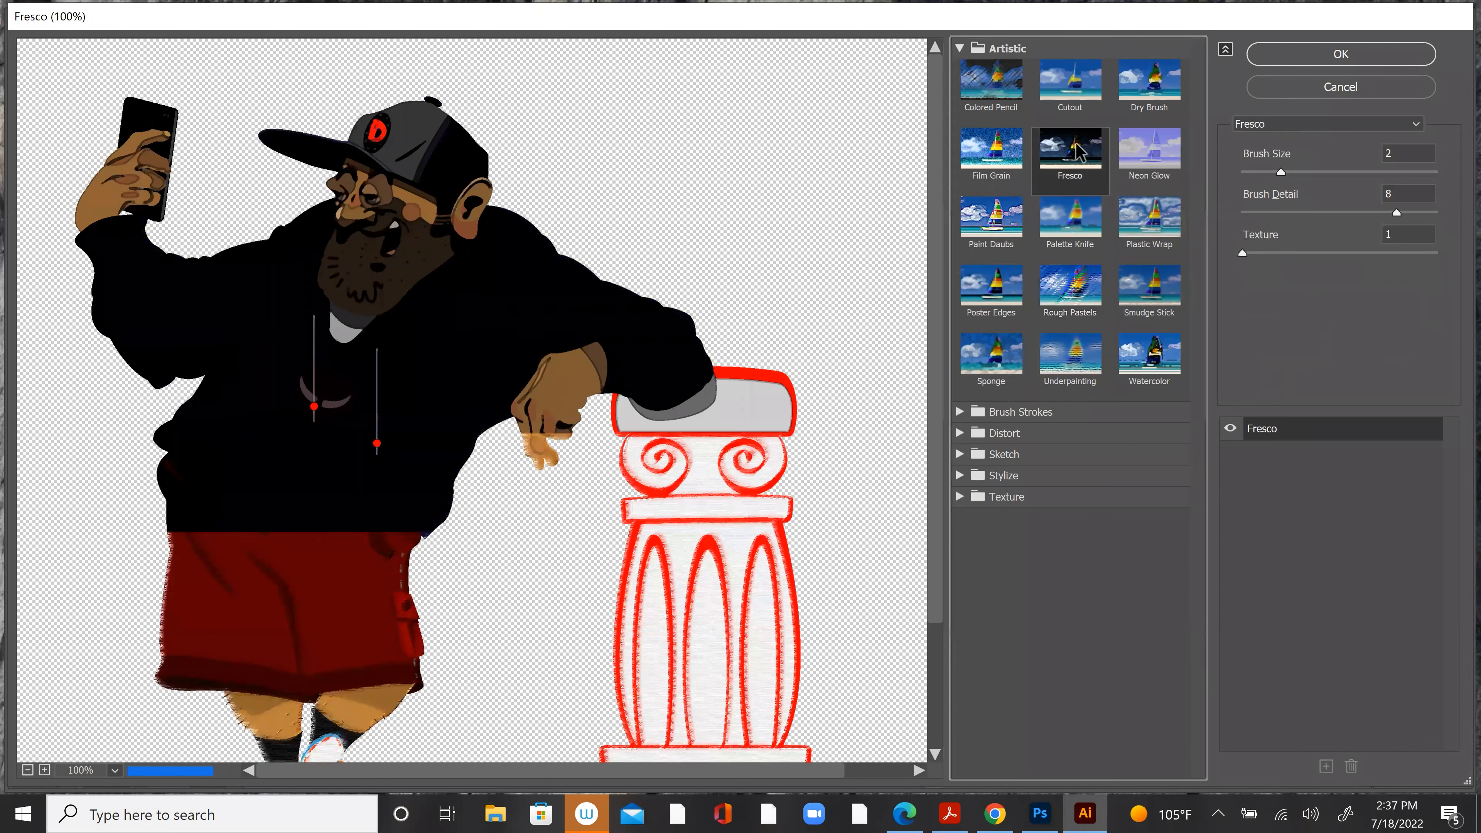
left_click(1144, 188)
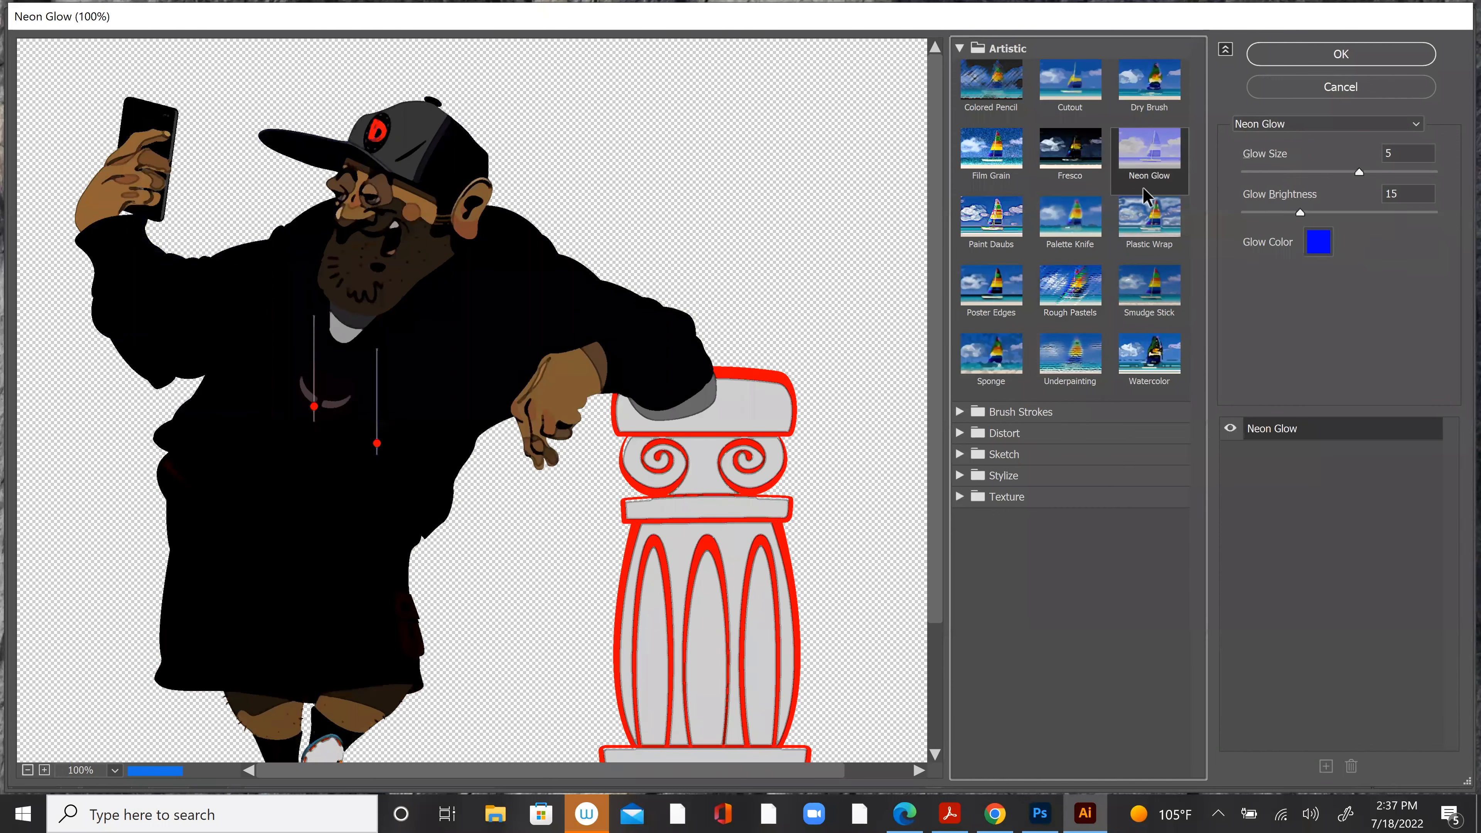
left_click(1146, 215)
left_click(1072, 222)
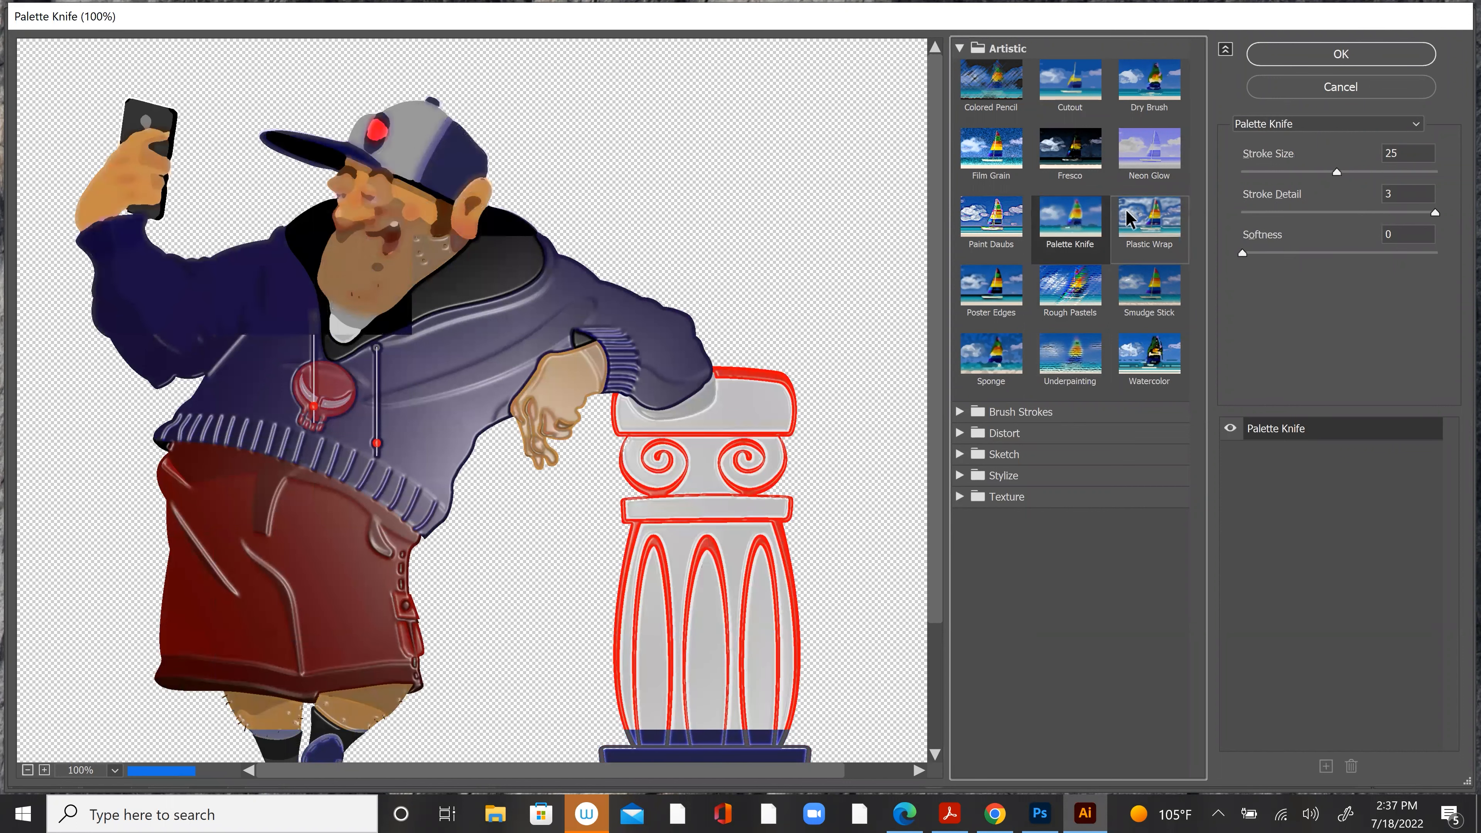
Step: Preview Plastic Wrap again, and try Paint Daubs with brush size 45
left_click(1131, 221)
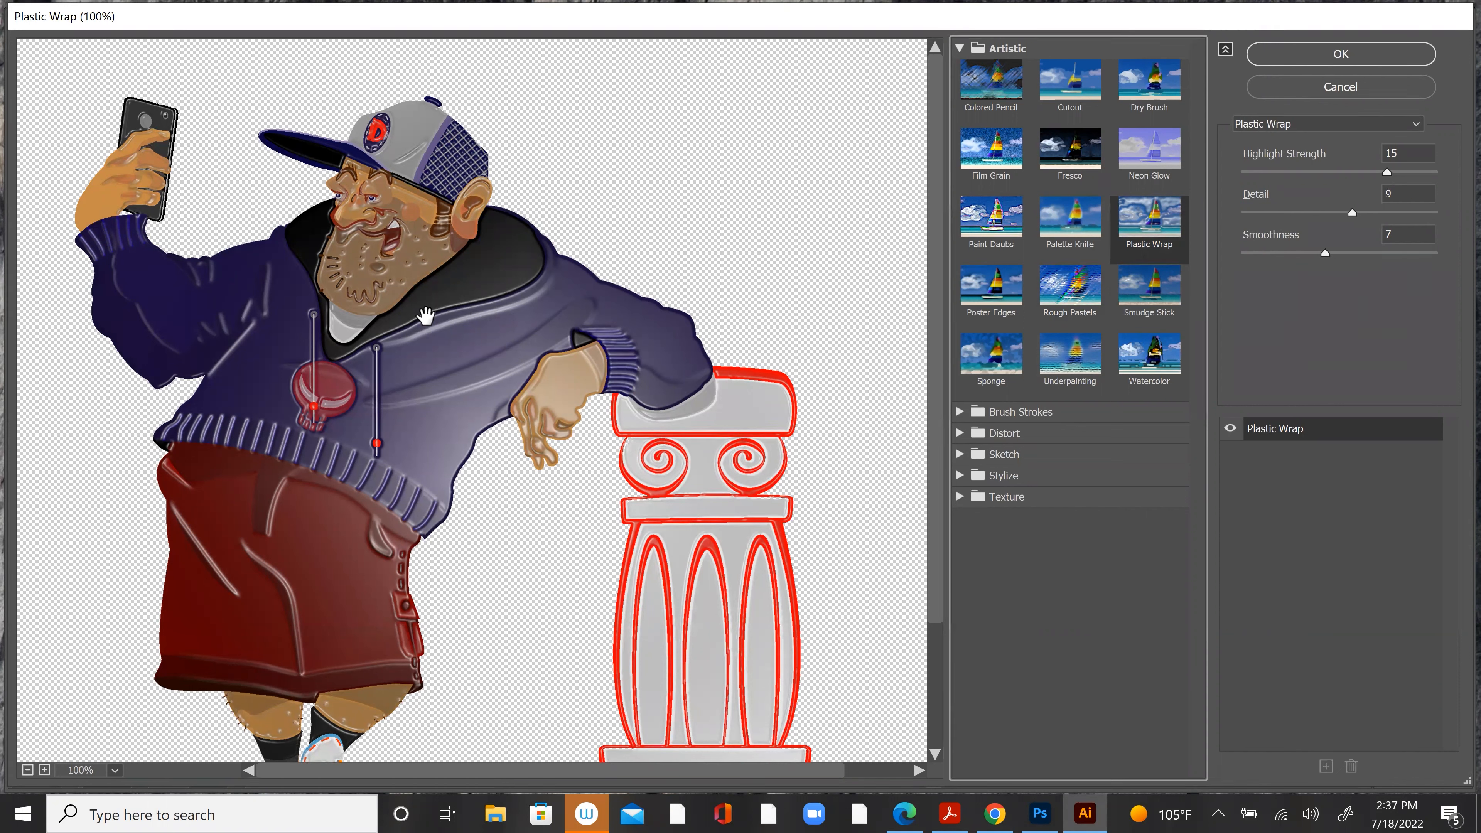
left_click(998, 218)
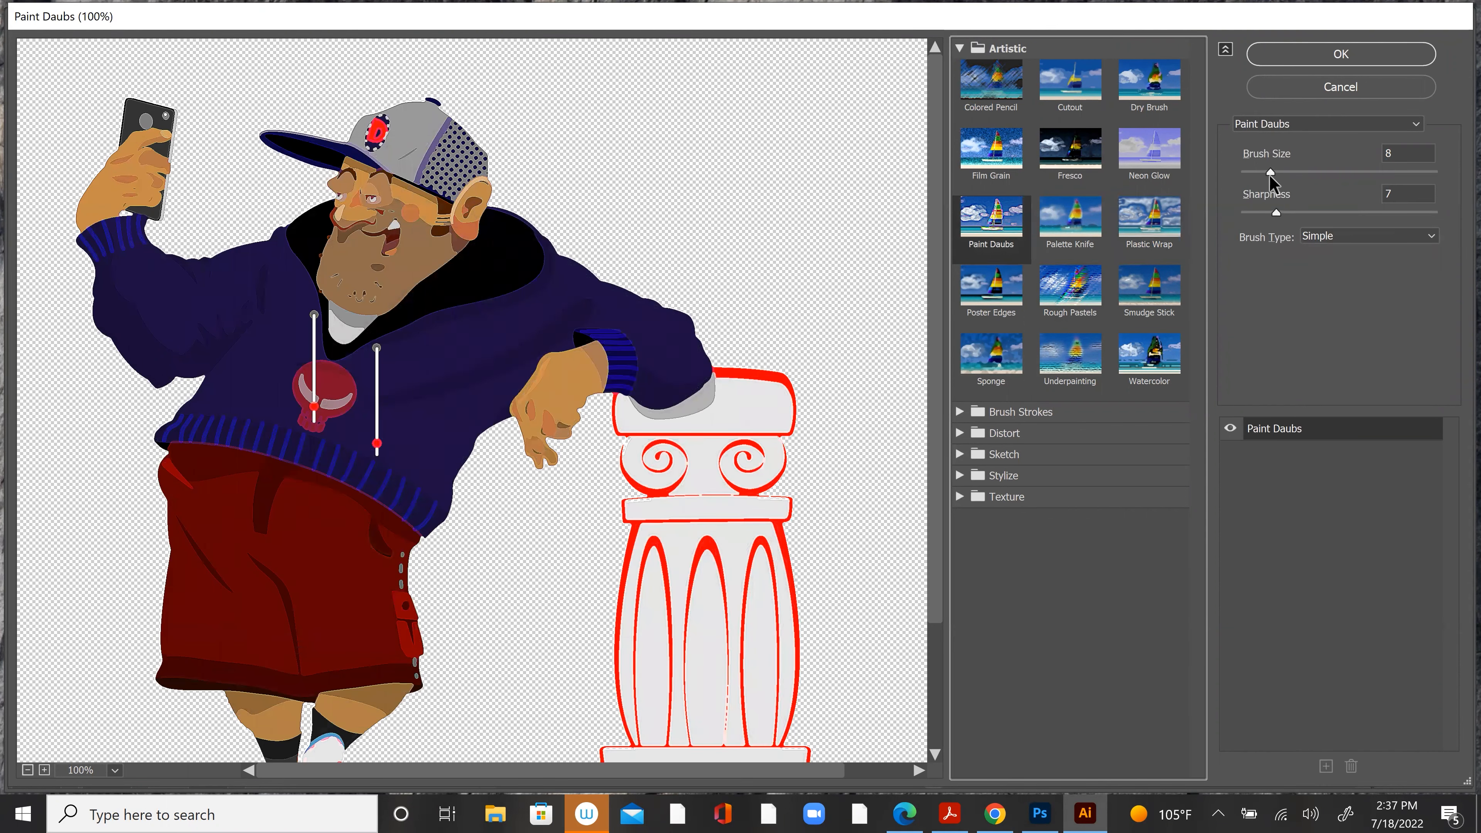
left_click_drag(1273, 172, 1420, 174)
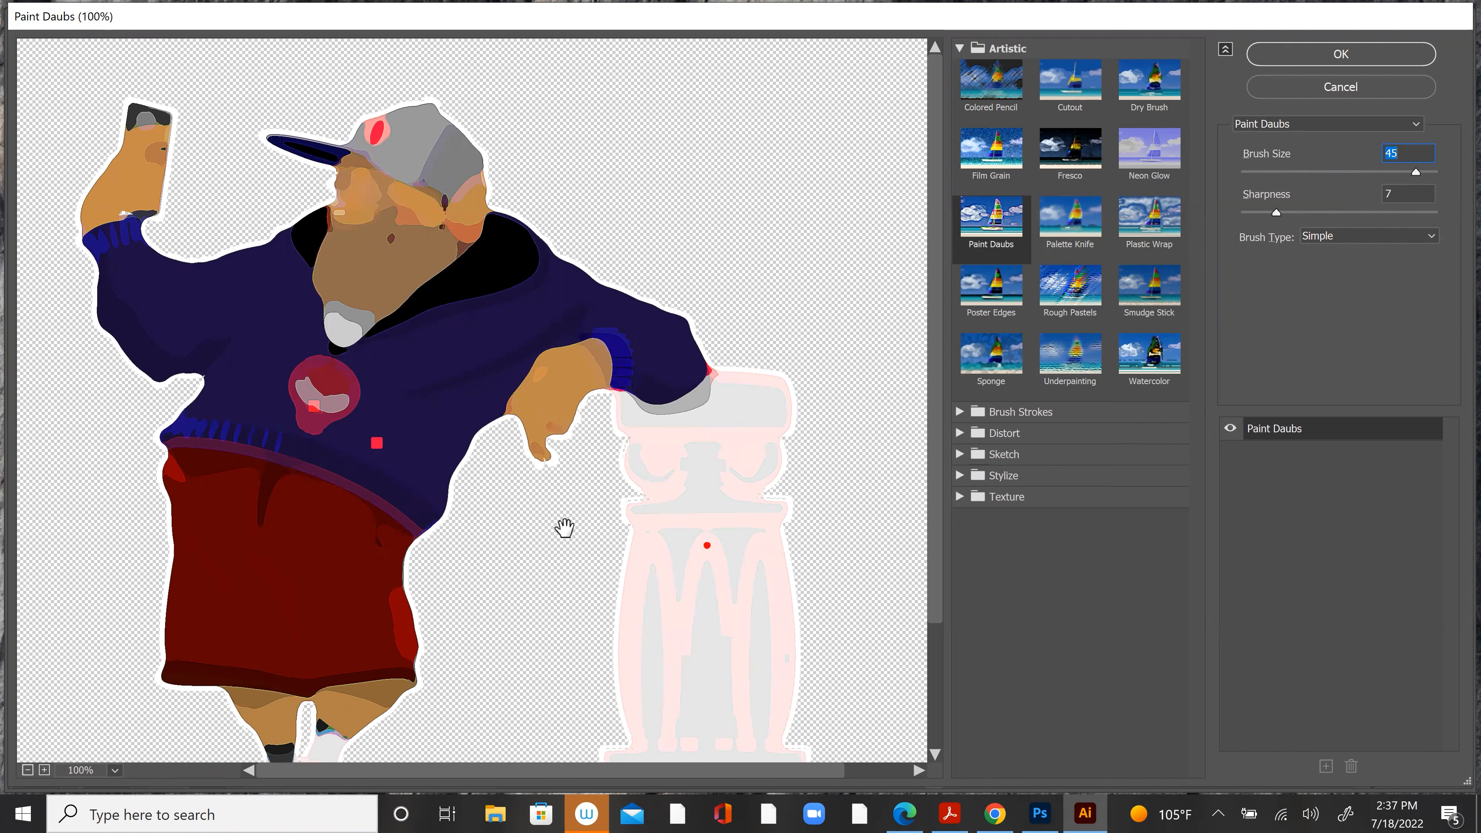
Step: Preview the Accented Edges, Angled Strokes, Crosshatch and Ink Outlines brush stroke effects on the character group
left_click(1021, 411)
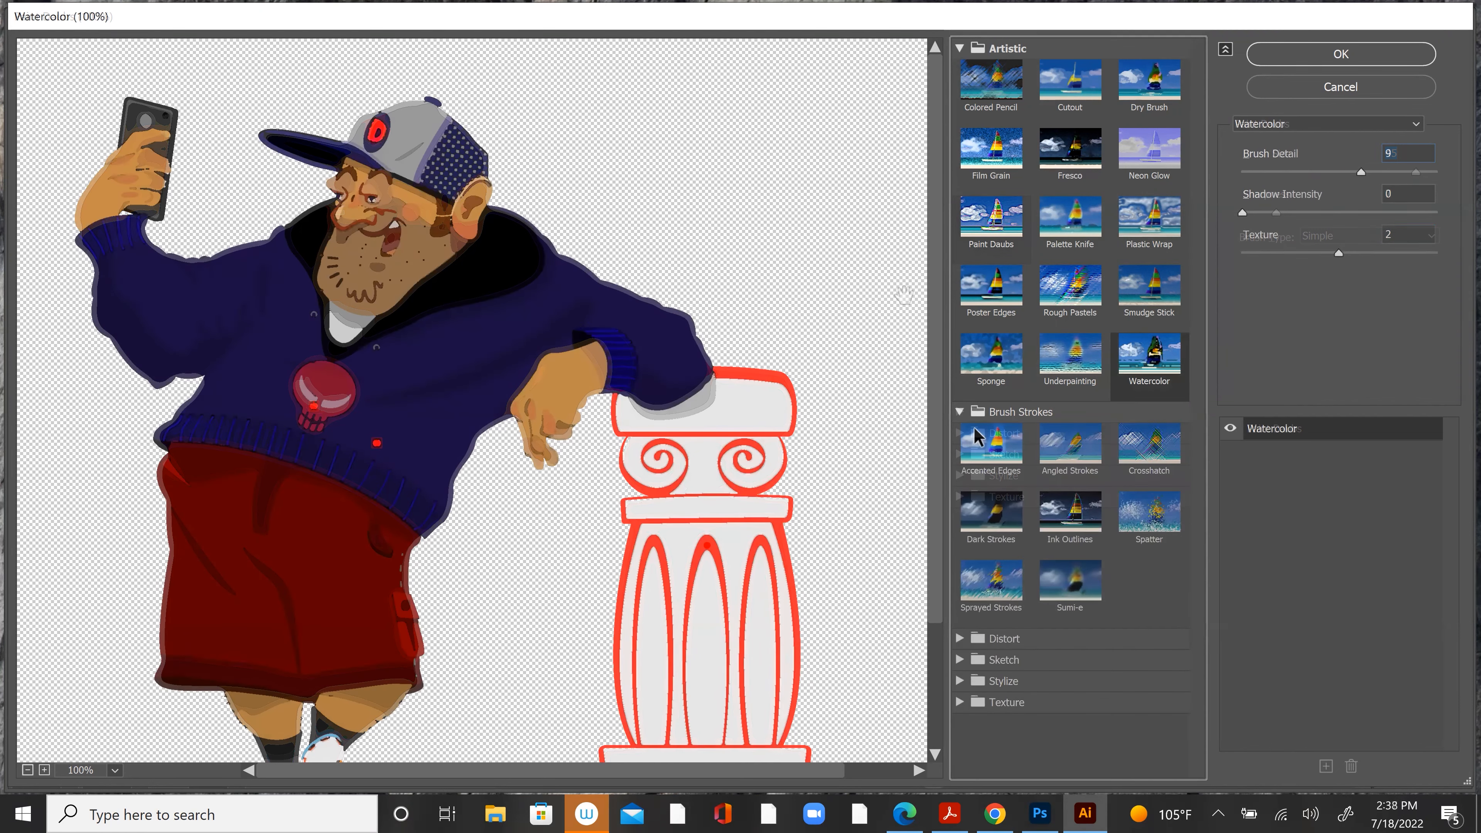
left_click(992, 446)
left_click(1066, 461)
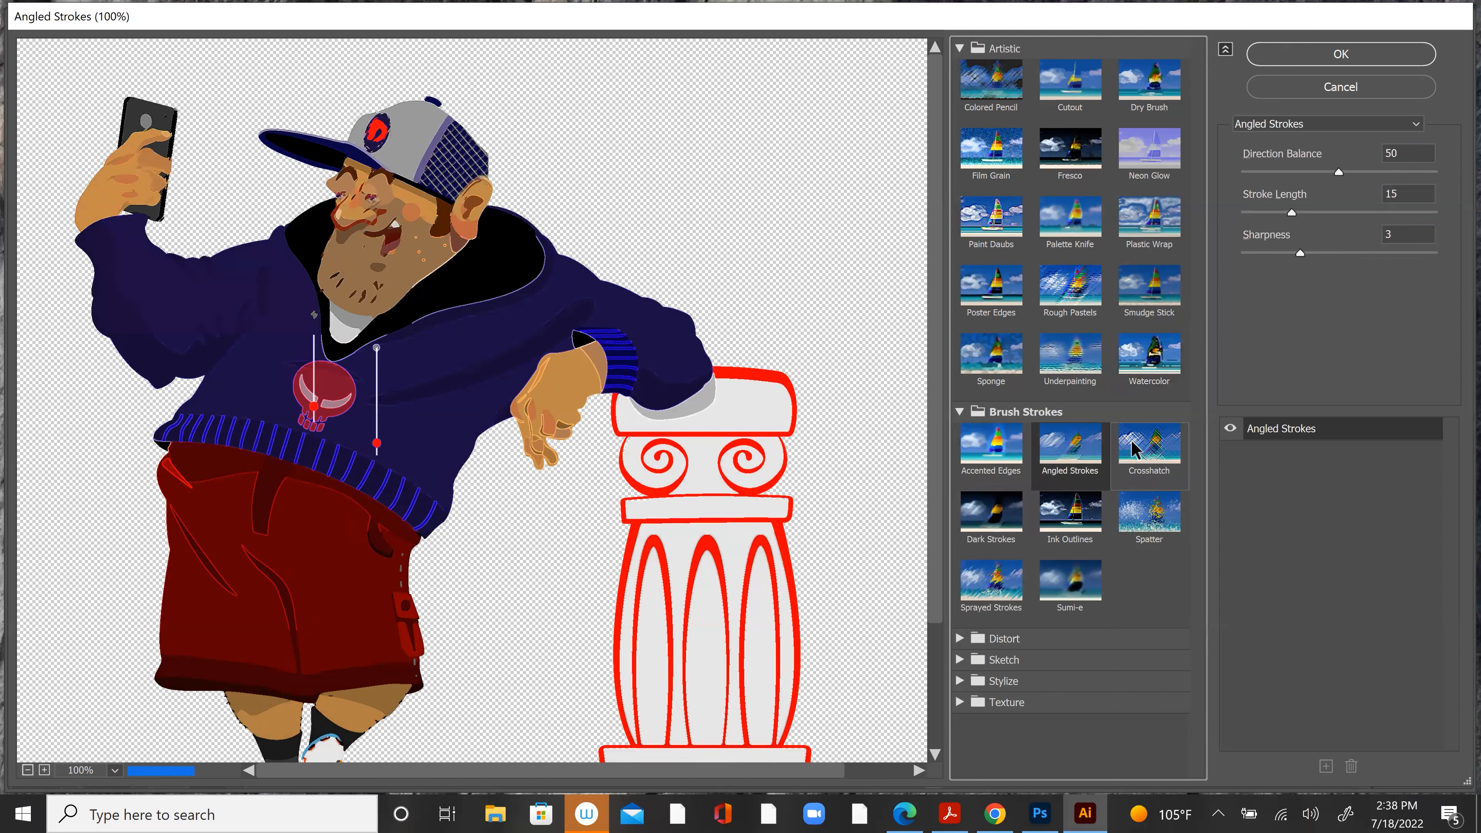
left_click(1135, 449)
left_click(1077, 525)
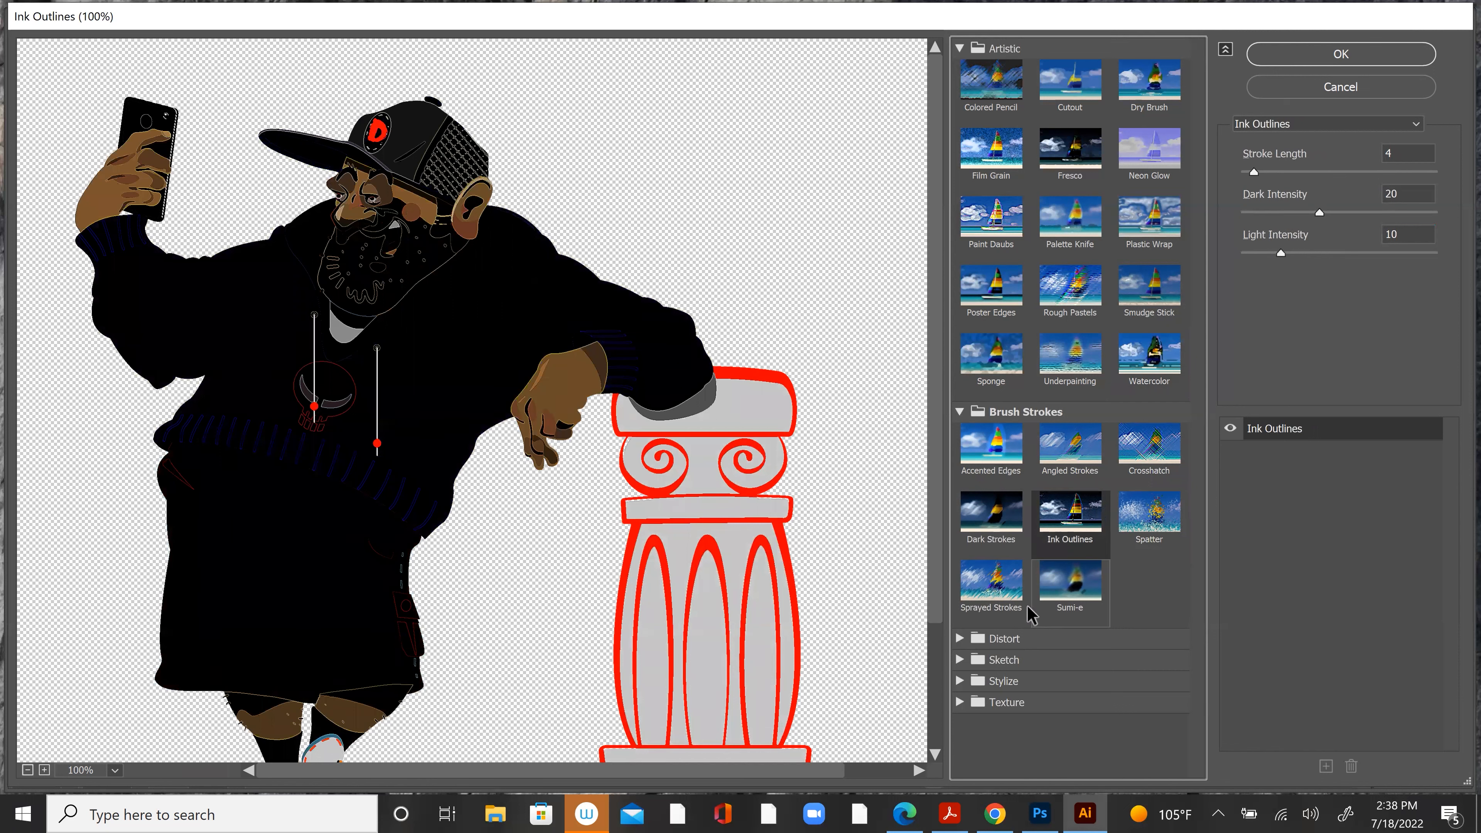
Step: Try Sprayed Strokes on the character group with stroke length 20 and spray radius 25
left_click(989, 586)
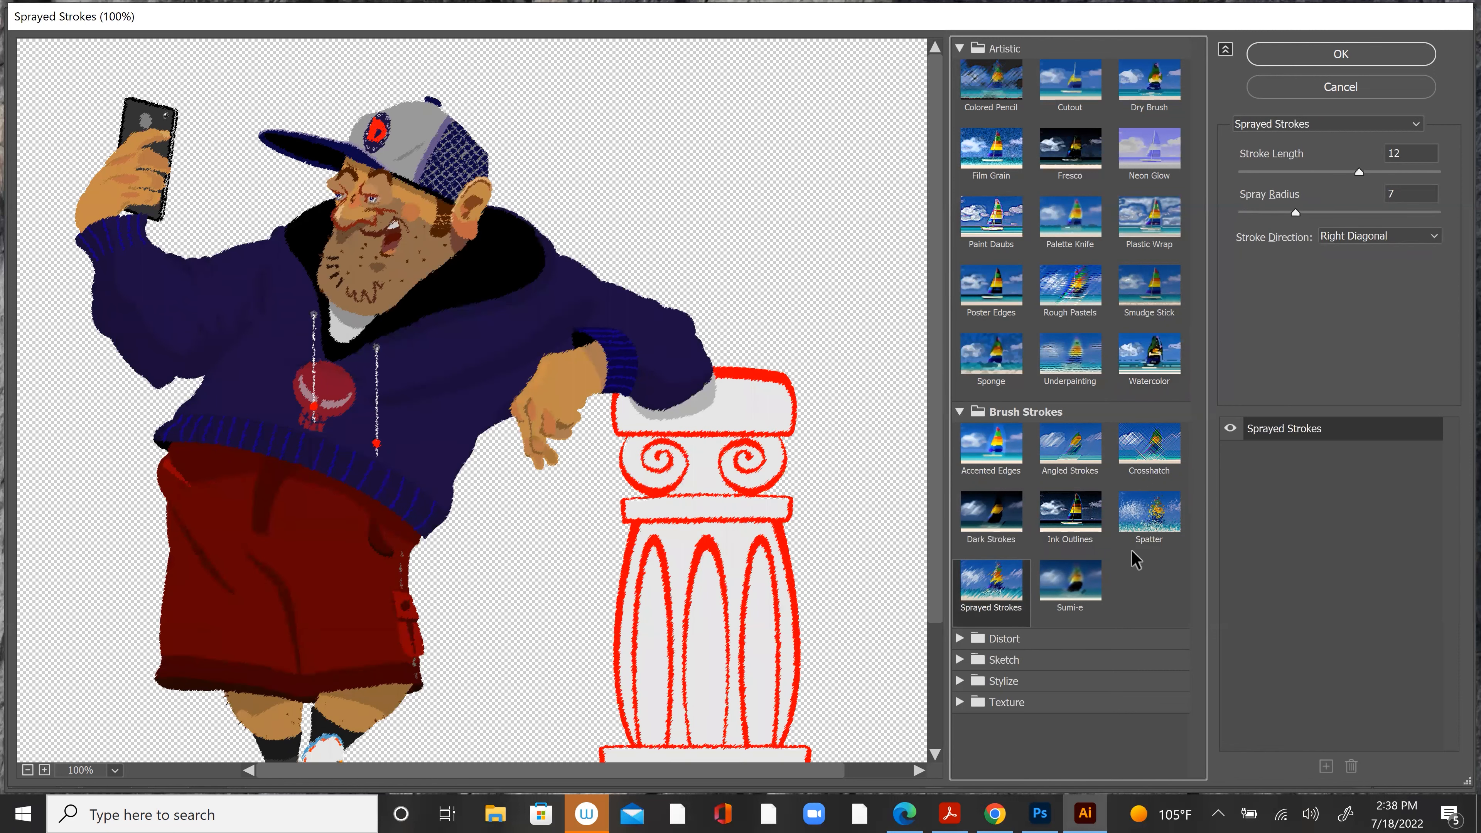
left_click_drag(1359, 173, 1436, 178)
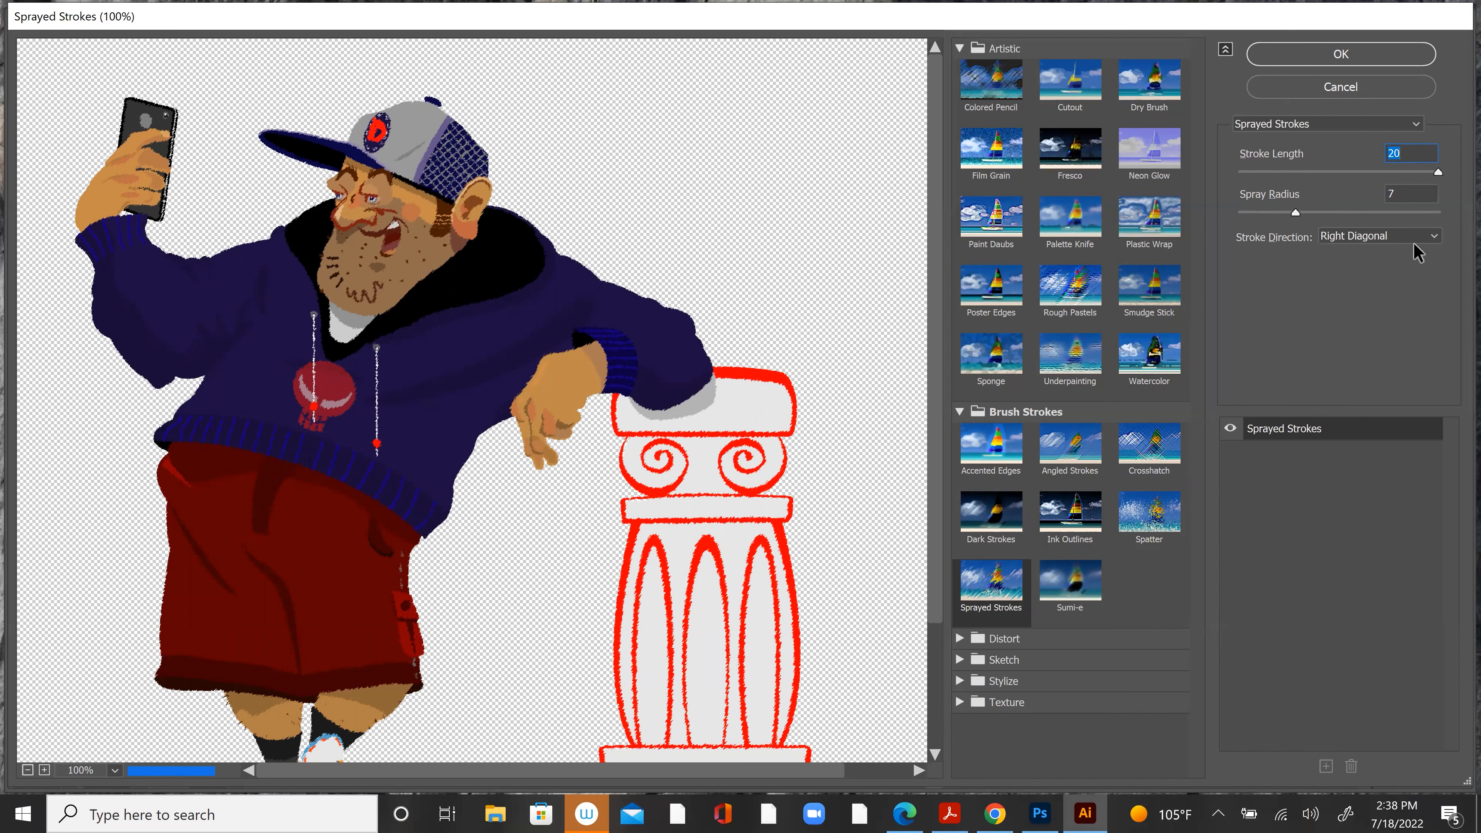
left_click_drag(1296, 213, 1438, 212)
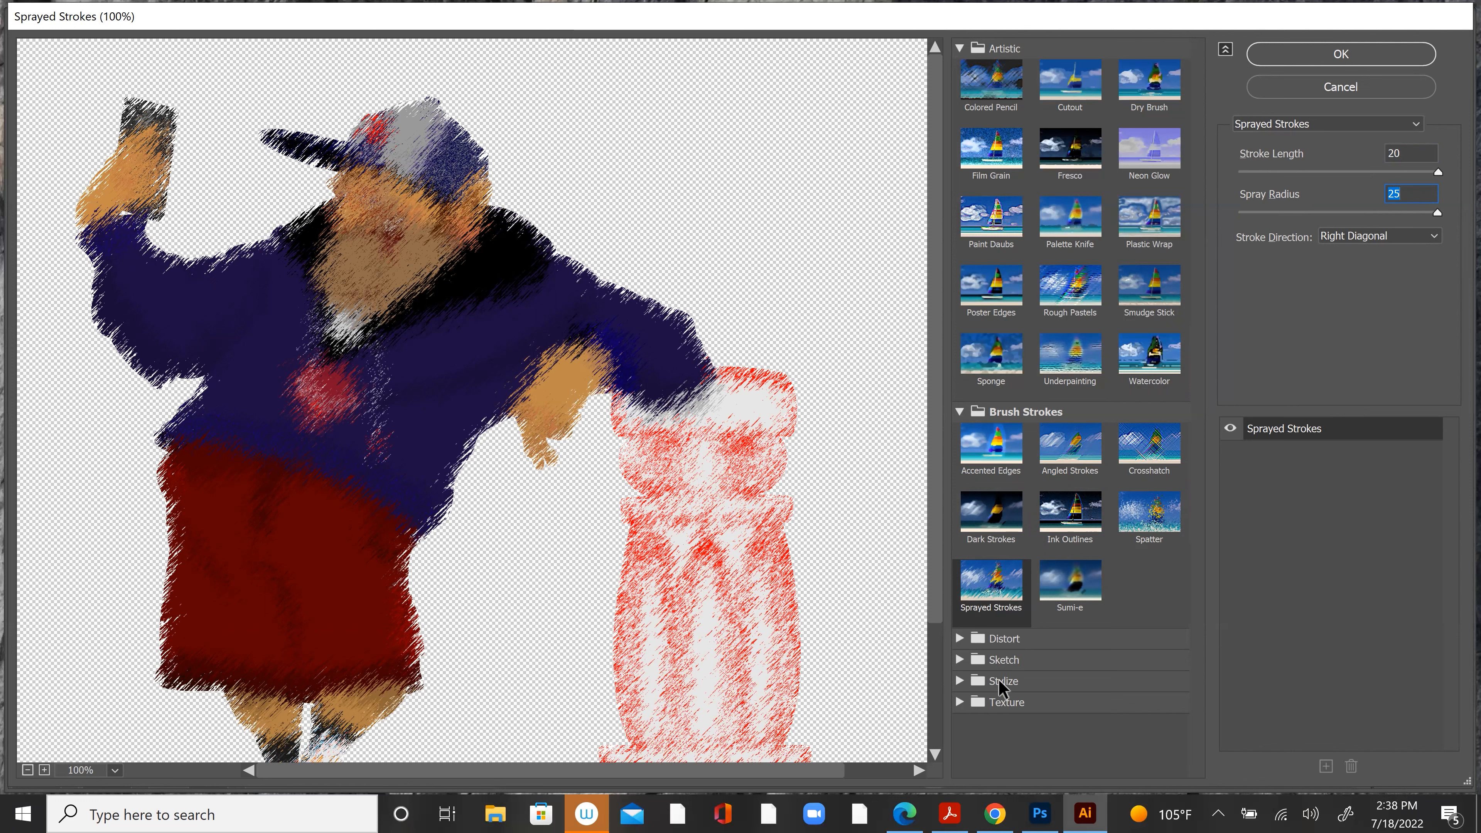
Step: Look at the Texture effects, starting with Craquelure, and leave the effect previews
left_click(959, 703)
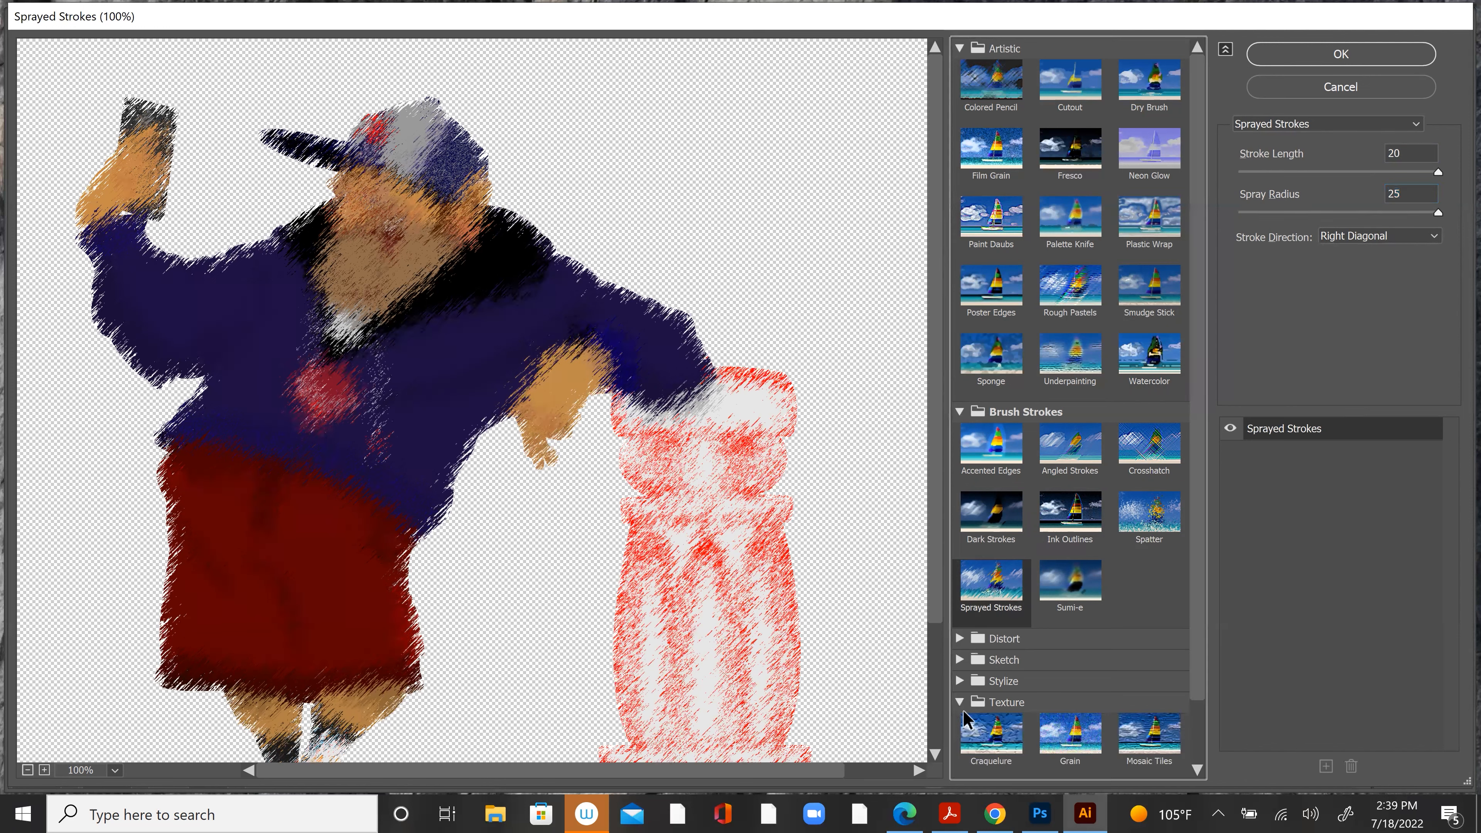
left_click(989, 736)
scroll(1190, 560, "down", 1)
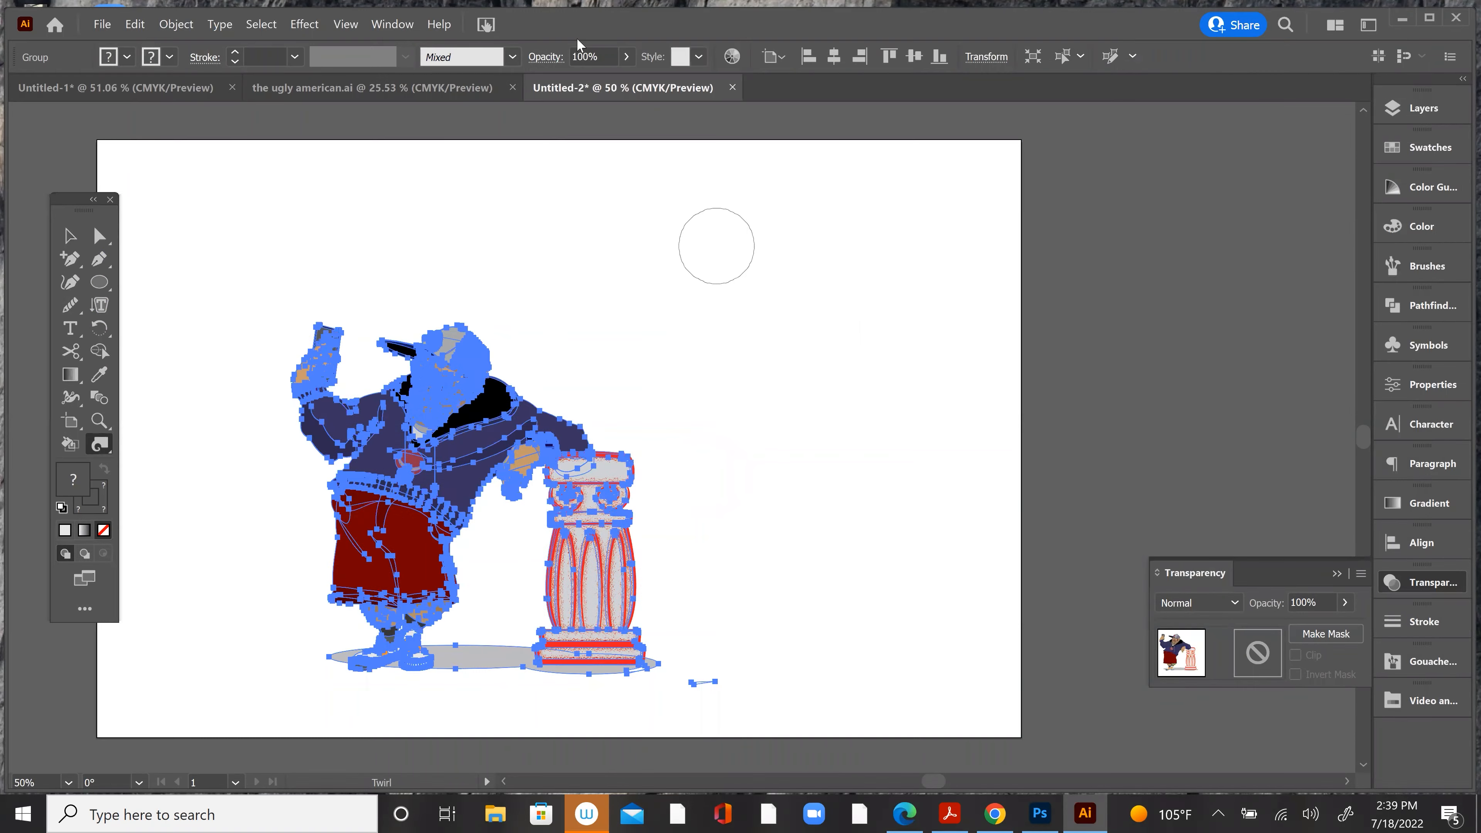
left_click(384, 26)
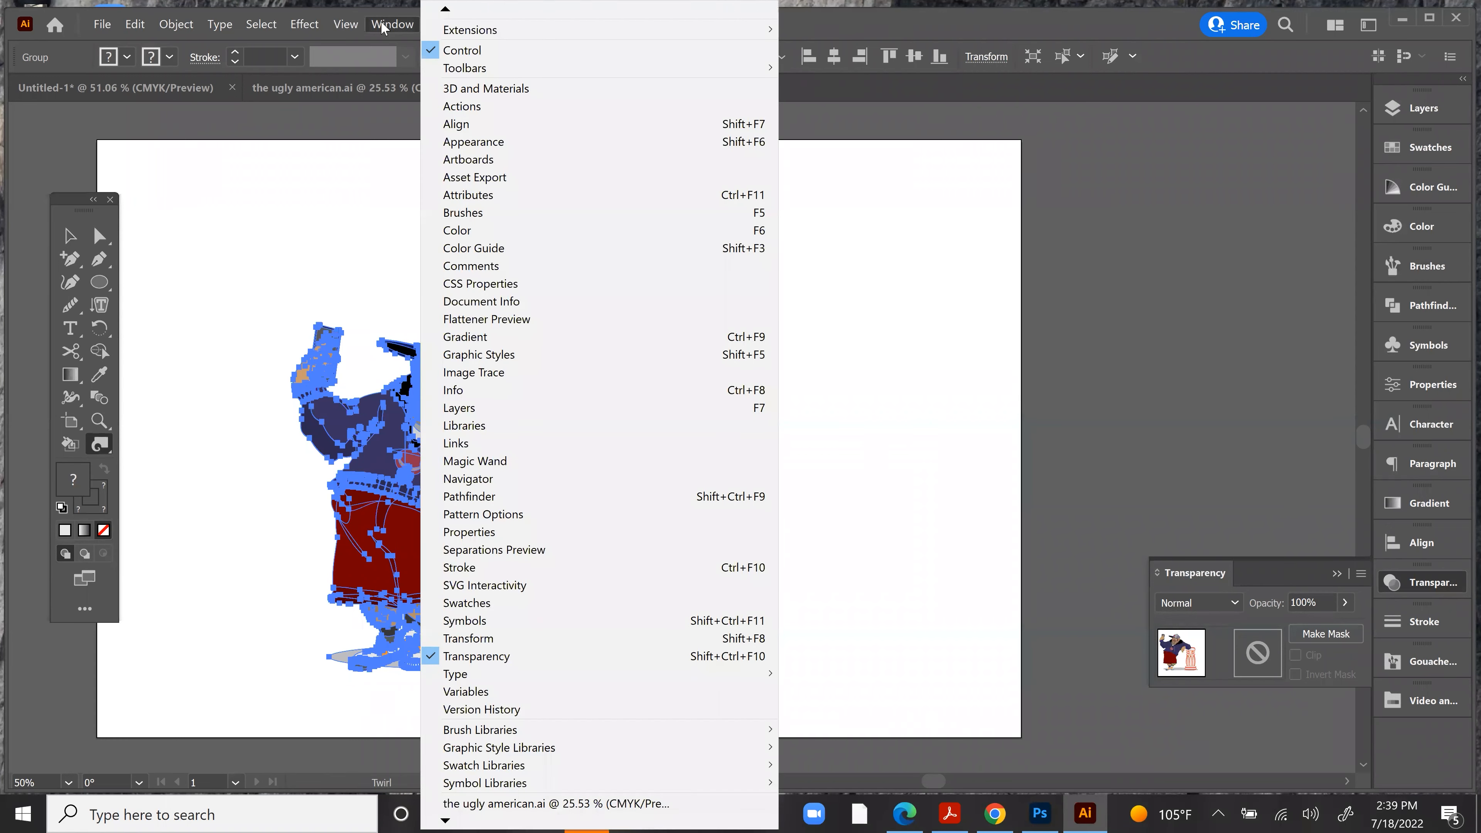
mouse_move(314, 29)
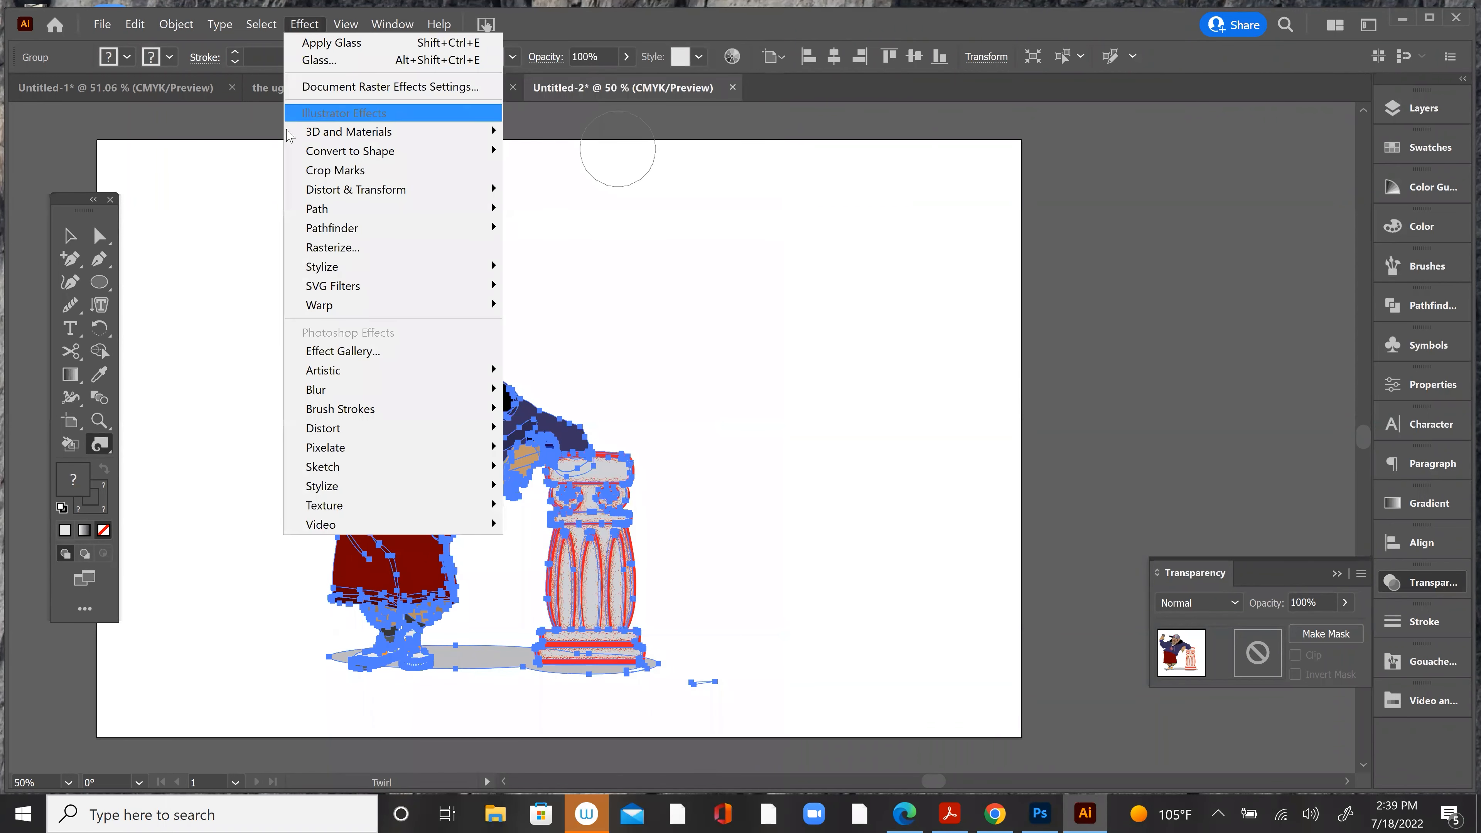
mouse_move(348, 310)
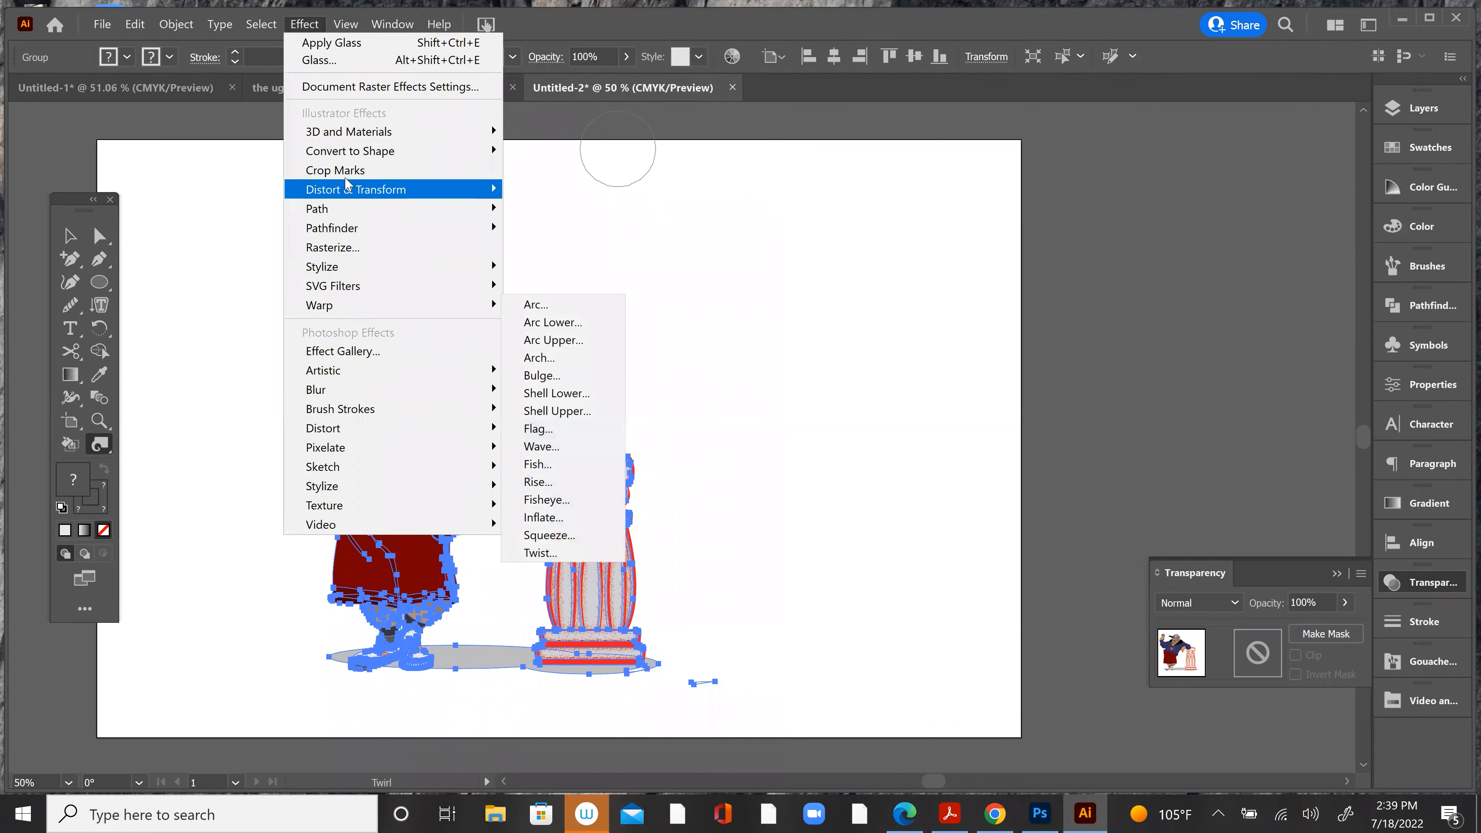
mouse_move(349, 193)
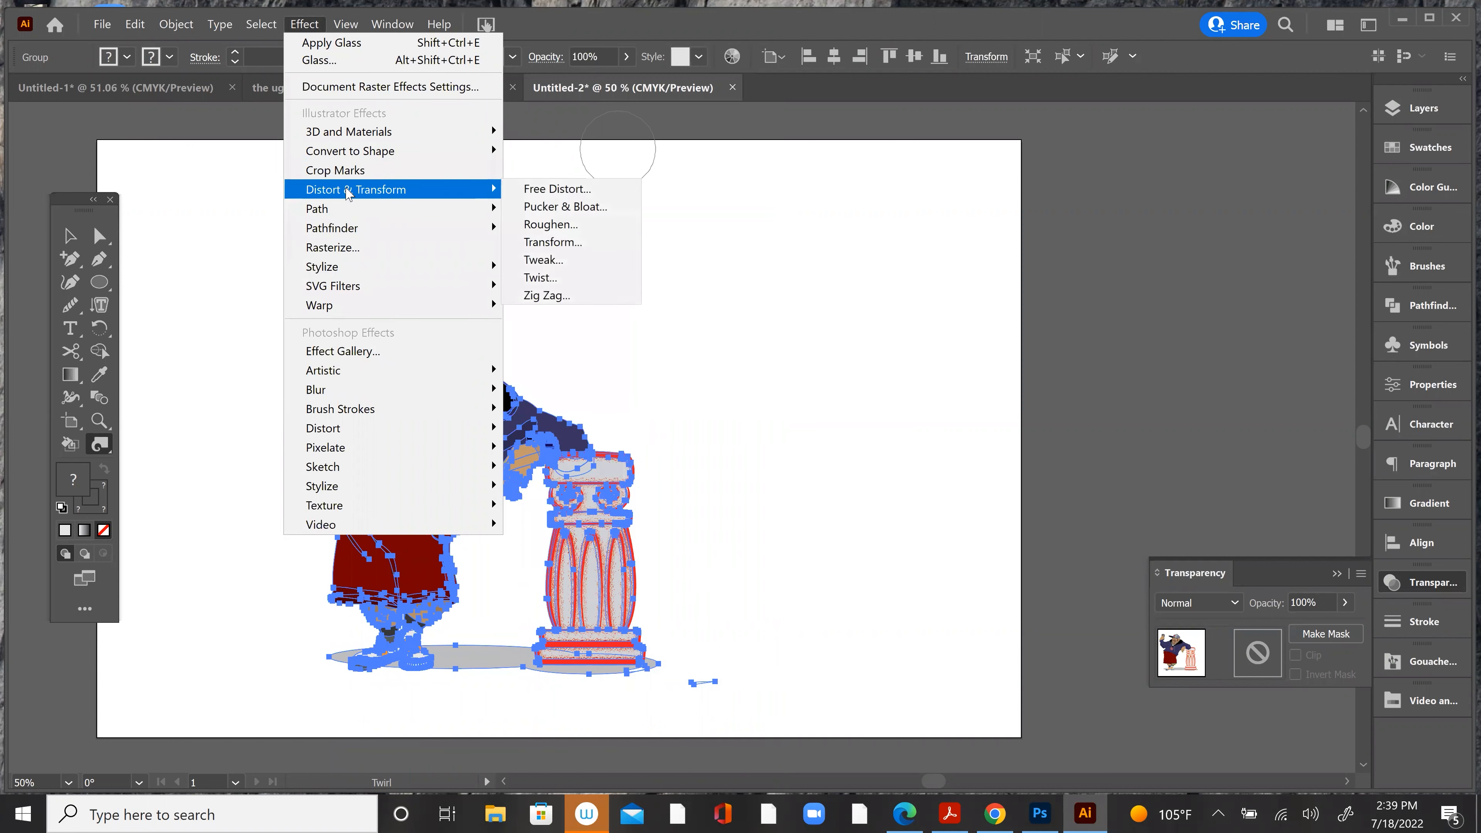
left_click(301, 19)
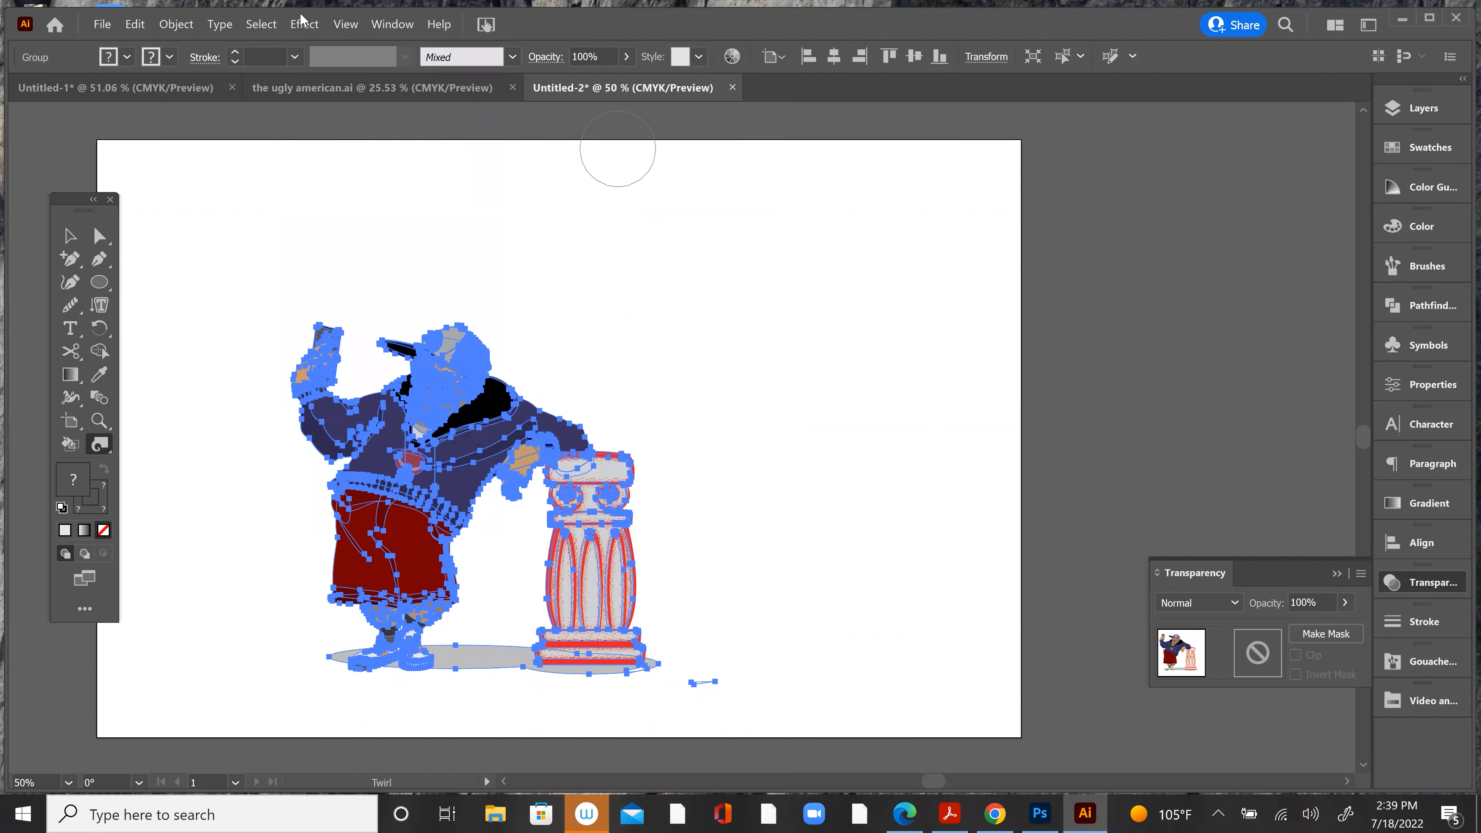
Step: Try the Twirl tool at 100% zoom with strokes across the character's face, hoodie, shorts and feet, and over the column
left_click(85, 237)
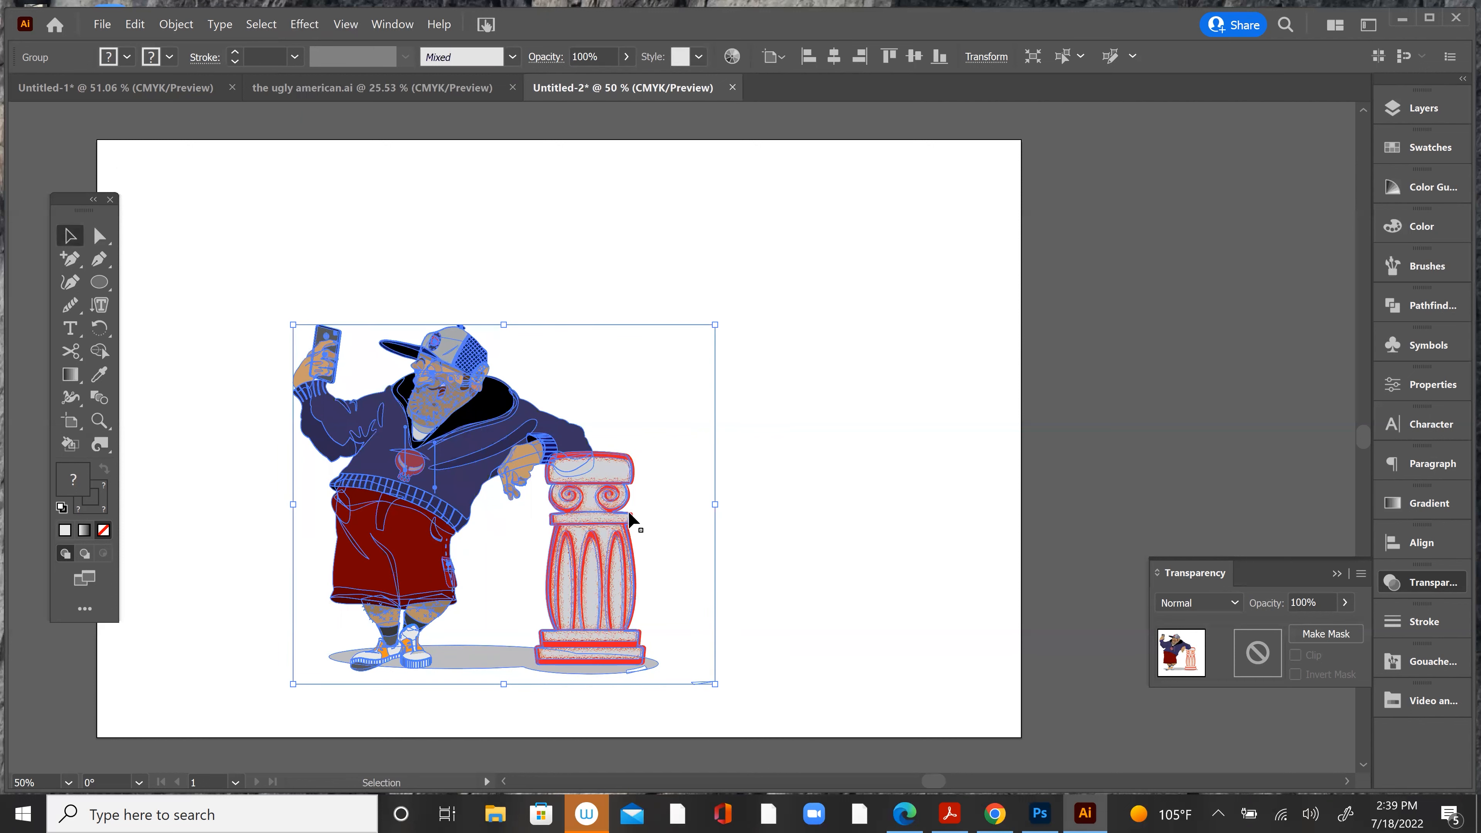
left_click_drag(575, 479, 707, 418)
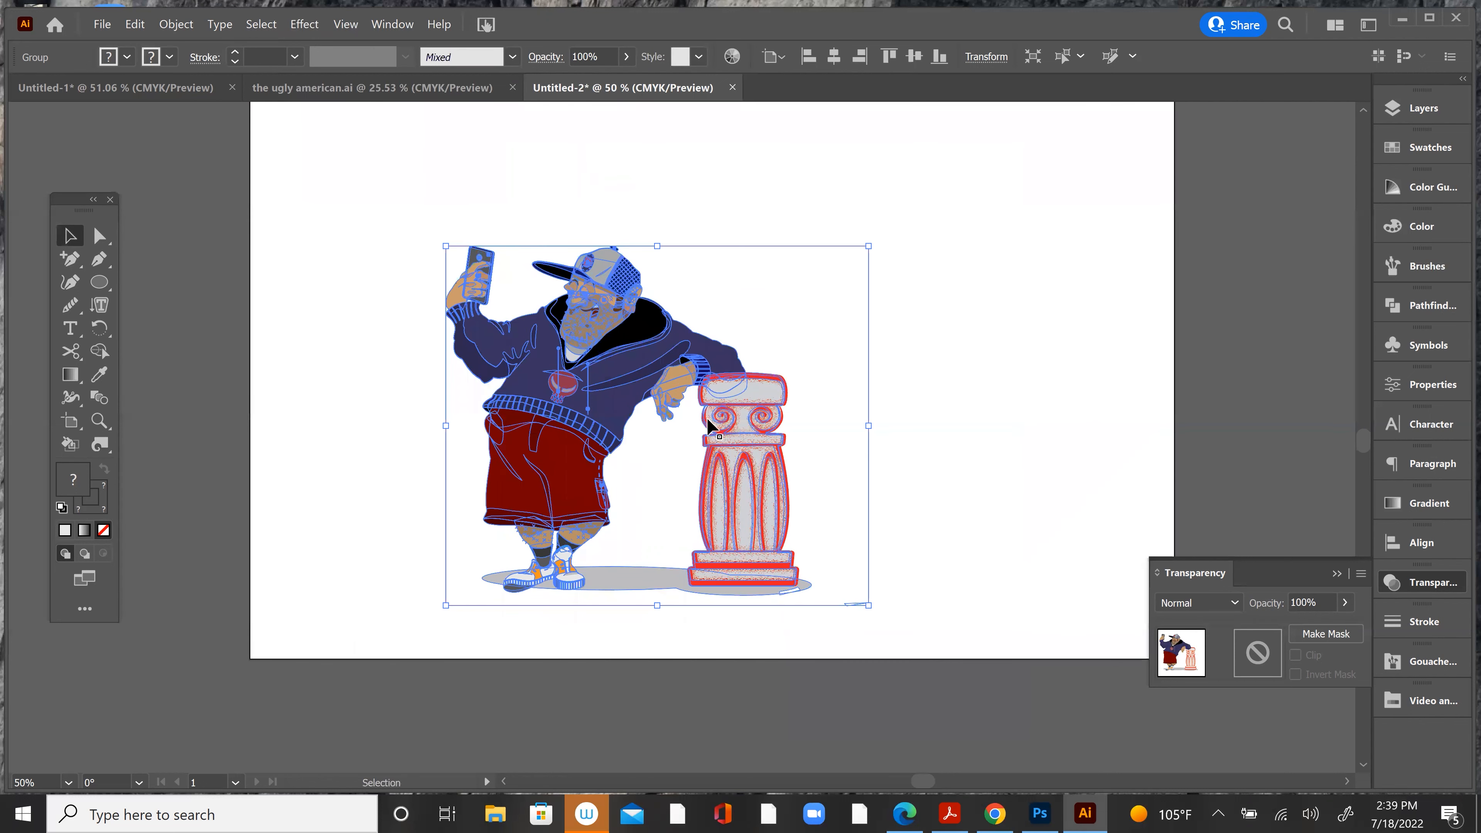
key("a")
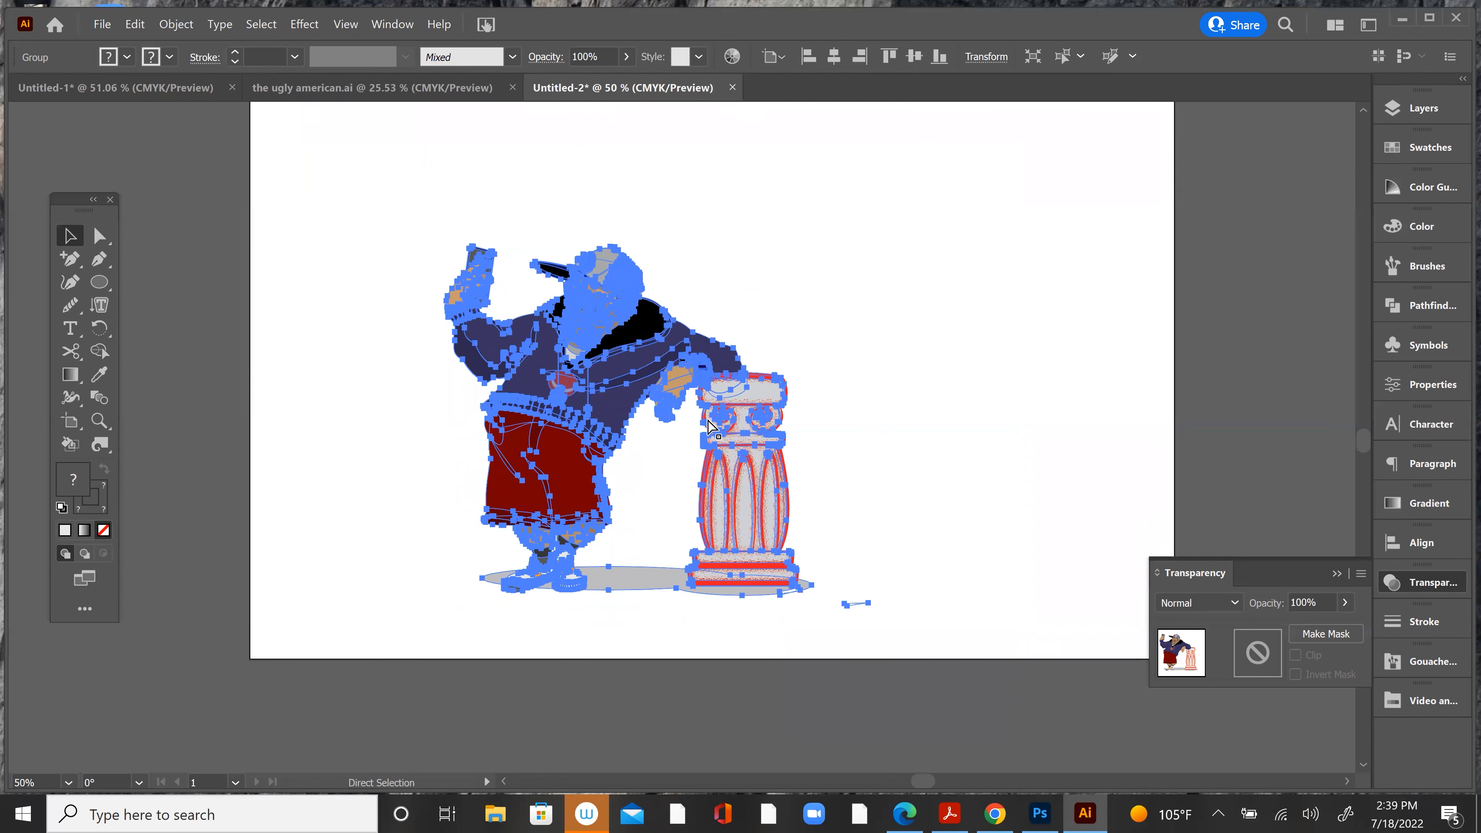
key("ctrl+1")
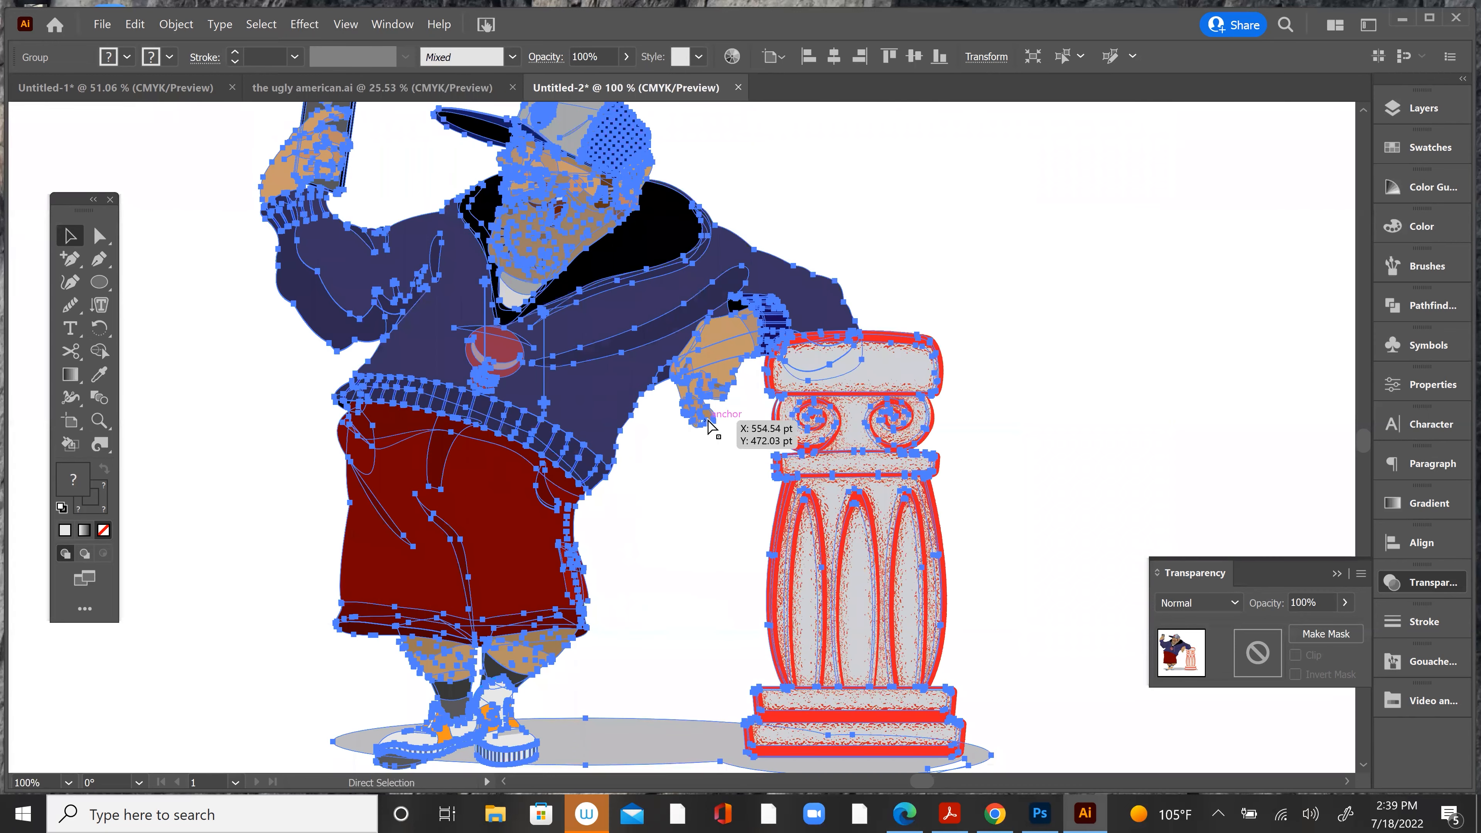
key("v")
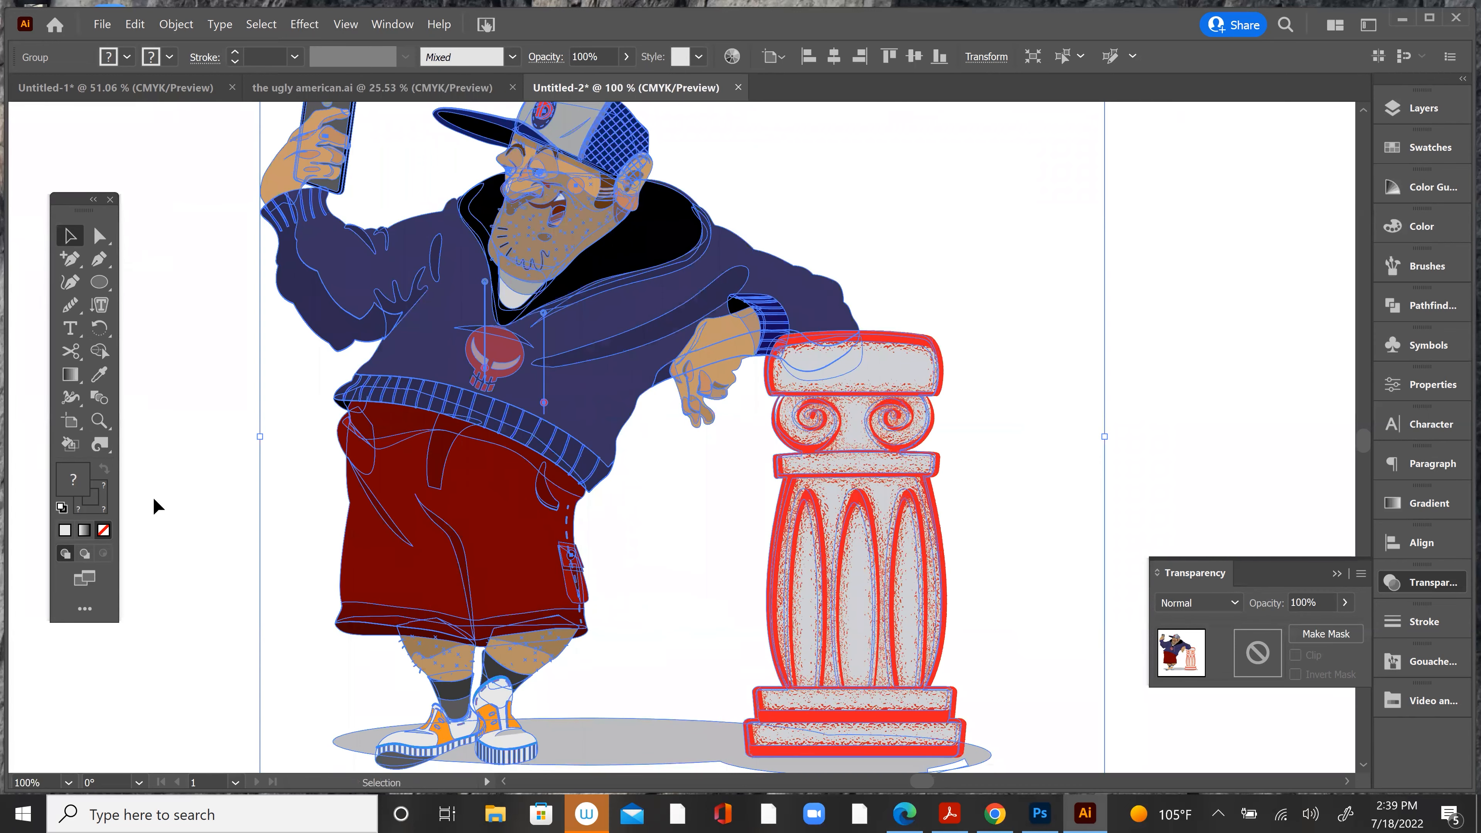
left_click(97, 448)
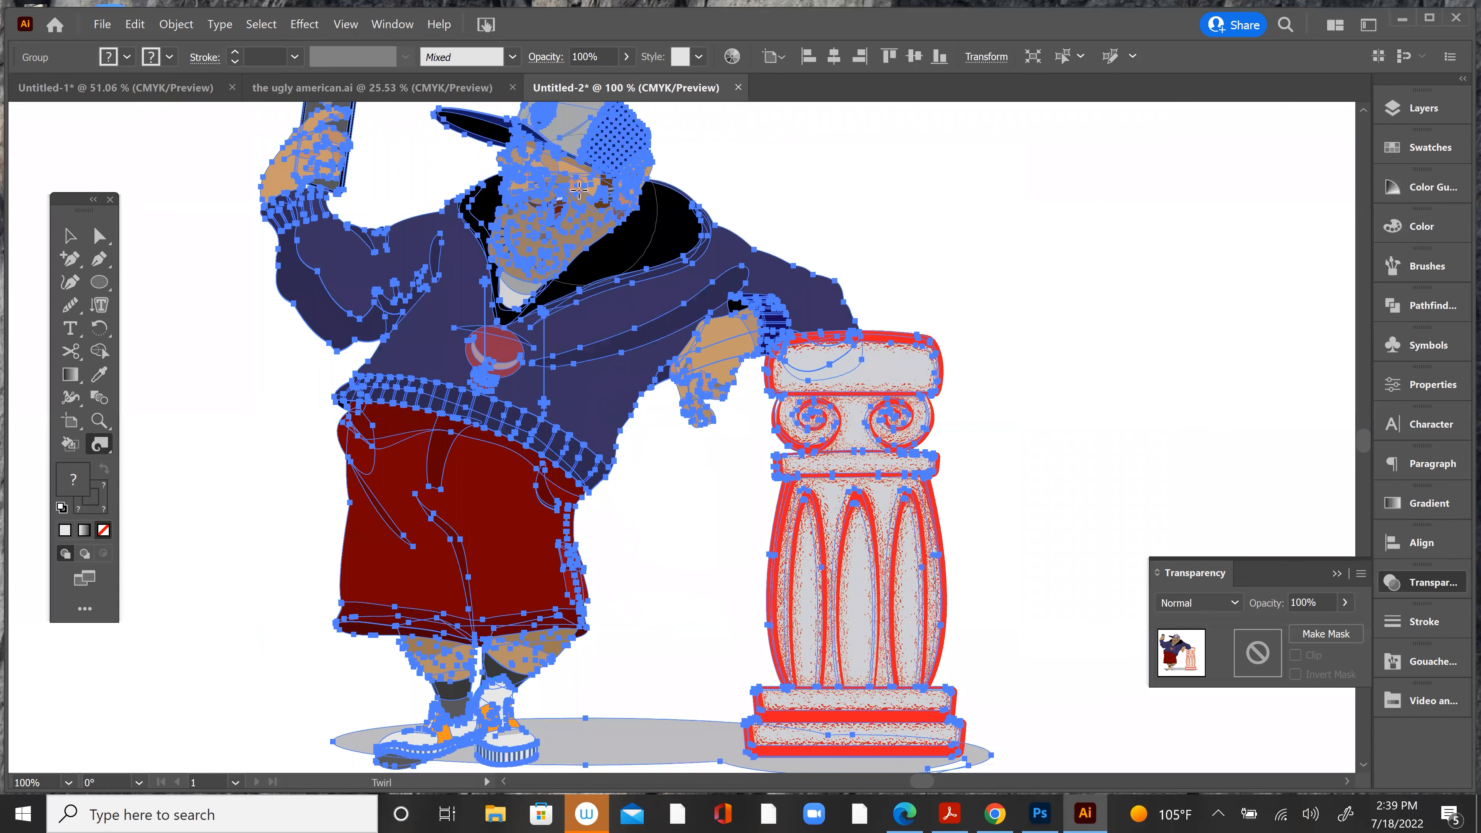
mouse_move(576, 217)
left_mouse_down()
mouse_move(407, 466)
mouse_move(431, 630)
mouse_move(455, 636)
left_mouse_up()
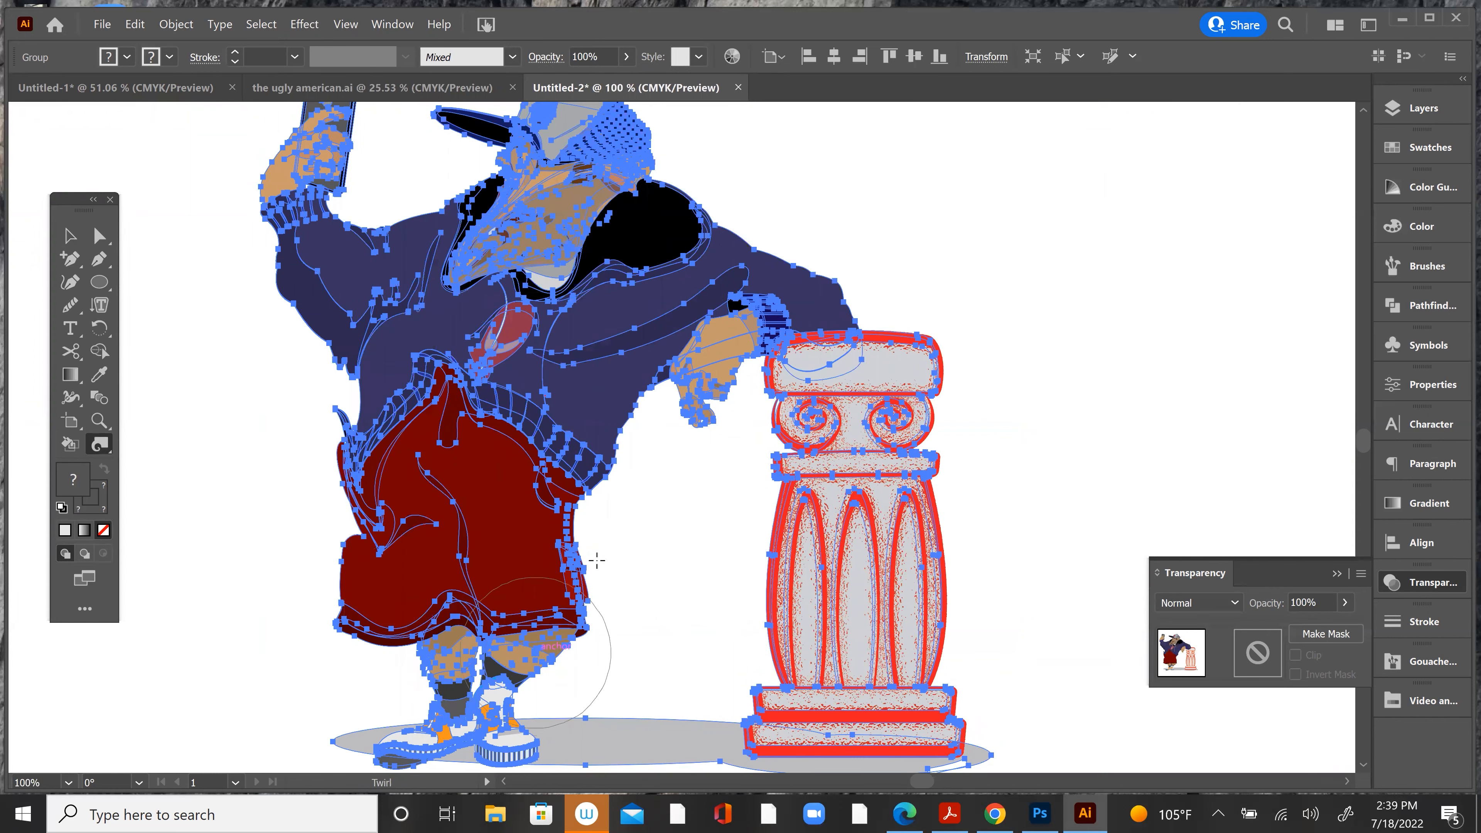
mouse_move(573, 475)
left_mouse_down()
mouse_move(584, 583)
mouse_move(467, 694)
mouse_move(333, 735)
left_mouse_up()
mouse_move(904, 318)
left_mouse_down()
mouse_move(866, 327)
mouse_move(770, 633)
mouse_move(1010, 669)
mouse_move(1004, 630)
left_mouse_up()
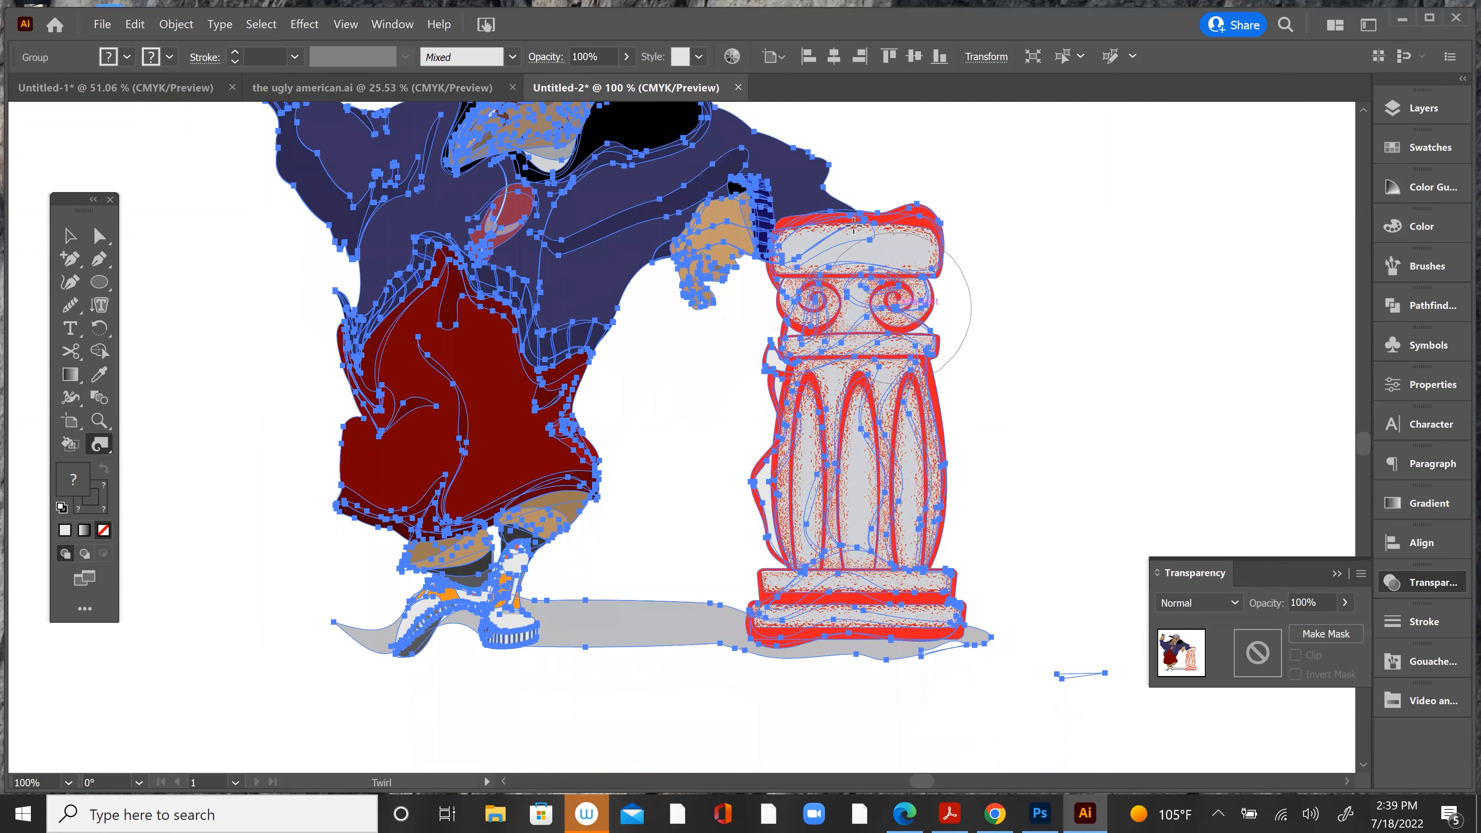
mouse_move(799, 261)
left_mouse_down()
mouse_move(822, 322)
mouse_move(1013, 444)
mouse_move(709, 715)
left_mouse_up()
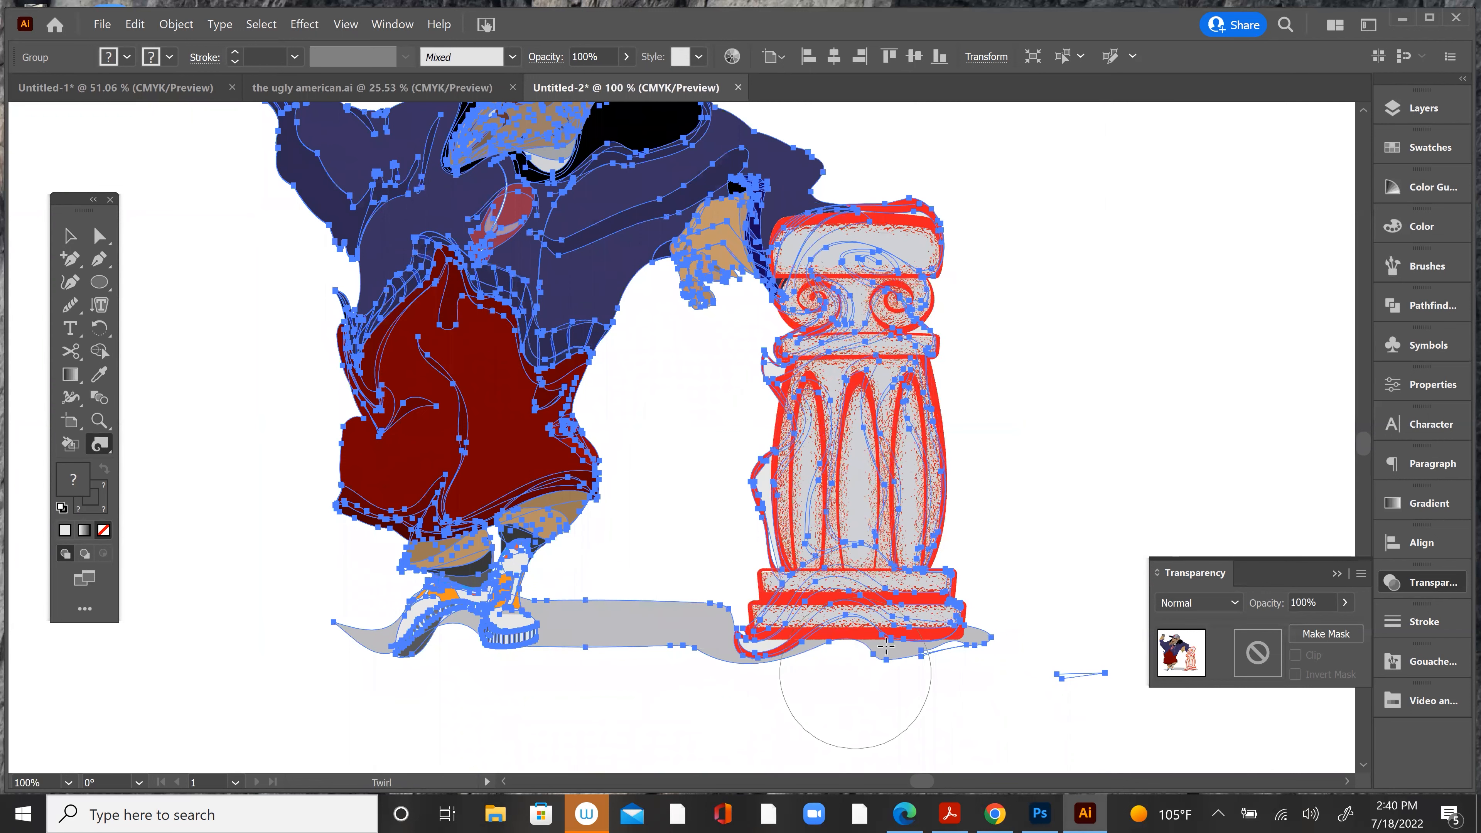
mouse_move(476, 330)
left_mouse_down()
mouse_move(444, 232)
mouse_move(290, 182)
left_mouse_up()
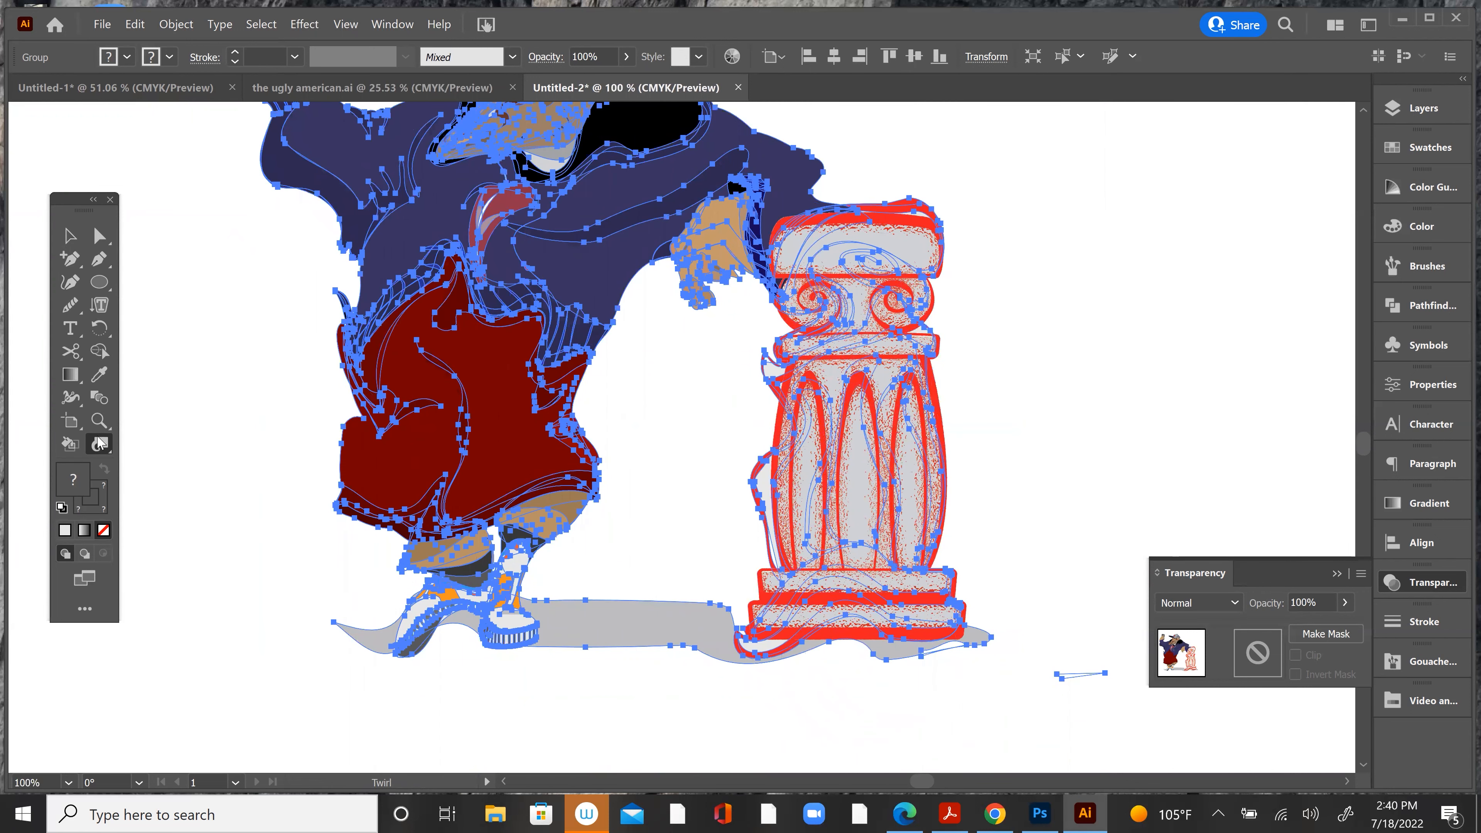
Step: Try the Pucker tool on the character's face, resting arm and shorts, and on the column's capital
left_click_drag(103, 446, 159, 469)
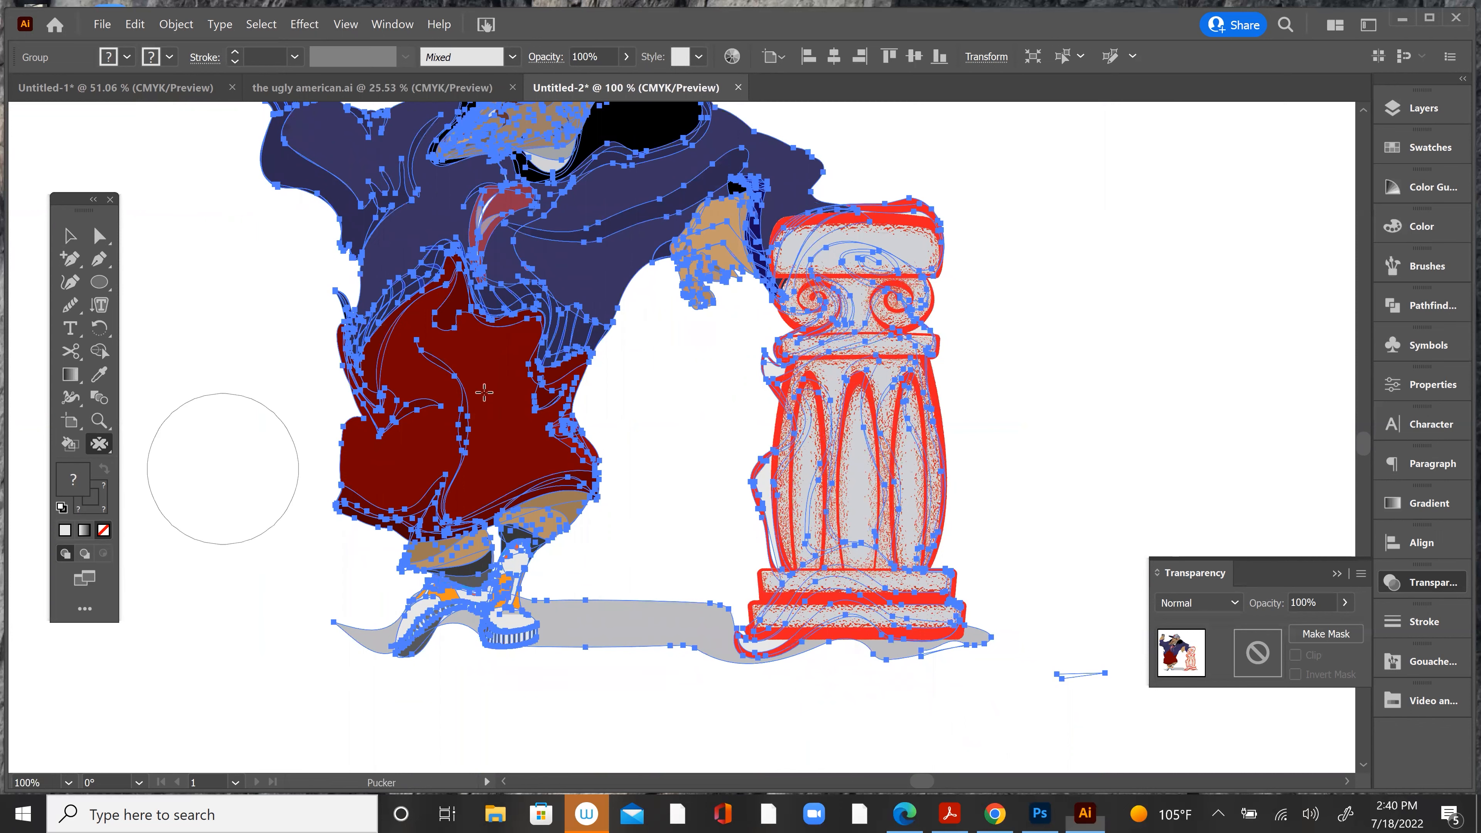
scroll(583, 350, "down", 1)
scroll(577, 374, "up", 3)
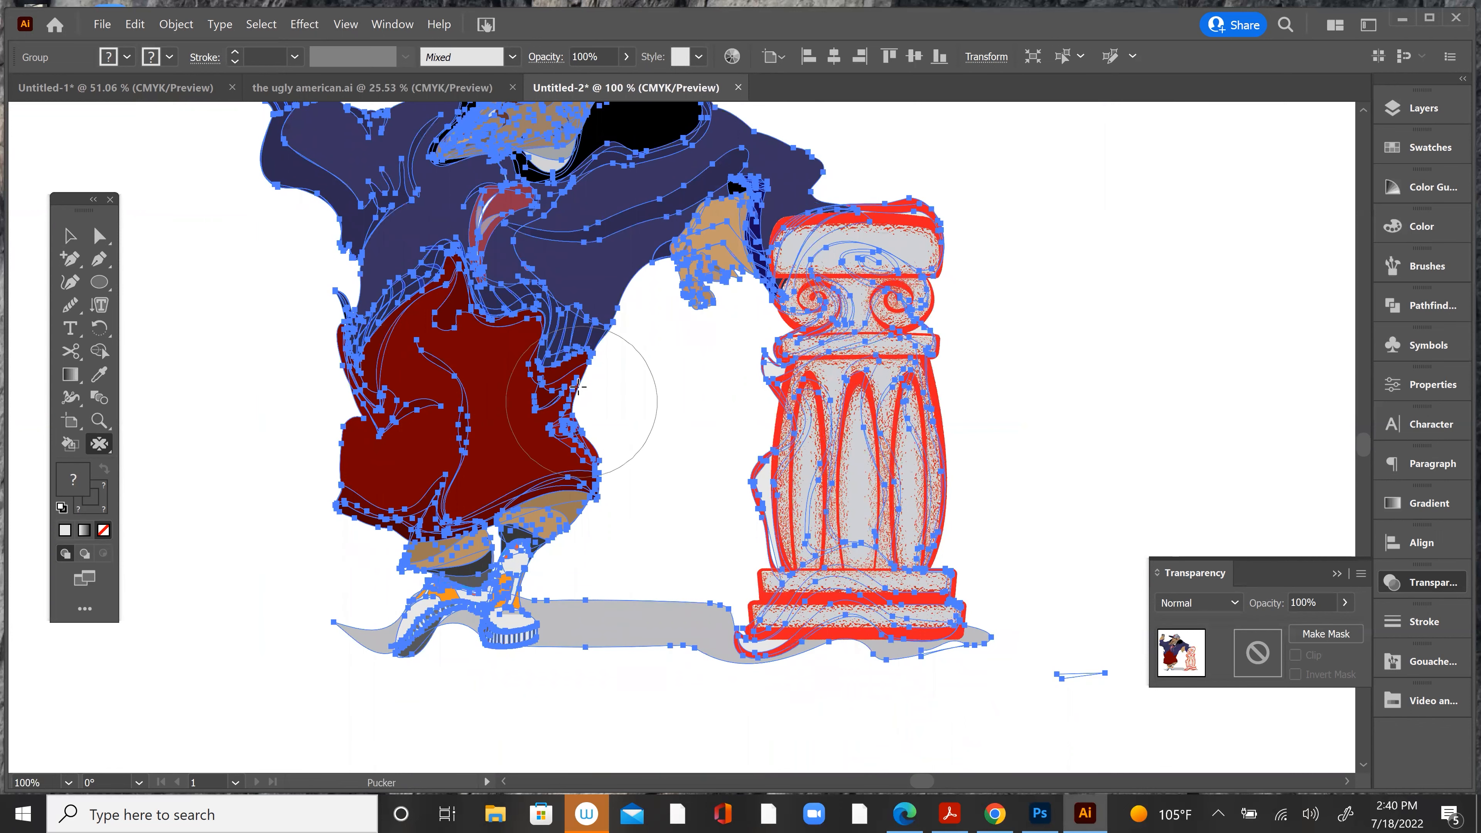
scroll(566, 241, "up", 2)
left_click_drag(537, 215, 538, 218)
left_click_drag(735, 405, 734, 407)
left_click_drag(876, 523, 880, 516)
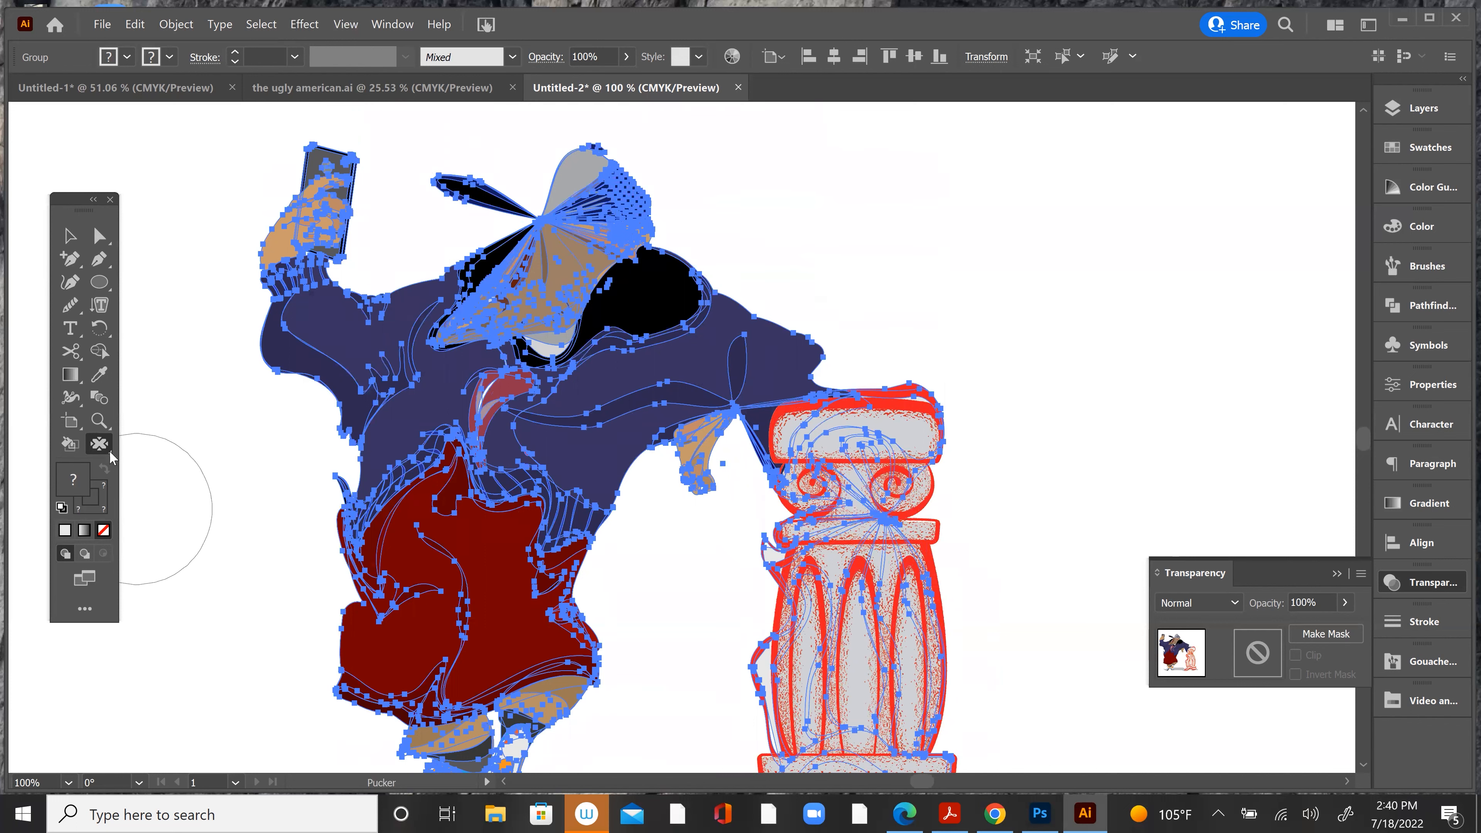
mouse_move(380, 496)
left_mouse_down()
mouse_move(496, 642)
mouse_move(578, 653)
left_mouse_up()
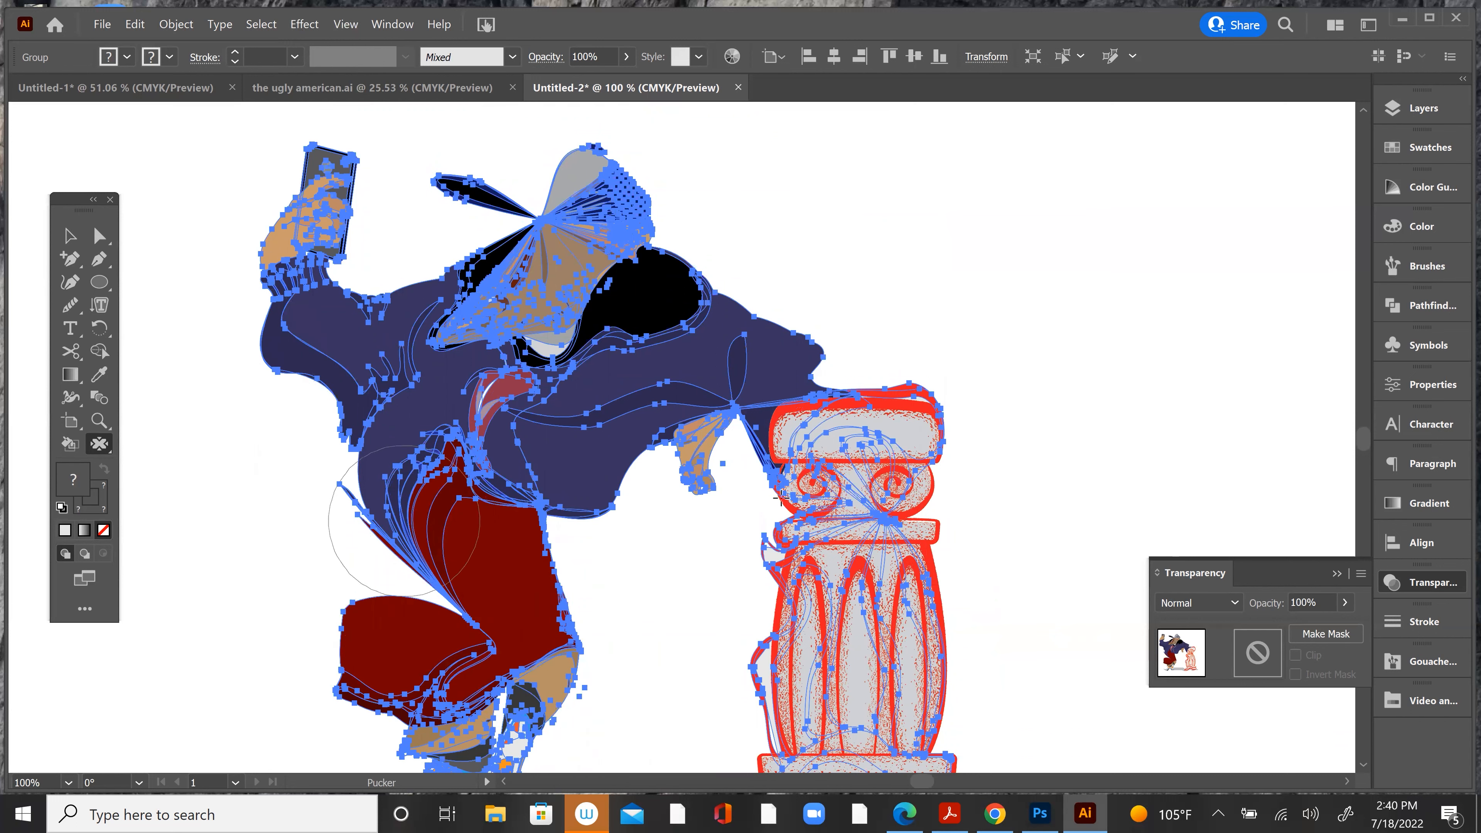
Step: Undo the Pucker and Twirl distortions of the character group and the texture on its column
scroll(798, 491, "down", 4)
scroll(788, 502, "up", 5)
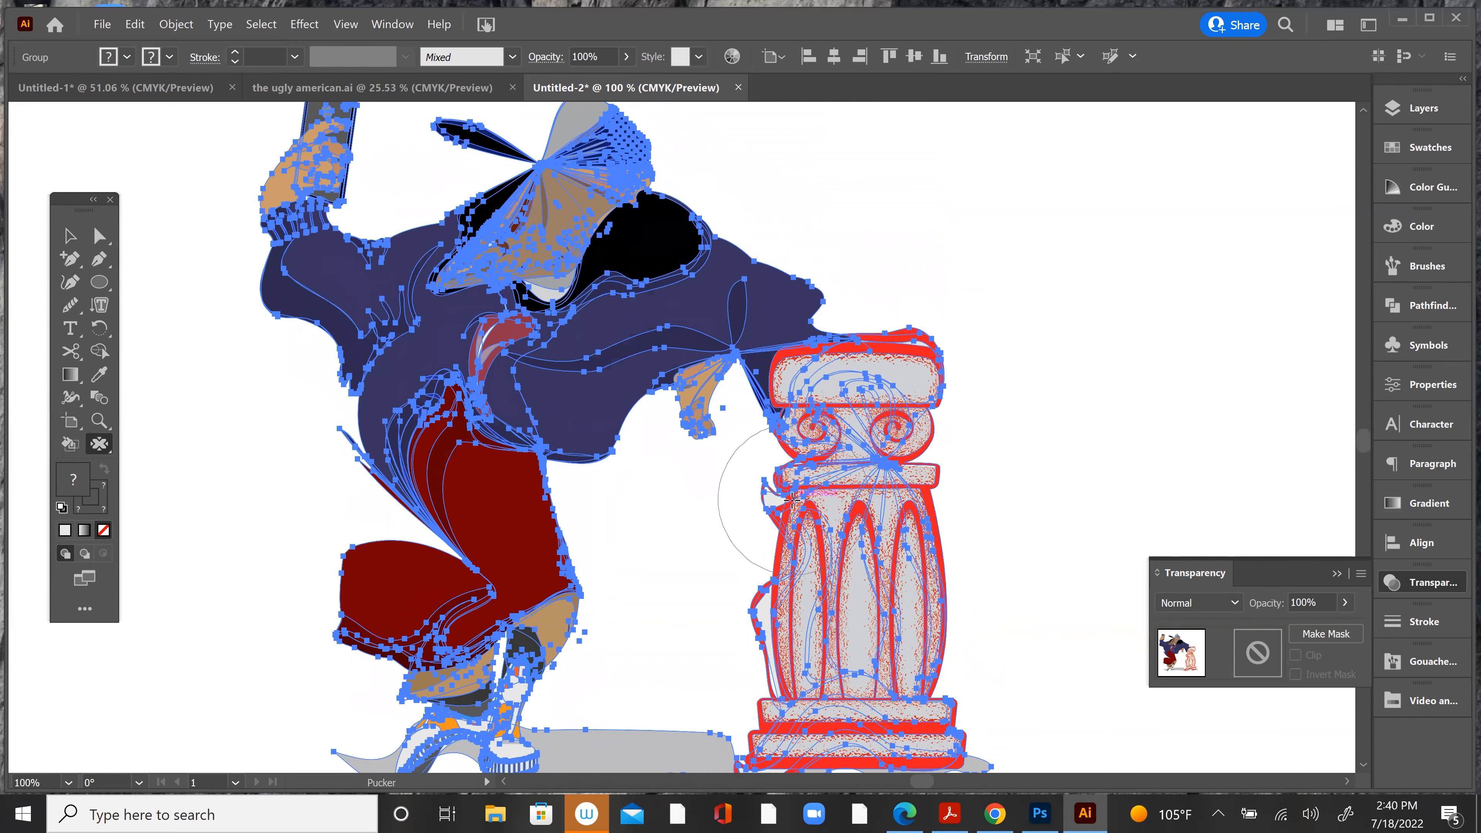
scroll(789, 502, "down", 2)
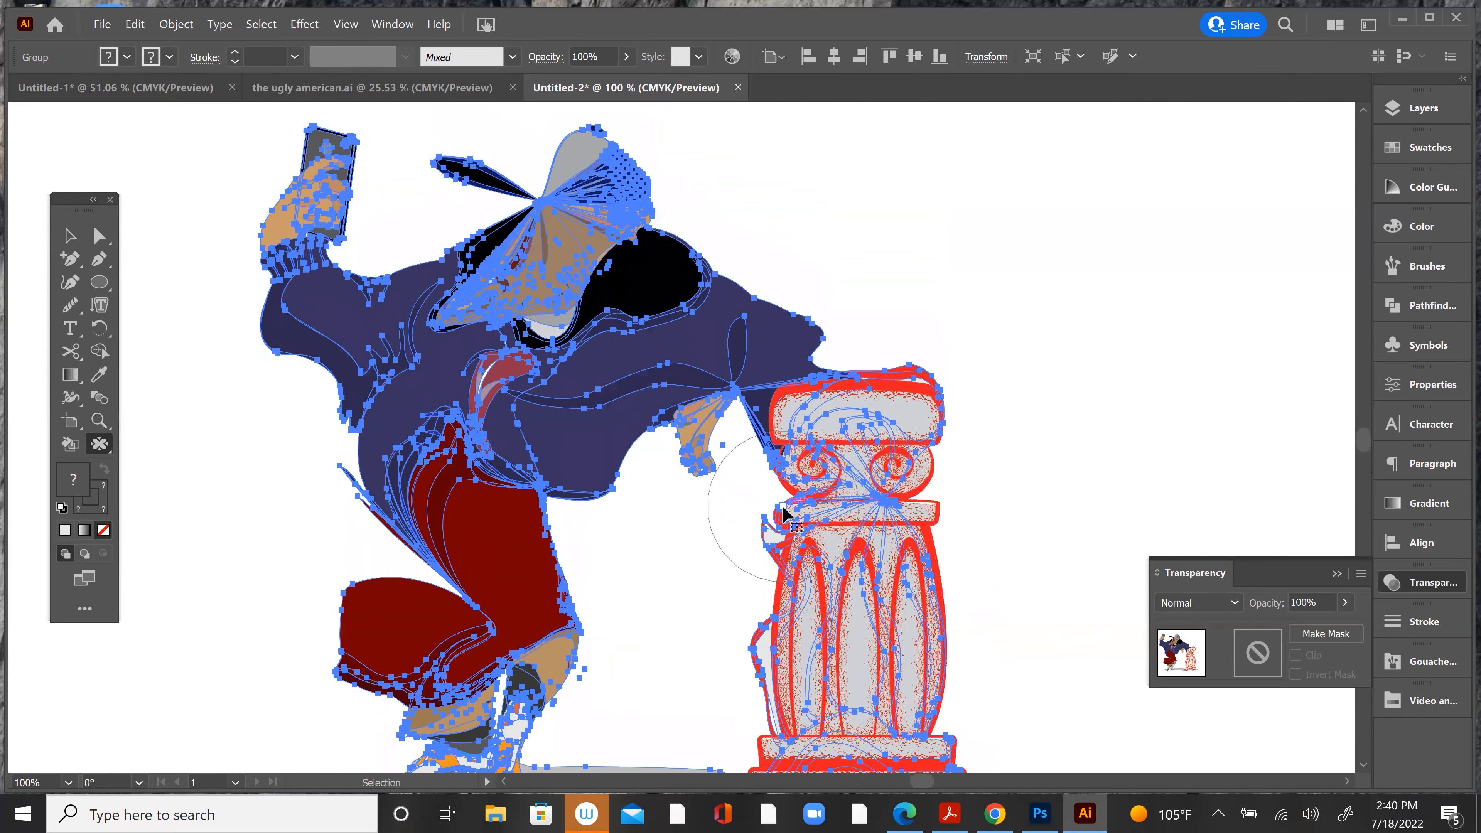
key("ctrl+z")
key("ctrl+z")
key("ctrl+z")
key("ctrl+z")
key("ctrl+z")
key("ctrl+z")
key("ctrl+z")
key("ctrl+z")
key("ctrl+z")
key("ctrl+z")
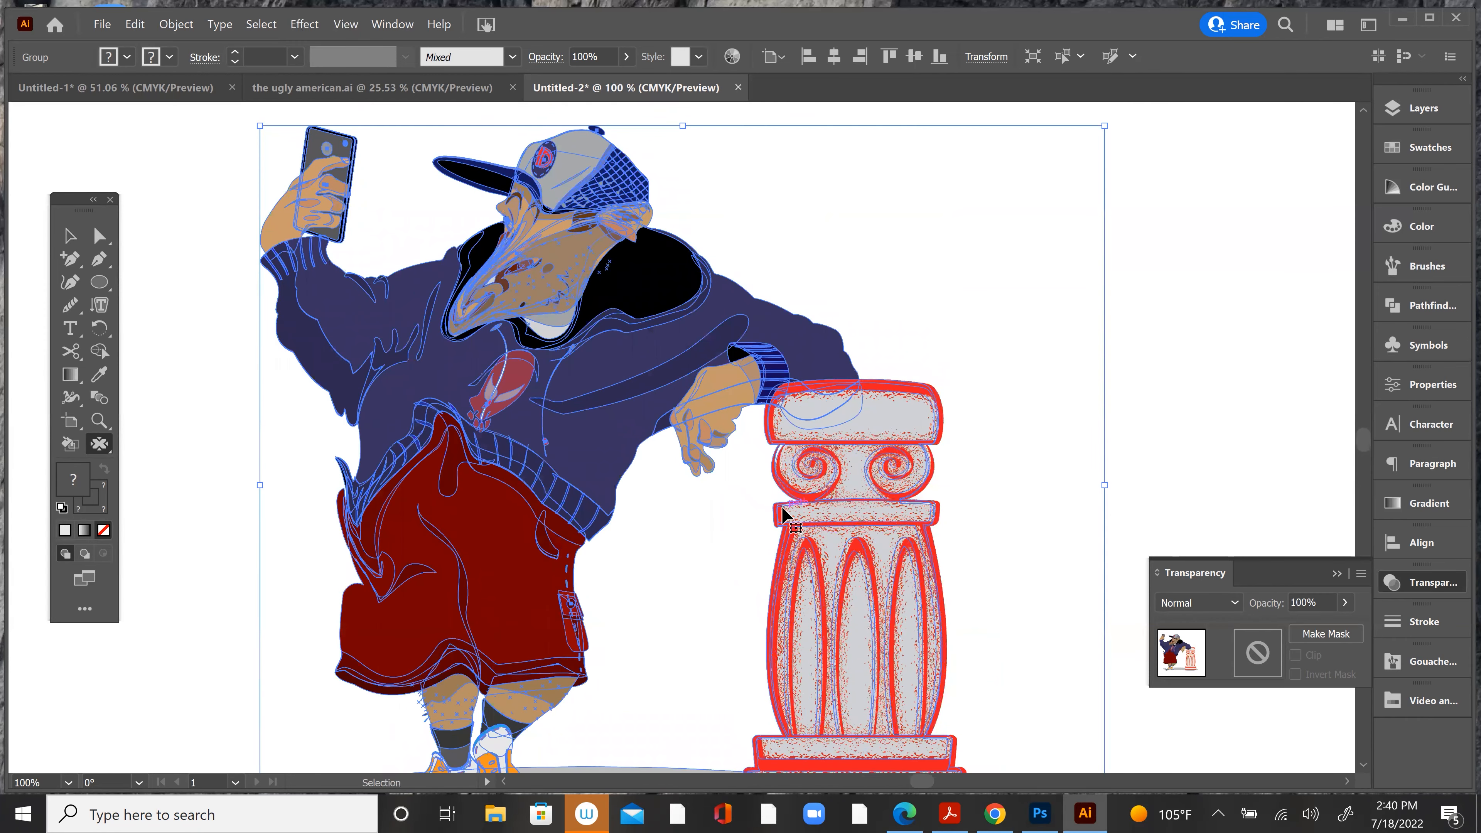
key("ctrl+z")
key("ctrl+z")
key("ctrl+z")
key("ctrl+z")
key("ctrl+z")
Step: Select the whole character group and pucker the character's shorts and shoes with repeated downward strokes at 50% zoom
left_click_drag(767, 542, 778, 496)
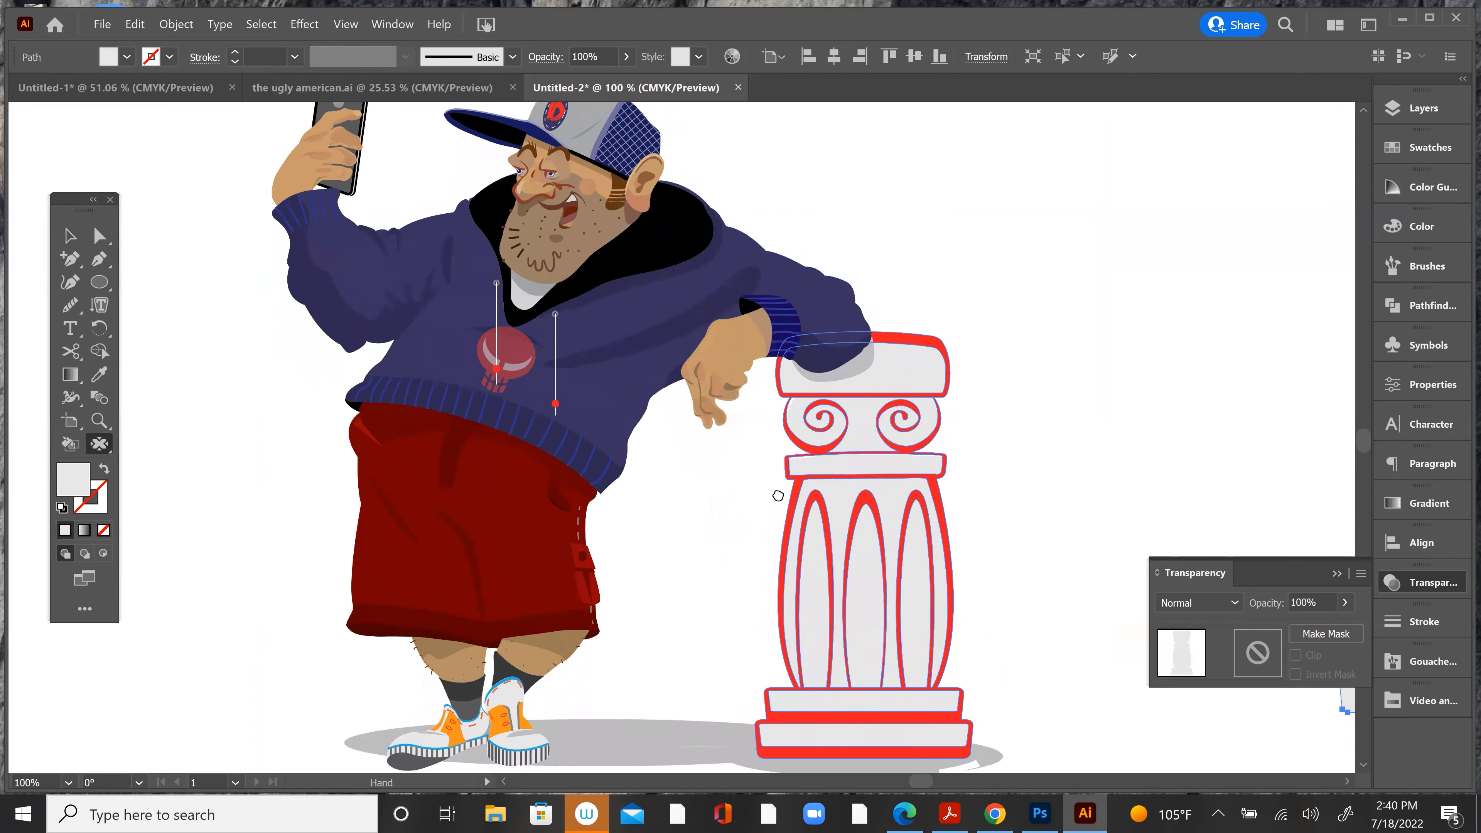
scroll(778, 496, "up", 2)
left_click(81, 236)
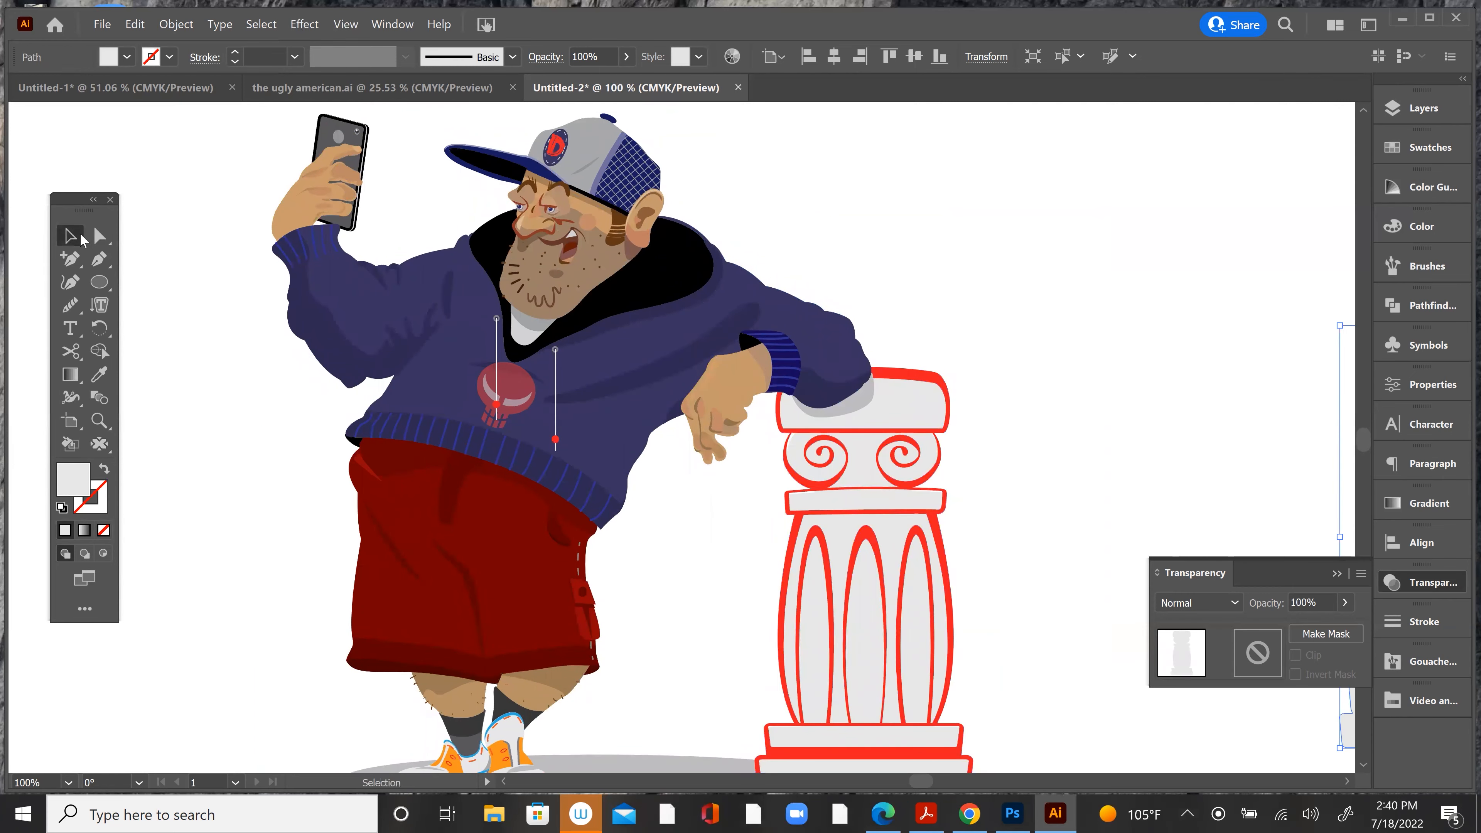
key("ctrl+minus")
key("ctrl+minus")
left_click_drag(519, 309, 678, 290)
left_click_drag(240, 186, 448, 573)
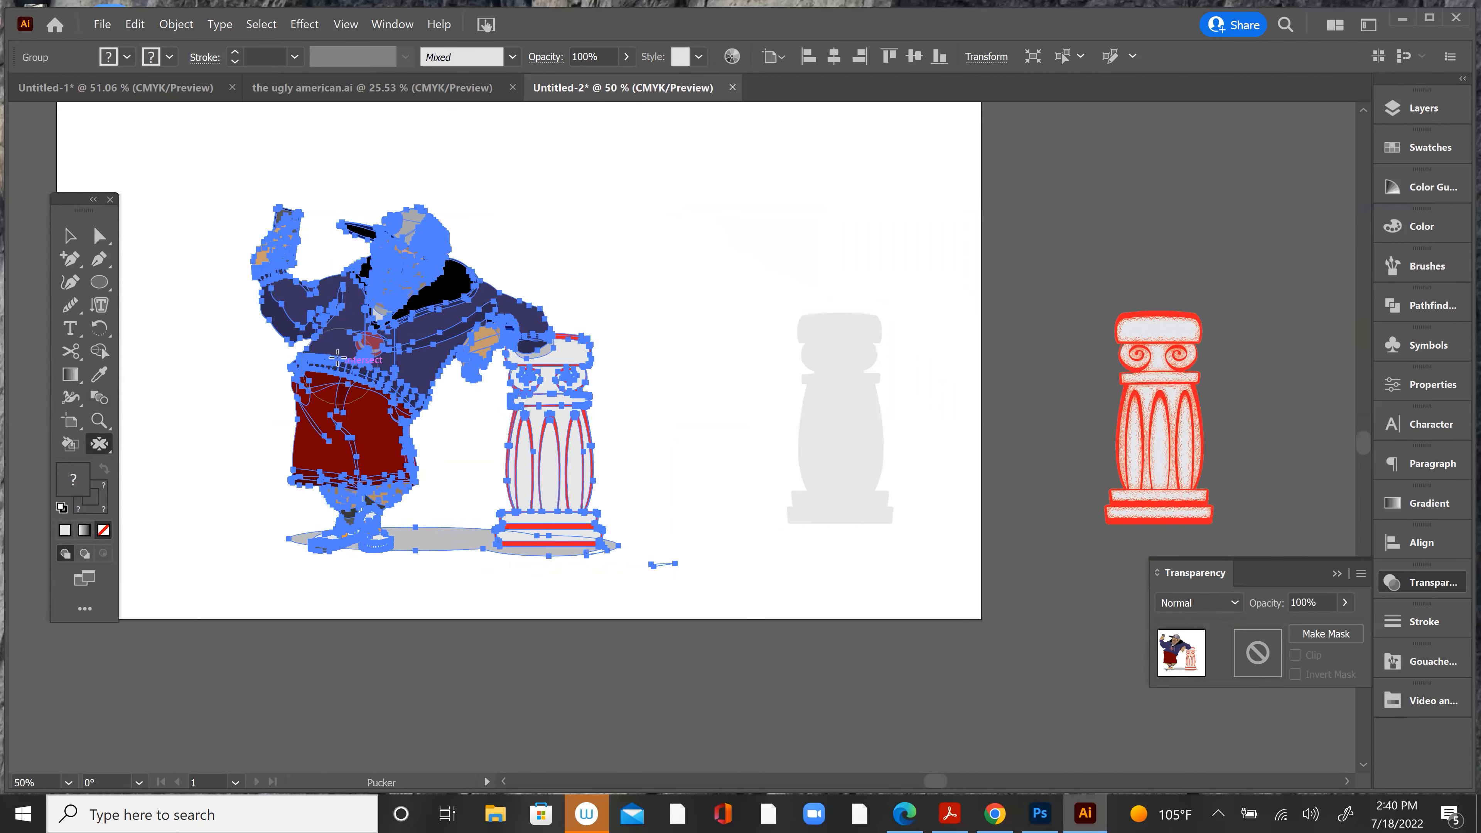
mouse_move(317, 352)
left_mouse_down()
mouse_move(329, 500)
mouse_move(366, 537)
left_mouse_up()
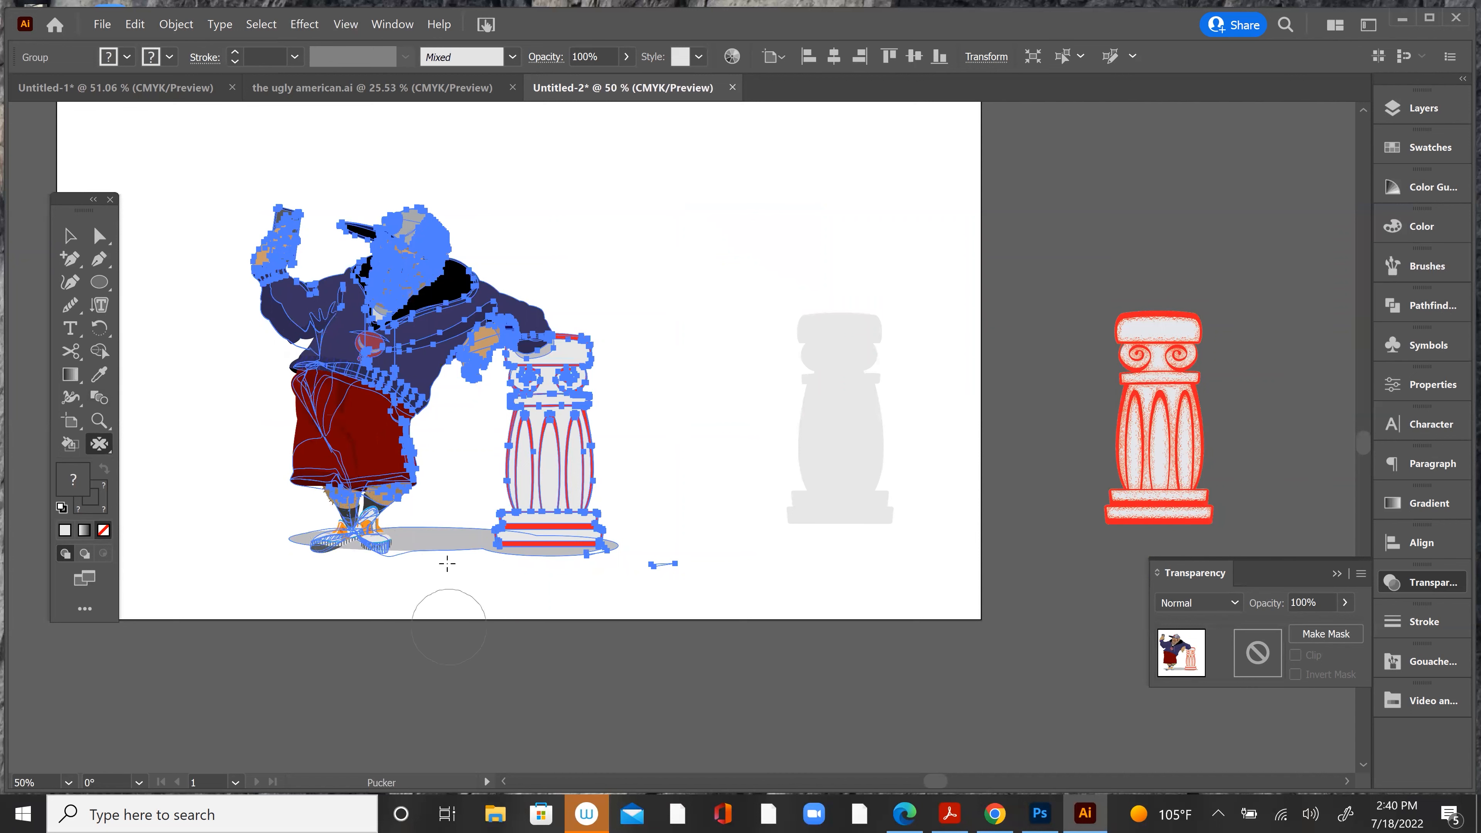
mouse_move(326, 432)
left_mouse_down()
mouse_move(356, 526)
mouse_move(454, 618)
left_mouse_up()
left_click_drag(385, 415, 509, 674)
mouse_move(317, 405)
left_mouse_down()
mouse_move(302, 478)
mouse_move(423, 662)
left_mouse_up()
left_click_drag(362, 426, 440, 589)
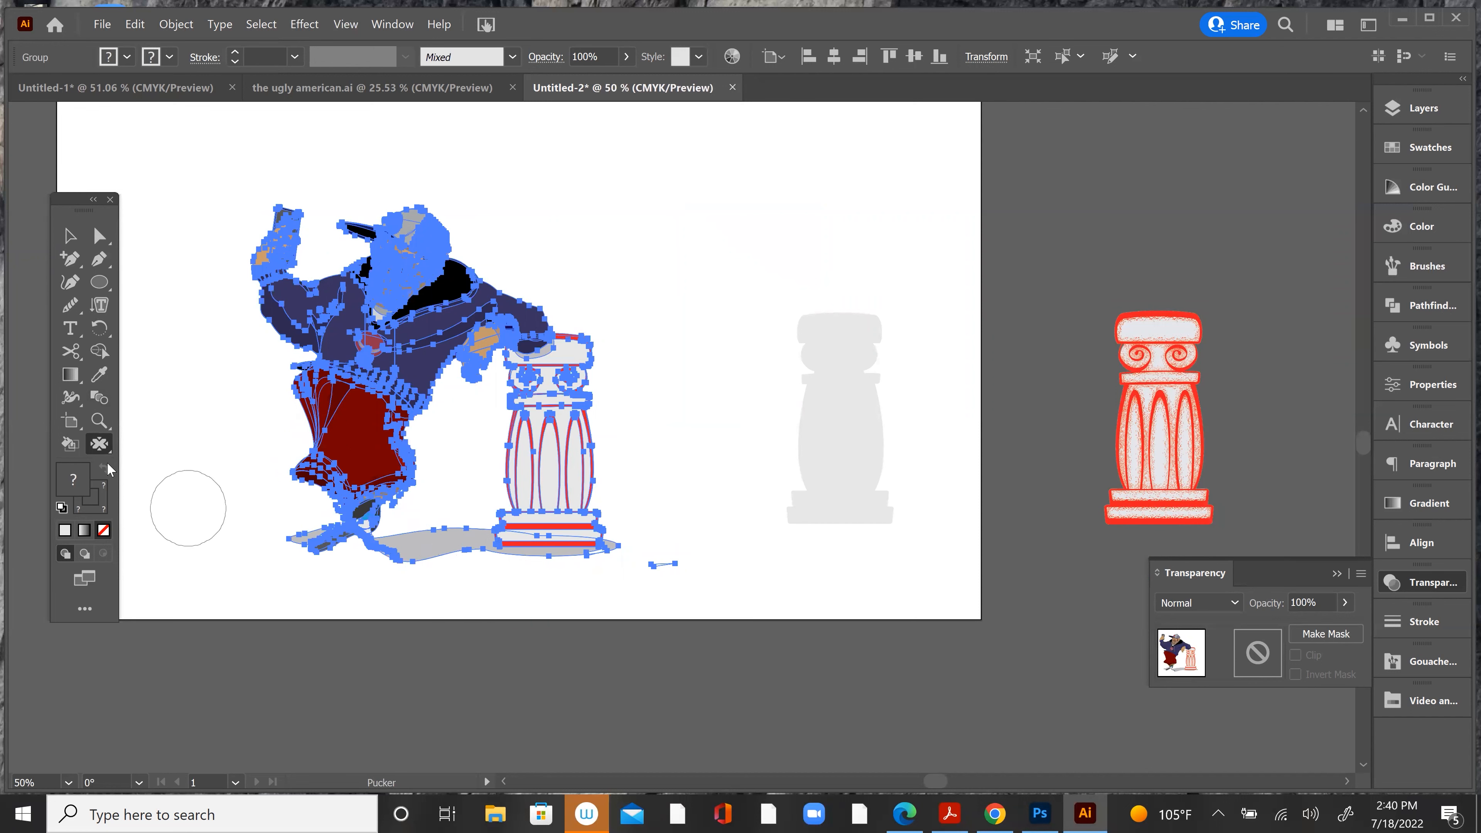
Step: Enlarge the character's face with a short stroke of the Bloat tool
left_click(97, 446)
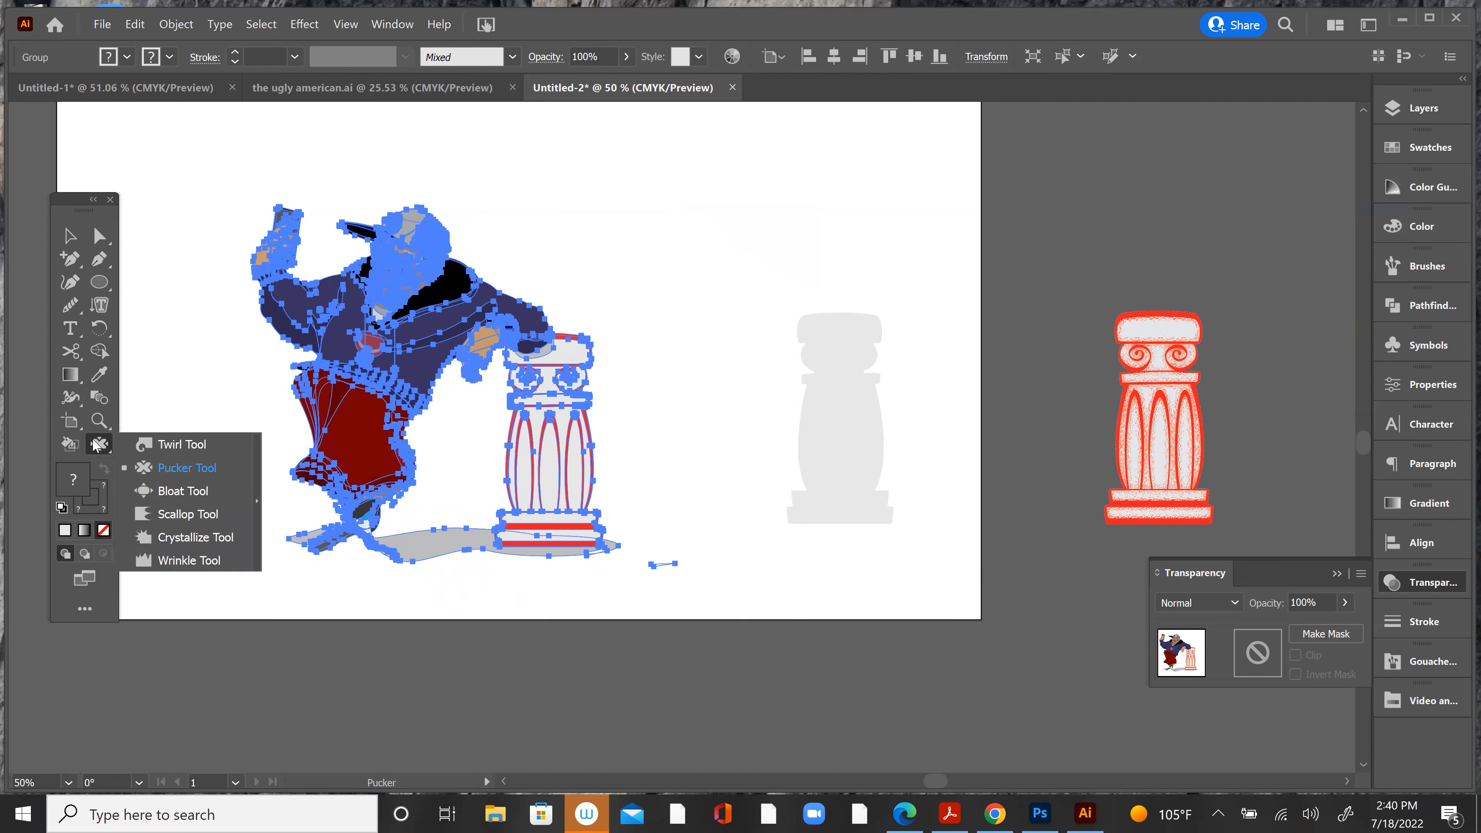
left_click(178, 490)
left_click_drag(386, 262, 393, 266)
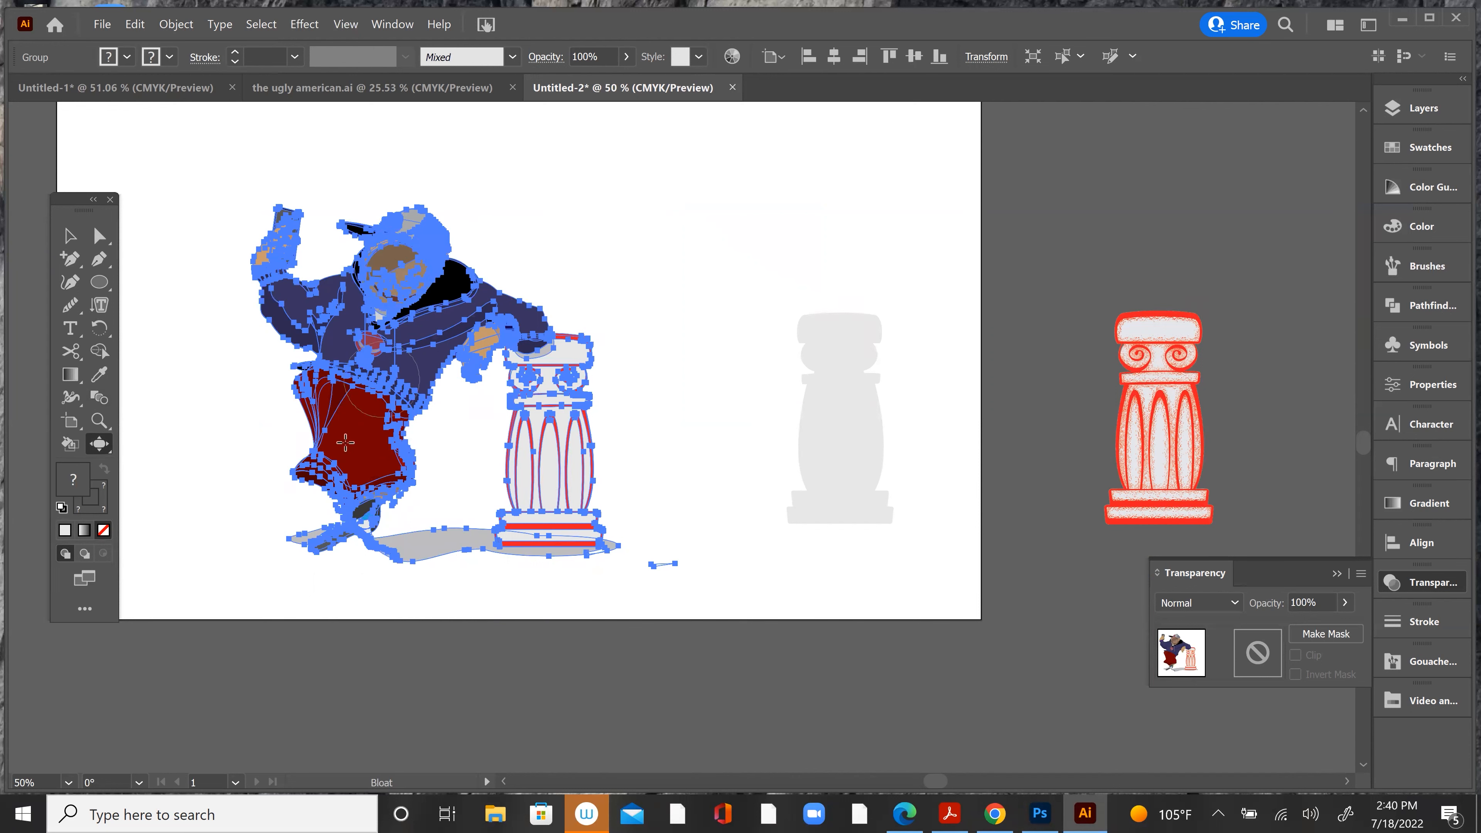
Step: Distort the character's shorts and the hoodie around the waist with Scallop tool strokes
left_click(107, 449)
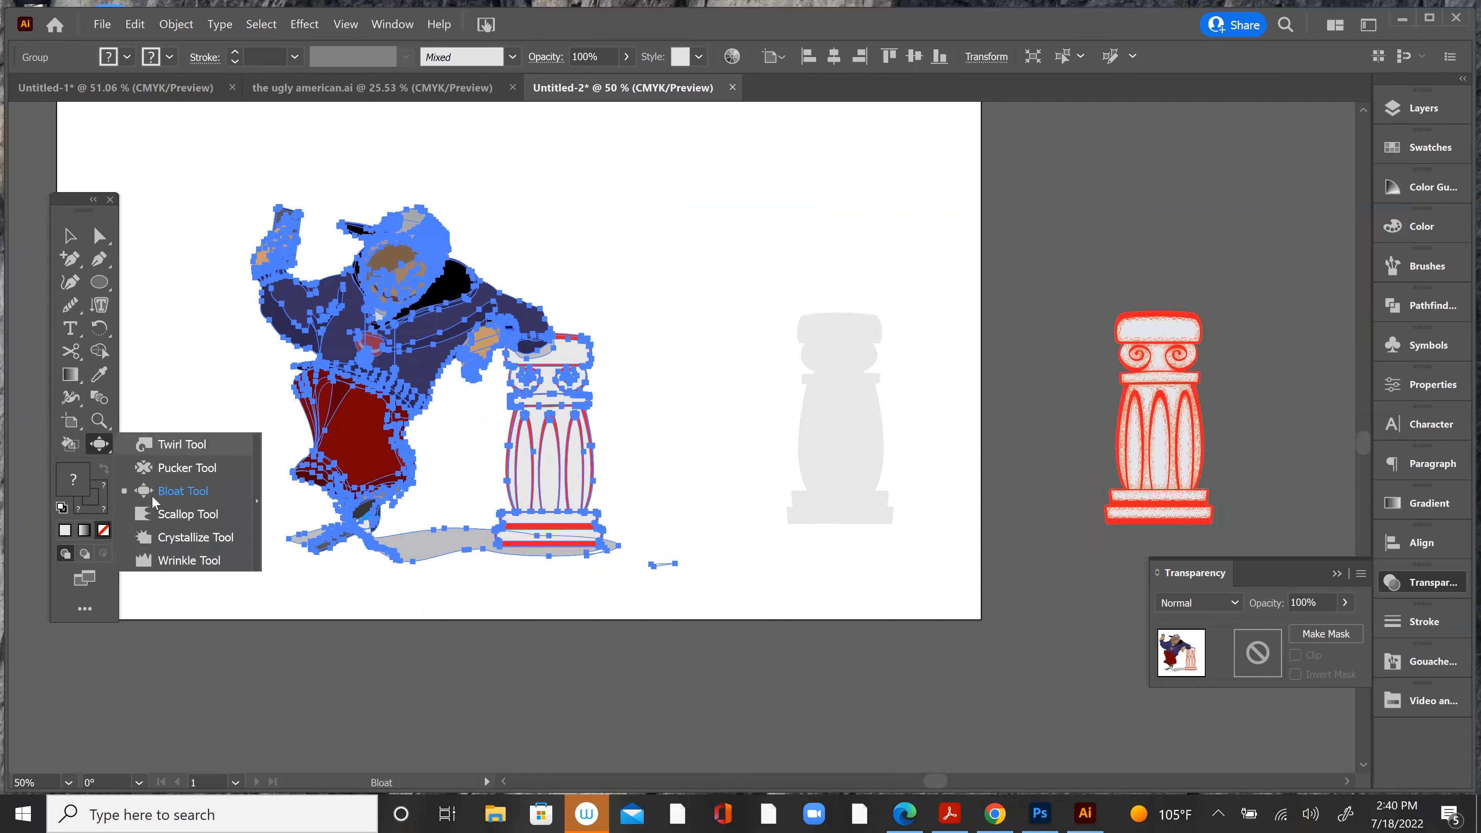
left_click(178, 513)
mouse_move(302, 399)
left_mouse_down()
mouse_move(304, 460)
mouse_move(398, 398)
left_mouse_up()
left_click_drag(303, 417, 312, 404)
Step: Scallop the outer edge of the hoodie sleeve on the character's raised arm and deselect the artwork
mouse_move(272, 340)
left_mouse_down()
mouse_move(277, 327)
mouse_move(255, 342)
mouse_move(350, 379)
mouse_move(576, 545)
mouse_move(241, 481)
left_mouse_up()
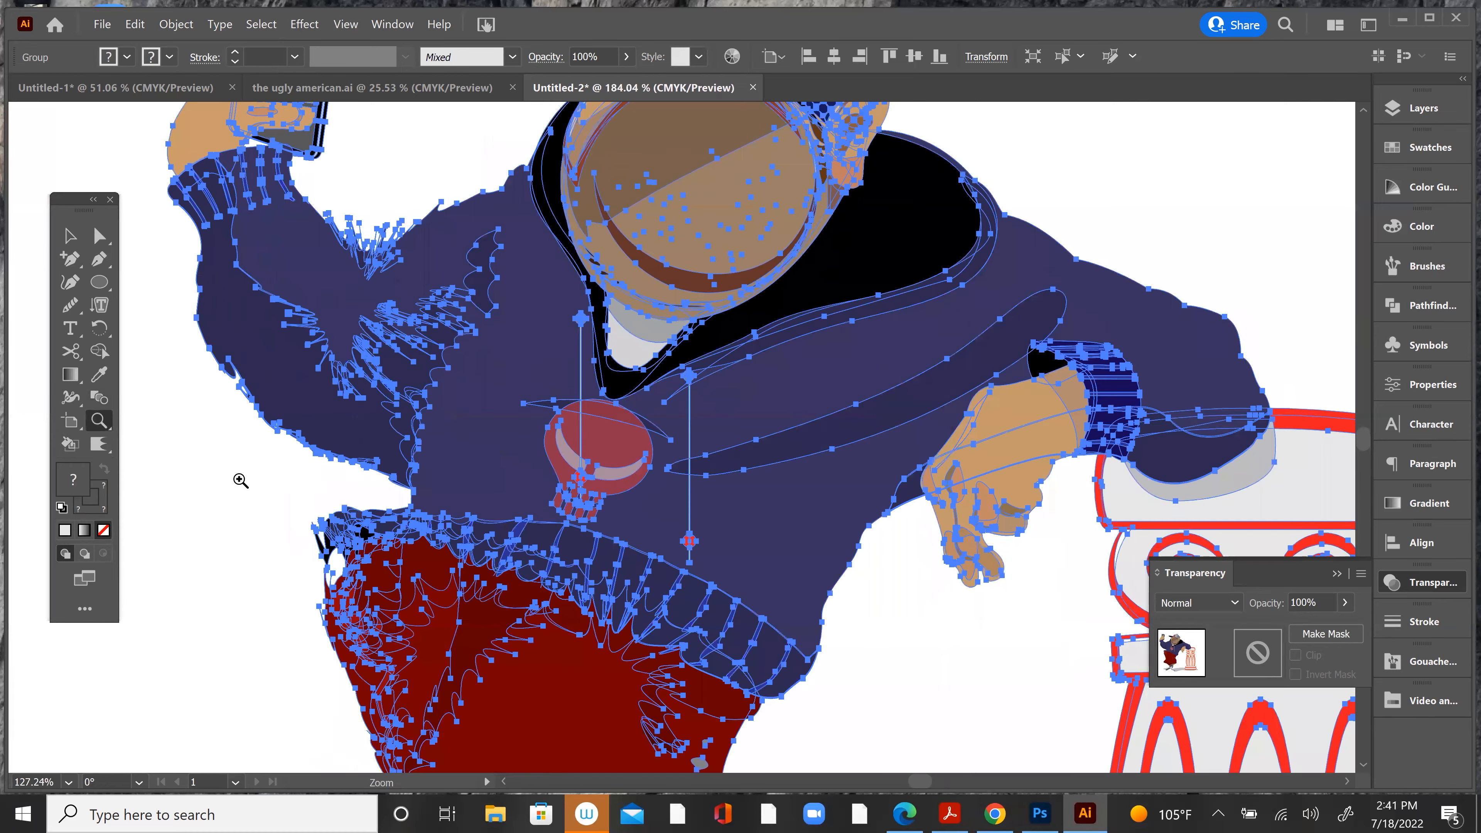
left_click(99, 447)
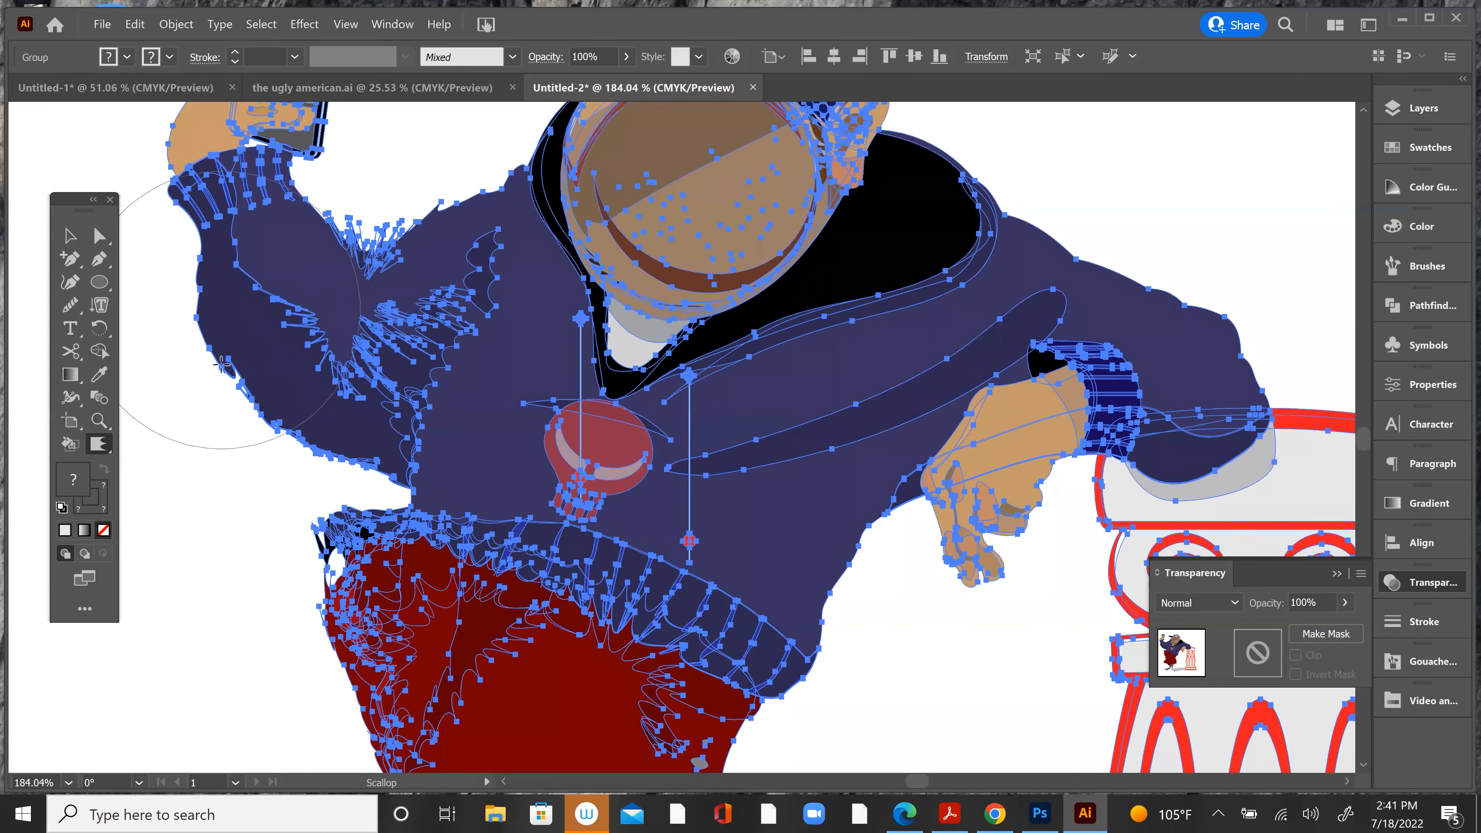
left_click_drag(196, 304, 317, 482)
mouse_move(259, 431)
left_mouse_down()
mouse_move(234, 347)
mouse_move(251, 306)
mouse_move(289, 449)
left_mouse_up()
left_click(70, 235)
left_click(217, 480)
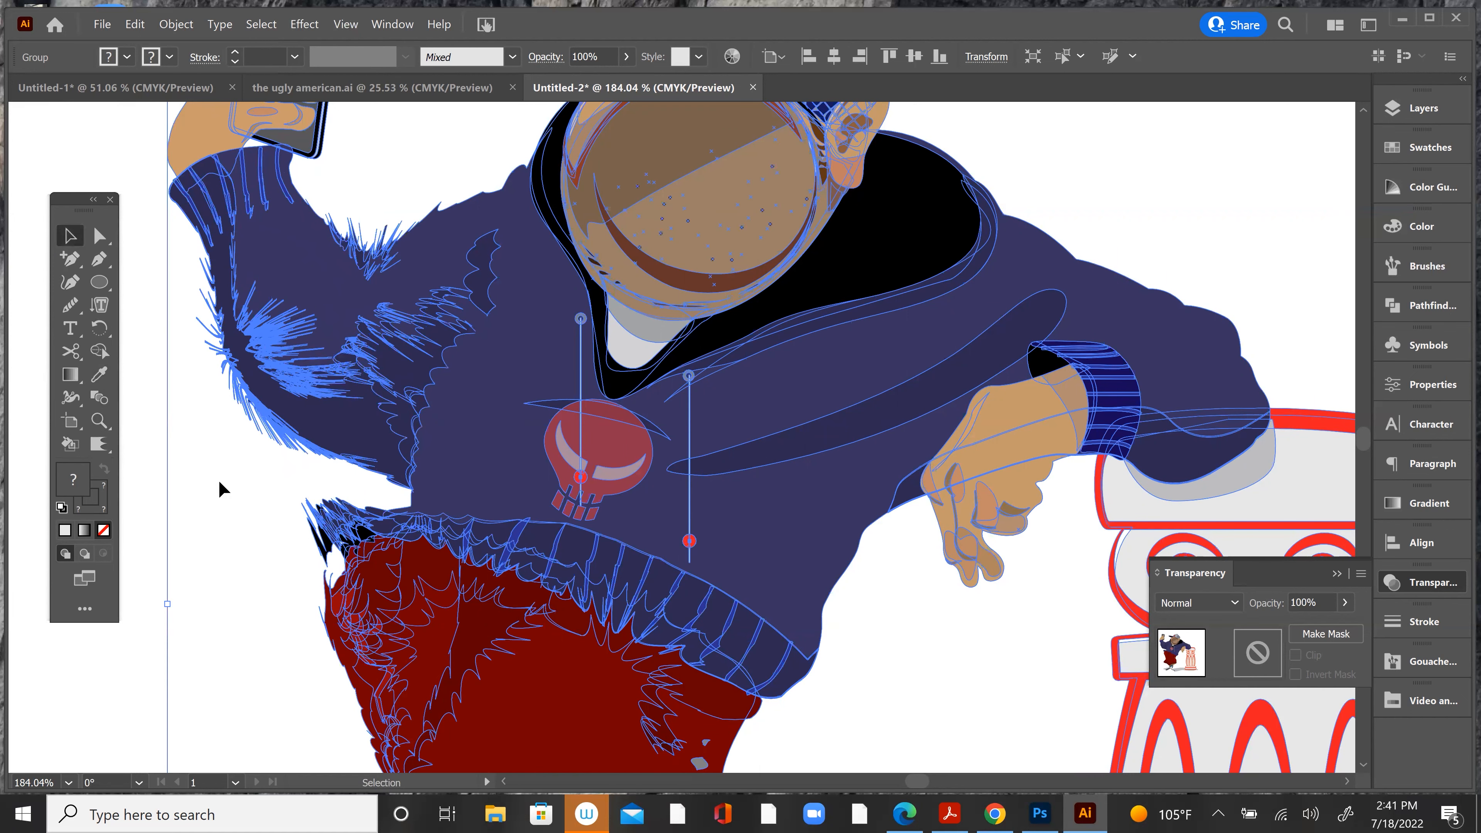
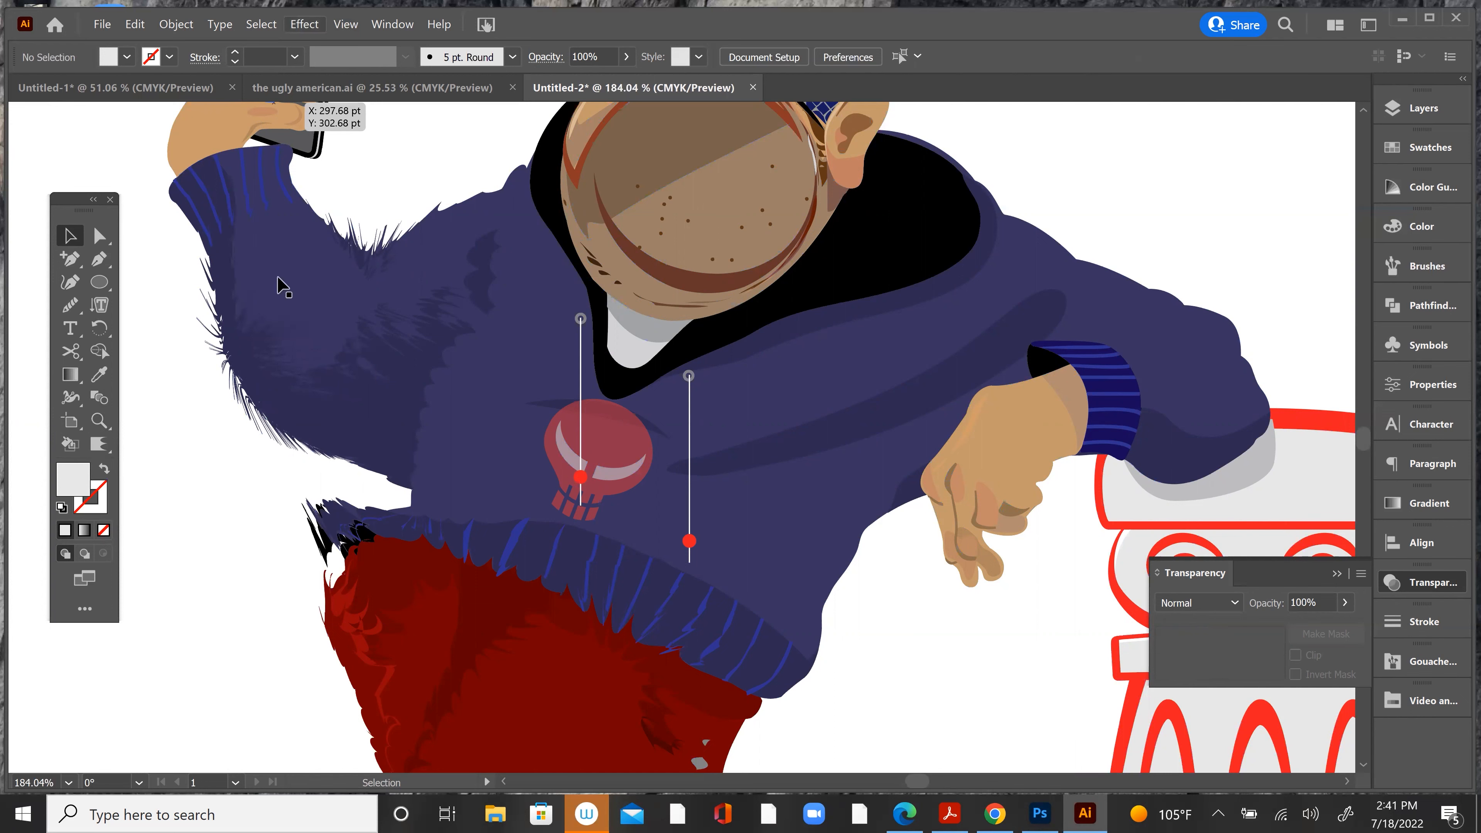
Step: Select the whole character group and crystallize the hoodie's shoulder beside the face and the sleeve resting on the column
left_click(599, 671)
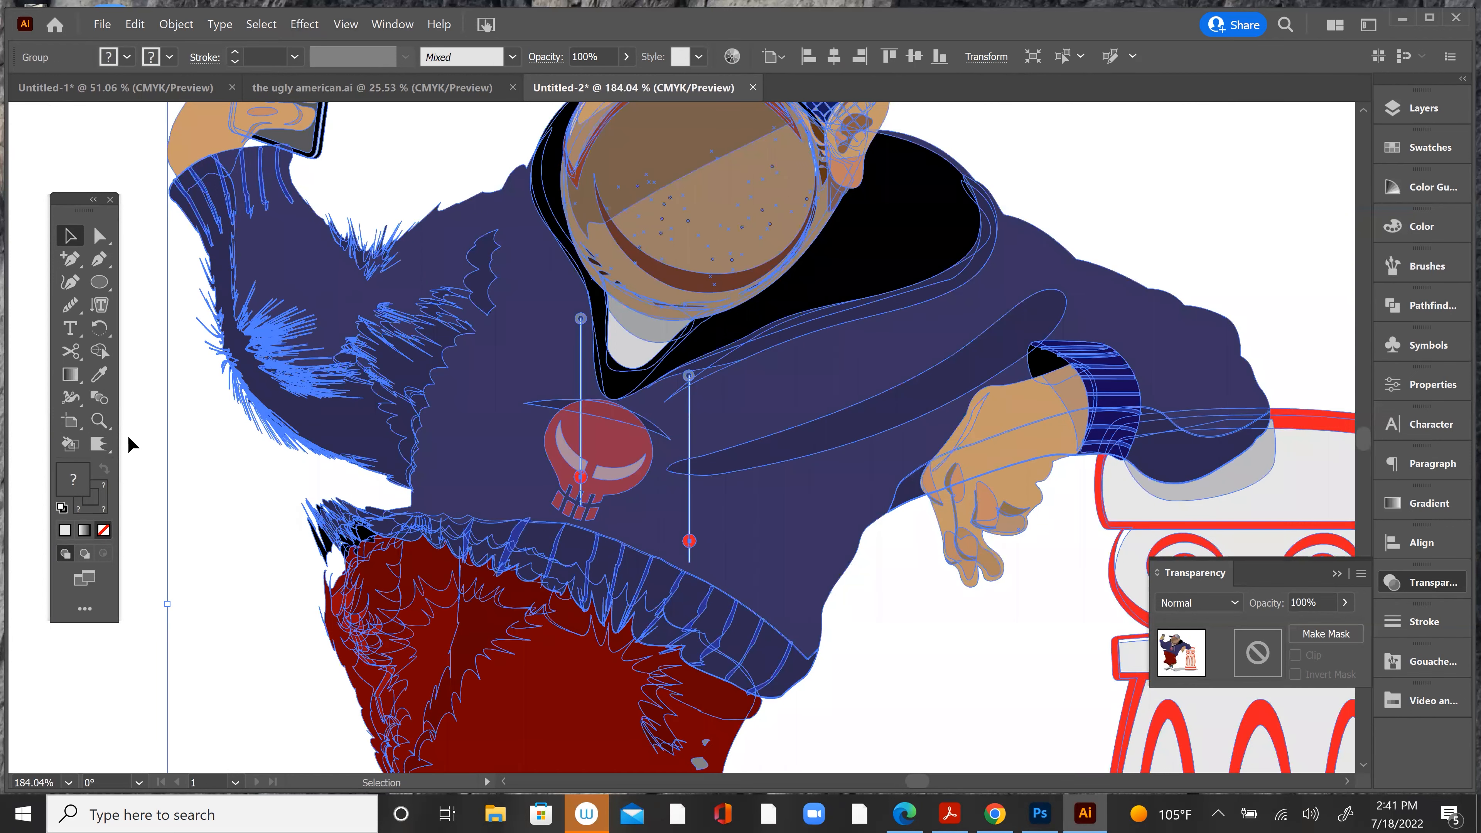
mouse_move(102, 446)
left_mouse_down()
mouse_move(169, 490)
mouse_move(175, 528)
left_mouse_up()
left_click_drag(430, 305, 474, 158)
mouse_move(1055, 236)
left_mouse_down()
mouse_move(1093, 250)
mouse_move(1096, 233)
mouse_move(1039, 324)
mouse_move(1143, 233)
mouse_move(1196, 250)
mouse_move(1283, 338)
left_mouse_up()
Step: Distort the hoodie's skull emblem, waistband and shorts with Wrinkle tool strokes and deselect the artwork
mouse_move(101, 454)
left_mouse_down()
mouse_move(216, 539)
mouse_move(216, 563)
left_mouse_up()
mouse_move(552, 433)
left_mouse_down()
mouse_move(563, 472)
mouse_move(621, 502)
mouse_move(780, 510)
mouse_move(818, 502)
mouse_move(875, 374)
mouse_move(933, 385)
mouse_move(965, 470)
mouse_move(801, 521)
mouse_move(567, 556)
left_mouse_up()
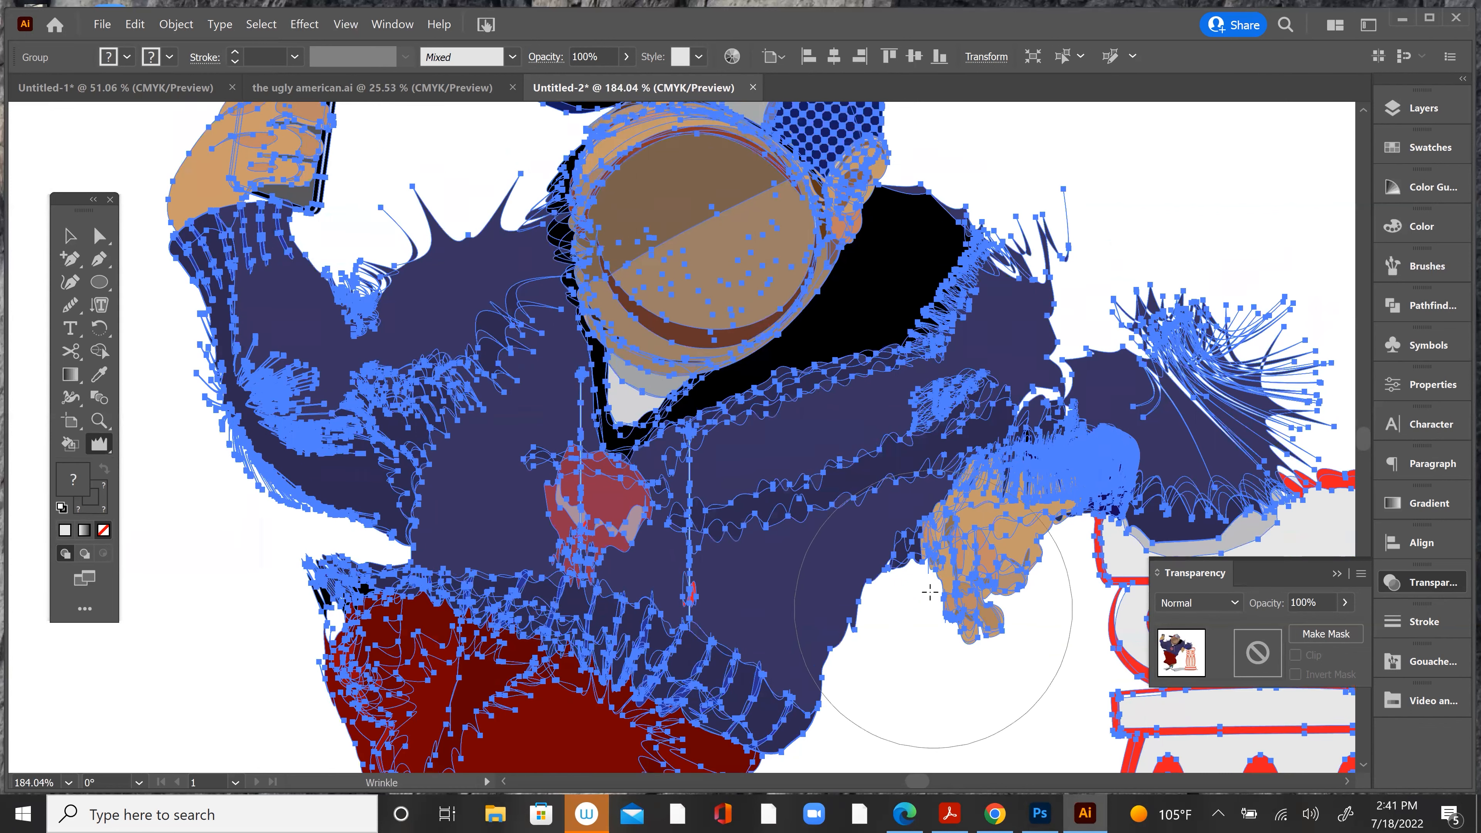
scroll(910, 595, "down", 5)
scroll(898, 602, "up", 1)
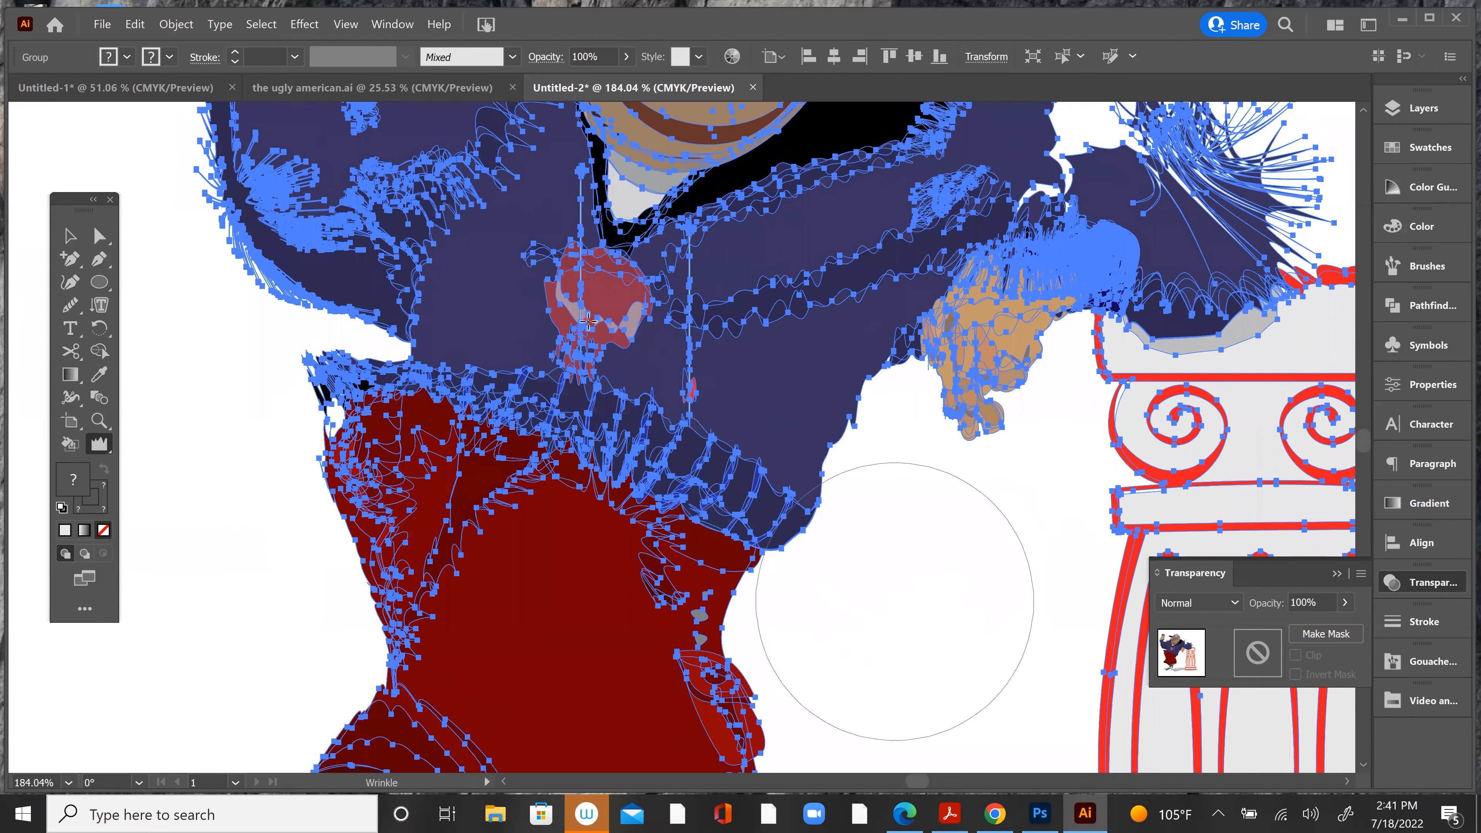
mouse_move(589, 322)
left_mouse_down()
mouse_move(626, 366)
mouse_move(632, 322)
mouse_move(615, 348)
mouse_move(591, 345)
mouse_move(620, 405)
mouse_move(793, 574)
left_mouse_up()
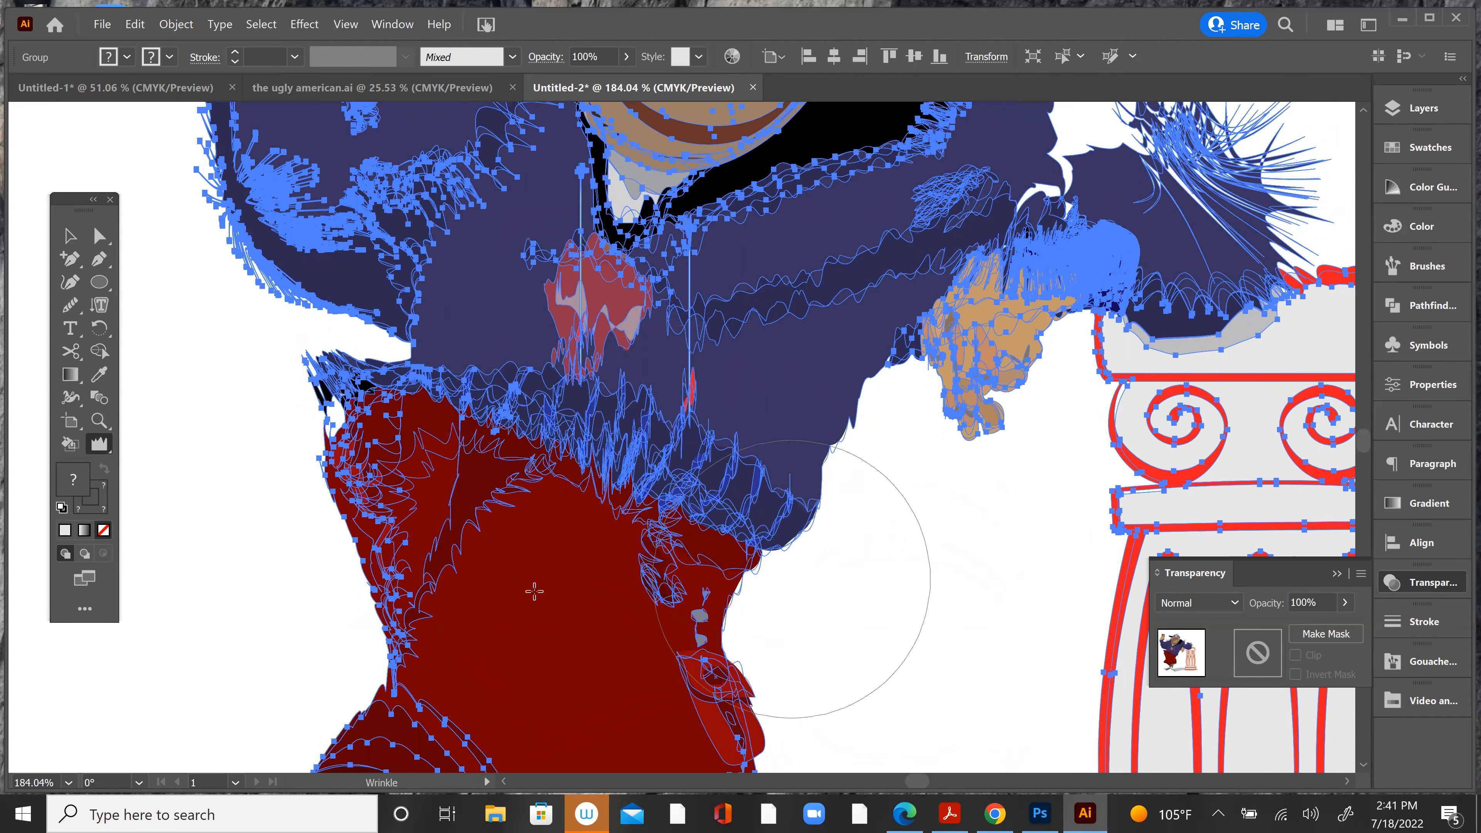
left_click(69, 236)
left_click(217, 320)
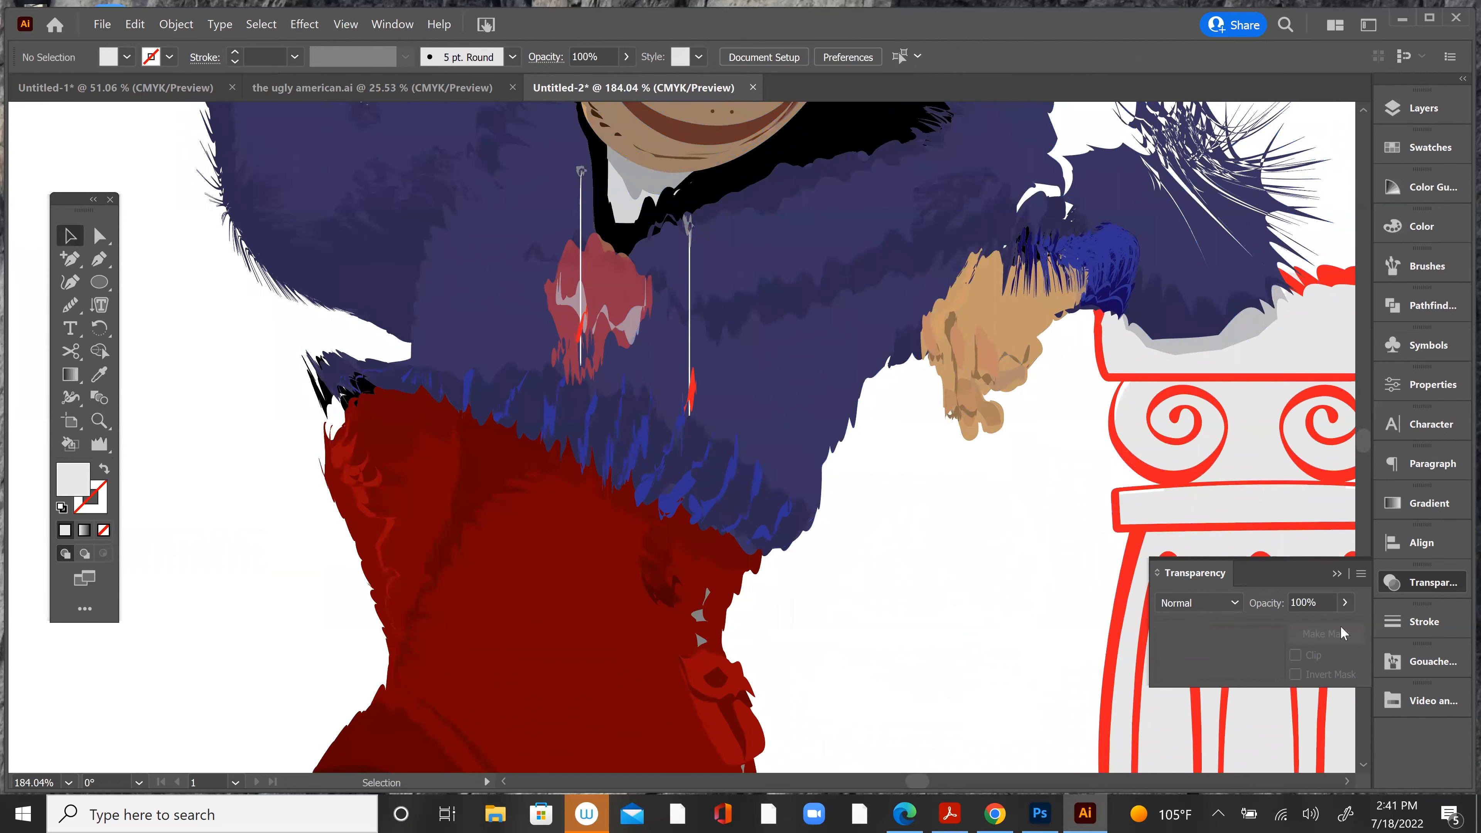
Step: Wrinkle the character's raised hand and phone with a short stroke at 100% zoom
key("ctrl+1")
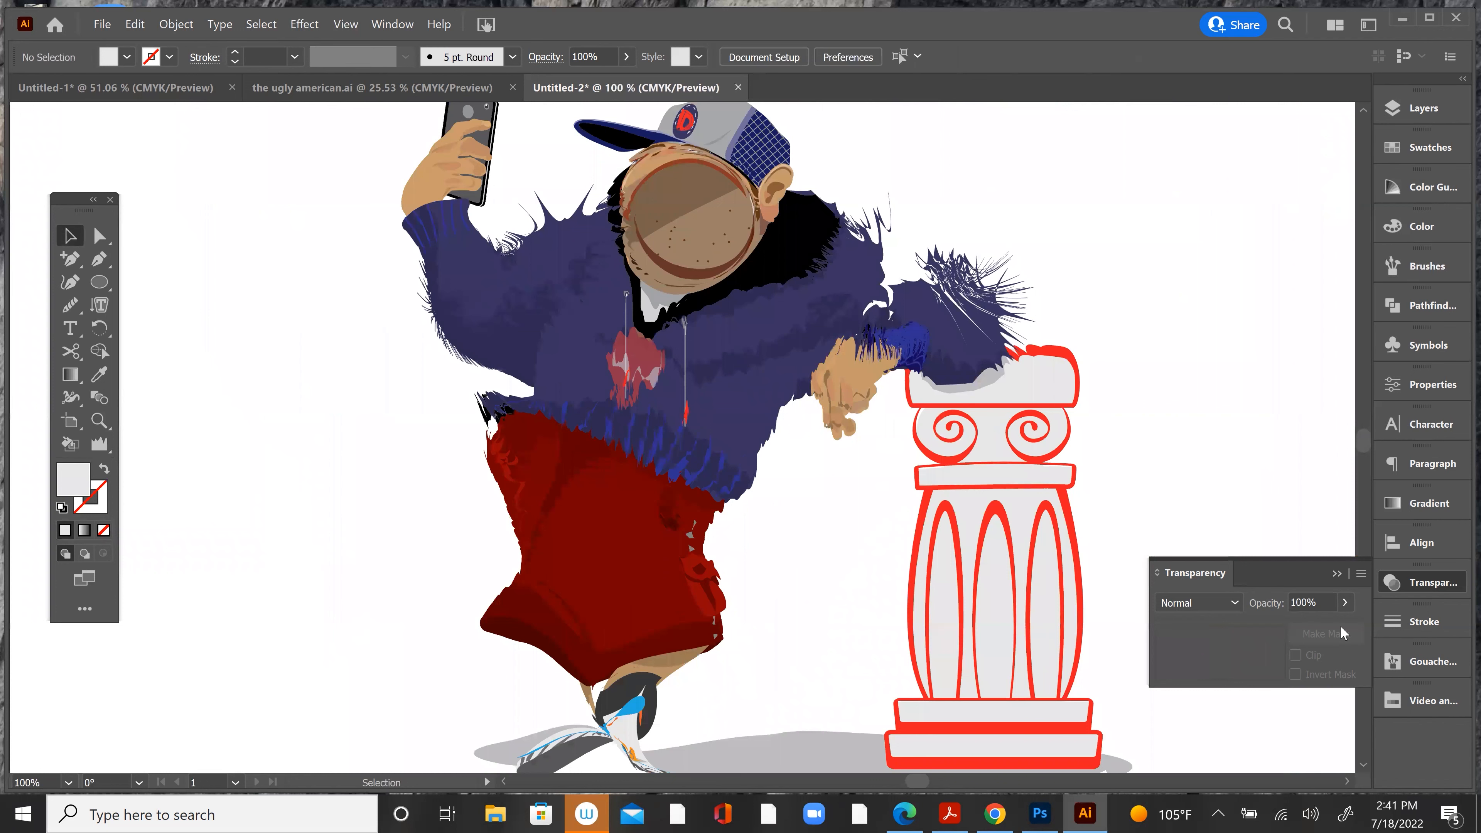
scroll(749, 610, "down", 3)
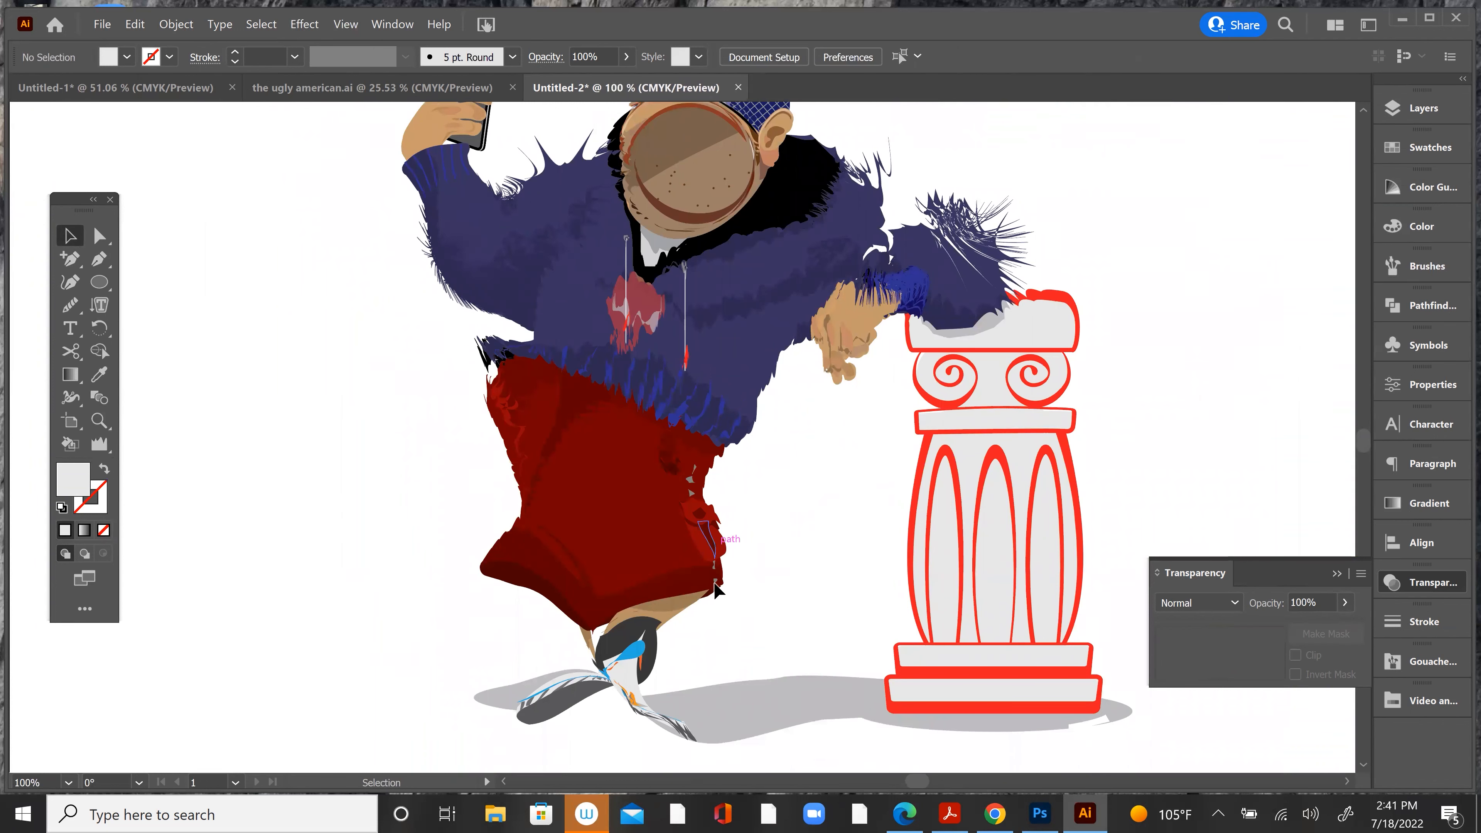
scroll(717, 592, "up", 4)
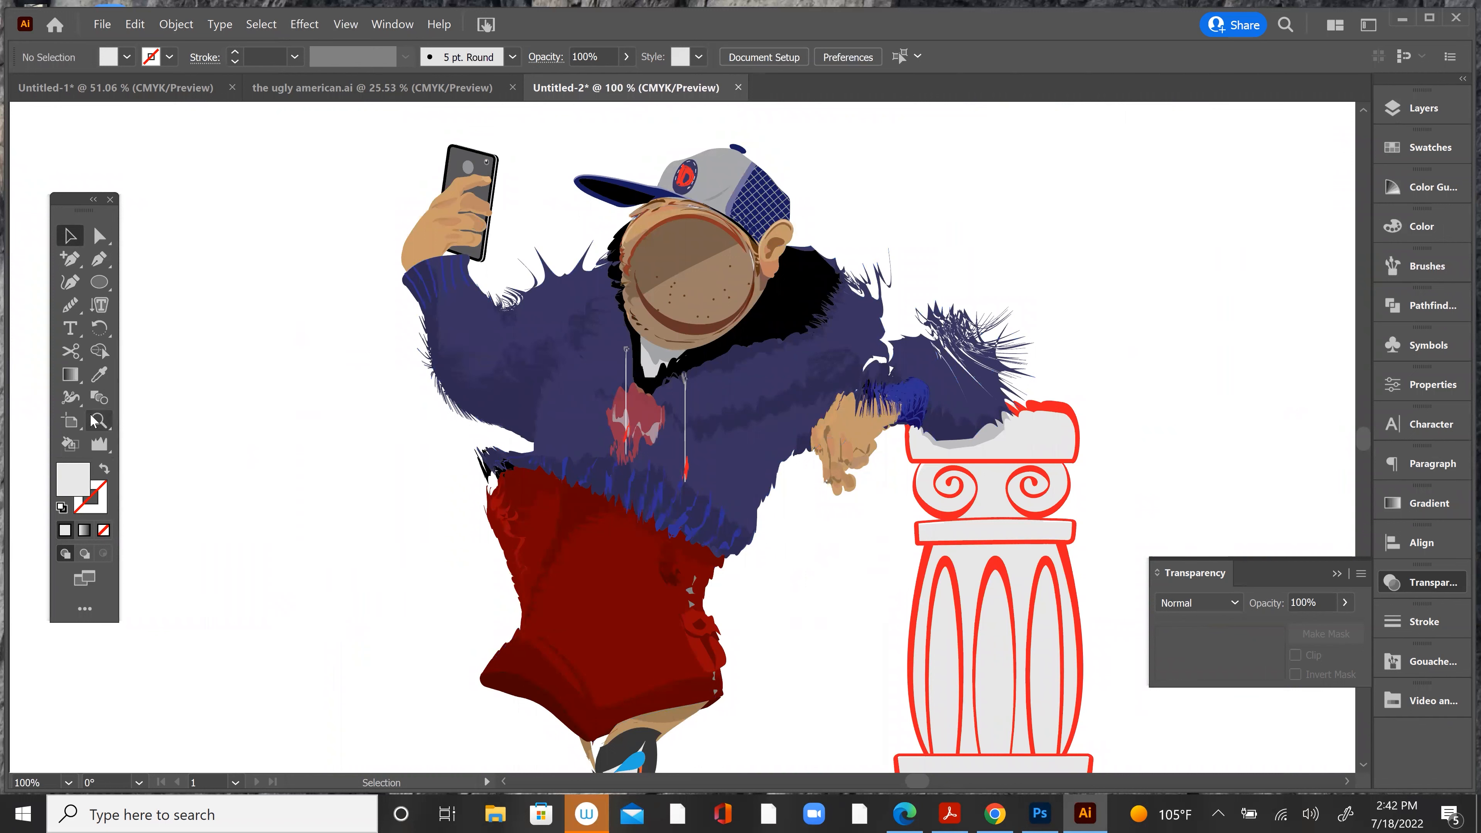
left_click_drag(464, 201, 437, 224)
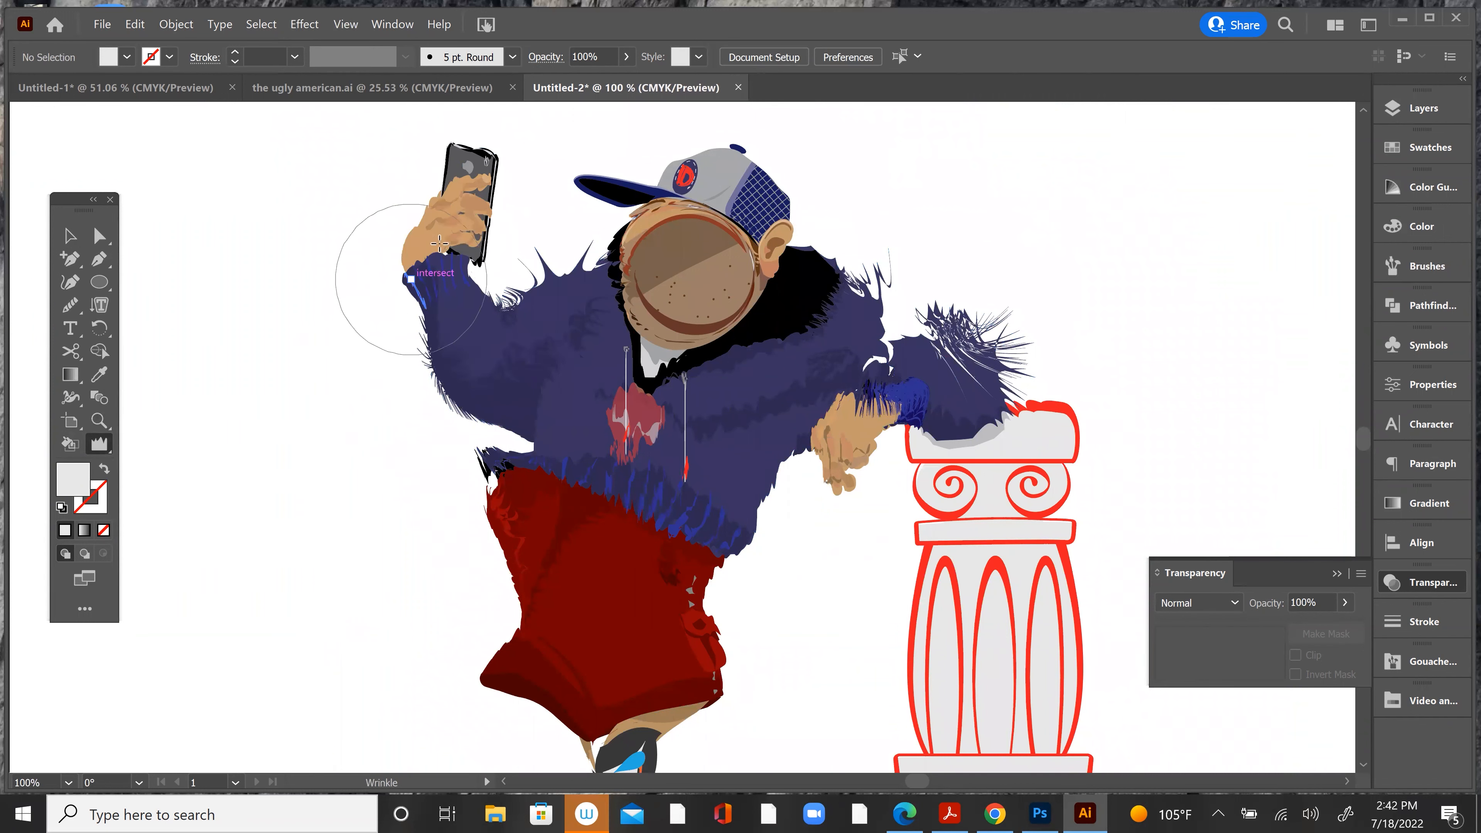
key("v")
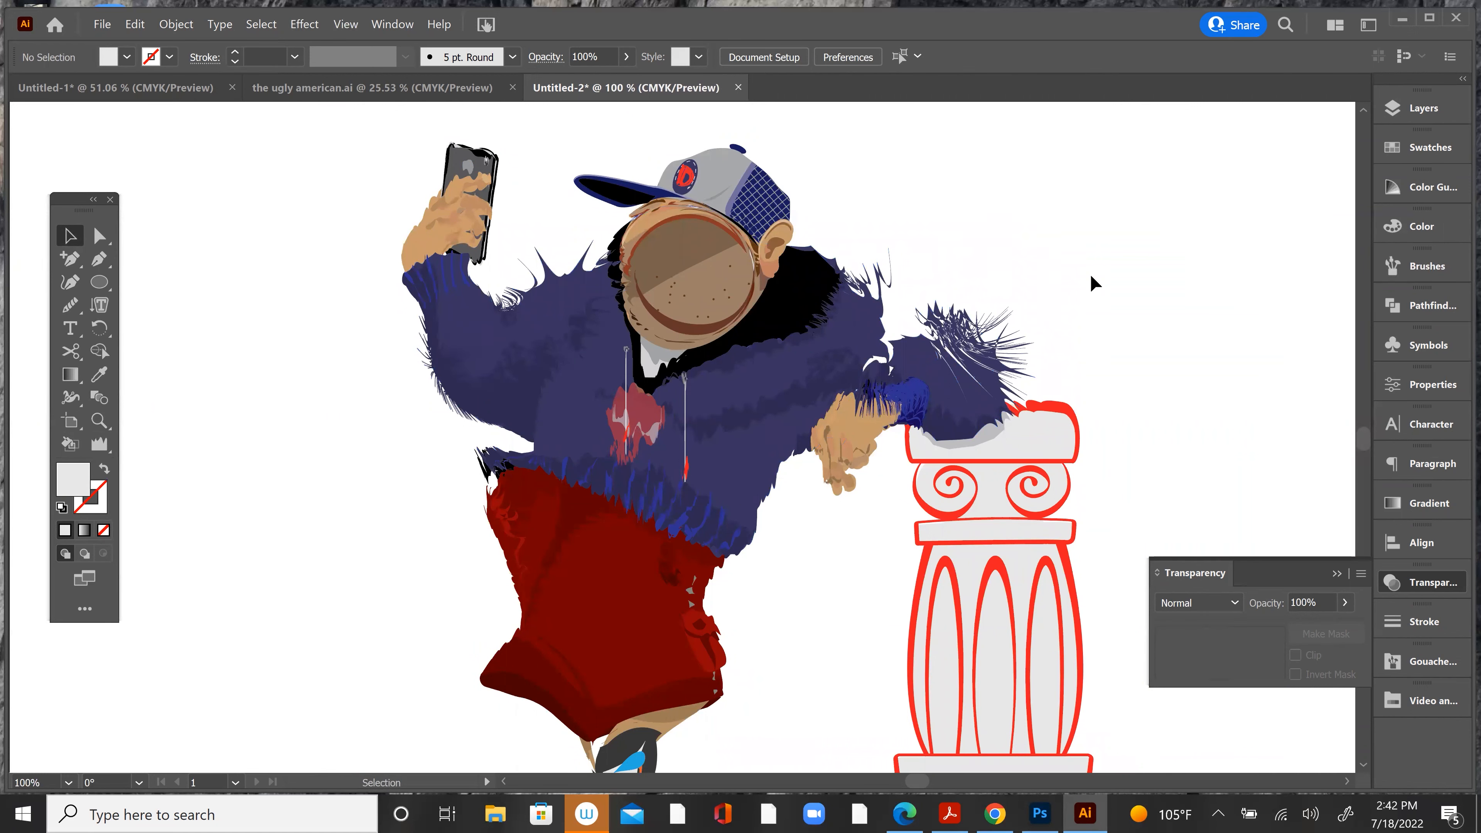
Step: Select the distorted character group, examine its dense anchor points up close at 300% zoom, and deselect it
left_click(936, 342)
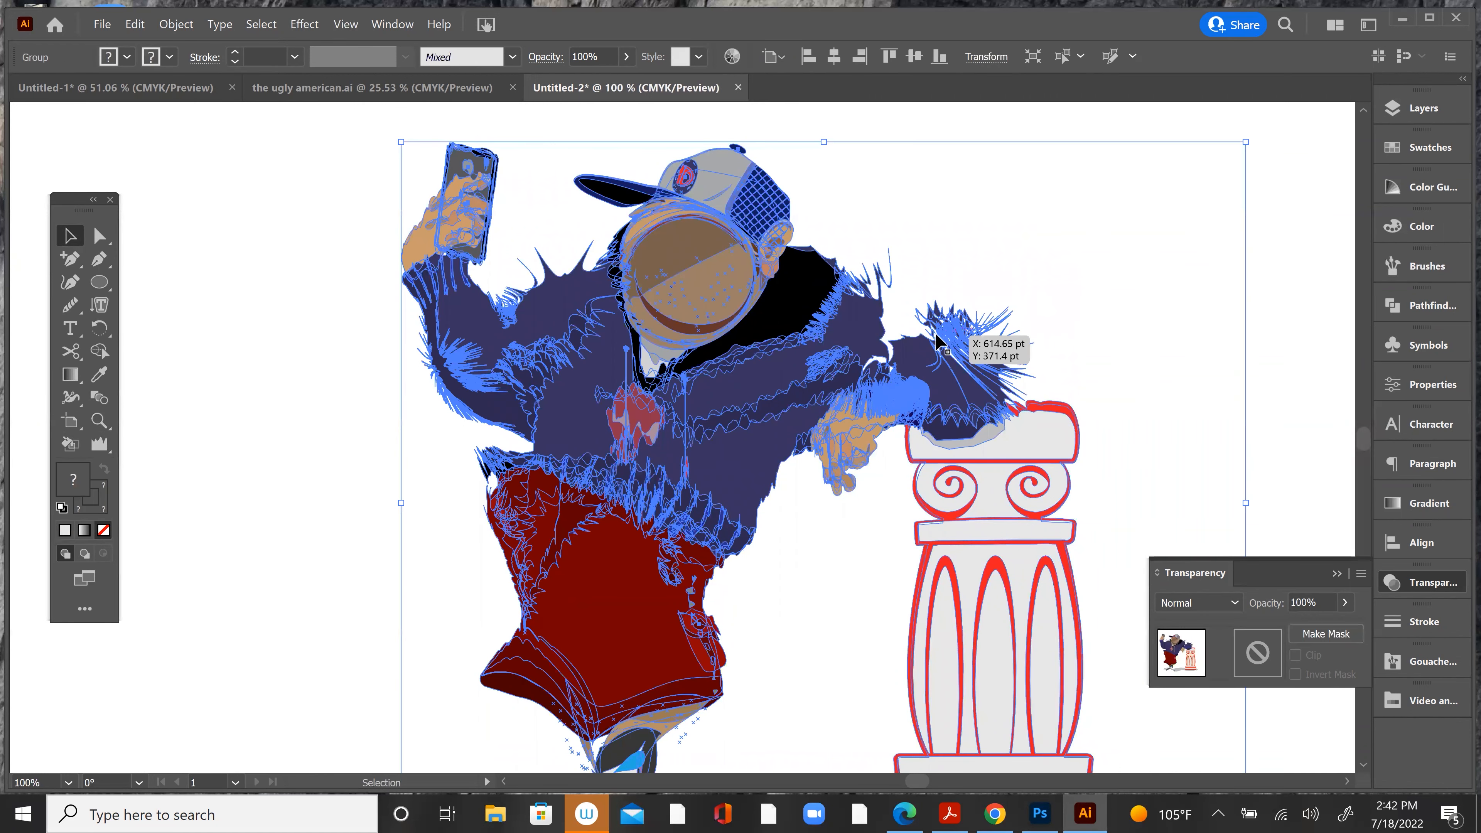
key("a")
key("ctrl+minus")
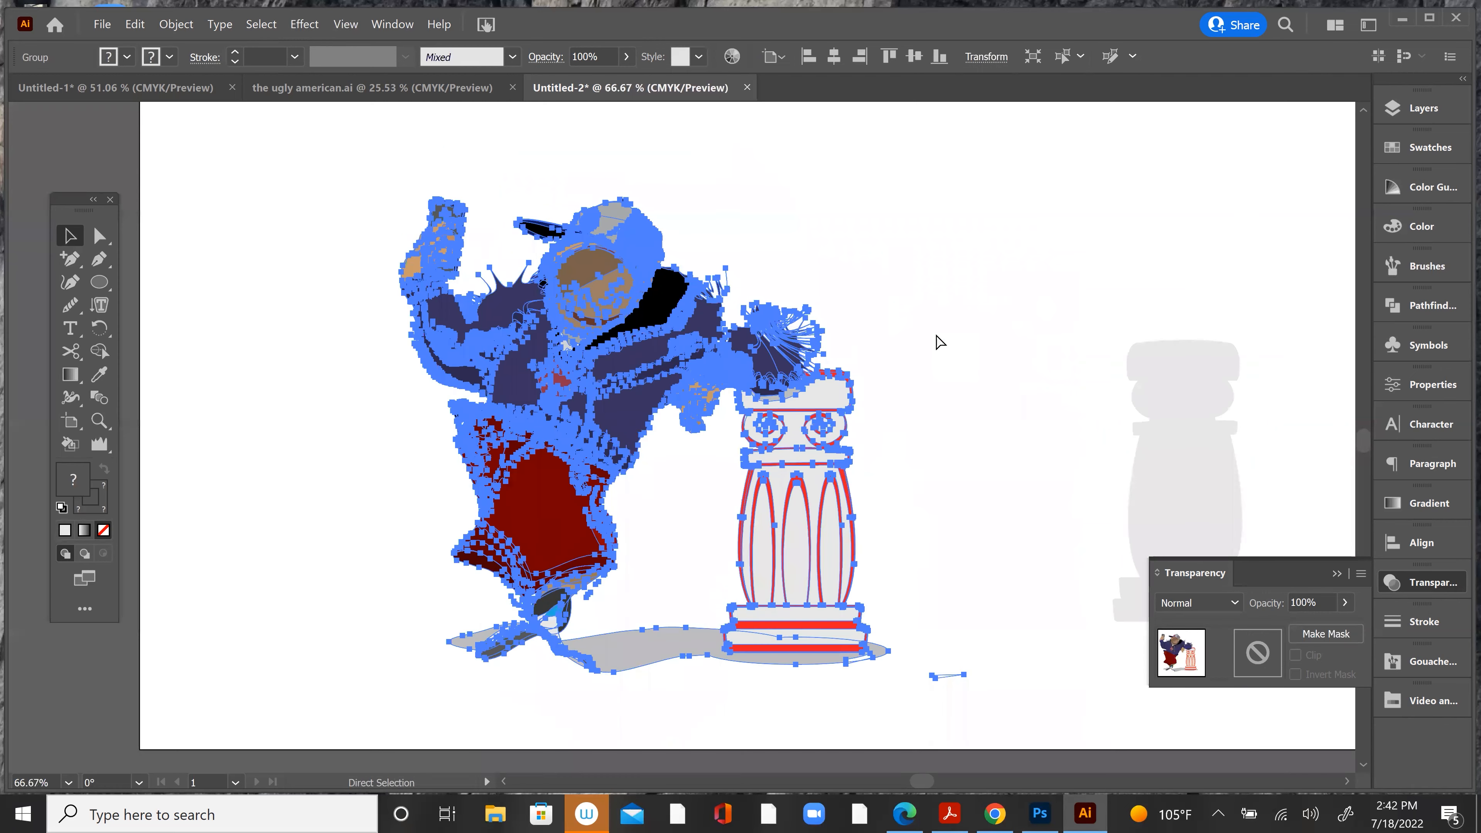
key("ctrl+plus")
key("ctrl+plus")
key("ctrl+plus")
key("ctrl+plus")
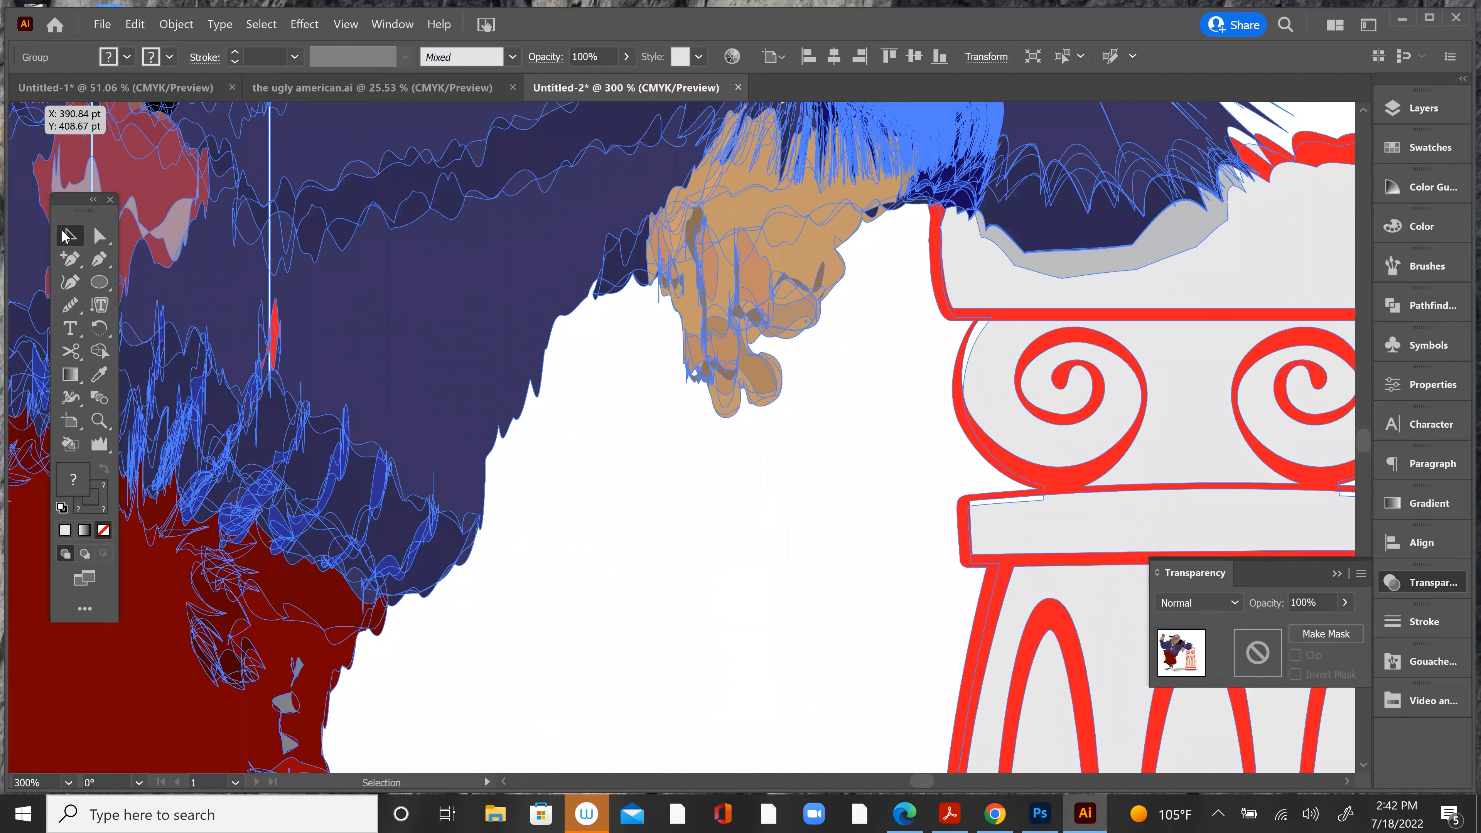
left_click(562, 631)
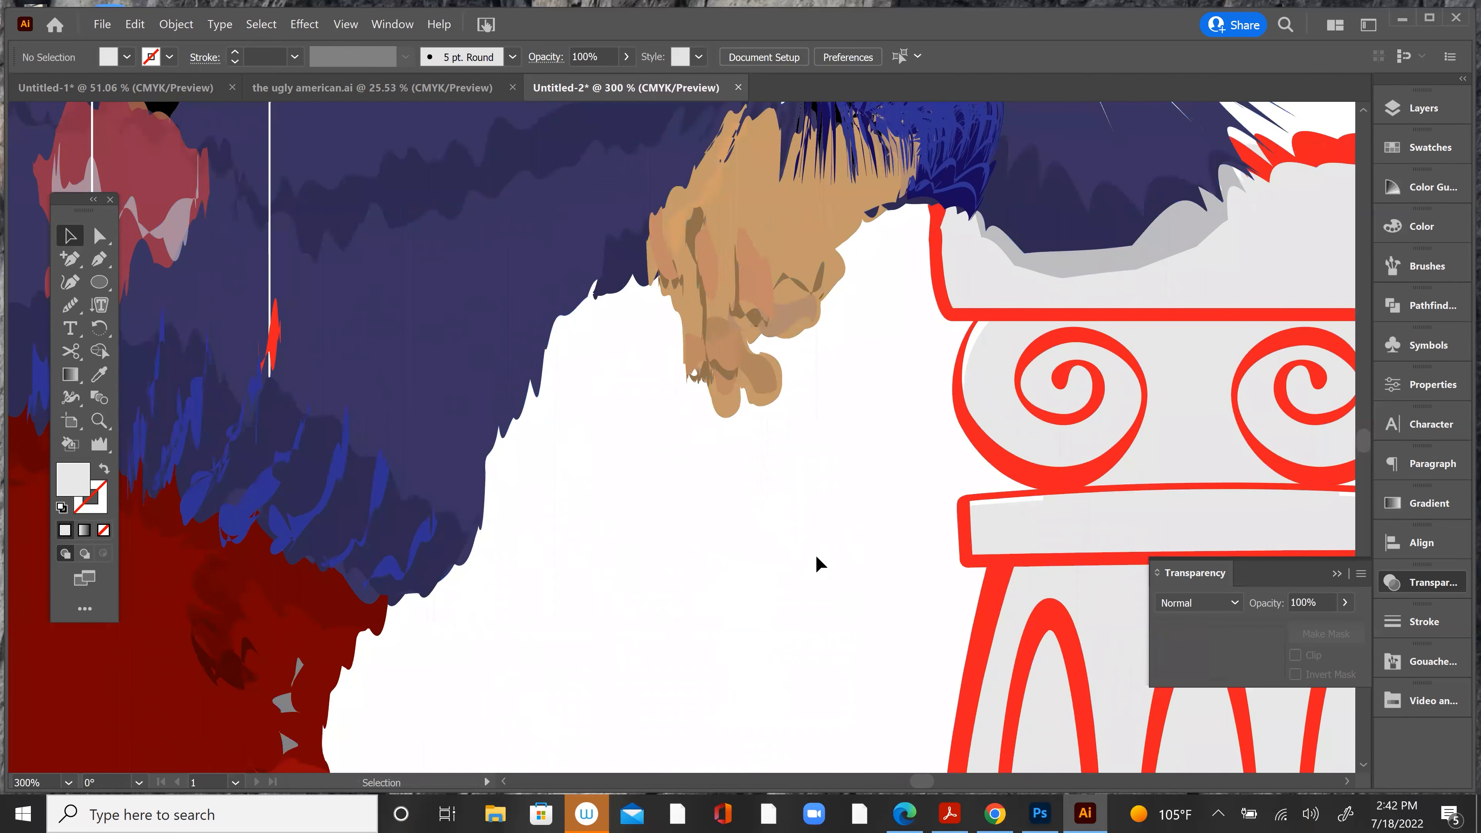
Step: Examine the distorted paths from the waist up to the cap in outline view and return to preview
key("ctrl+y")
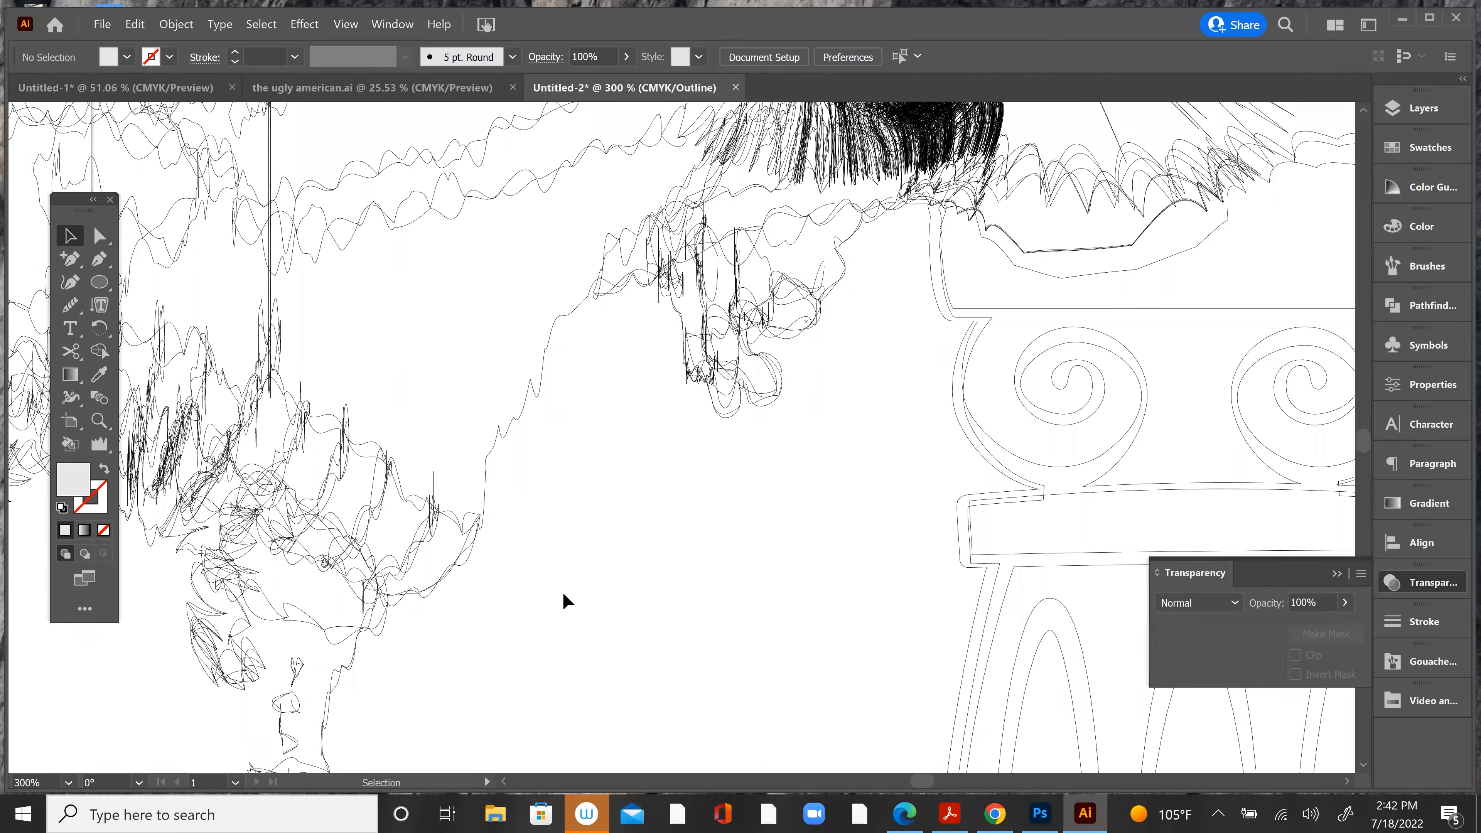
left_click_drag(463, 495, 882, 600)
left_click_drag(375, 340, 609, 645)
left_click_drag(341, 348, 537, 596)
left_click_drag(333, 341, 102, 449)
left_click_drag(195, 508, 118, 532)
left_click_drag(613, 534, 714, 562)
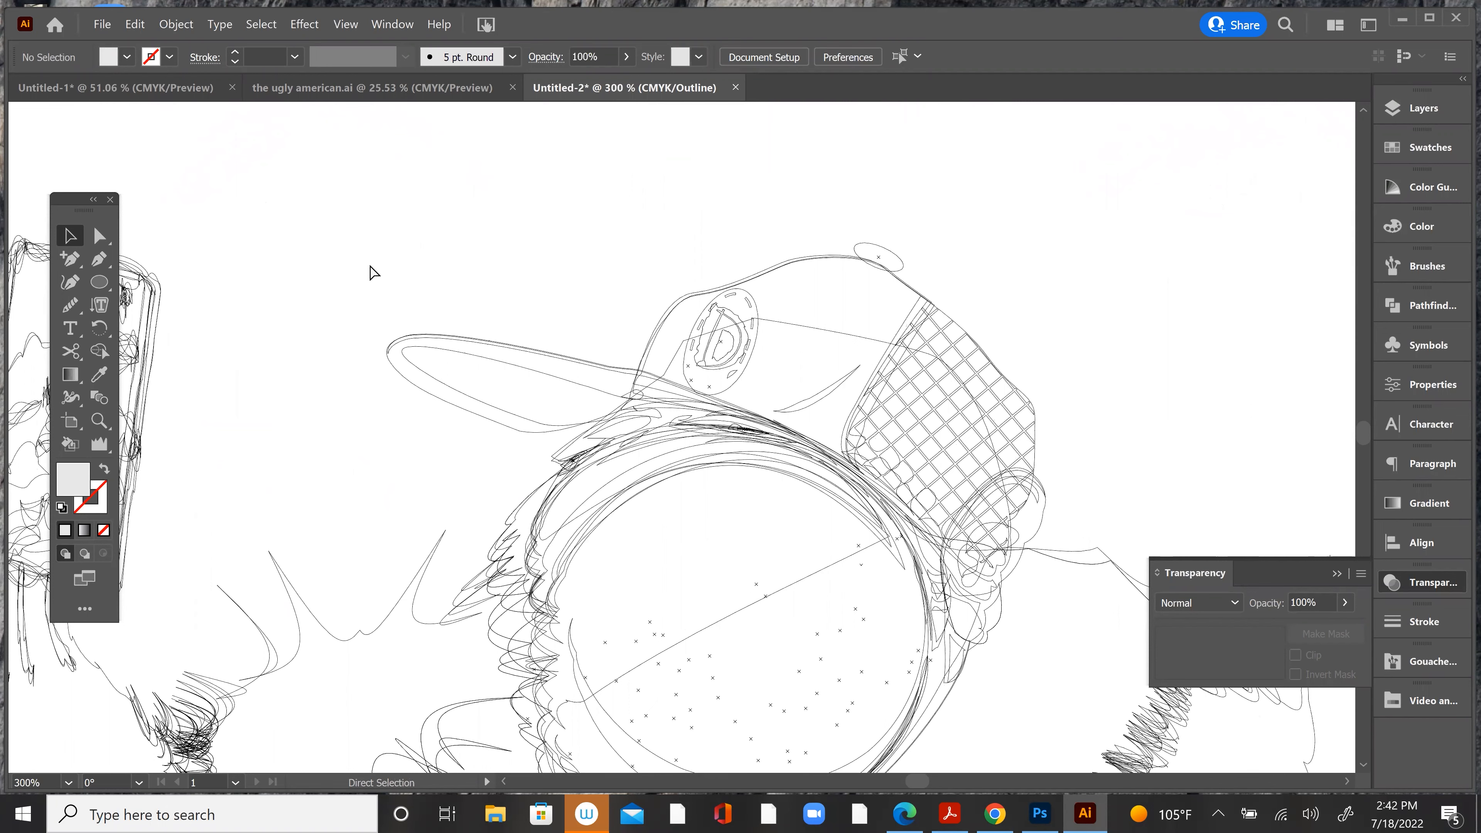
key("ctrl+y")
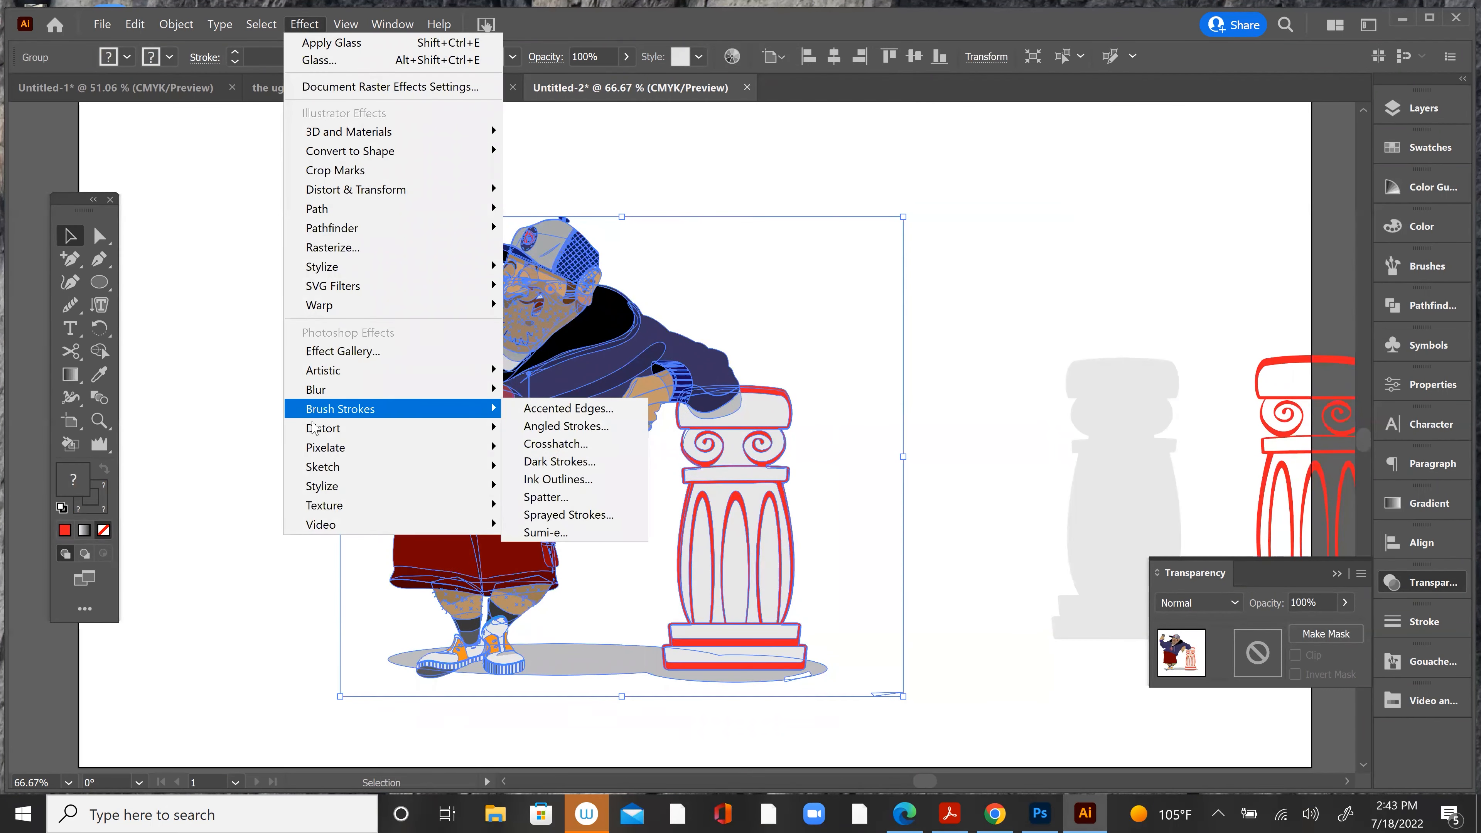
Step: Start the Sketch effect Note Paper on the character group and set Image Balance to 47
mouse_move(314, 430)
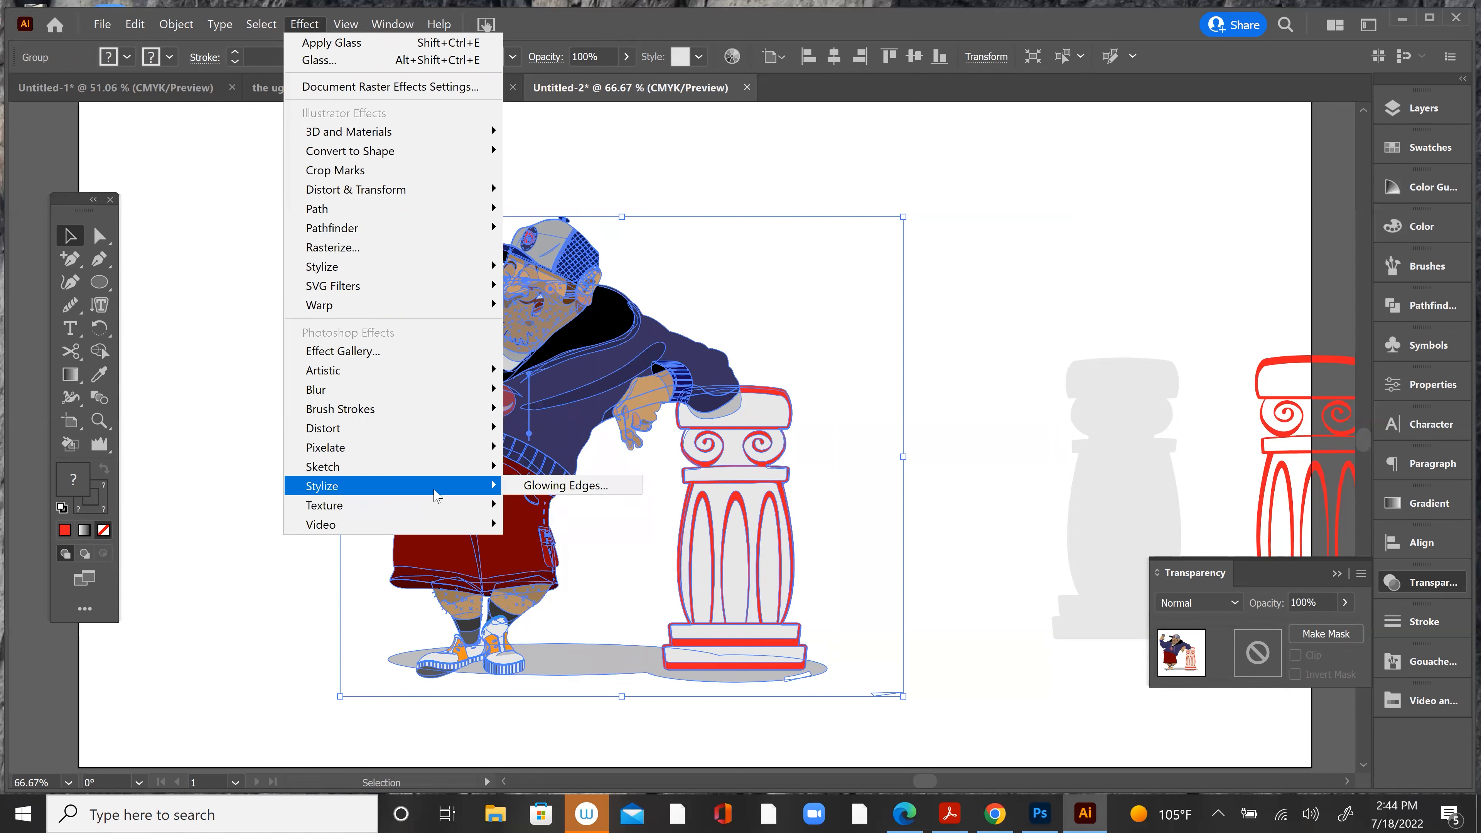
mouse_move(433, 470)
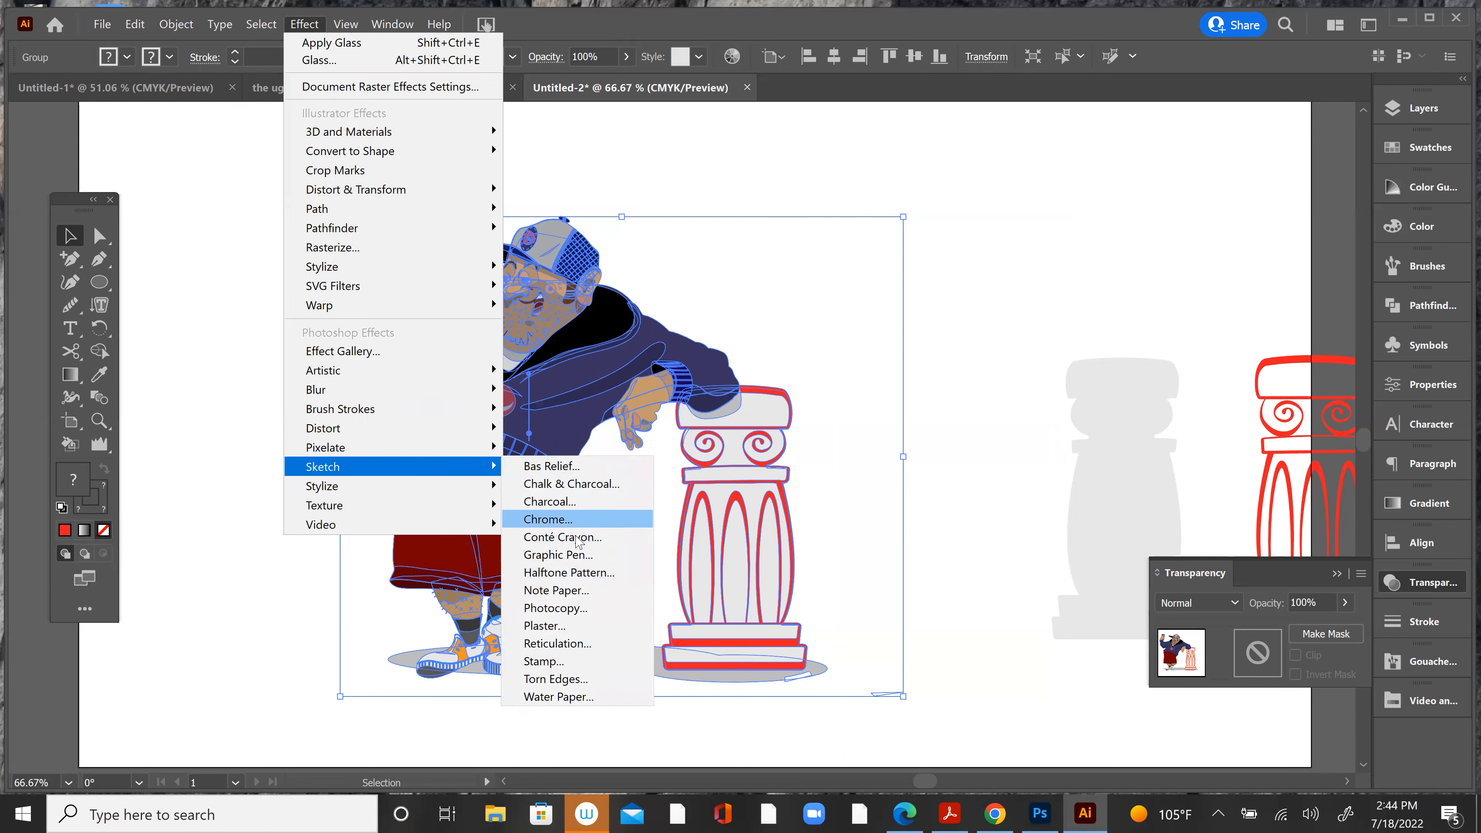
left_click(556, 590)
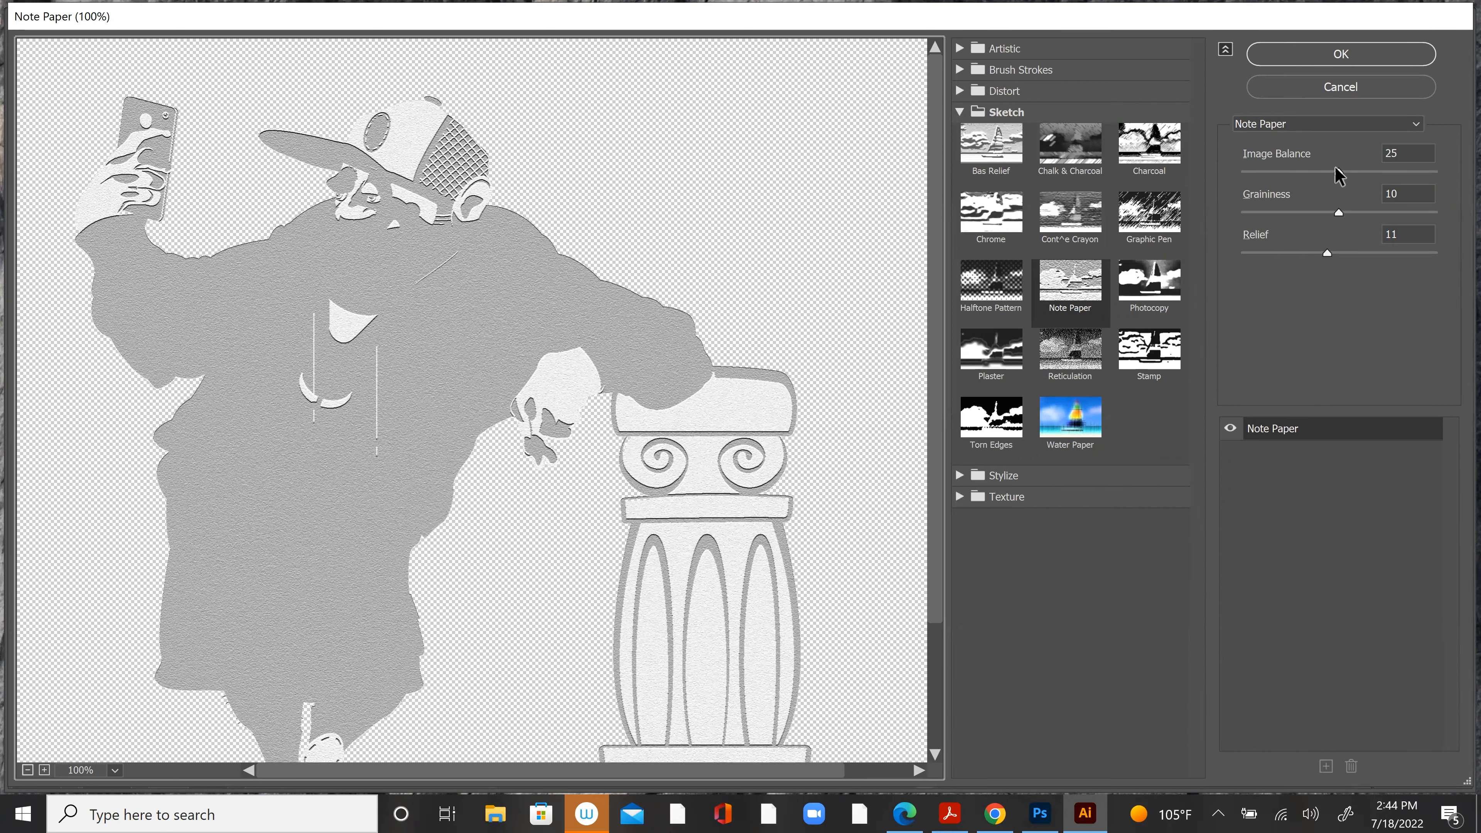
left_click_drag(1332, 172, 1265, 171)
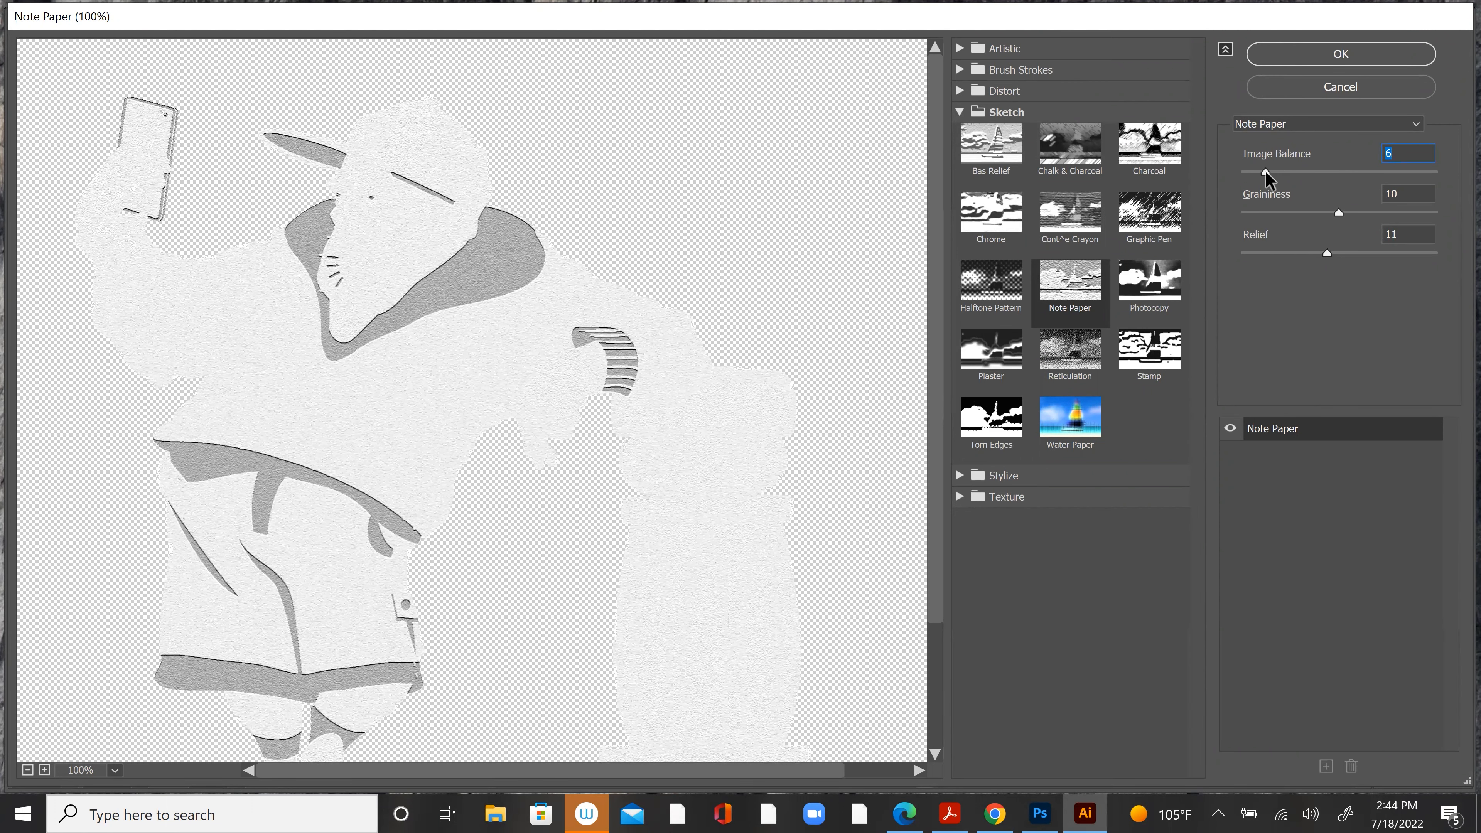
left_click_drag(1276, 172, 1428, 166)
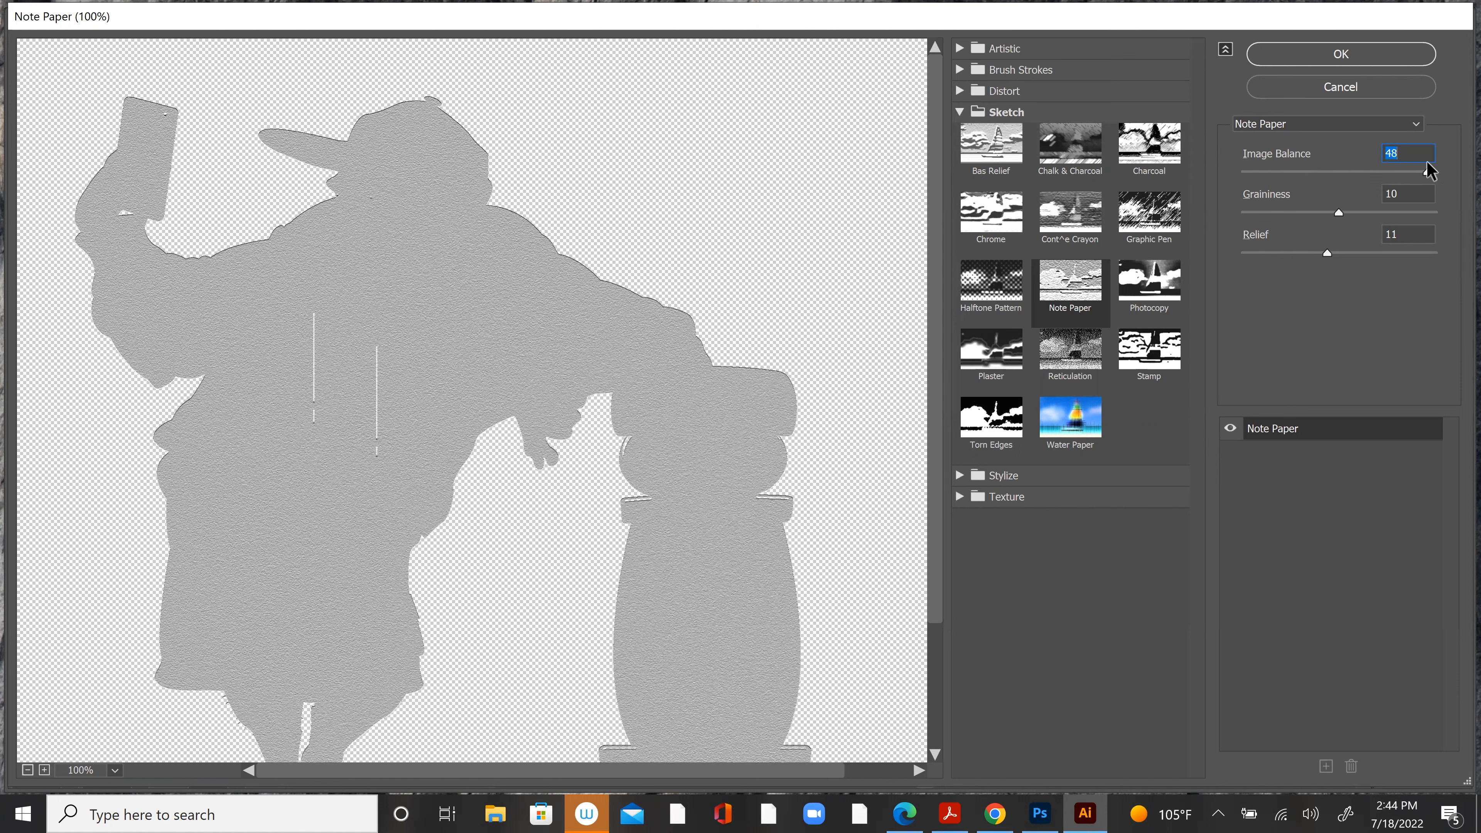
left_click_drag(1427, 162, 1423, 164)
Step: Set the Note Paper effect's Graininess to 20 and Relief to 25, apply it and deselect the artwork
left_click_drag(1340, 214, 1458, 216)
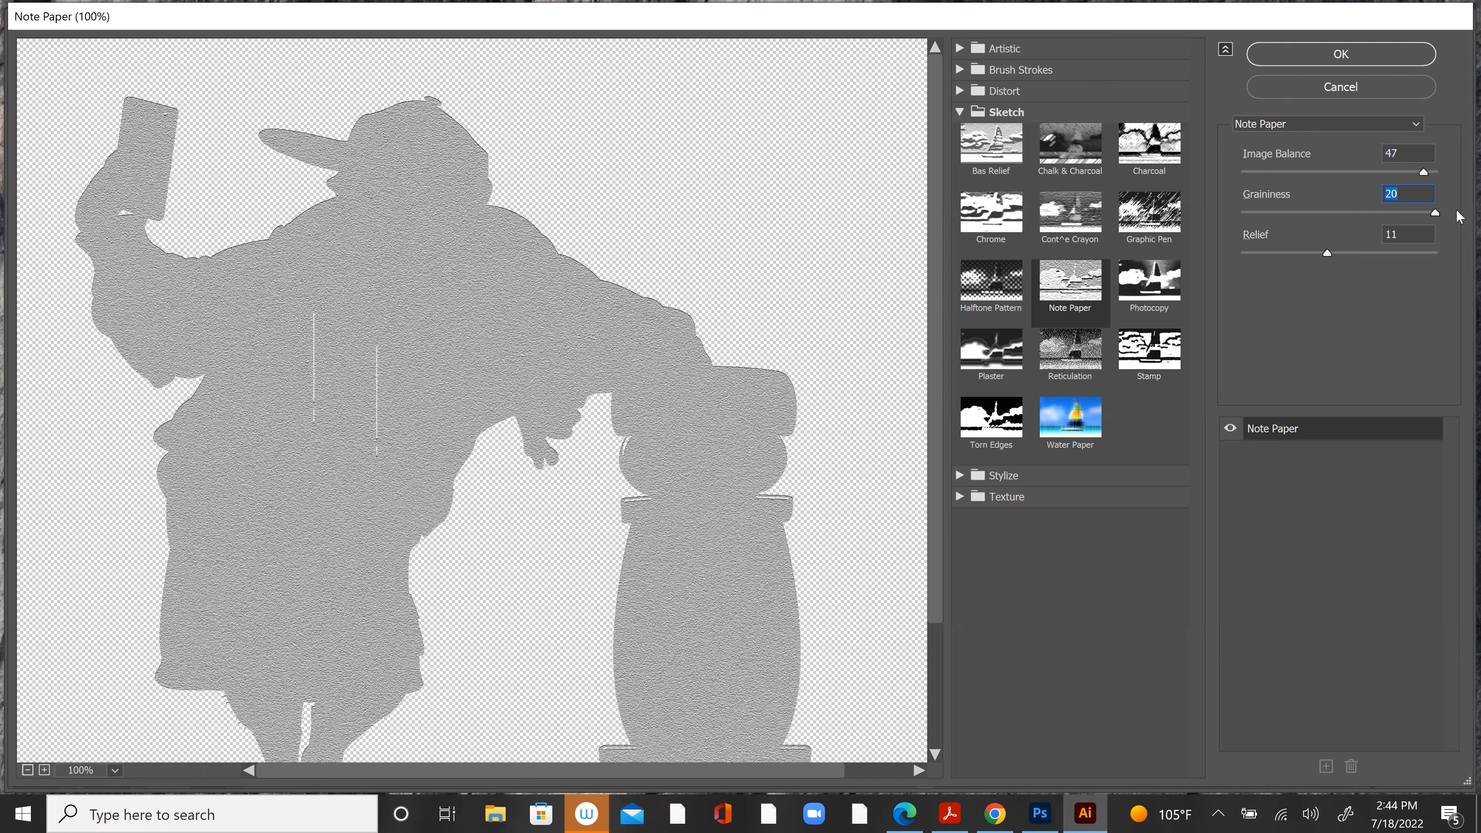
left_click_drag(1327, 254, 1450, 257)
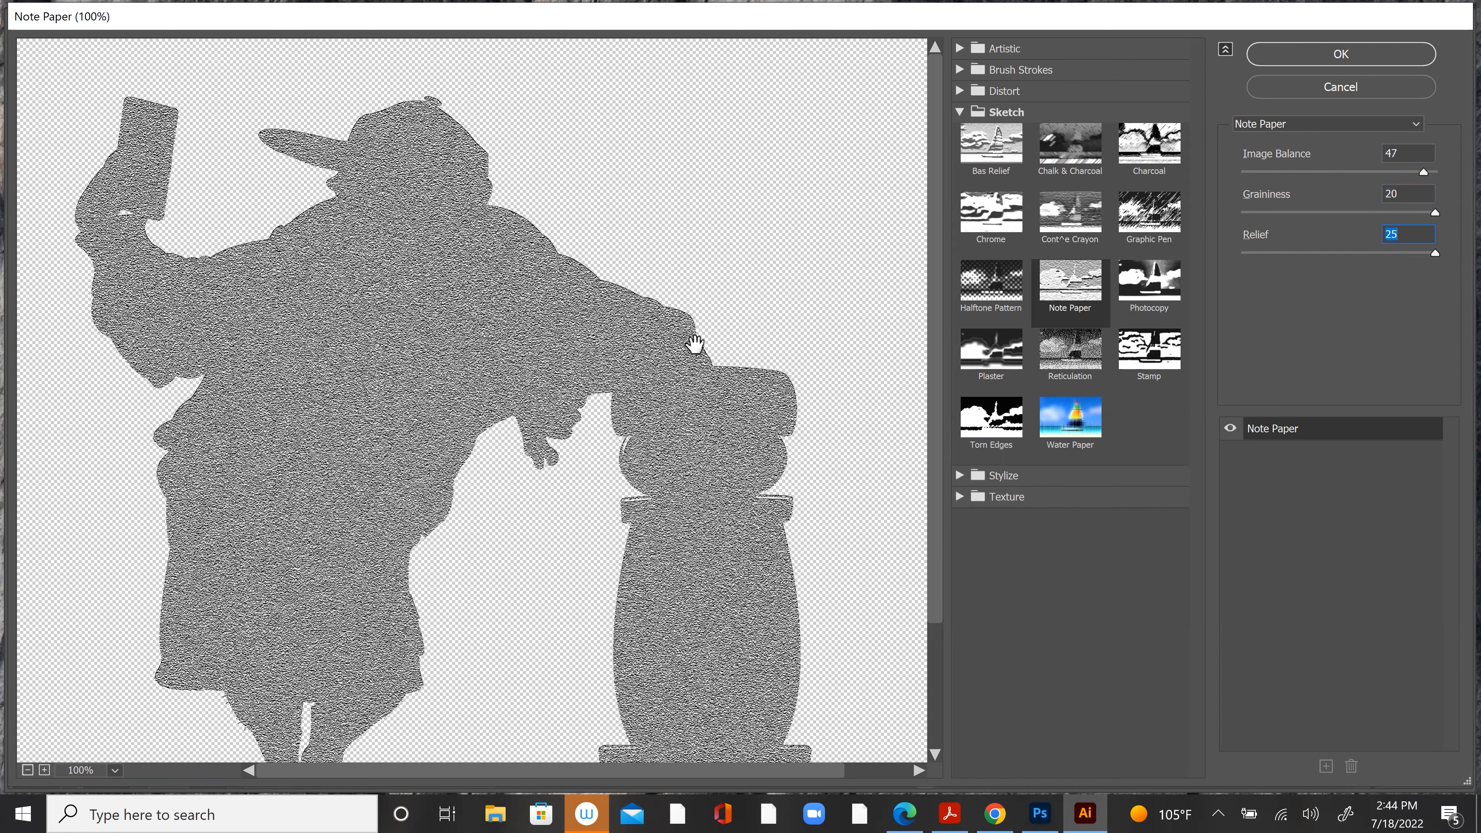
scroll(694, 344, "down", 2)
scroll(694, 344, "up", 2)
left_click(1321, 58)
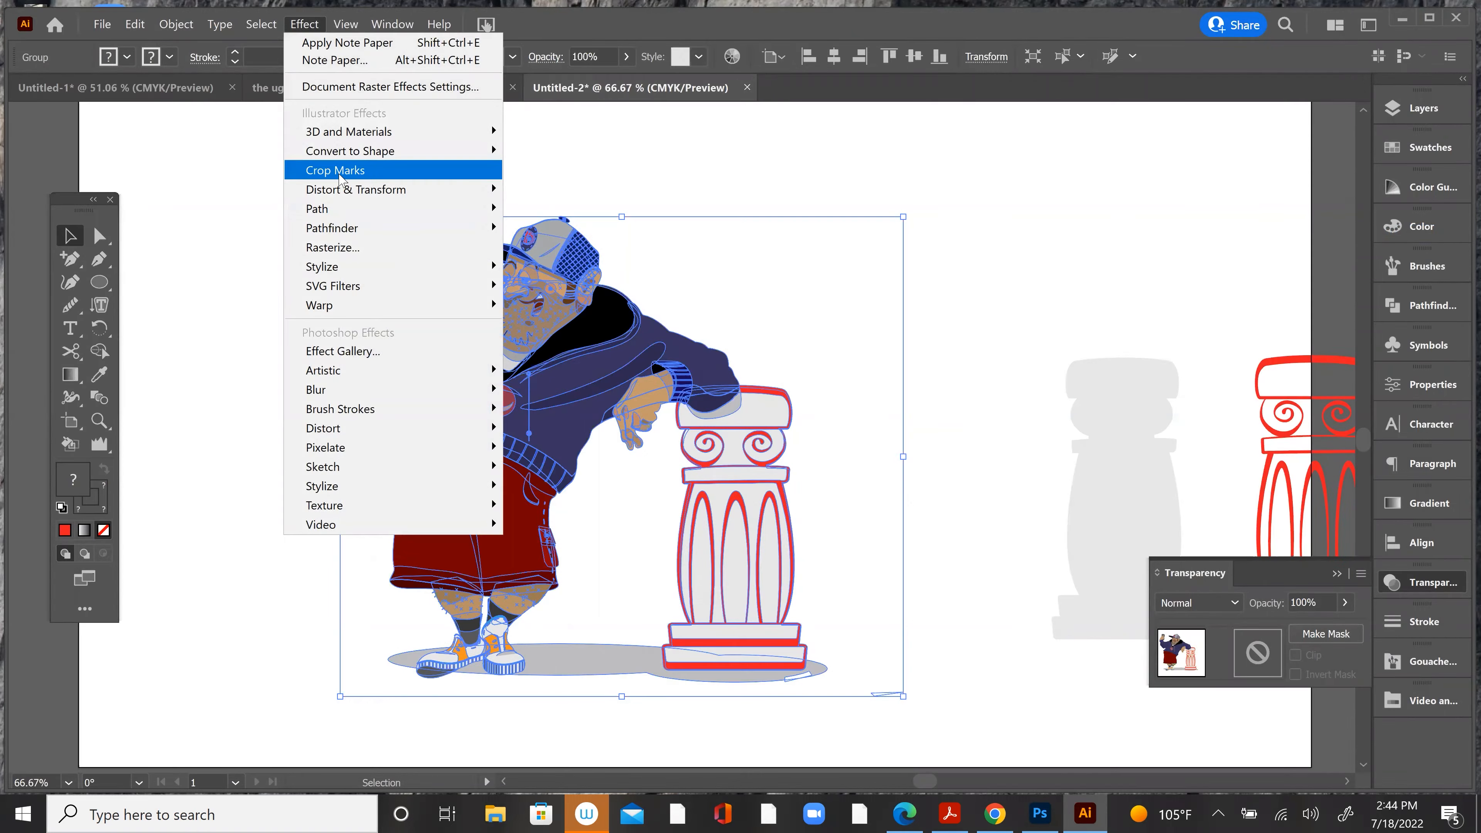
left_click(259, 159)
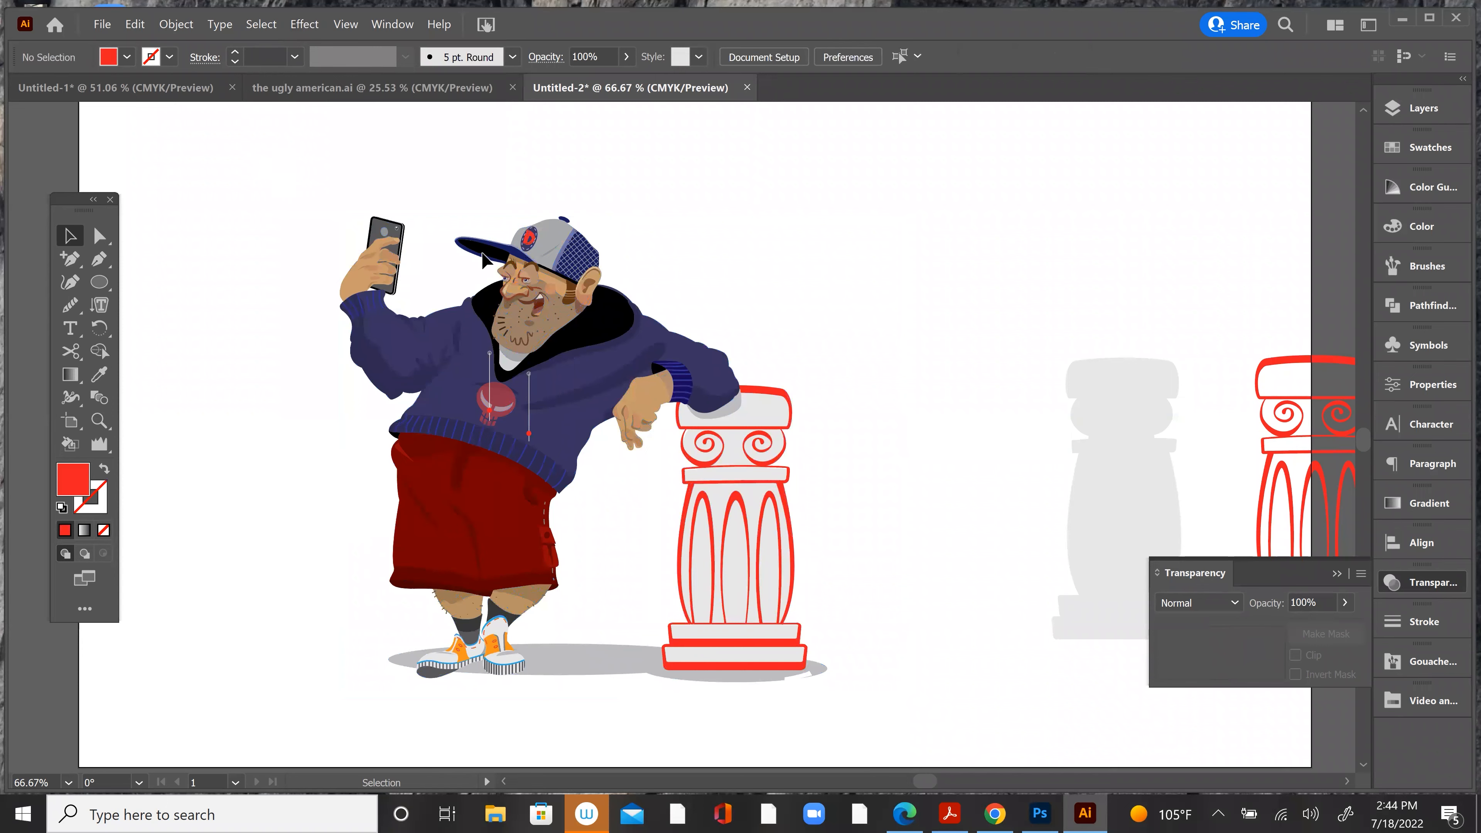
Step: Select the small stray path beside the column's base on its own and delete it
left_click(562, 279)
key("ctrl+minus")
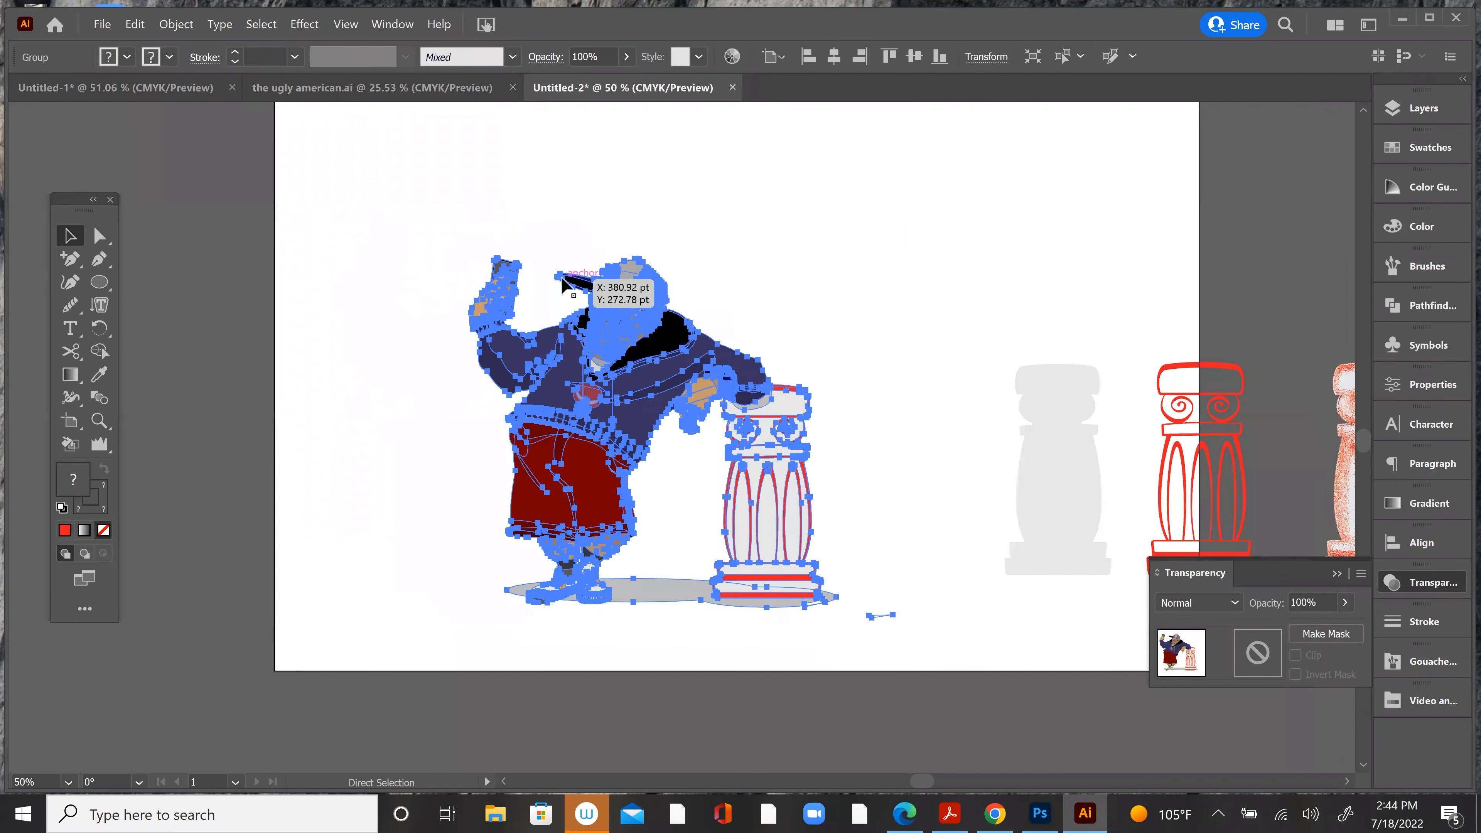
left_click_drag(462, 292, 294, 228)
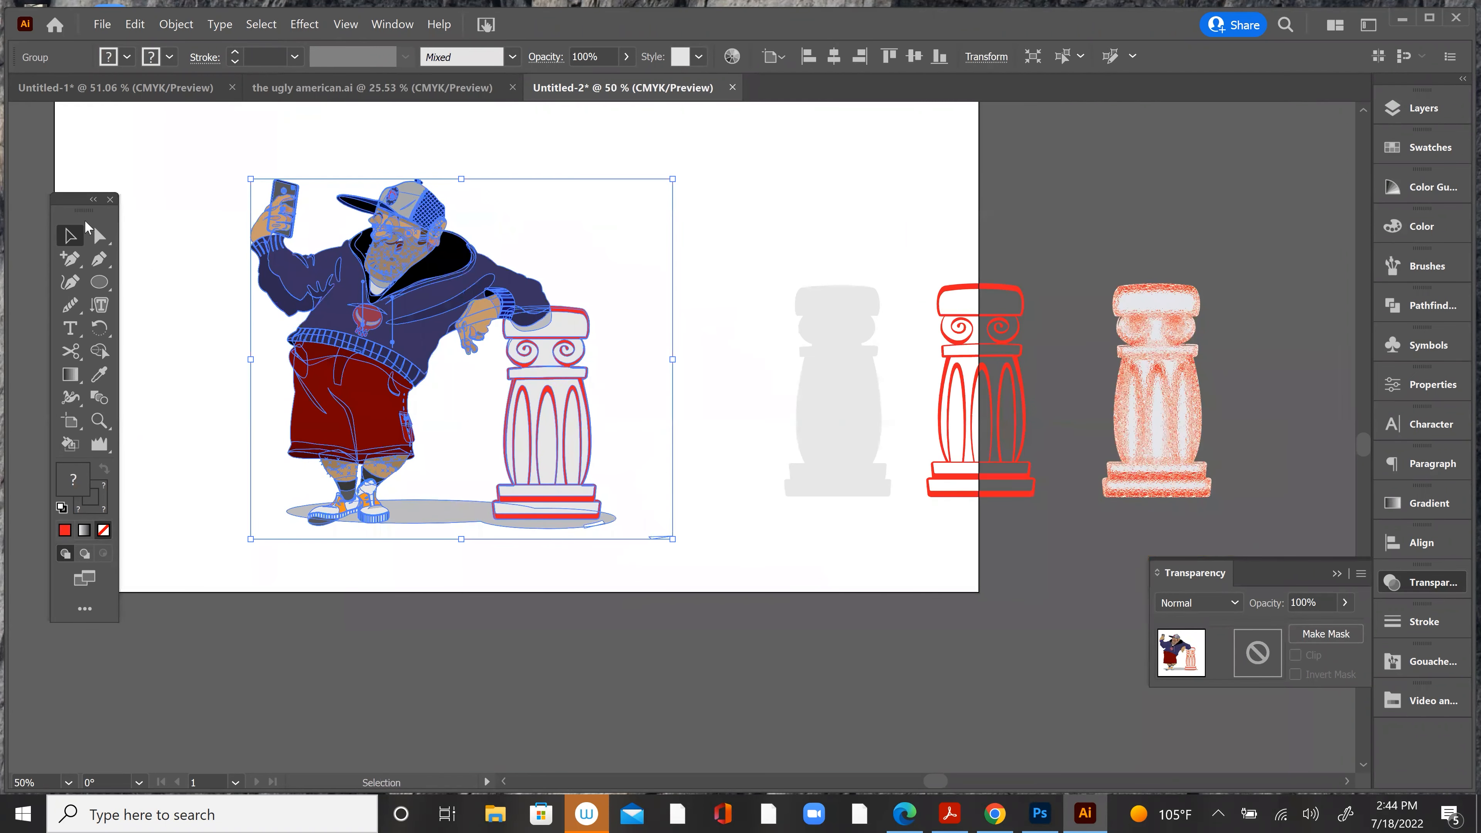
left_click(100, 235)
left_click(648, 519)
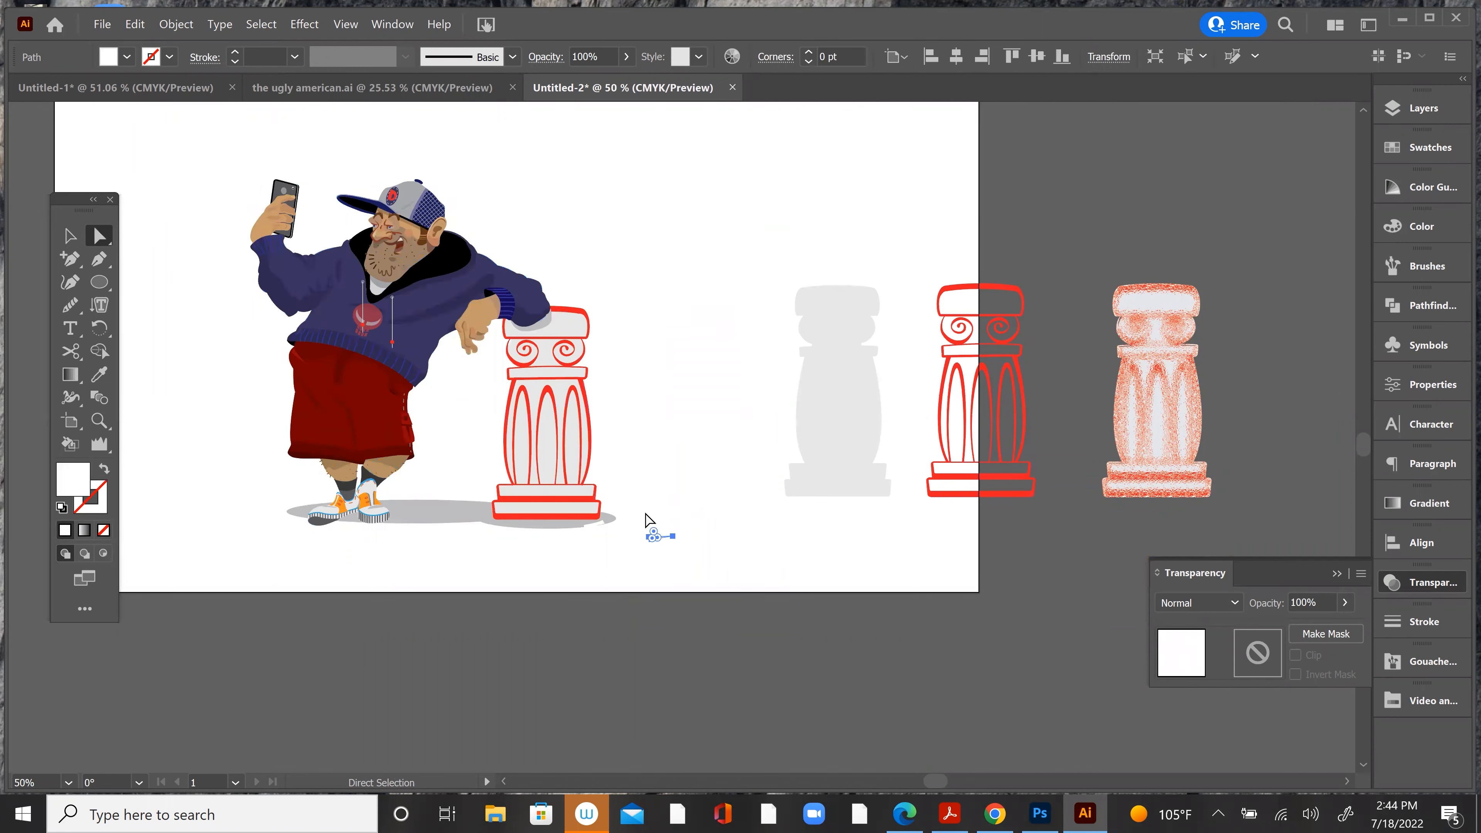
Step: Select the character and column group, add crop marks around it with the Crop Marks effect, and deselect it
key("v")
left_click_drag(211, 140, 695, 558)
scroll(635, 321, "up", 4)
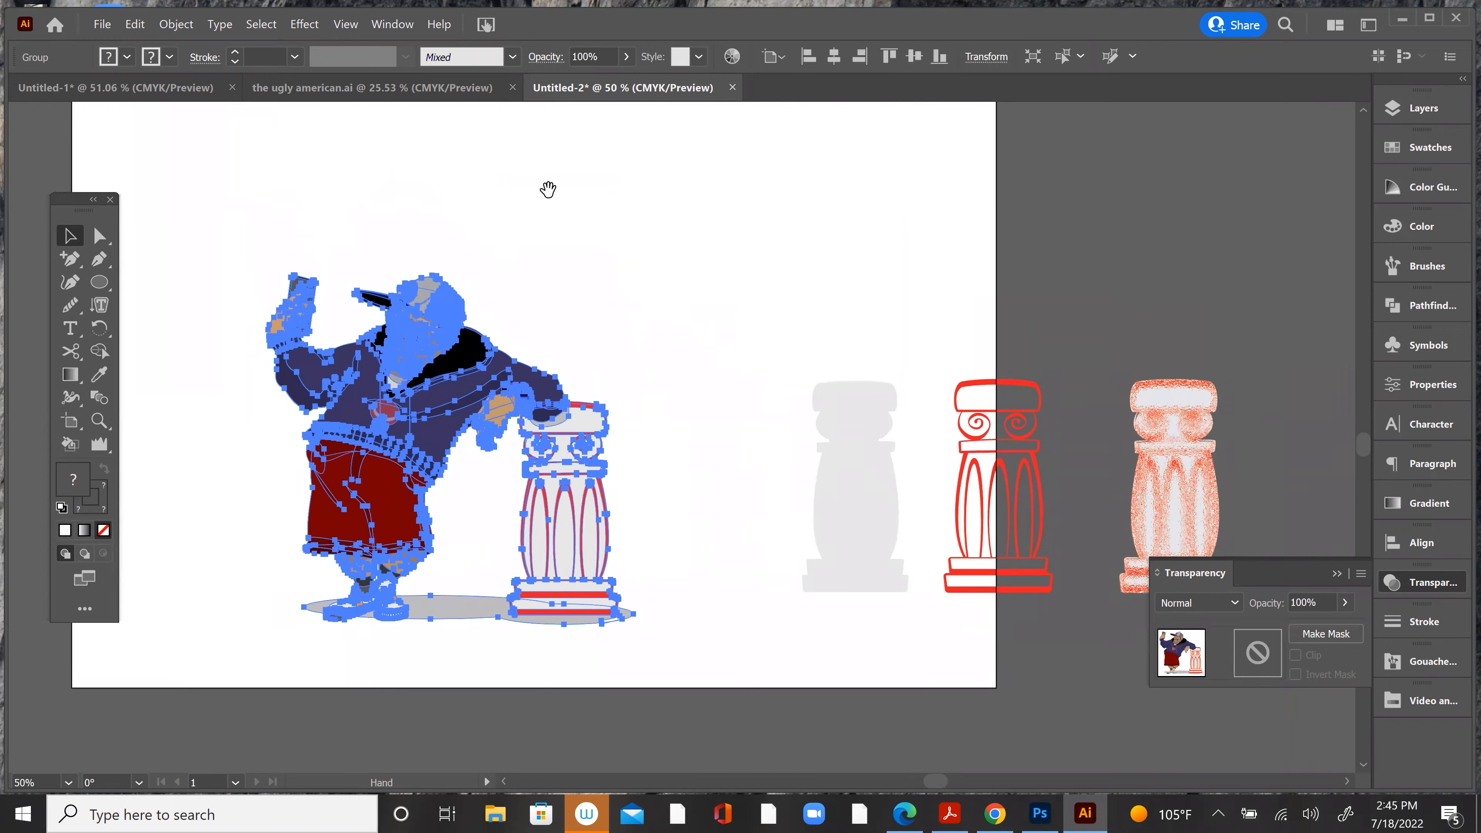
left_click(314, 24)
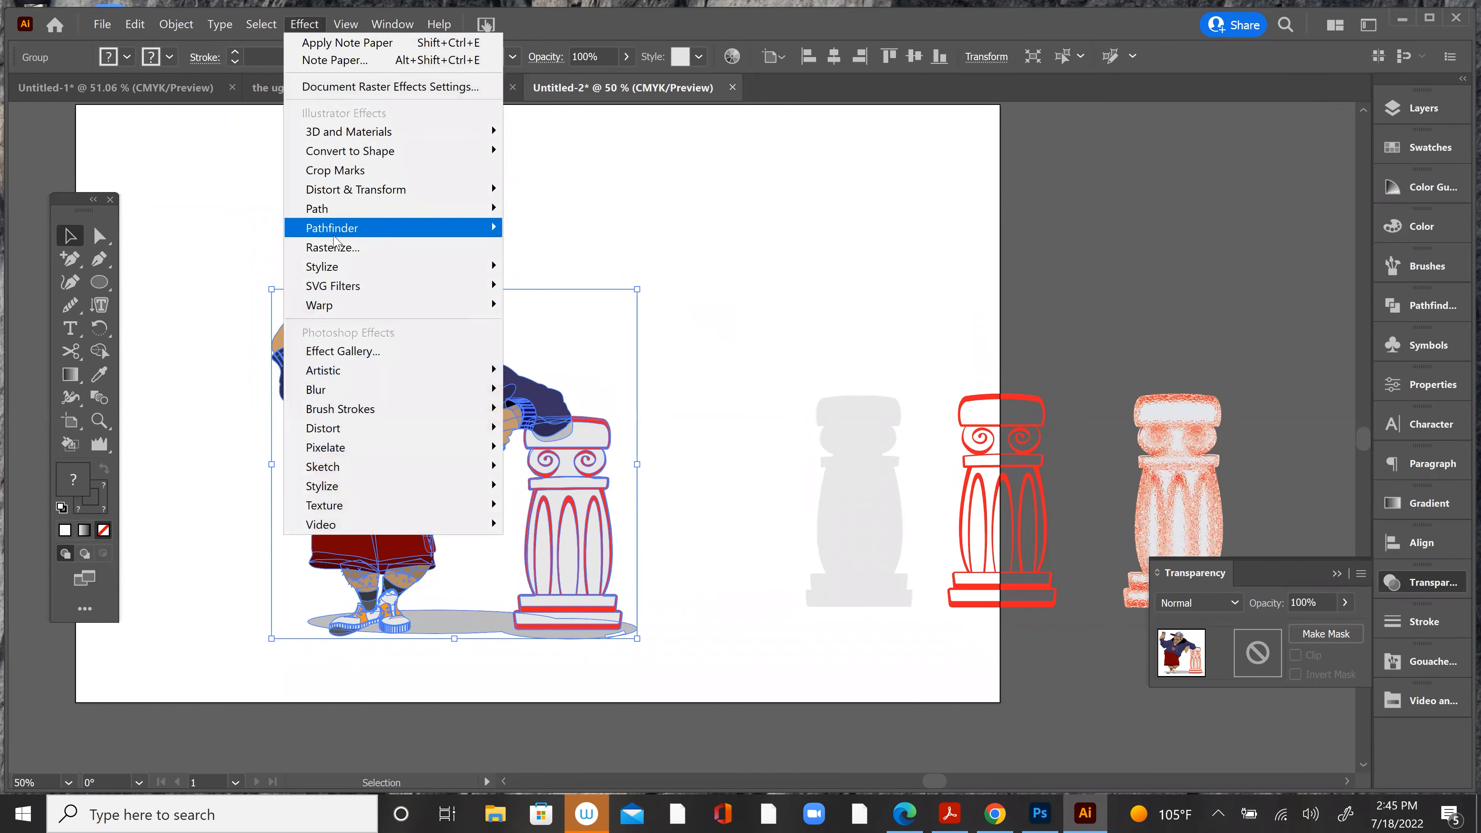
mouse_move(312, 143)
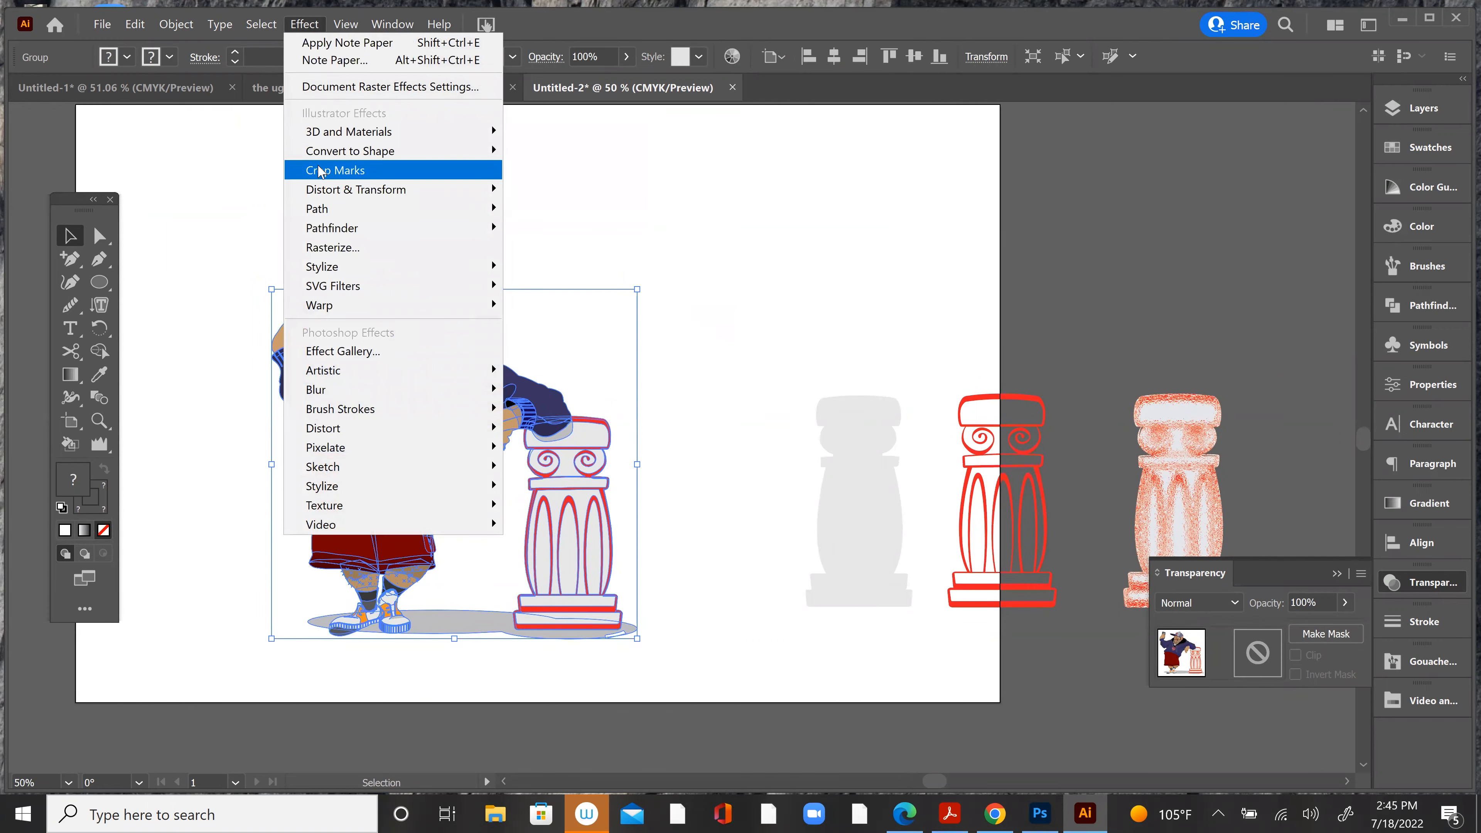
left_click(319, 170)
left_click(394, 181)
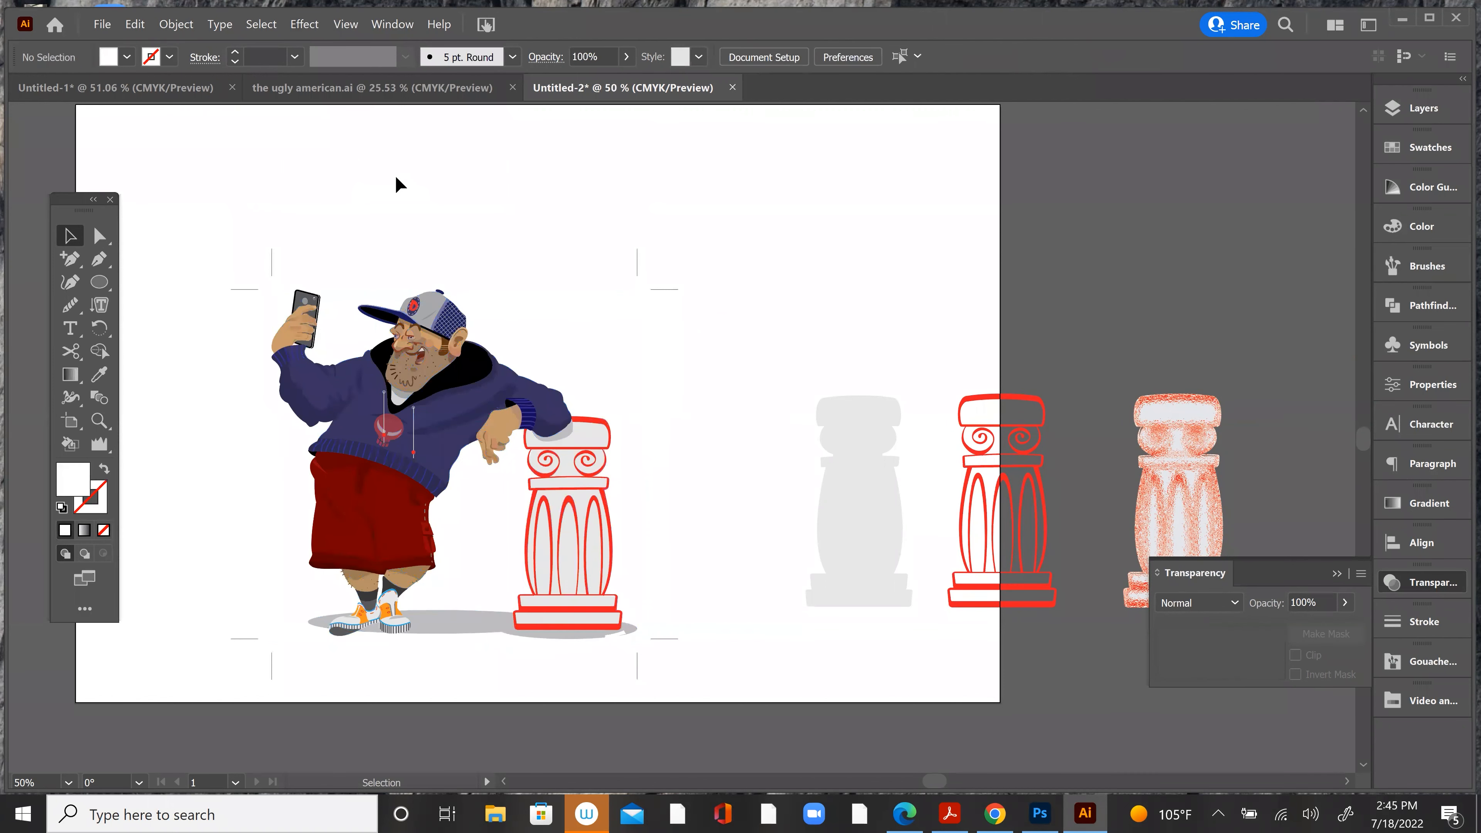
Step: Try to select the crop marks around the artwork with the Direct Selection tool
left_click_drag(657, 380, 637, 372)
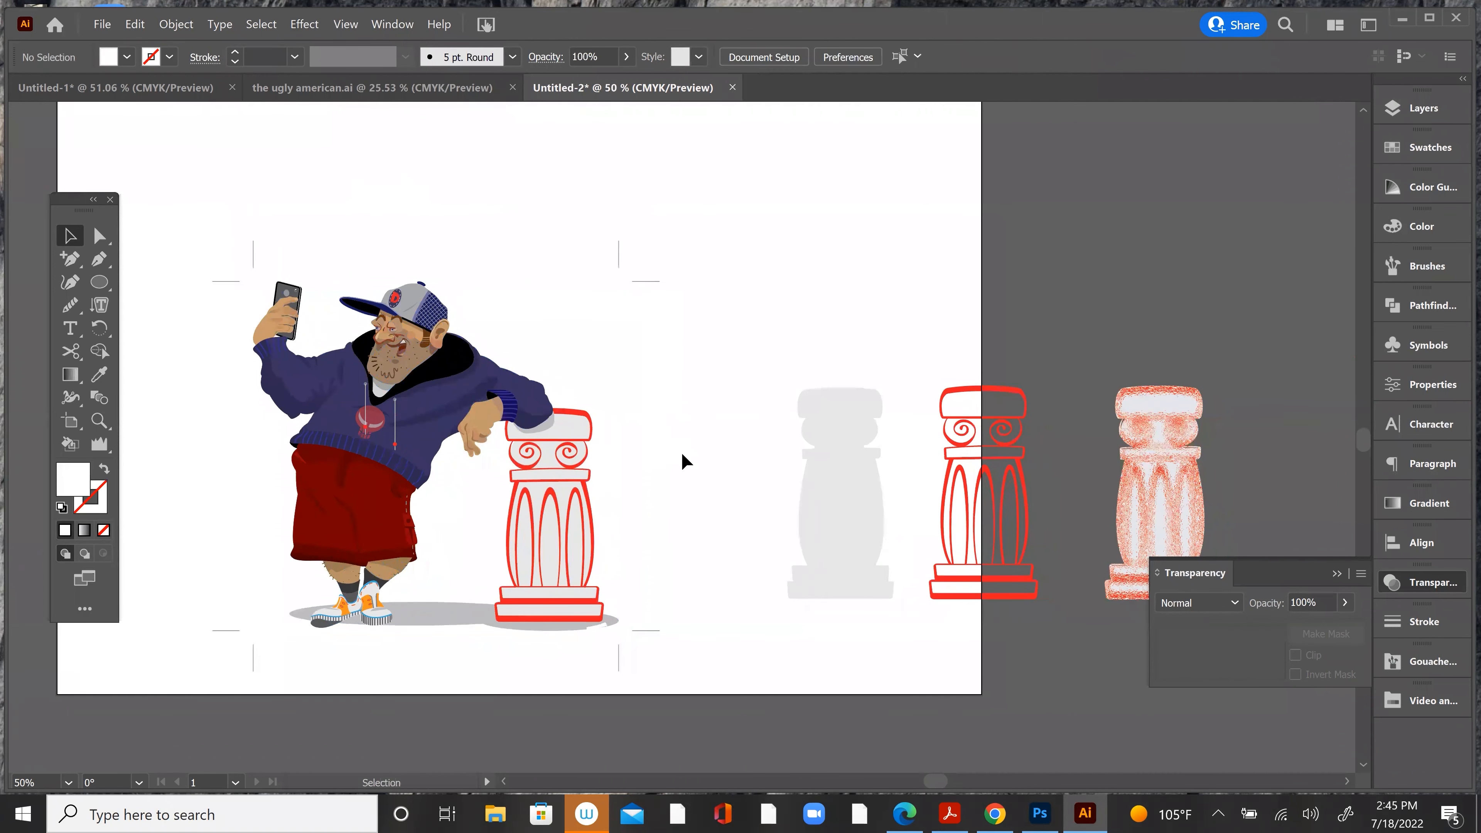
key("a")
left_click_drag(518, 270, 531, 302)
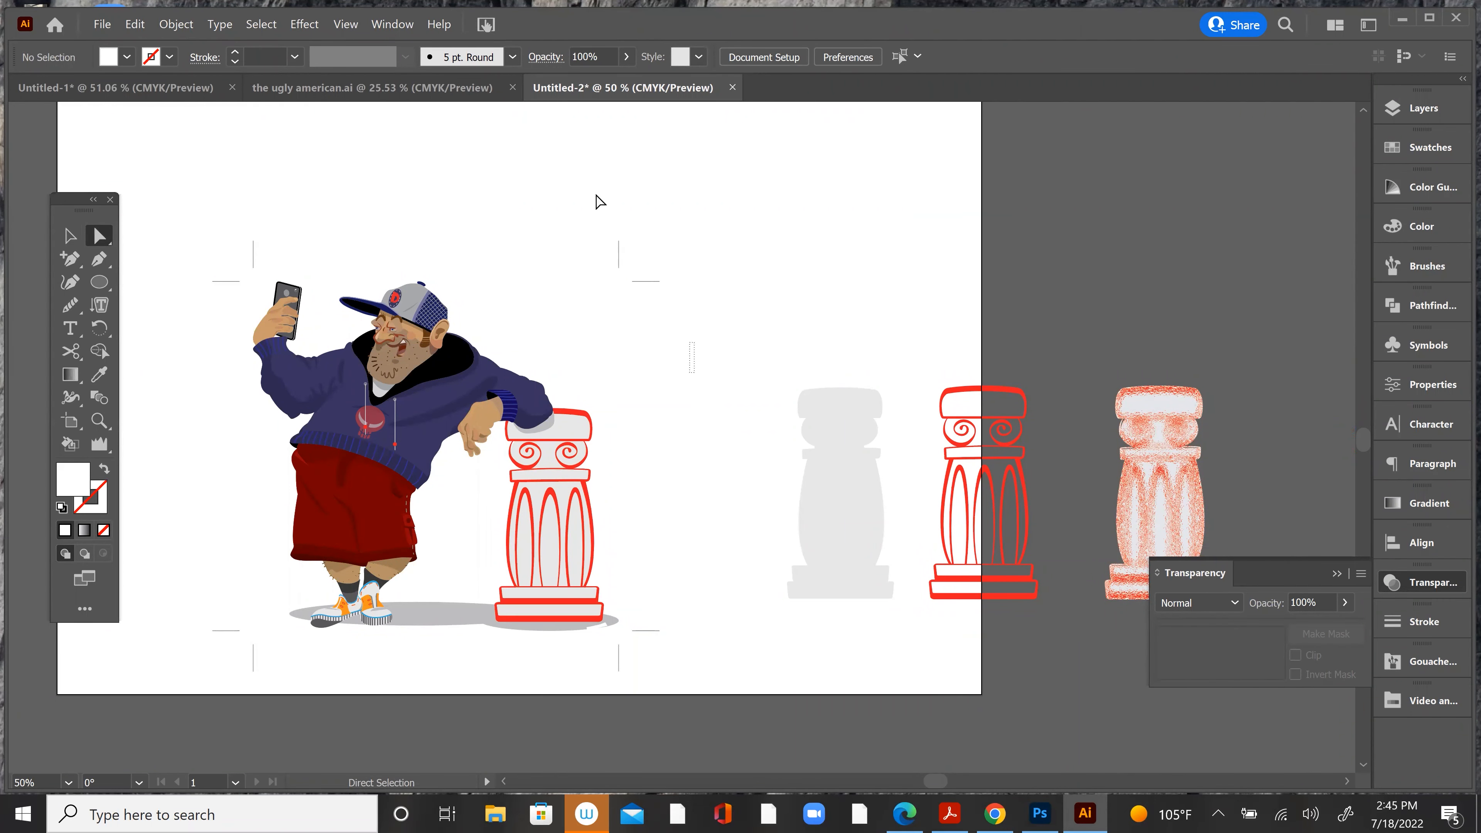
left_click_drag(551, 259, 610, 383)
key("v")
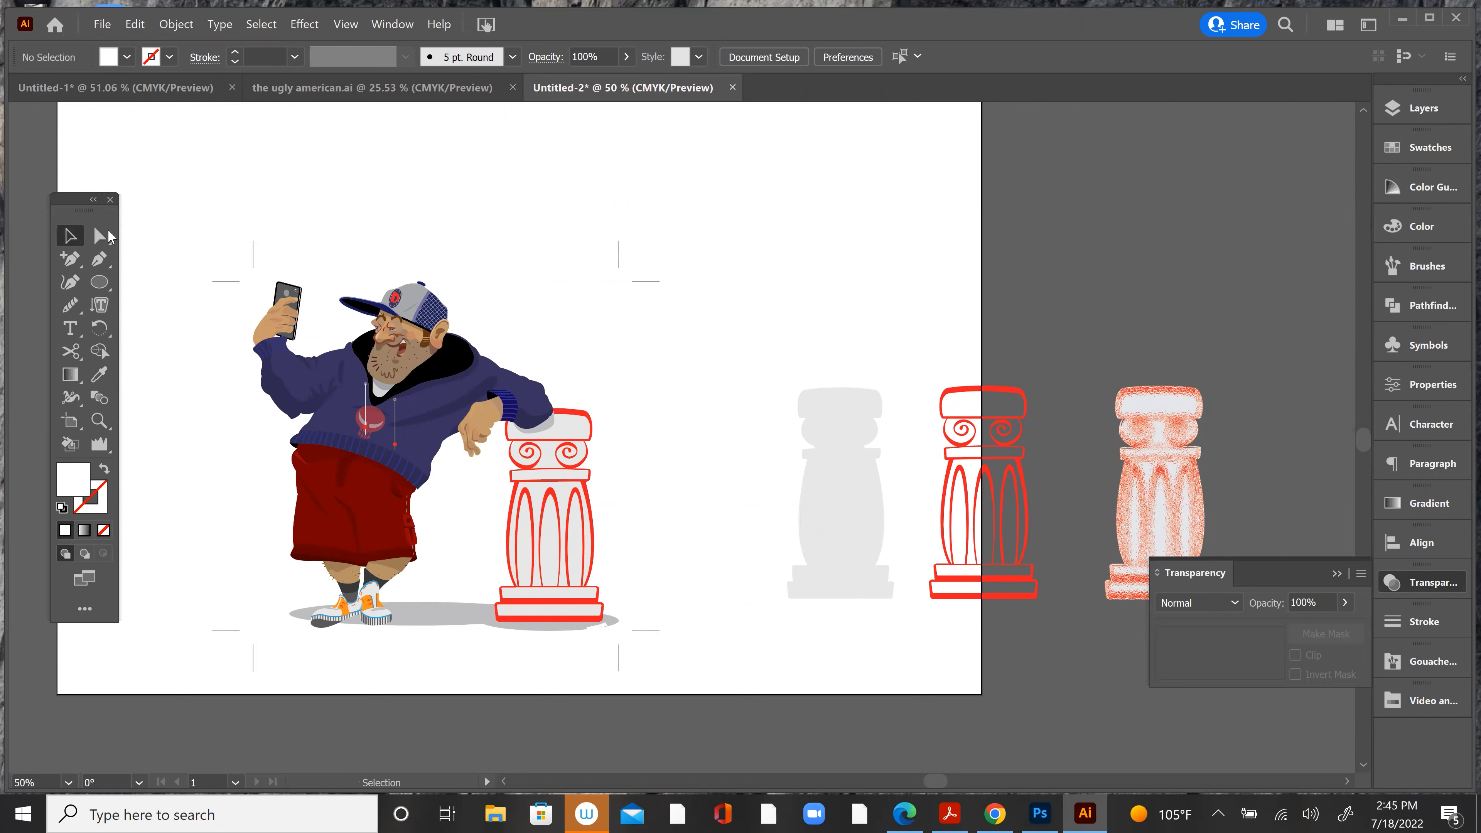
Step: Remove the crop marks from the character and column group and deselect the artwork
left_click_drag(586, 192, 717, 364)
left_click(304, 25)
left_click(304, 24)
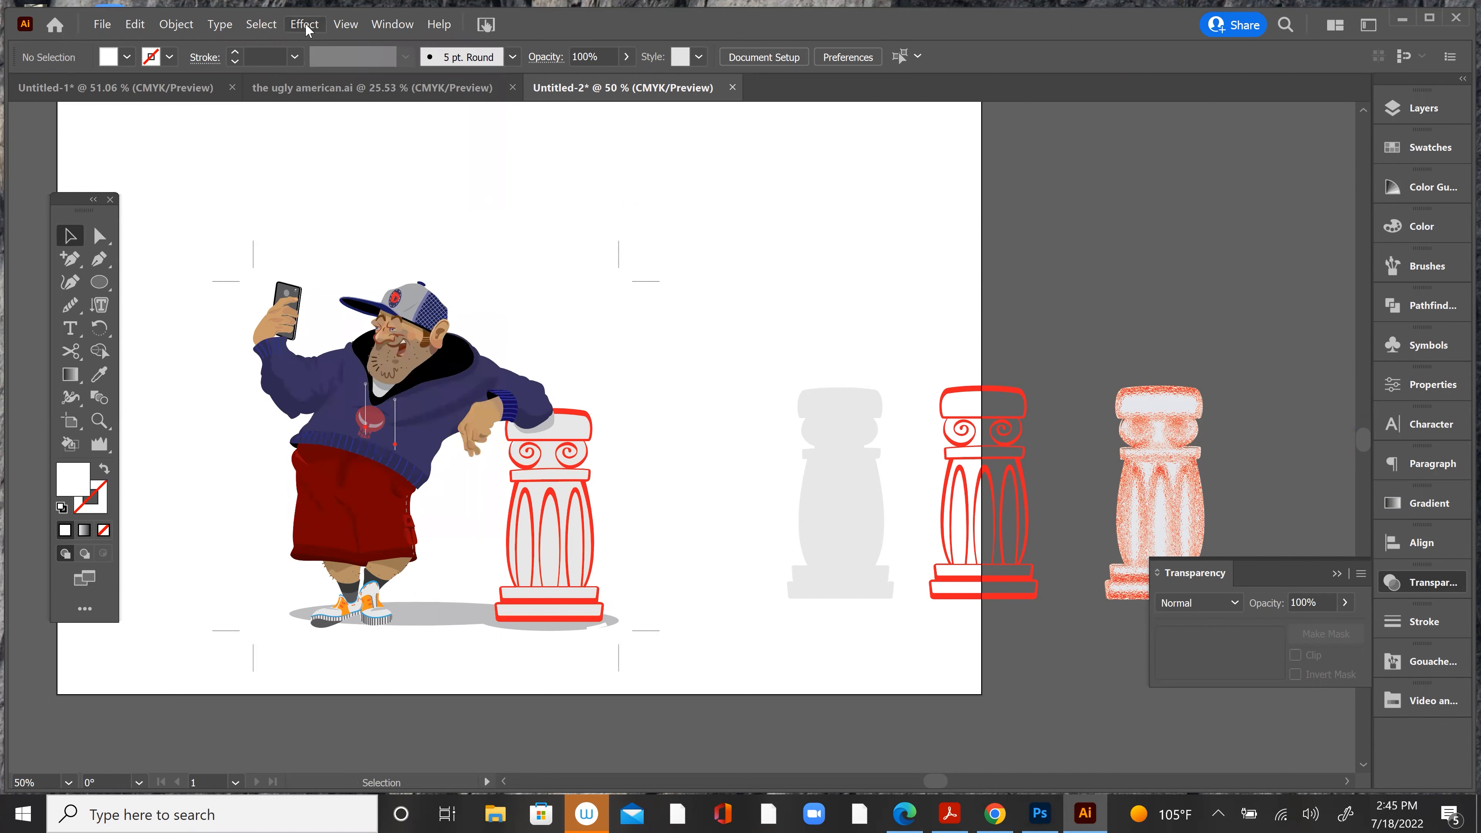
key("ctrl+a")
left_click(581, 213)
Step: Draw a square about 586 pt wide around the character and column with the Rectangle tool and remove its fill
left_click_drag(100, 282, 132, 285)
left_click_drag(525, 444, 572, 380)
mouse_move(268, 160)
left_mouse_down()
mouse_move(687, 618)
mouse_move(711, 582)
mouse_move(703, 607)
left_mouse_up()
left_click(69, 236)
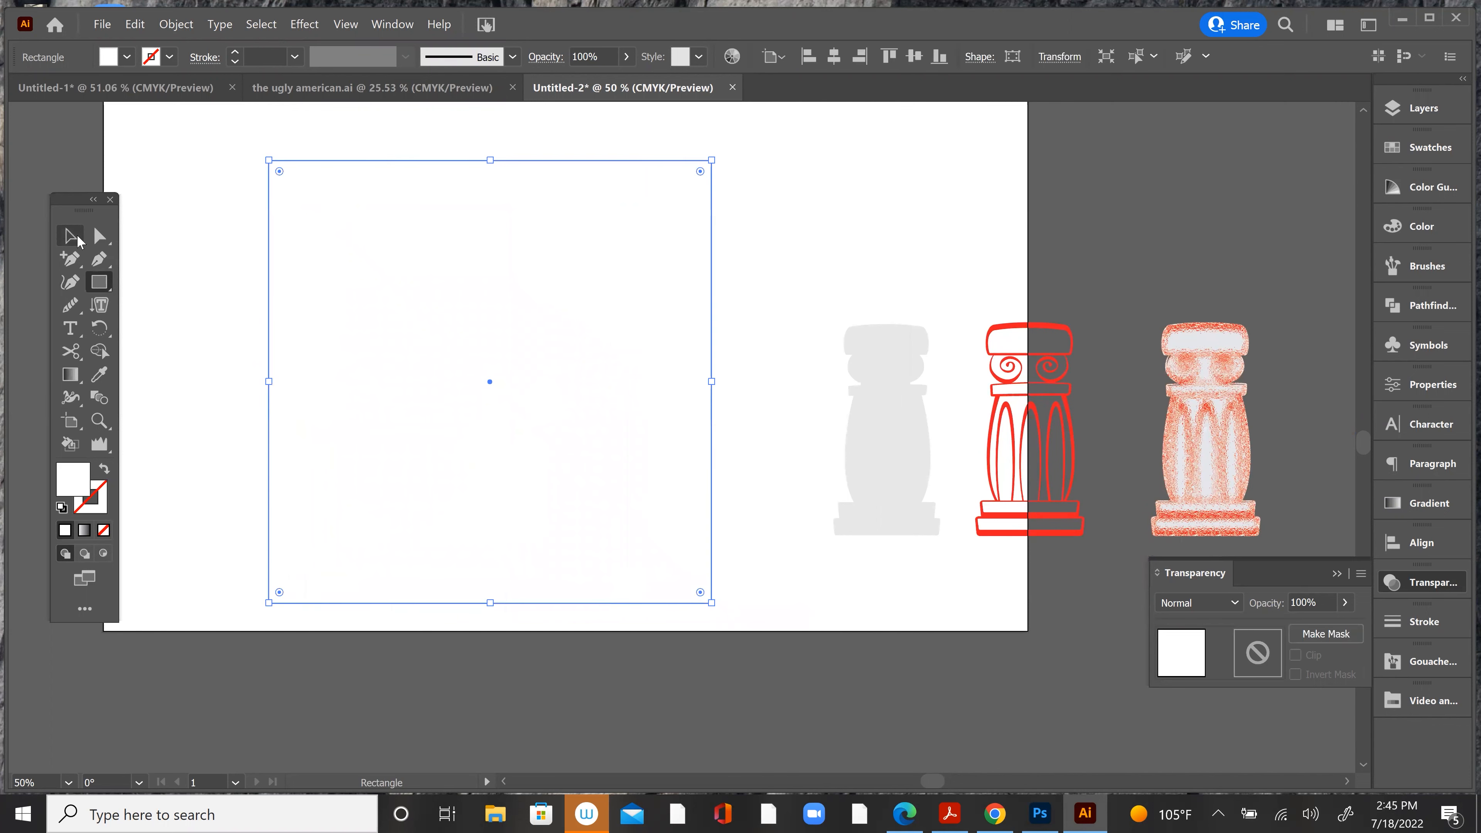
left_click(105, 530)
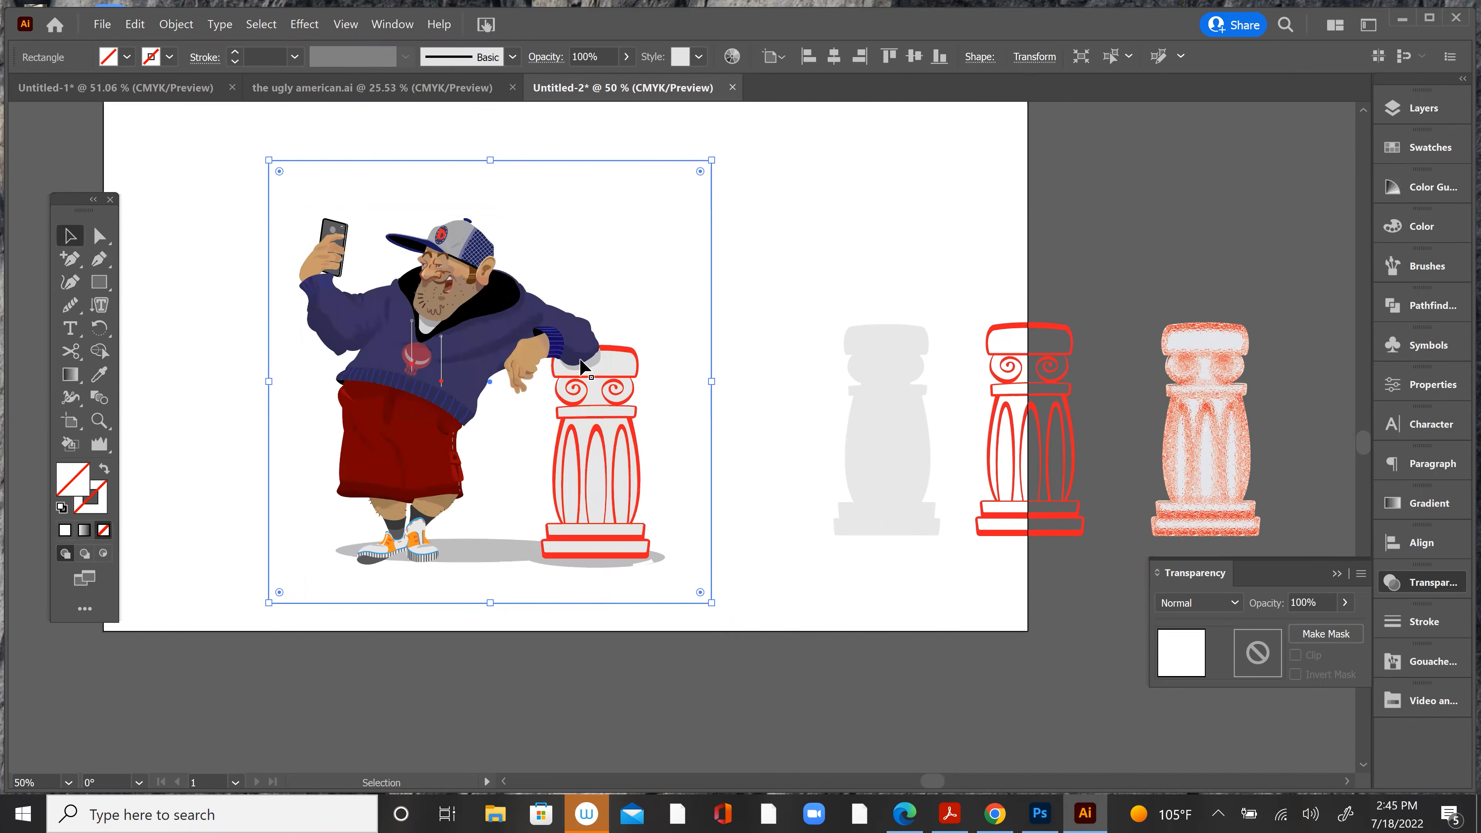
Step: Move the unfilled square so that it frames the character and column more evenly
left_click_drag(710, 295, 709, 303)
left_click_drag(698, 218, 678, 218)
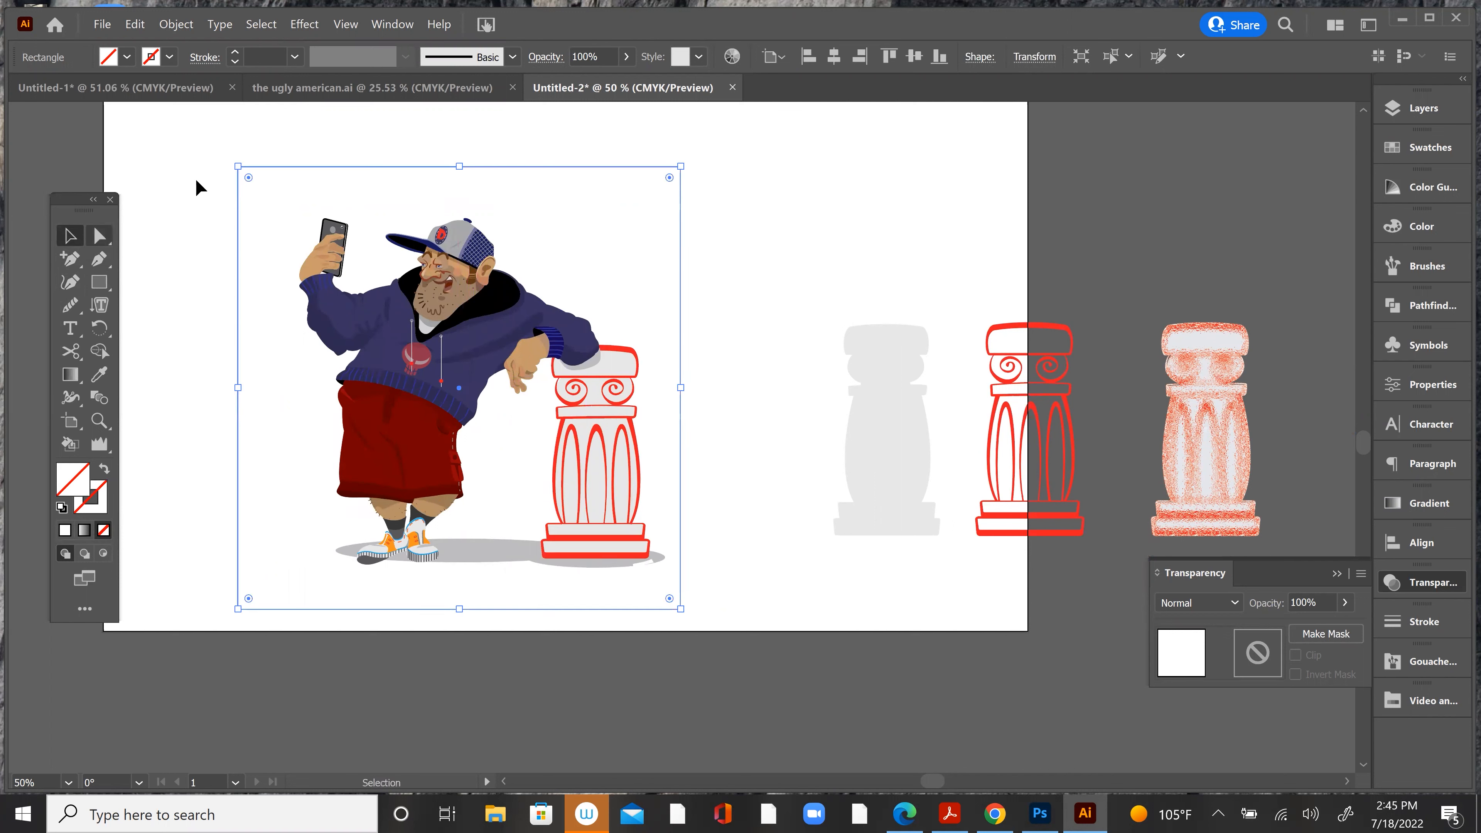
left_click(201, 198)
left_click_drag(240, 228, 239, 222)
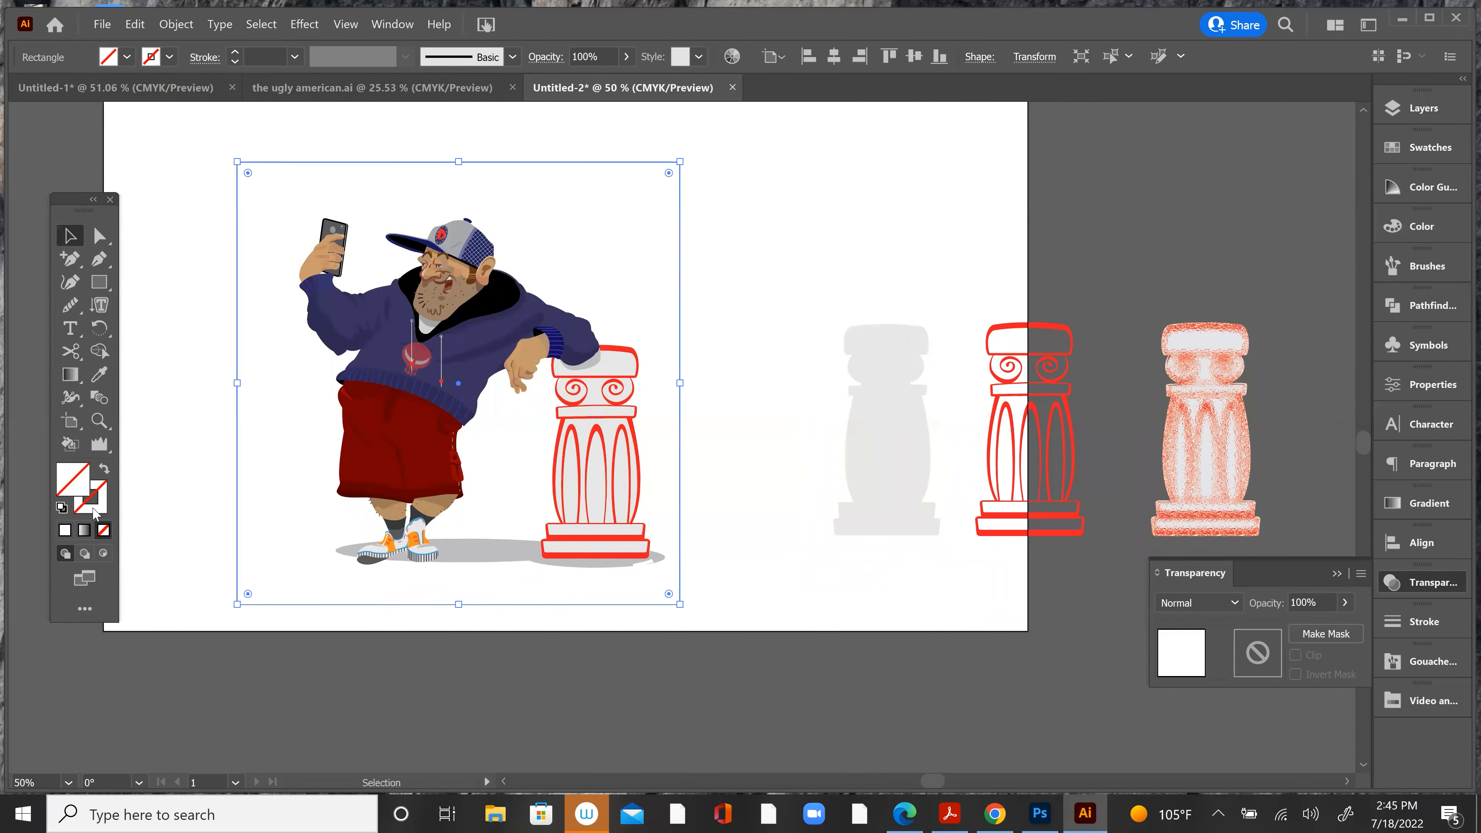
Step: Give the framing square a black stroke and nudge it slightly downward around the artwork
left_click(95, 512)
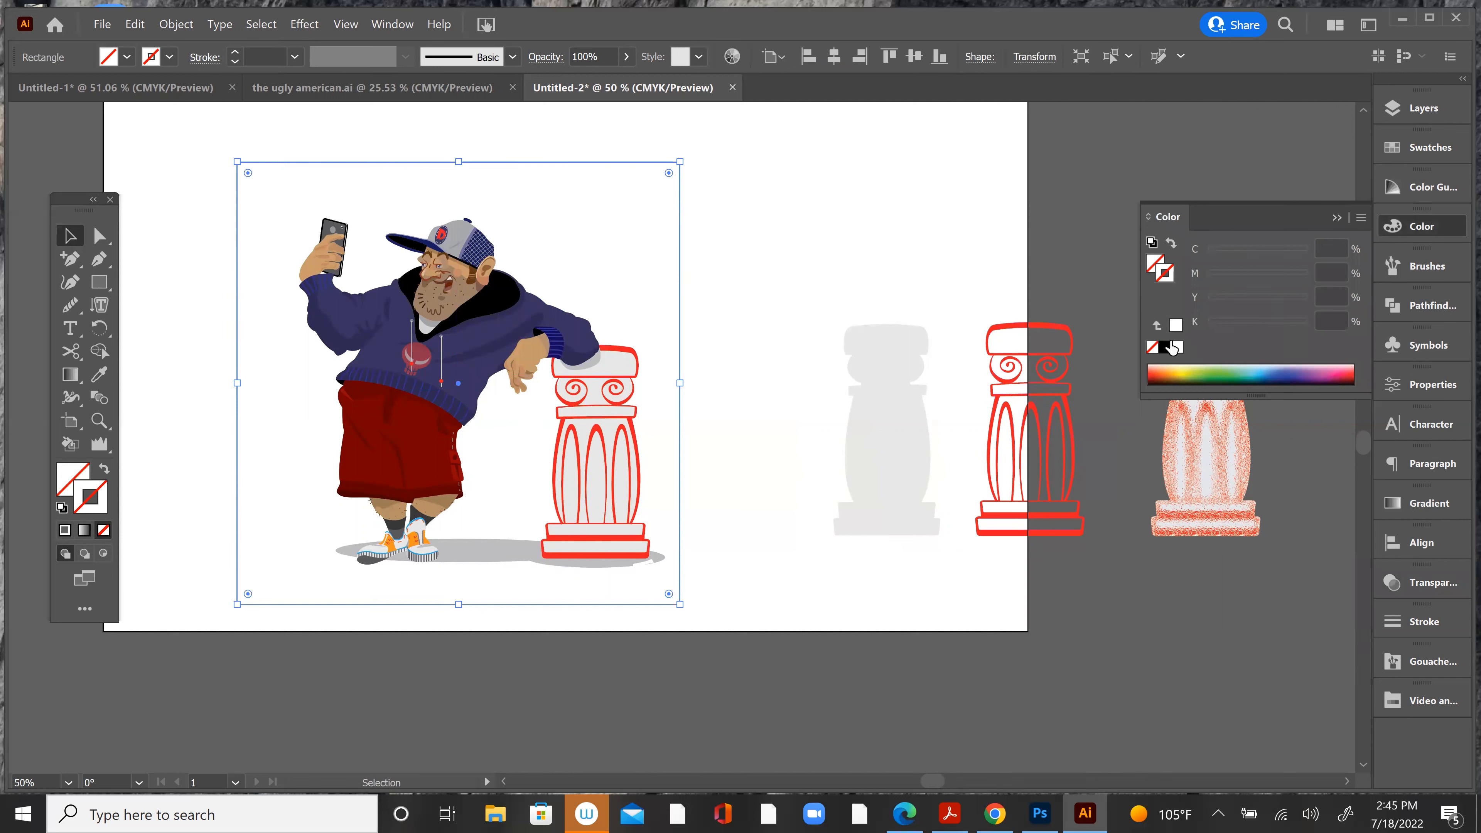
left_click(1168, 347)
left_click(807, 182)
mouse_move(679, 220)
left_mouse_down()
mouse_move(667, 216)
mouse_move(681, 224)
left_mouse_up()
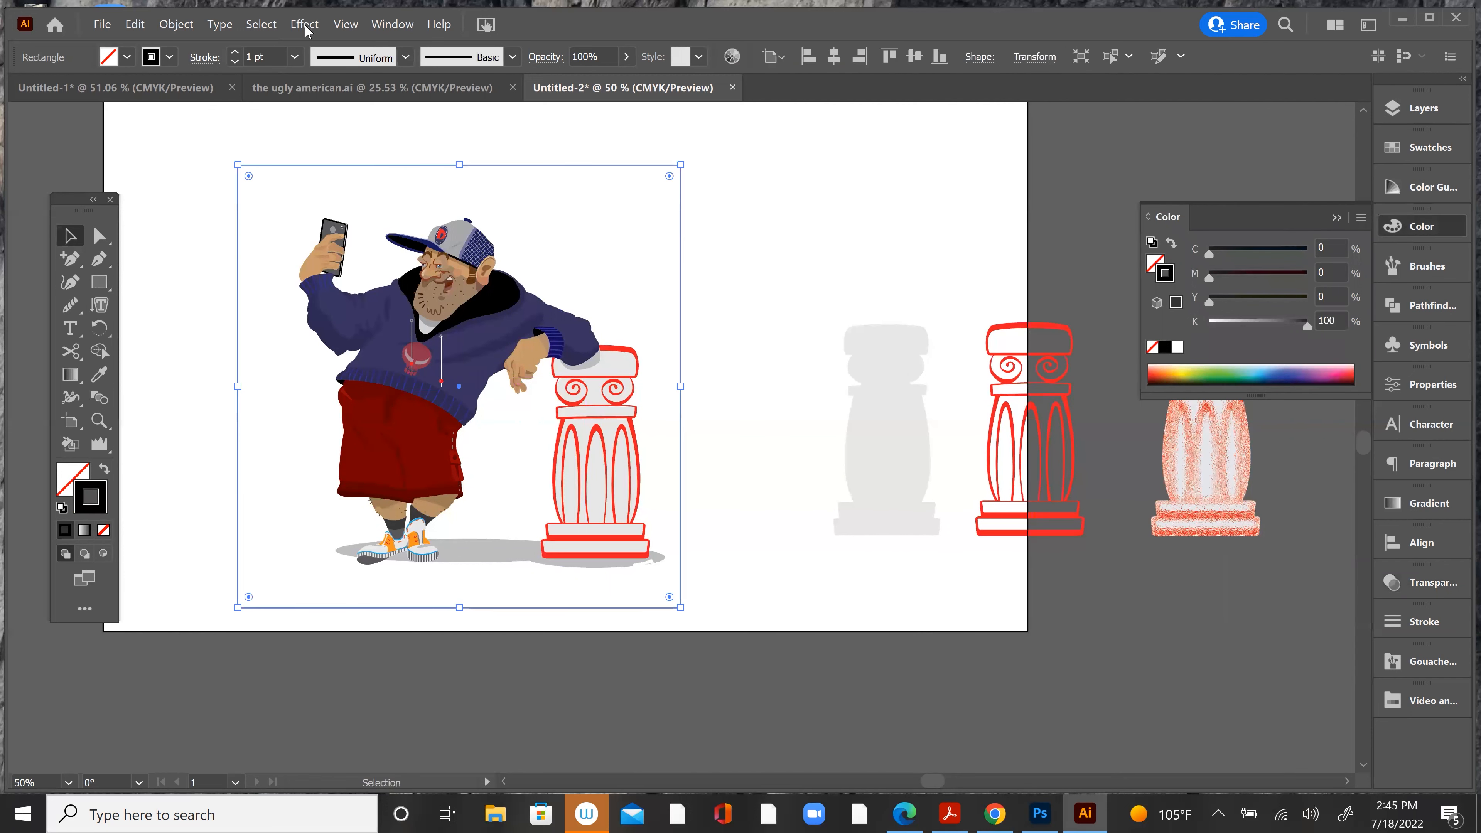
Step: Add crop marks to the framing square with the Crop Marks effect and deselect it
left_click(309, 26)
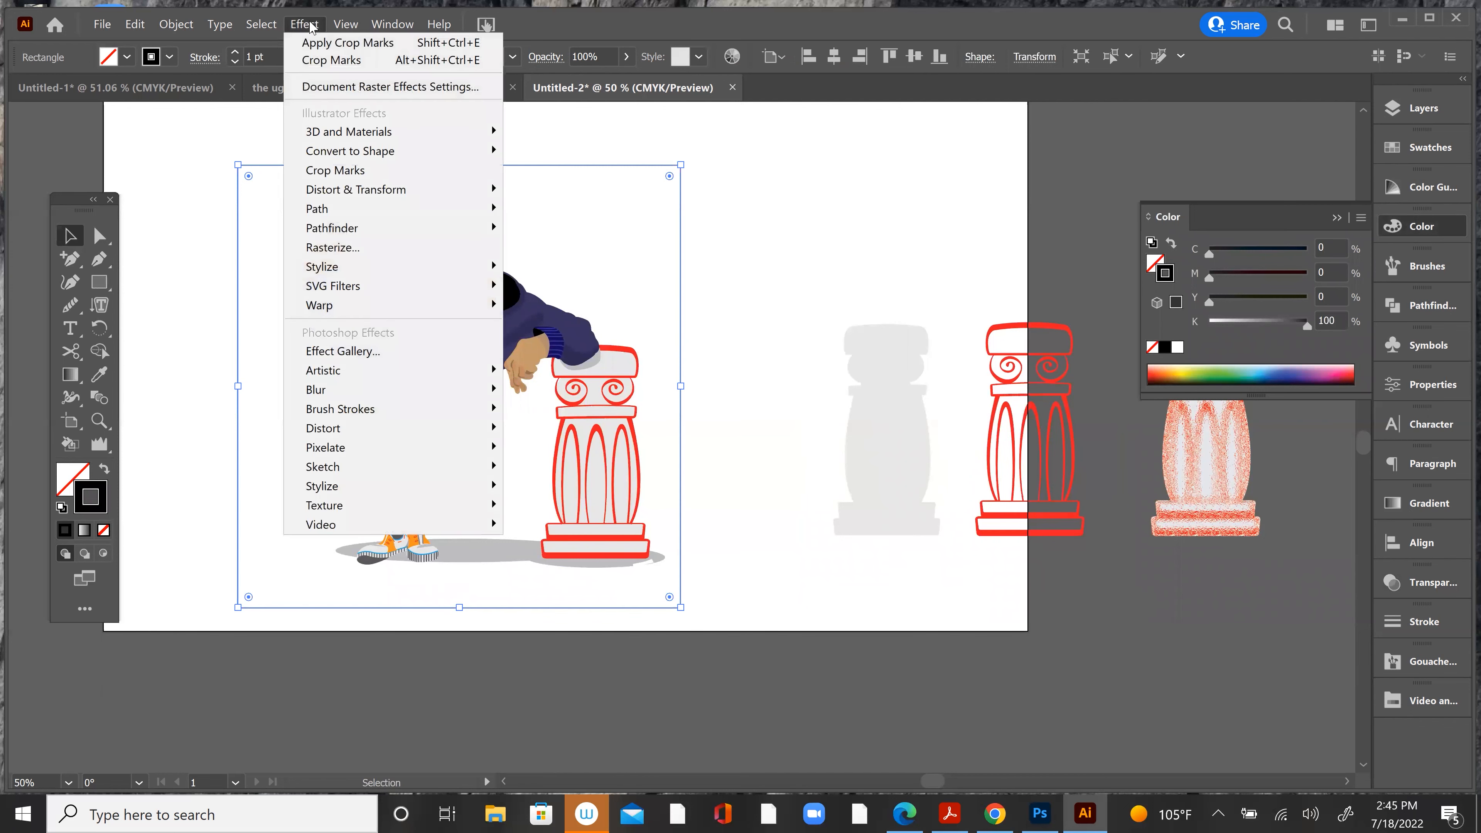
left_click(362, 171)
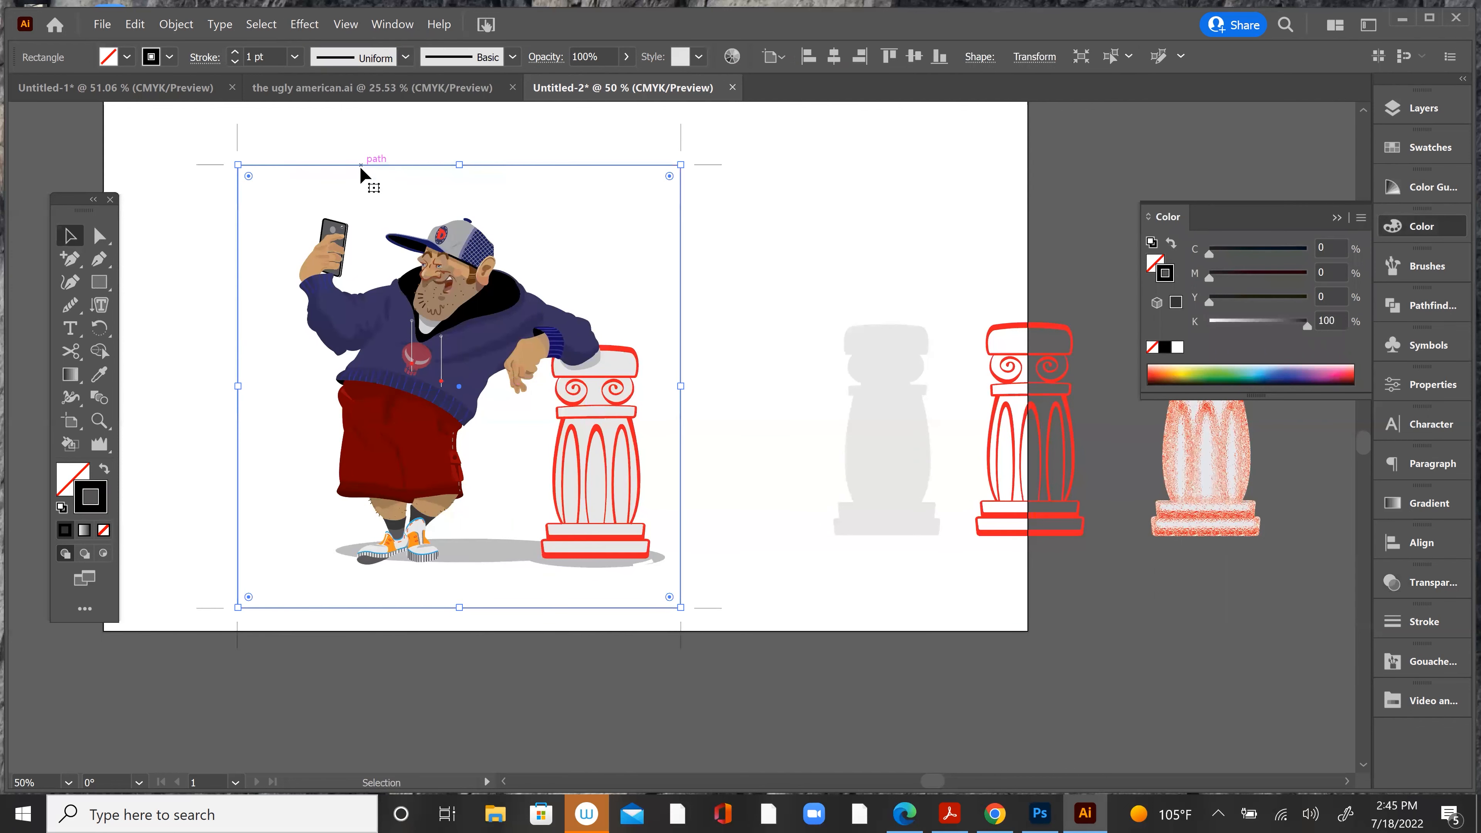
left_click(723, 220)
Step: Delete the left and top sides of the framing square with the Direct Selection tool
left_click(103, 238)
left_click(238, 241)
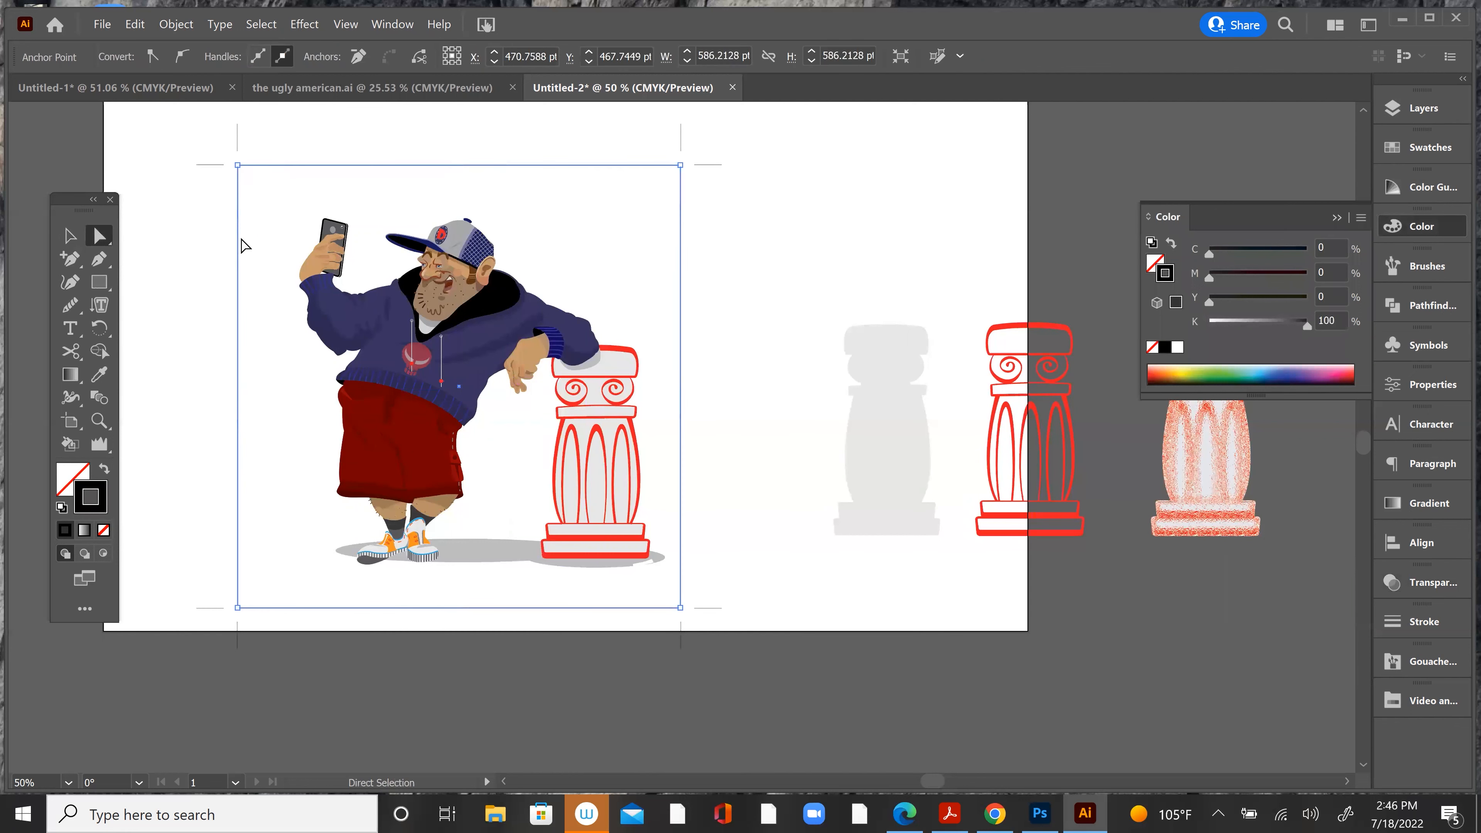
key("Delete")
left_click(331, 165)
key("Delete")
left_click(703, 255)
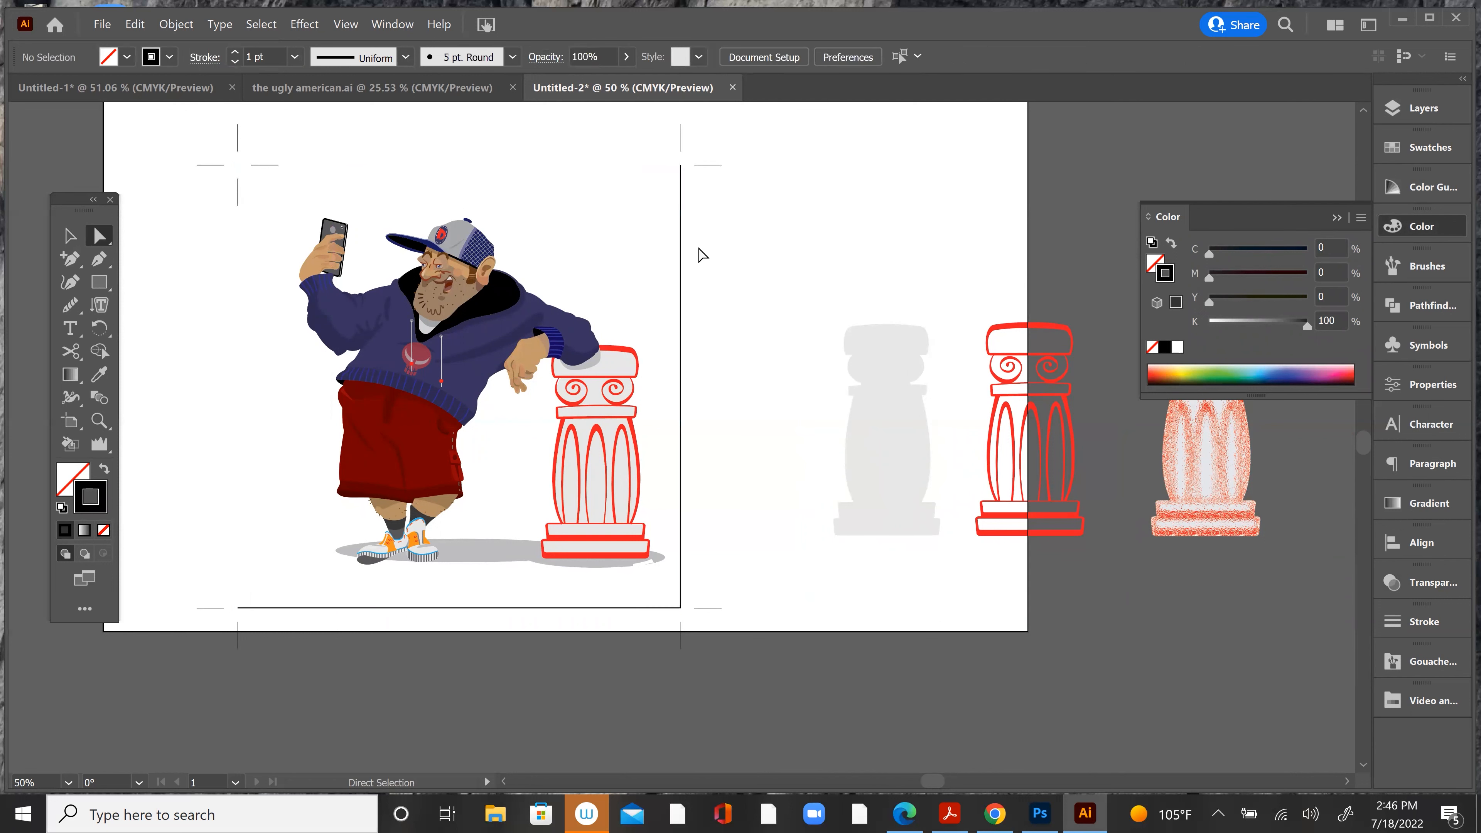
Step: Delete the right and bottom sides of the framing square, leaving only the crop marks around the artwork
left_click(681, 268)
key("Delete")
left_click(708, 382)
left_click(607, 608)
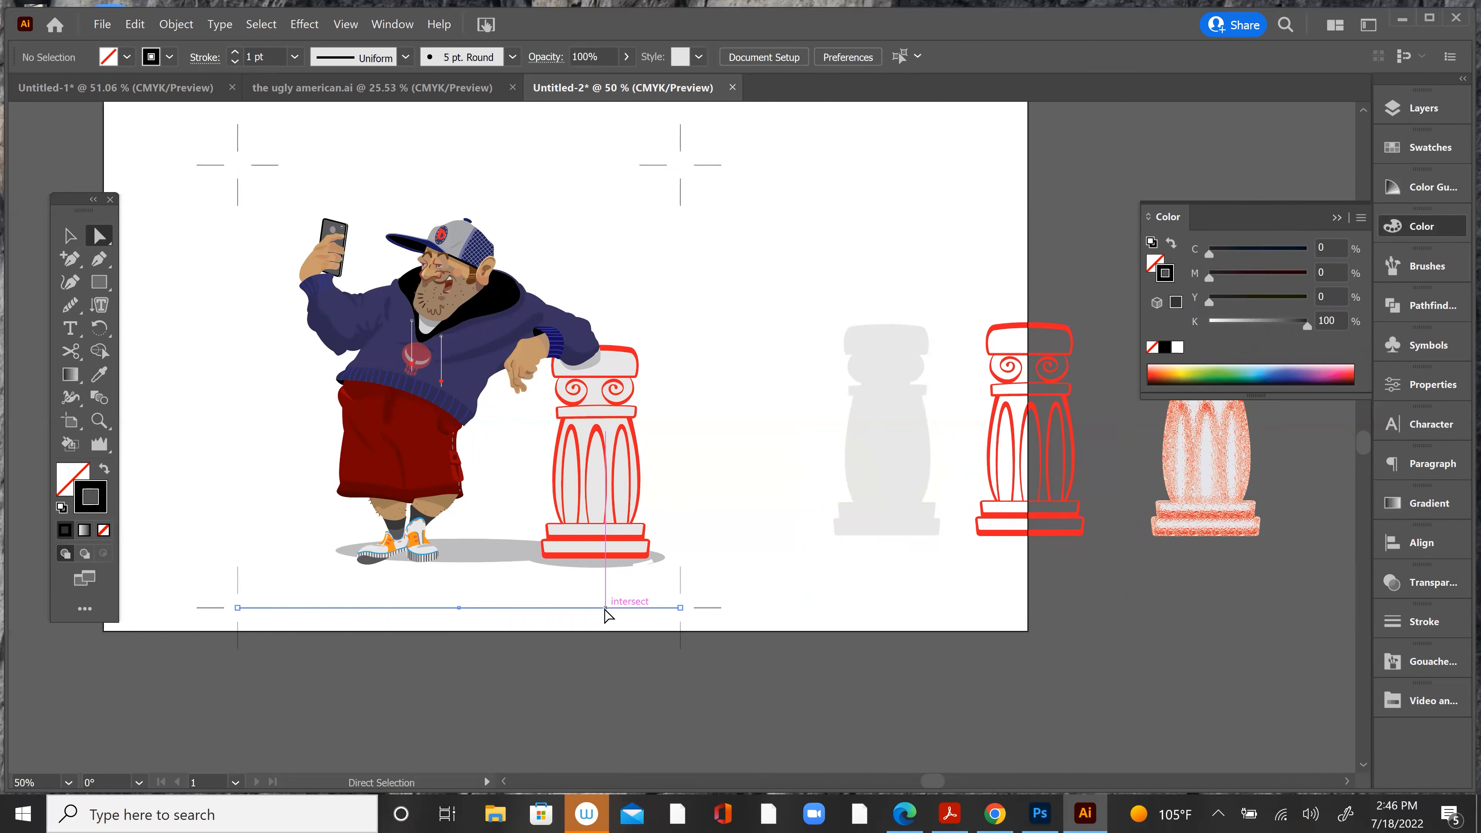
left_click(758, 450)
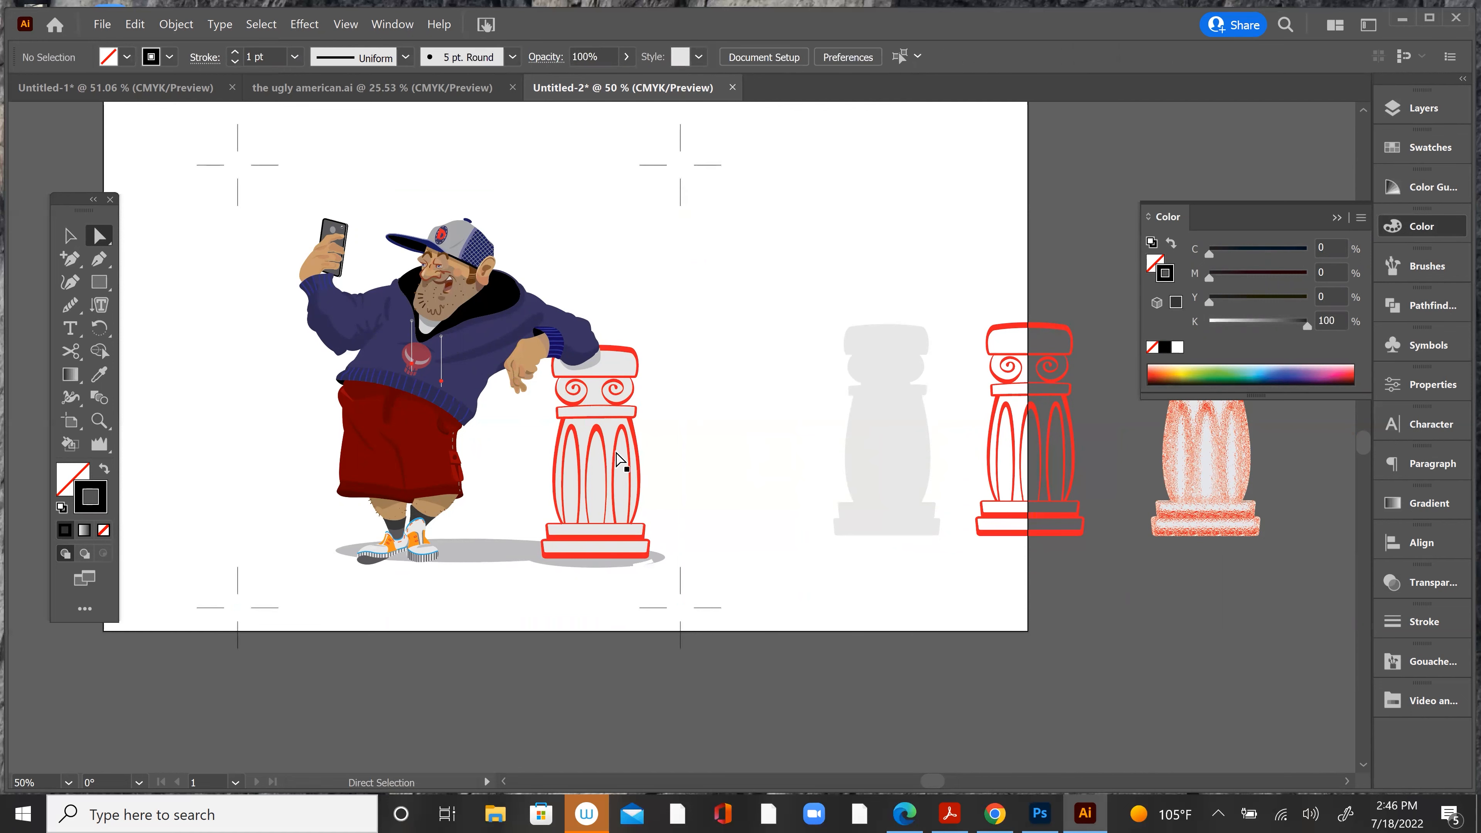
key("space")
left_click_drag(471, 480, 495, 546)
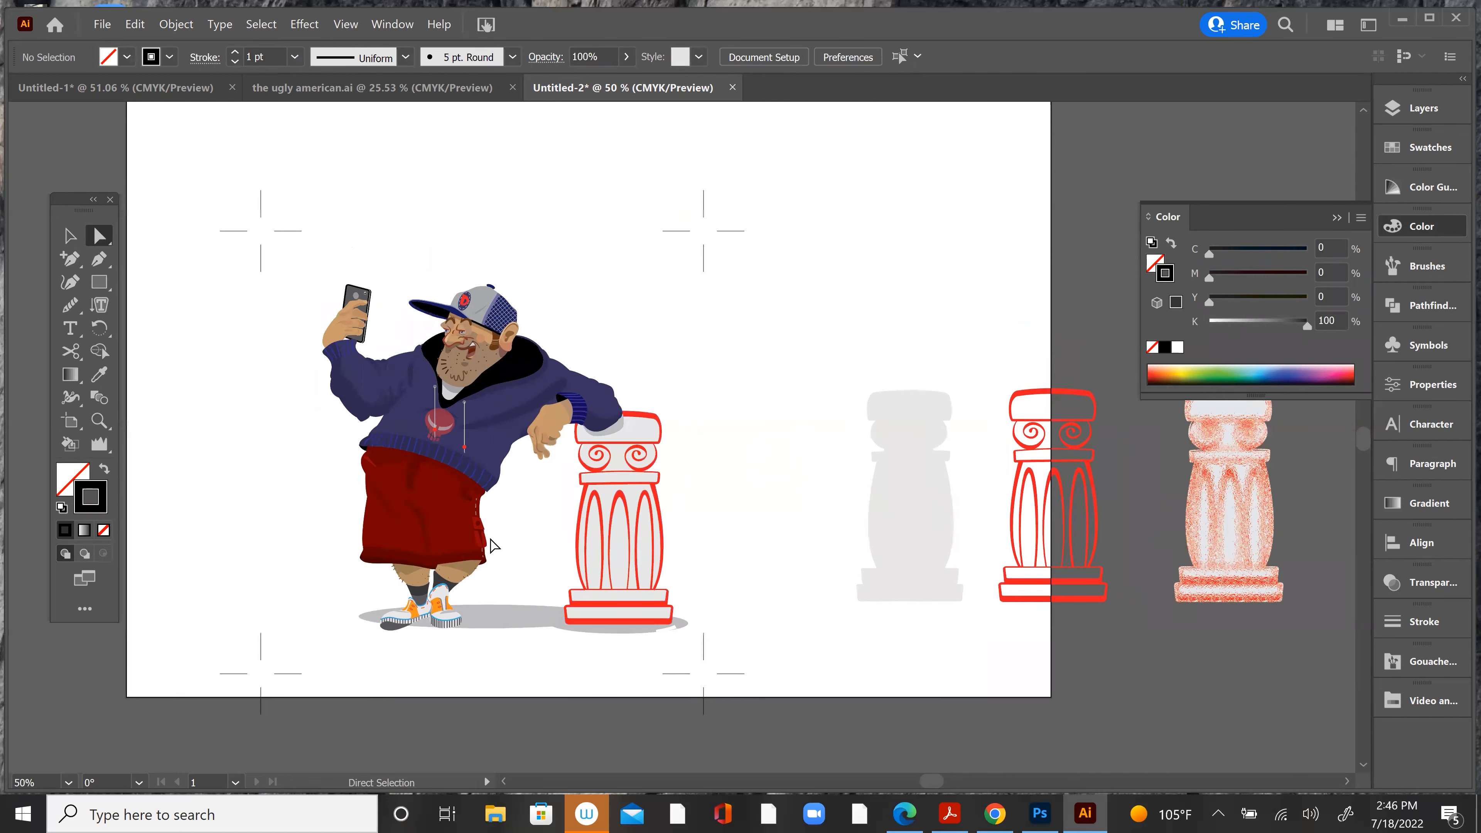